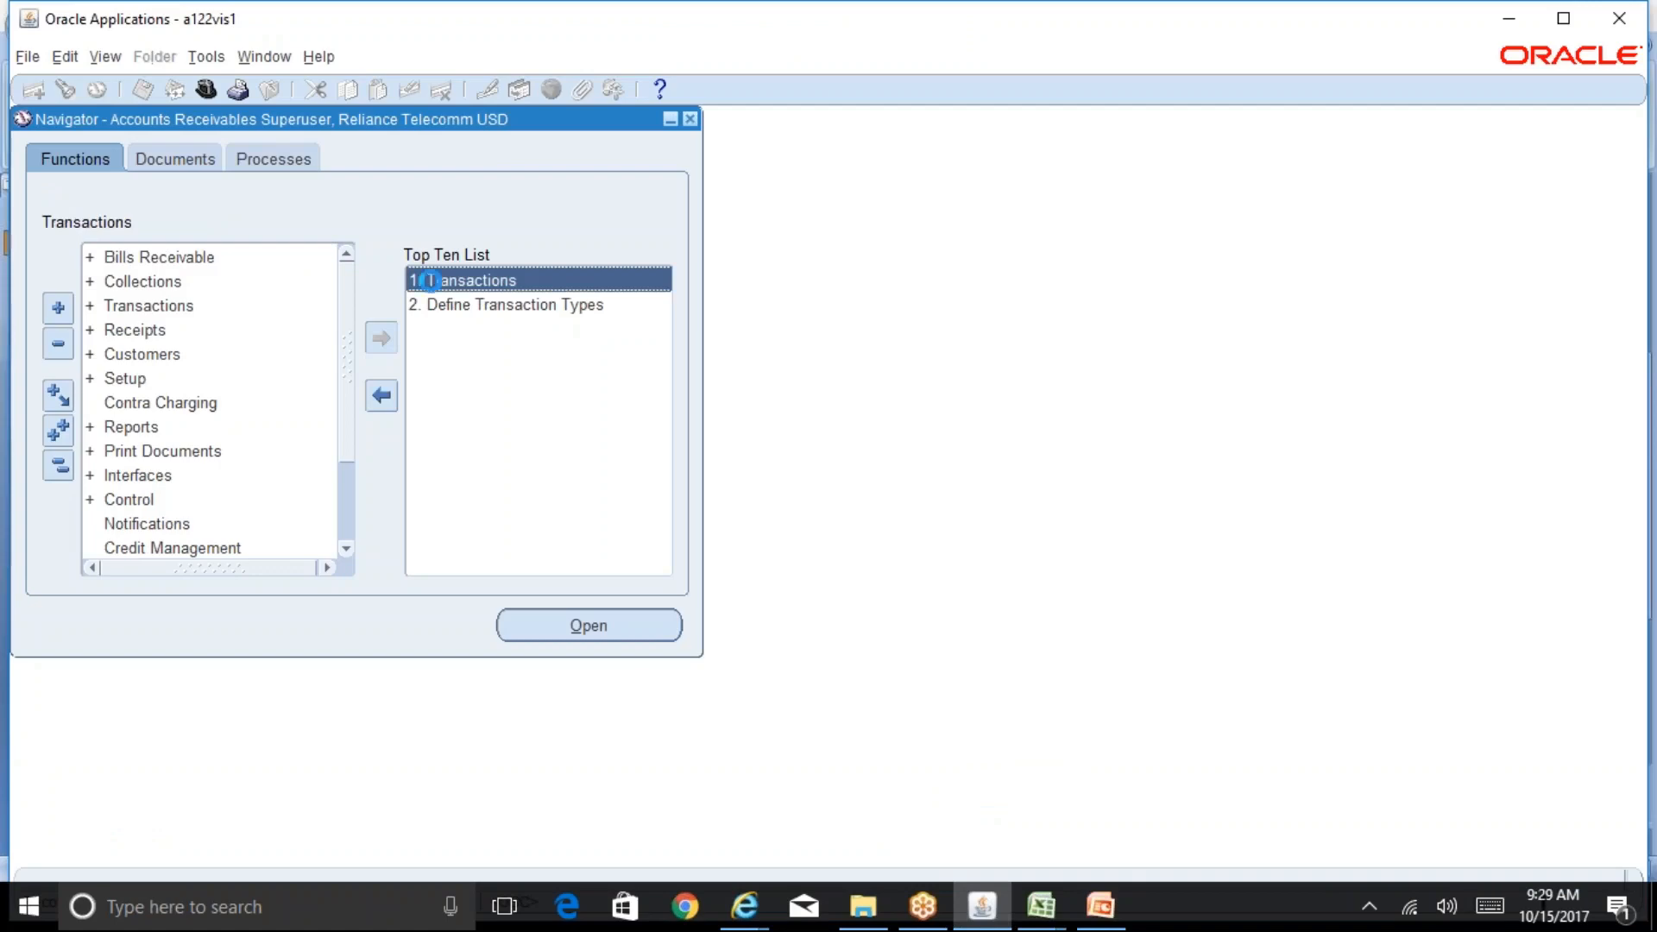
Step: Open the Transactions form and set the source to MANUAL-OTHER and the class to Invoice
double_click(429, 280)
text(ma)
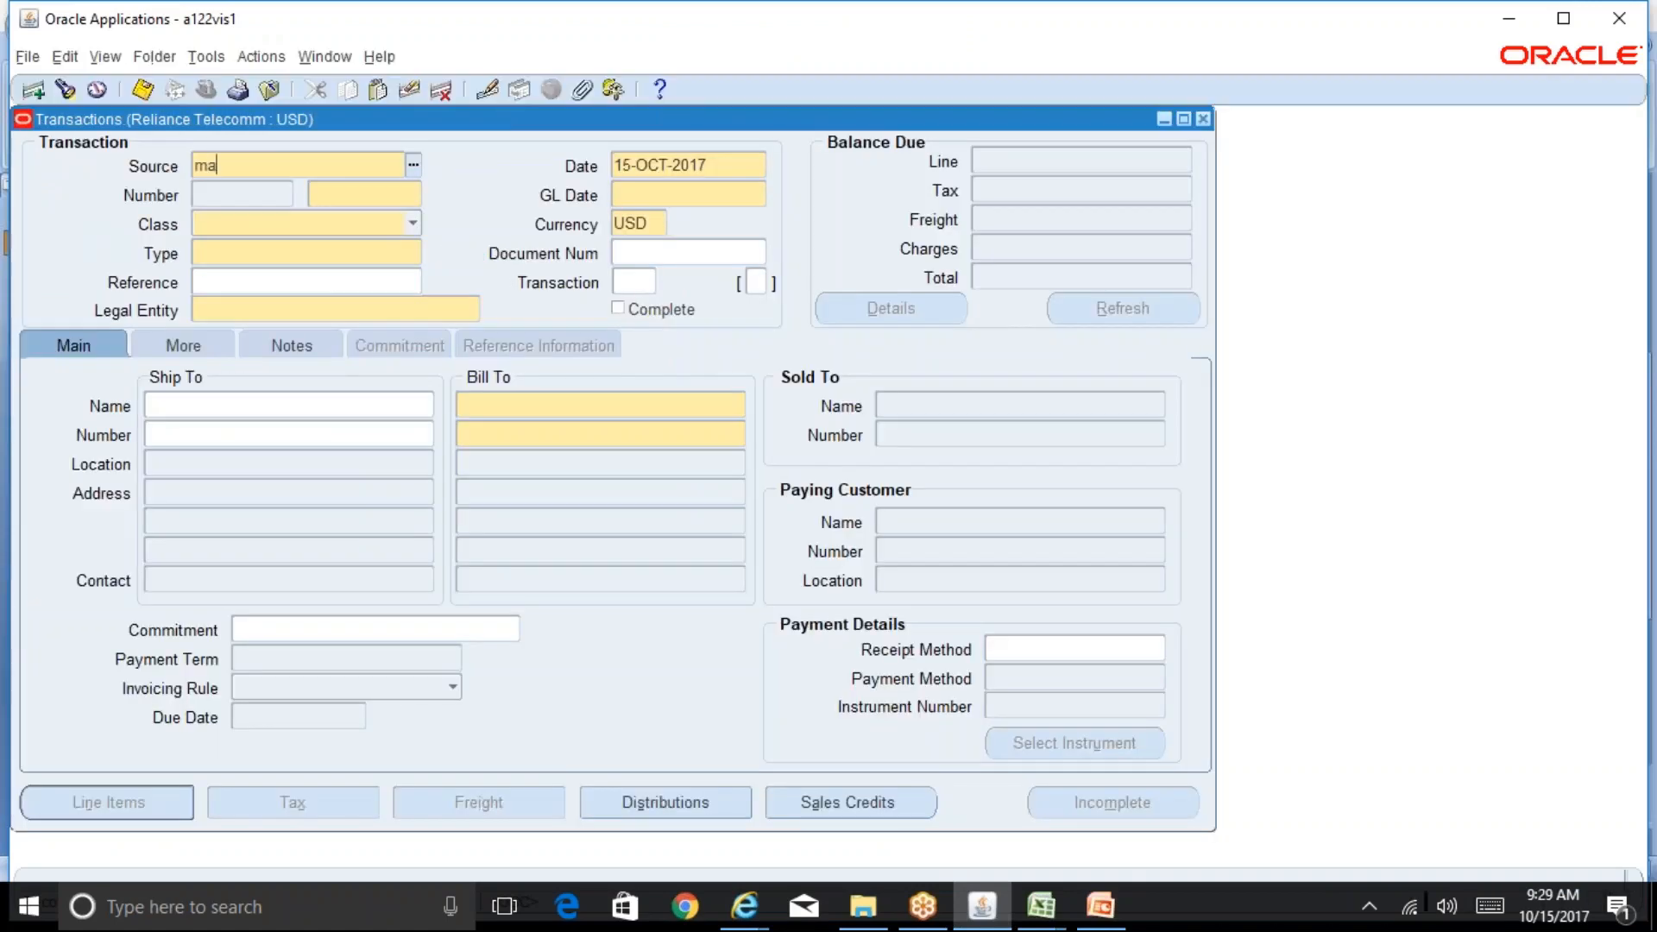
key(Tab)
click(403, 226)
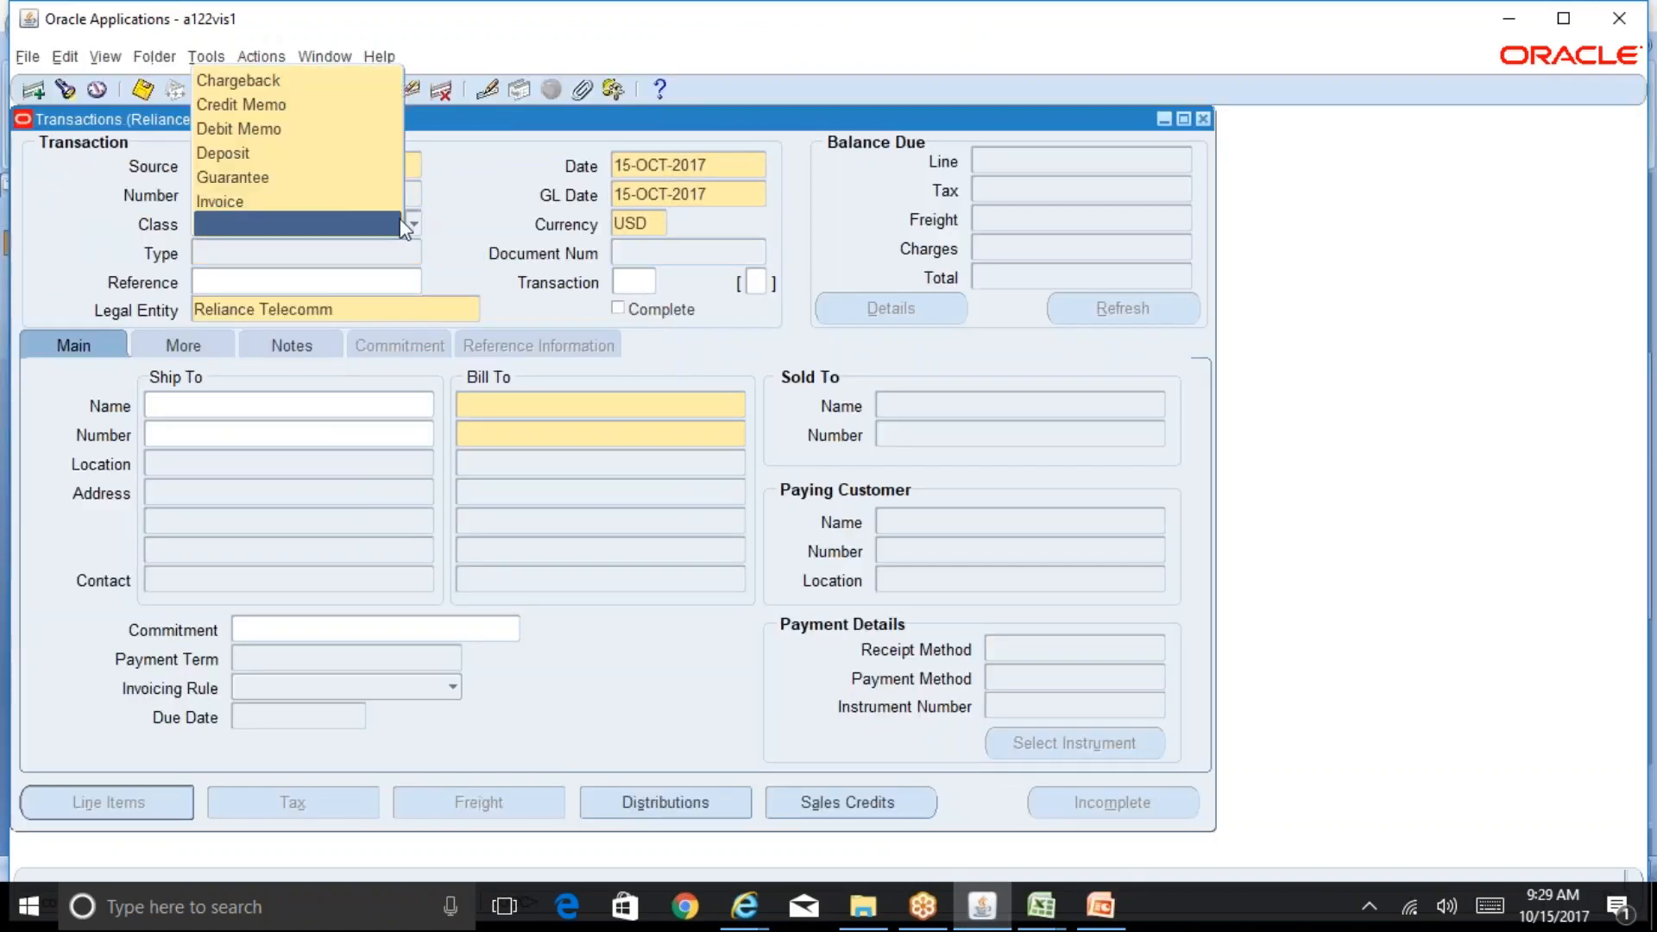
click(328, 203)
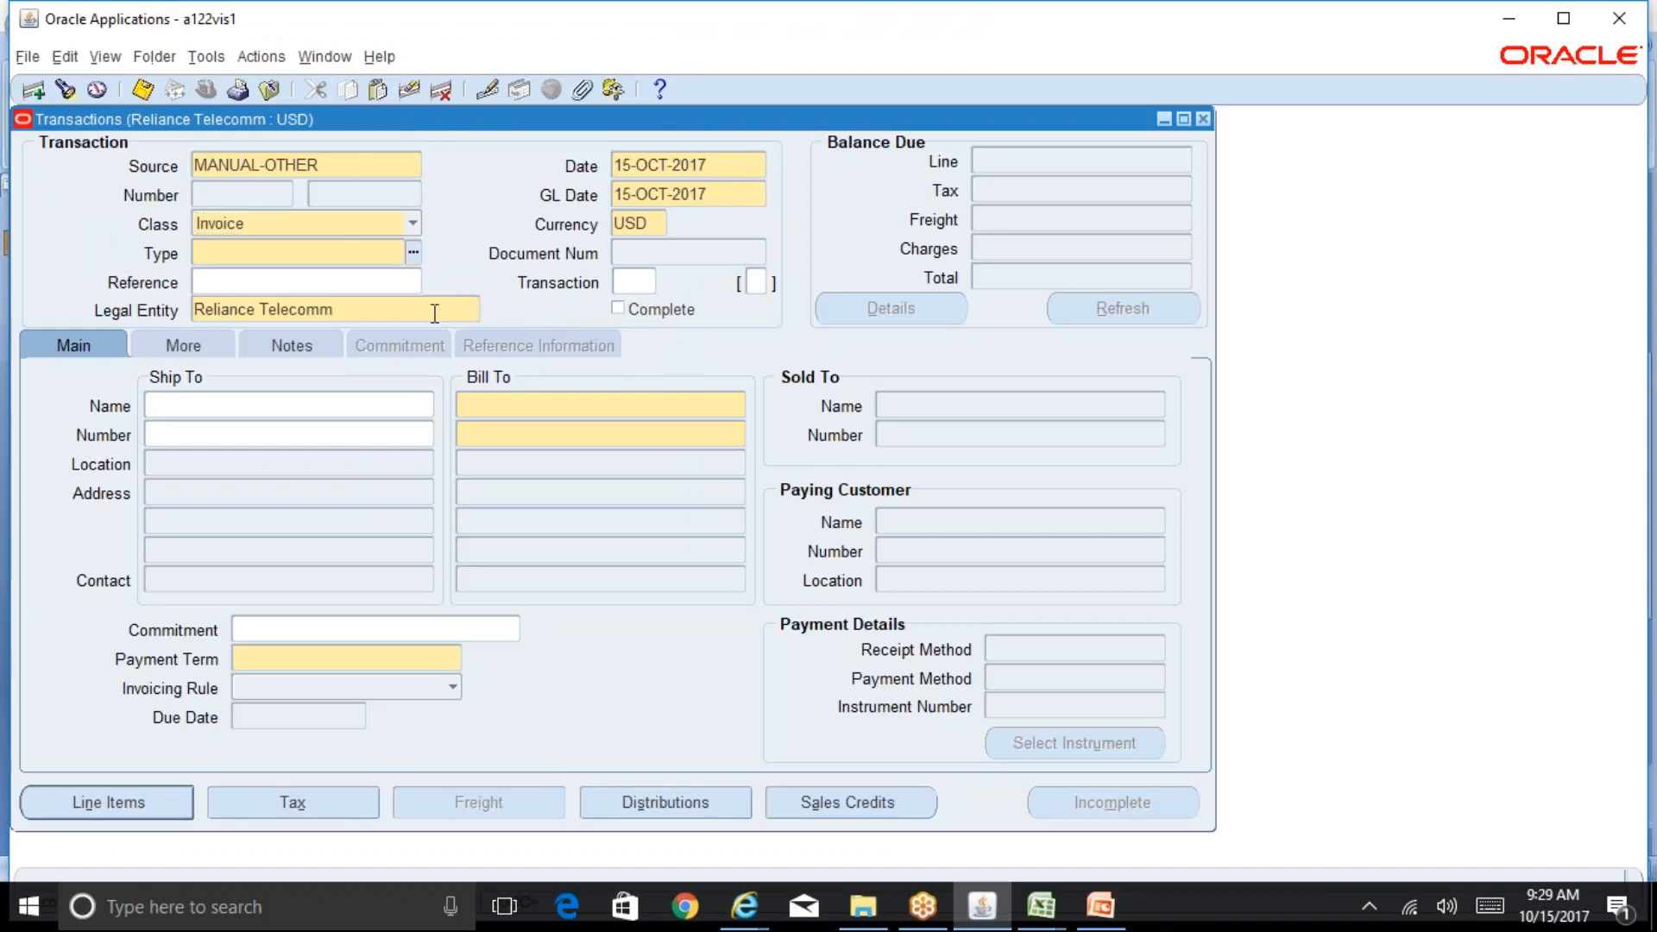
Step: Set the transaction type to Manual_INV and the bill-to customer to Reliance Oil and Gas Inc Customer
key(Tab)
text(ma)
key(Tab)
click(500, 405)
text(reli)
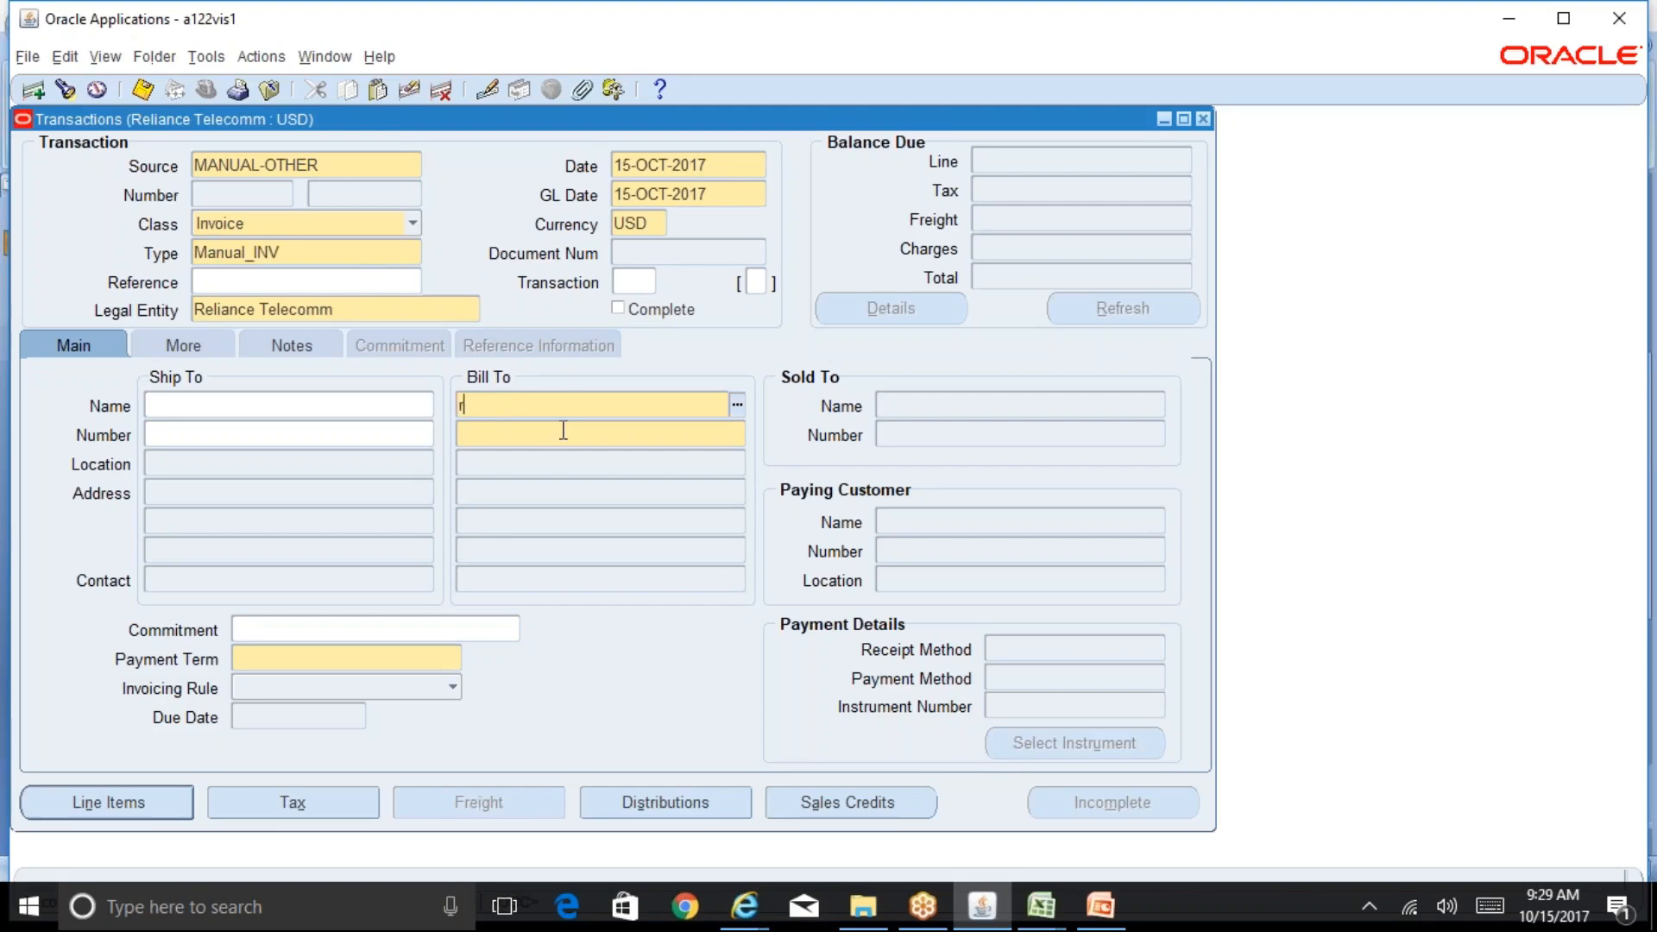
key(Tab)
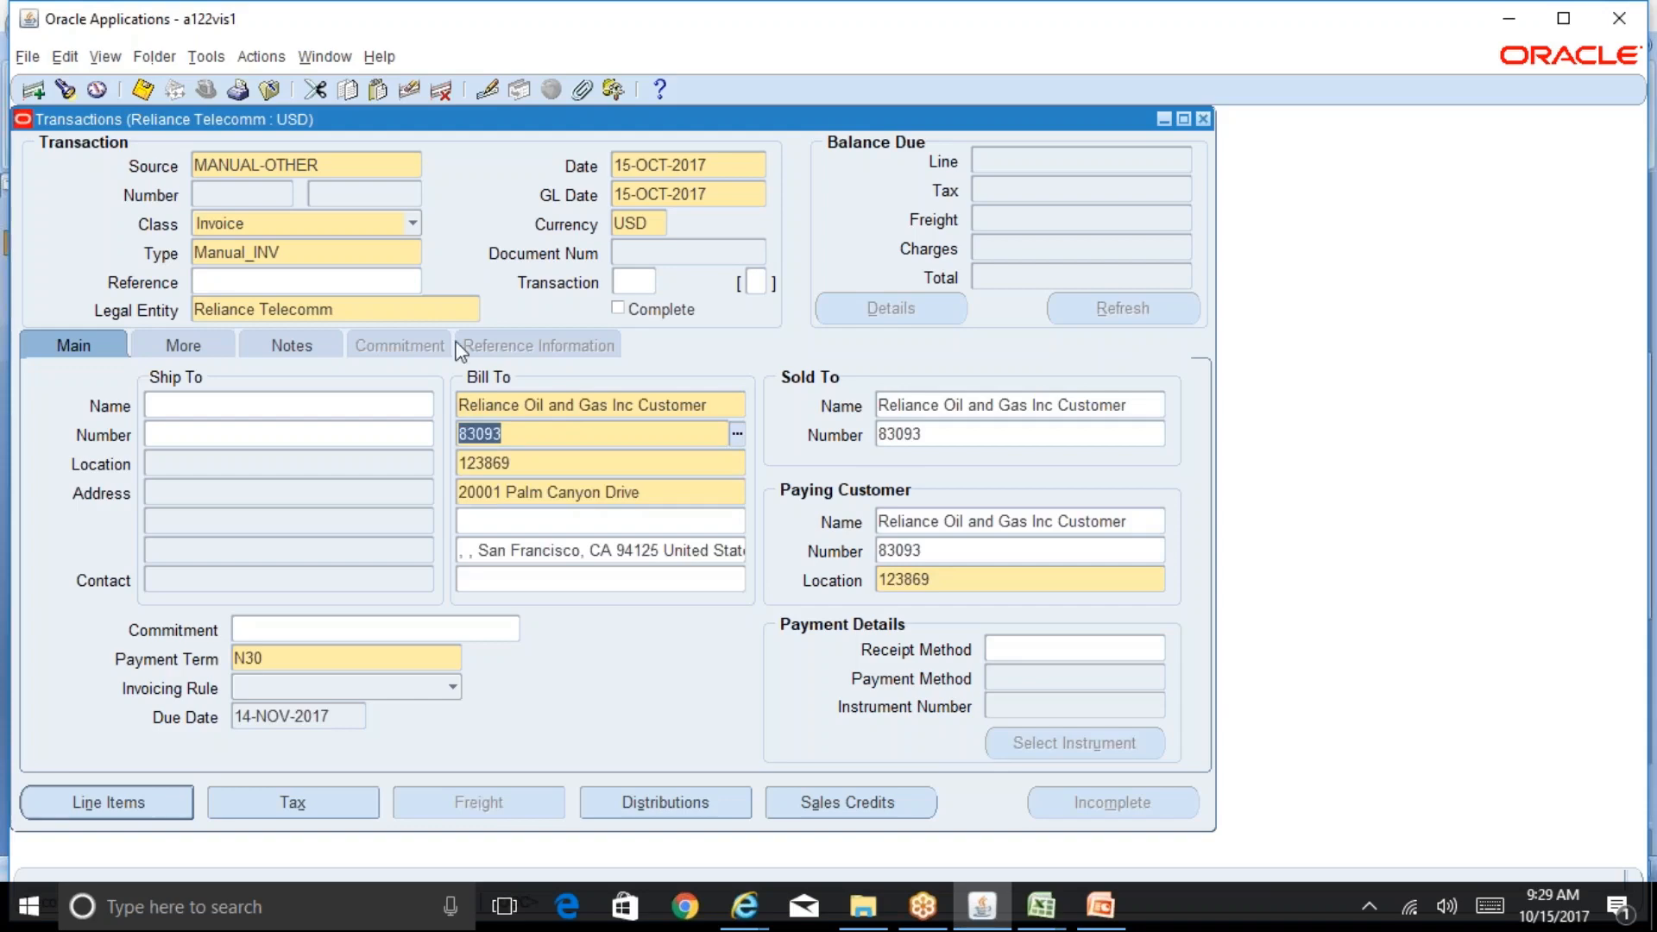
Step: Compare the bill-to customer with the Reliance Group org structure slide in PowerPoint and review the bill-to address
click(721, 405)
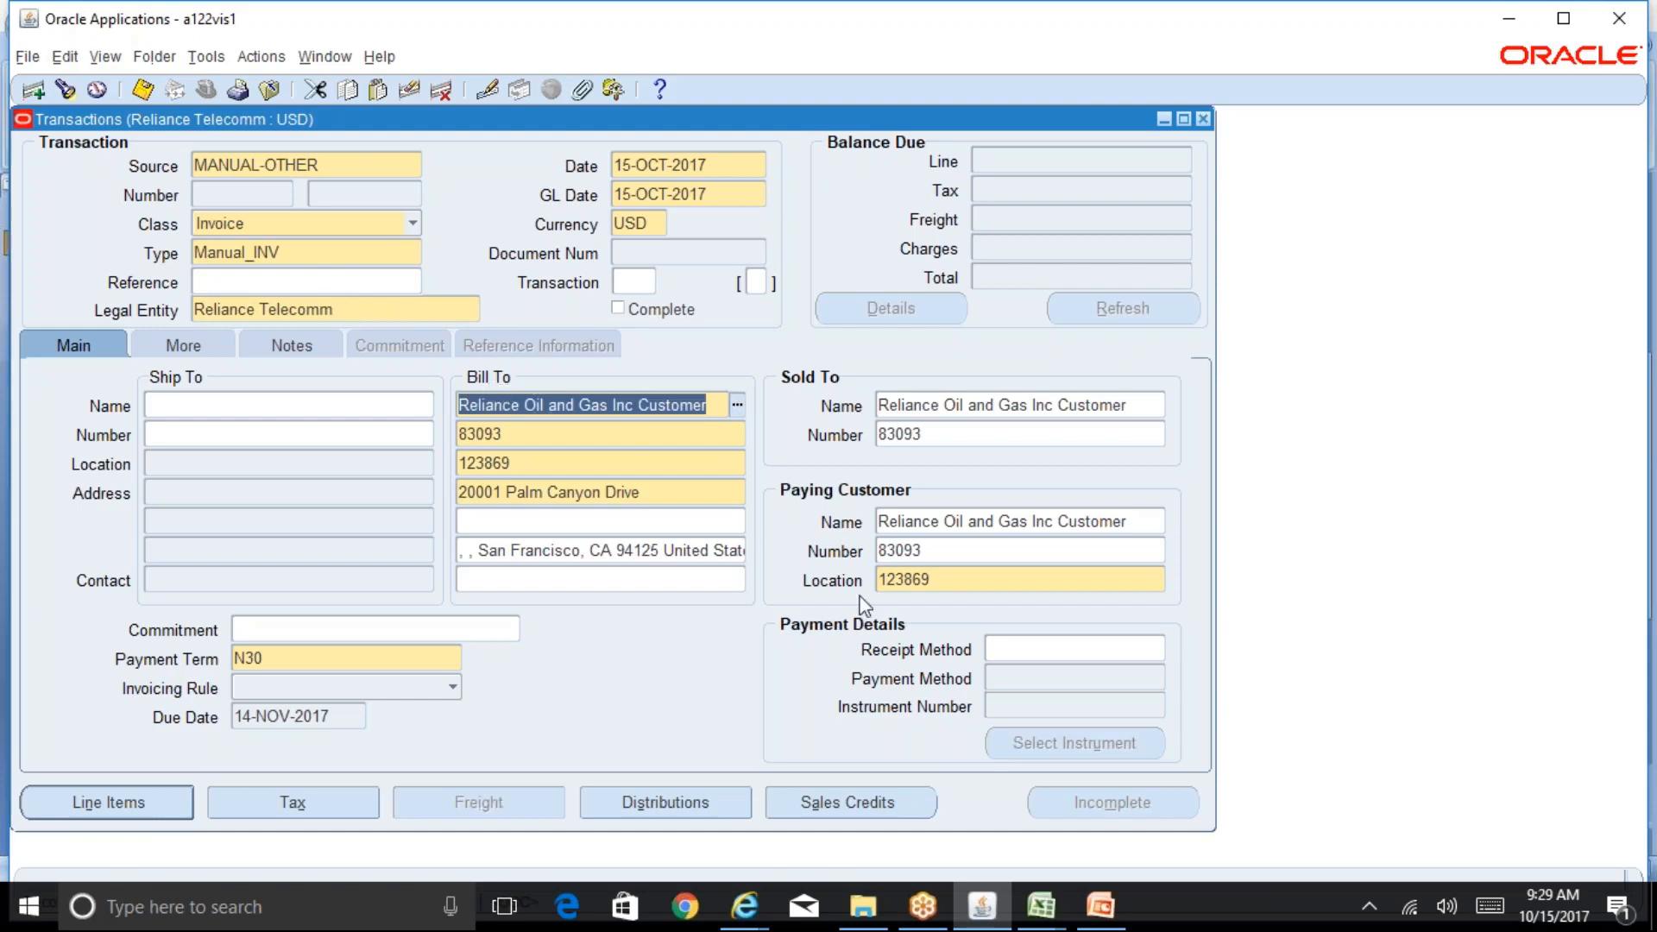
click(1100, 906)
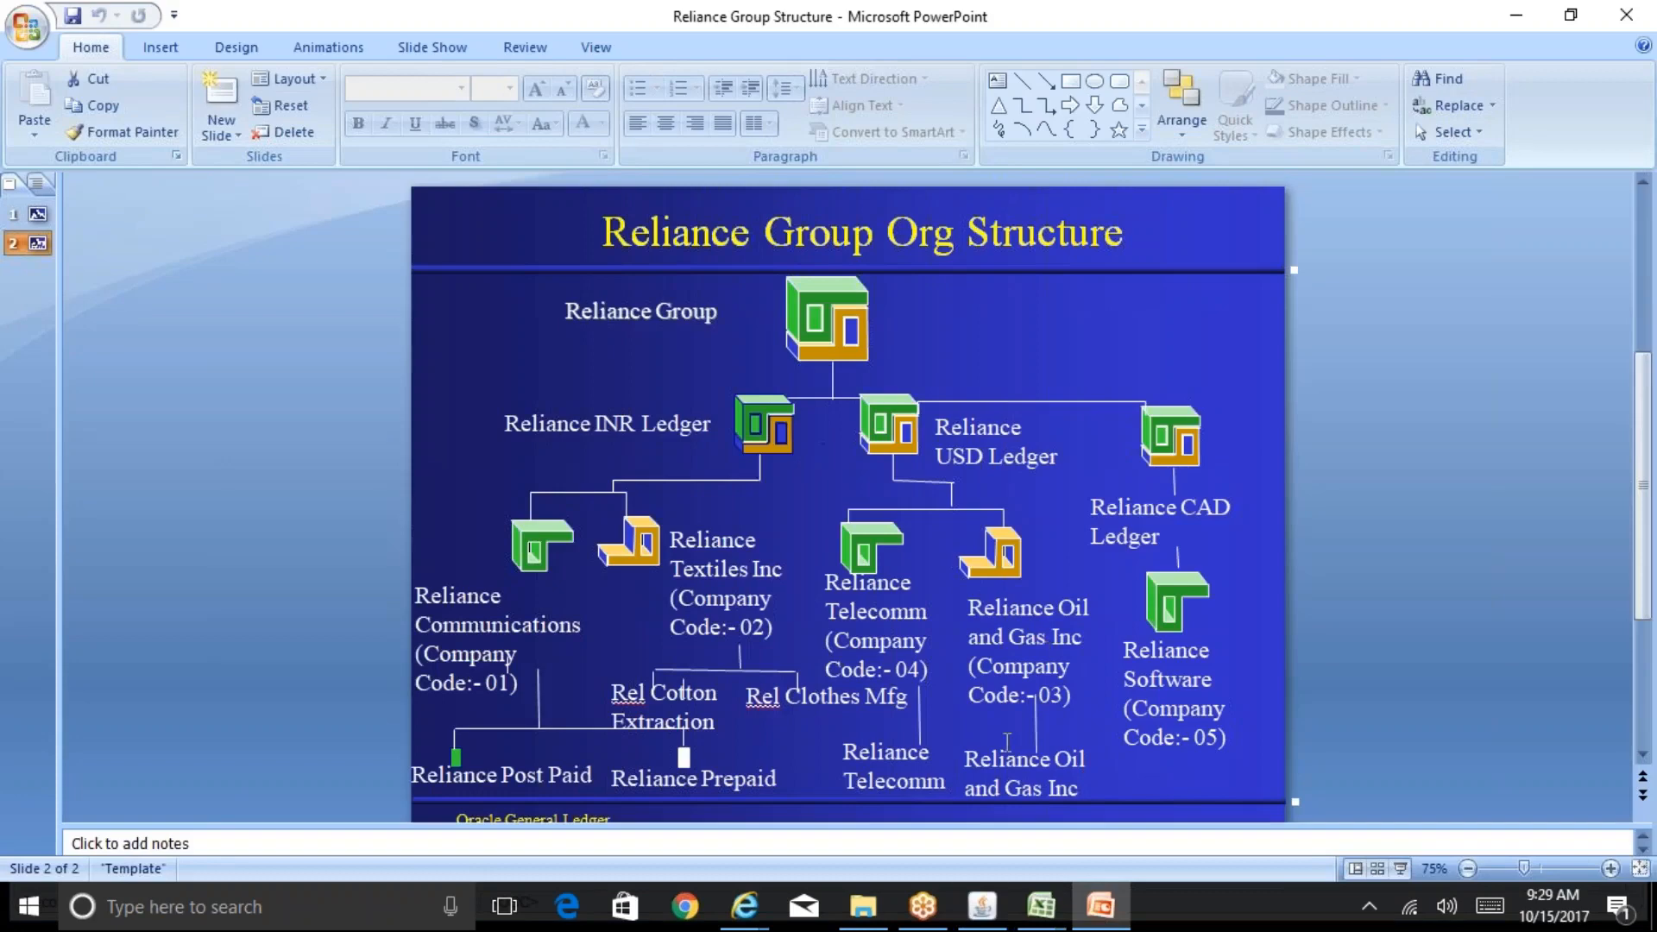
click(983, 906)
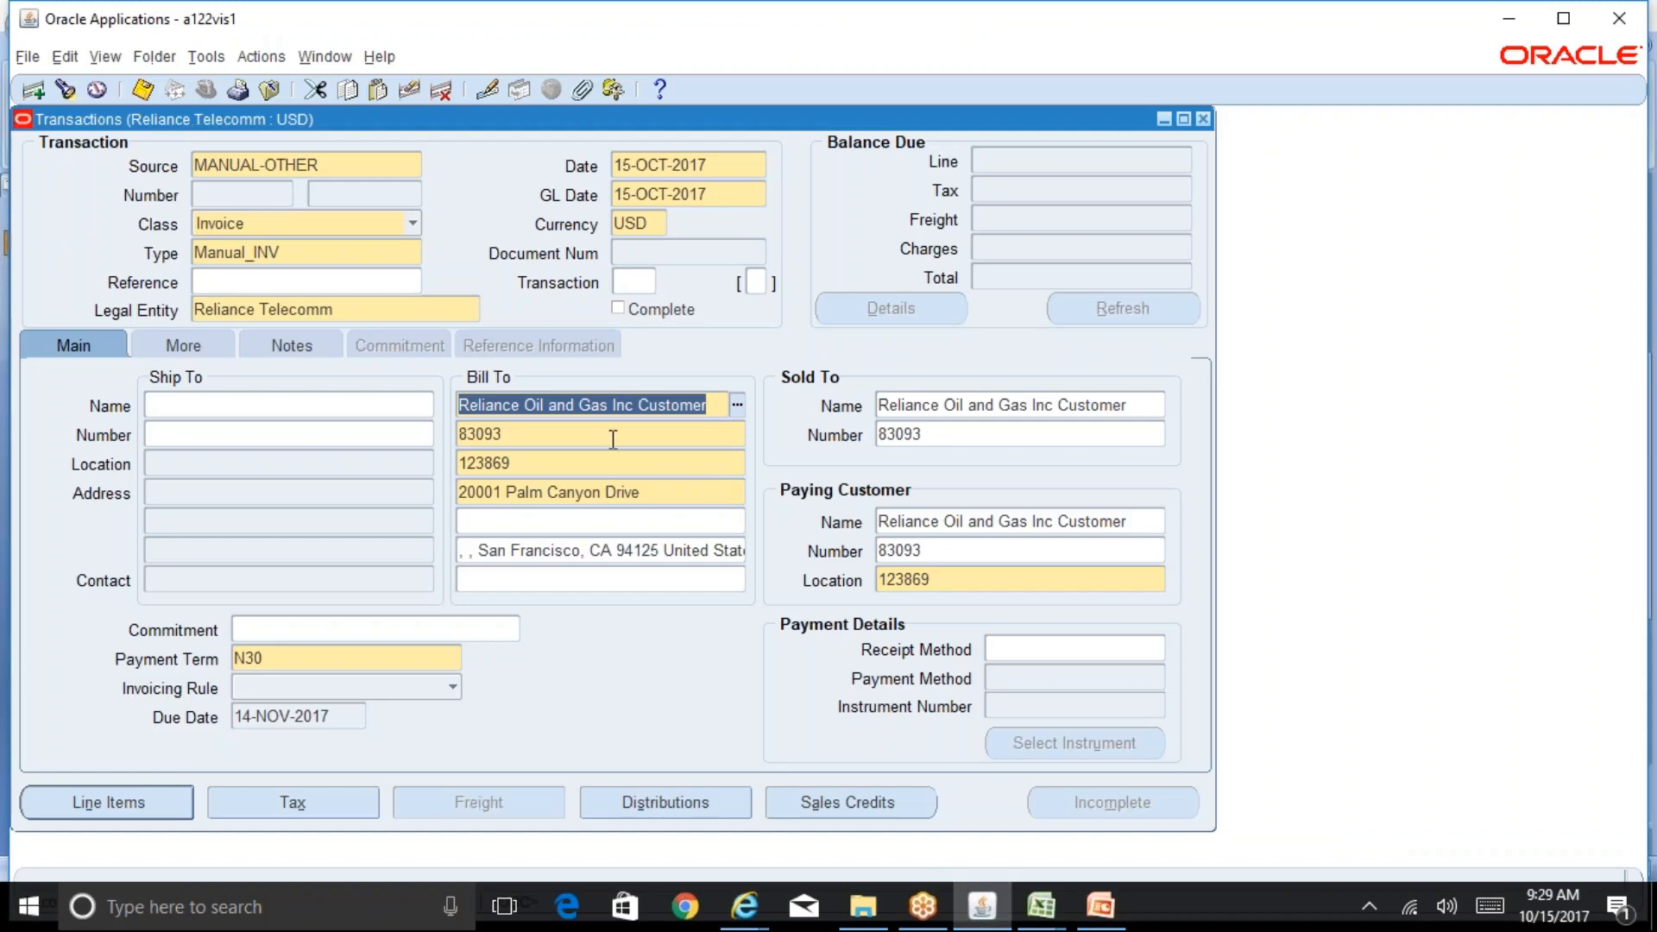
click(670, 553)
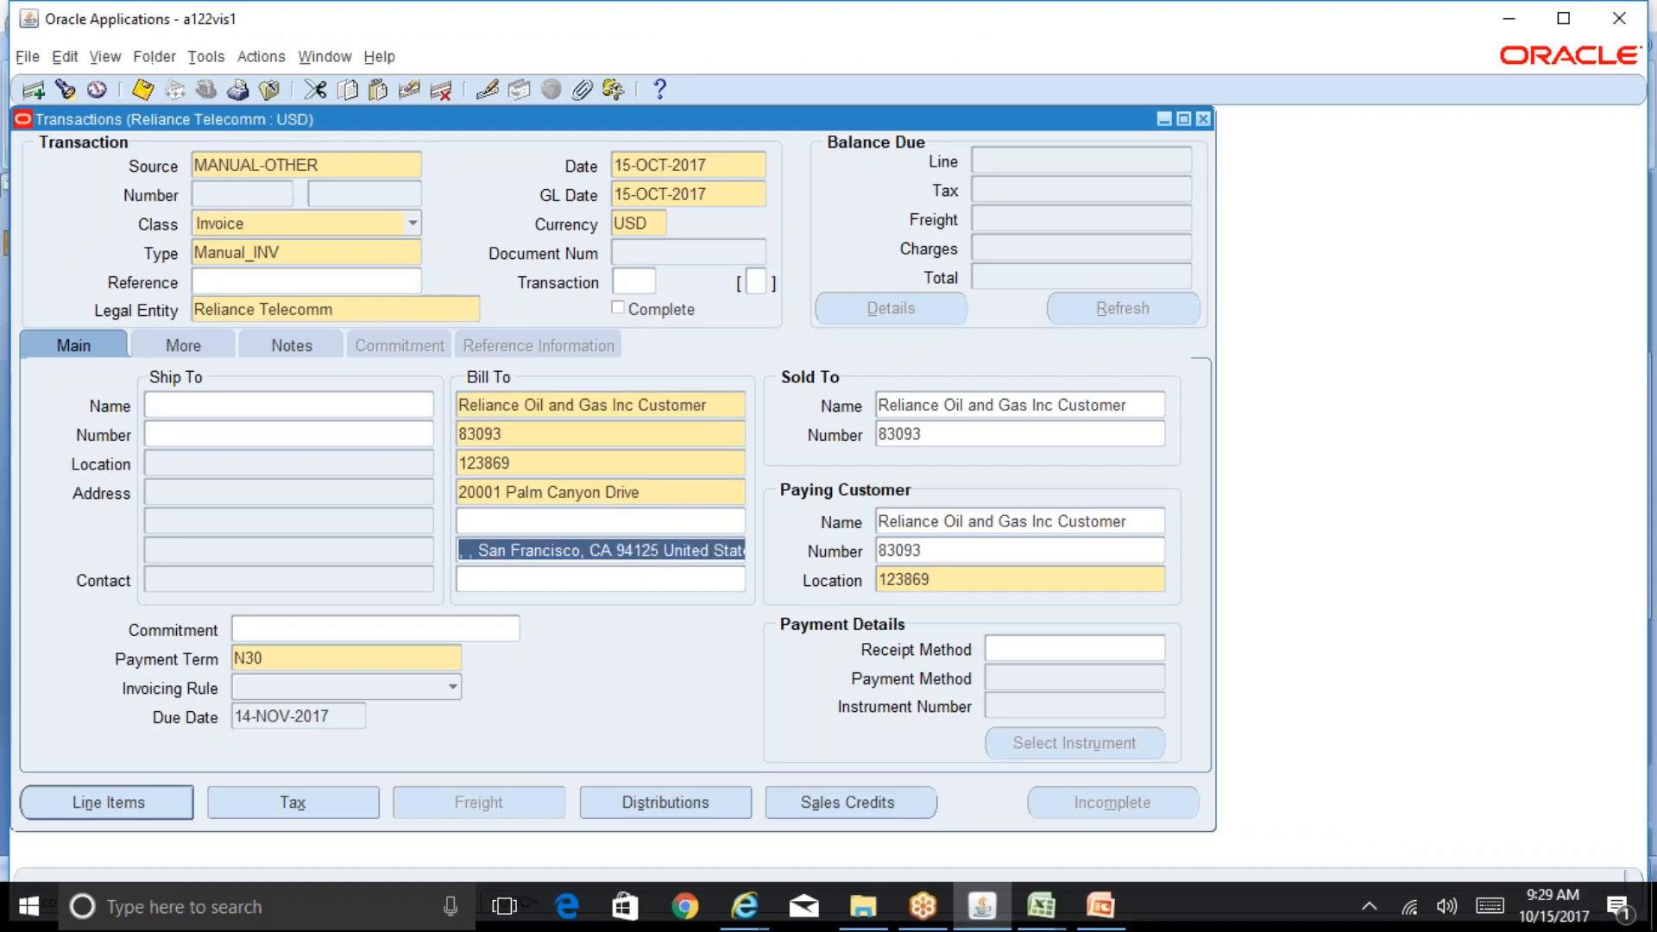
drag(667, 560, 767, 566)
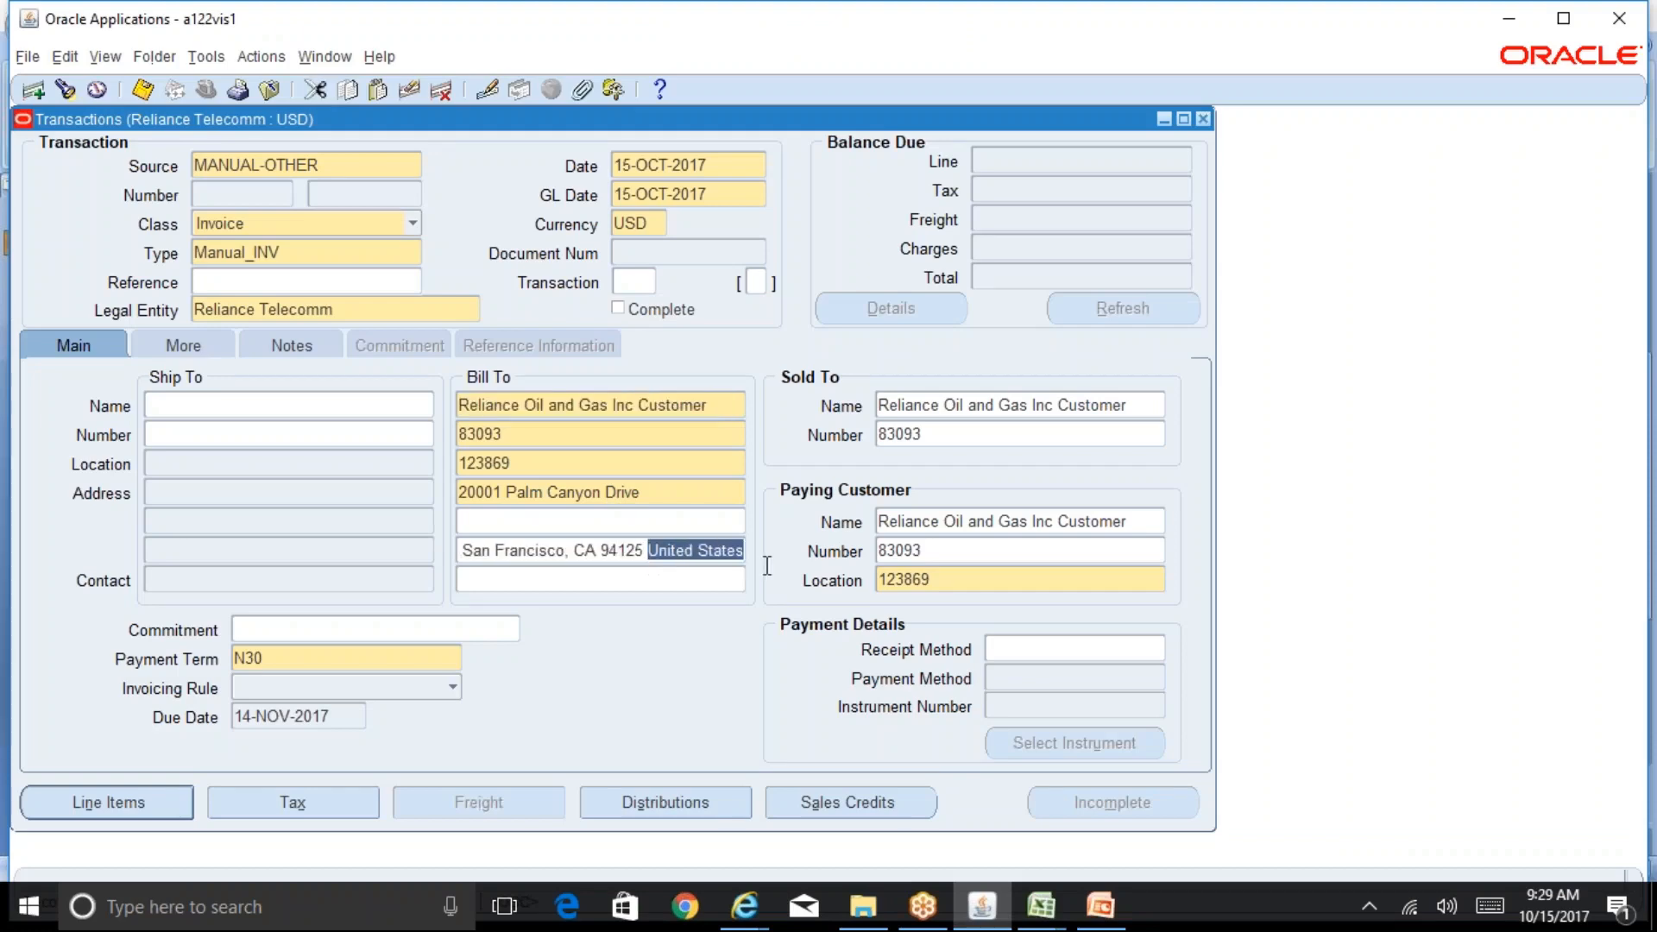
click(667, 578)
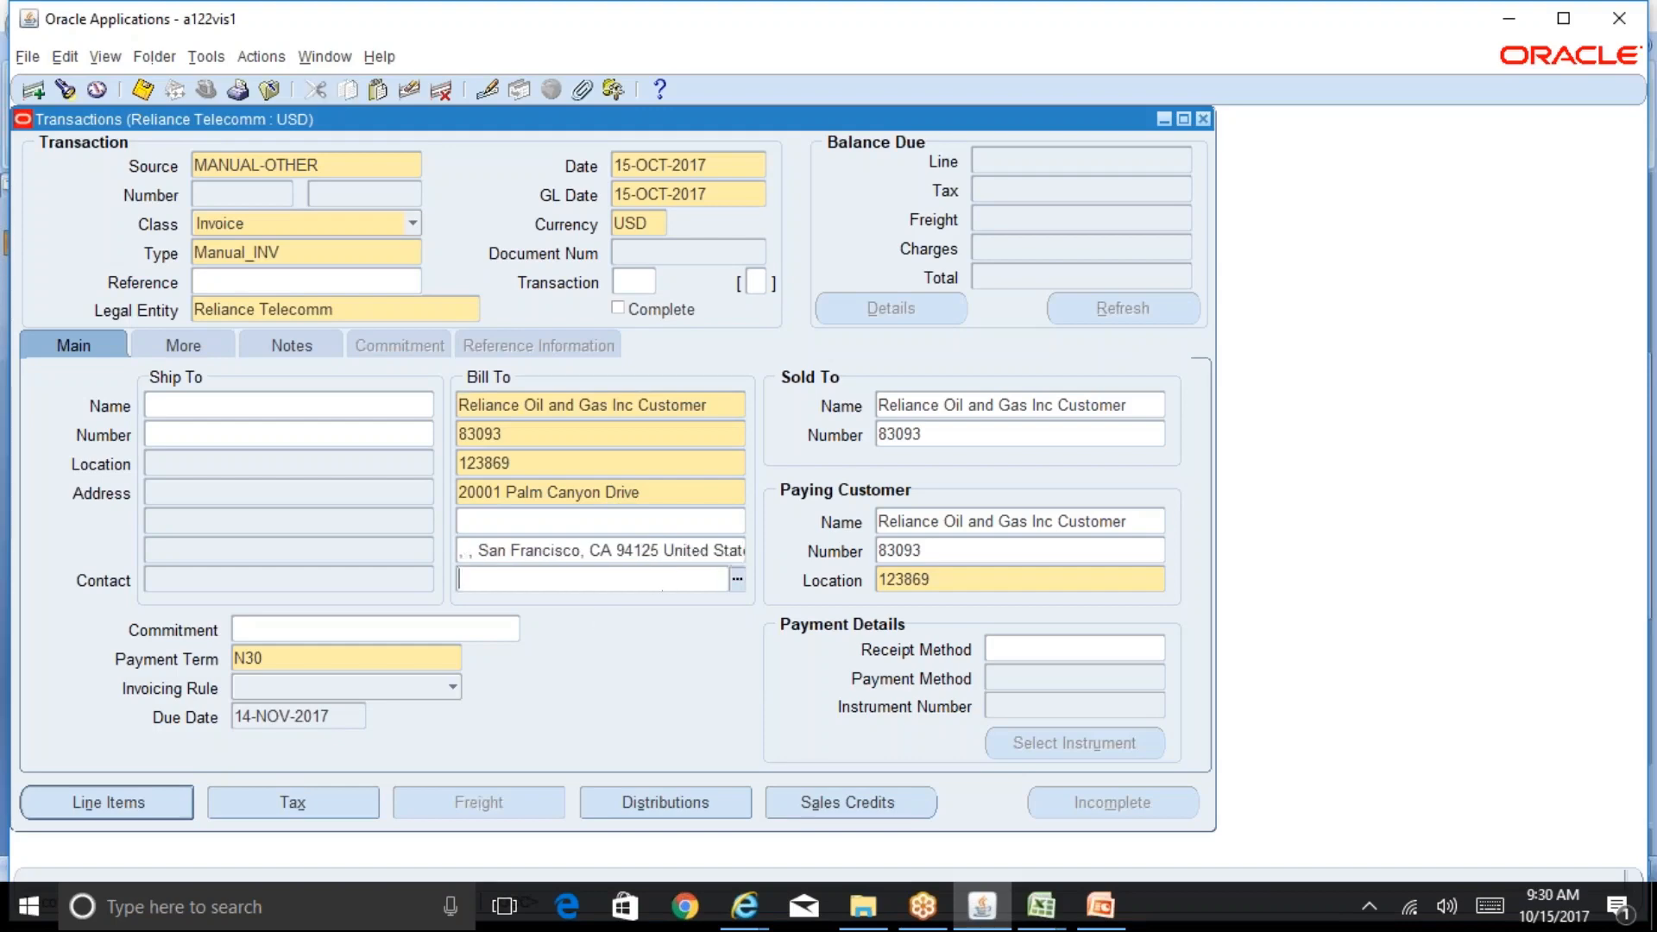
Step: Enter 02 as the Customer Type in the transaction information flexfield required before opening line items
click(190, 803)
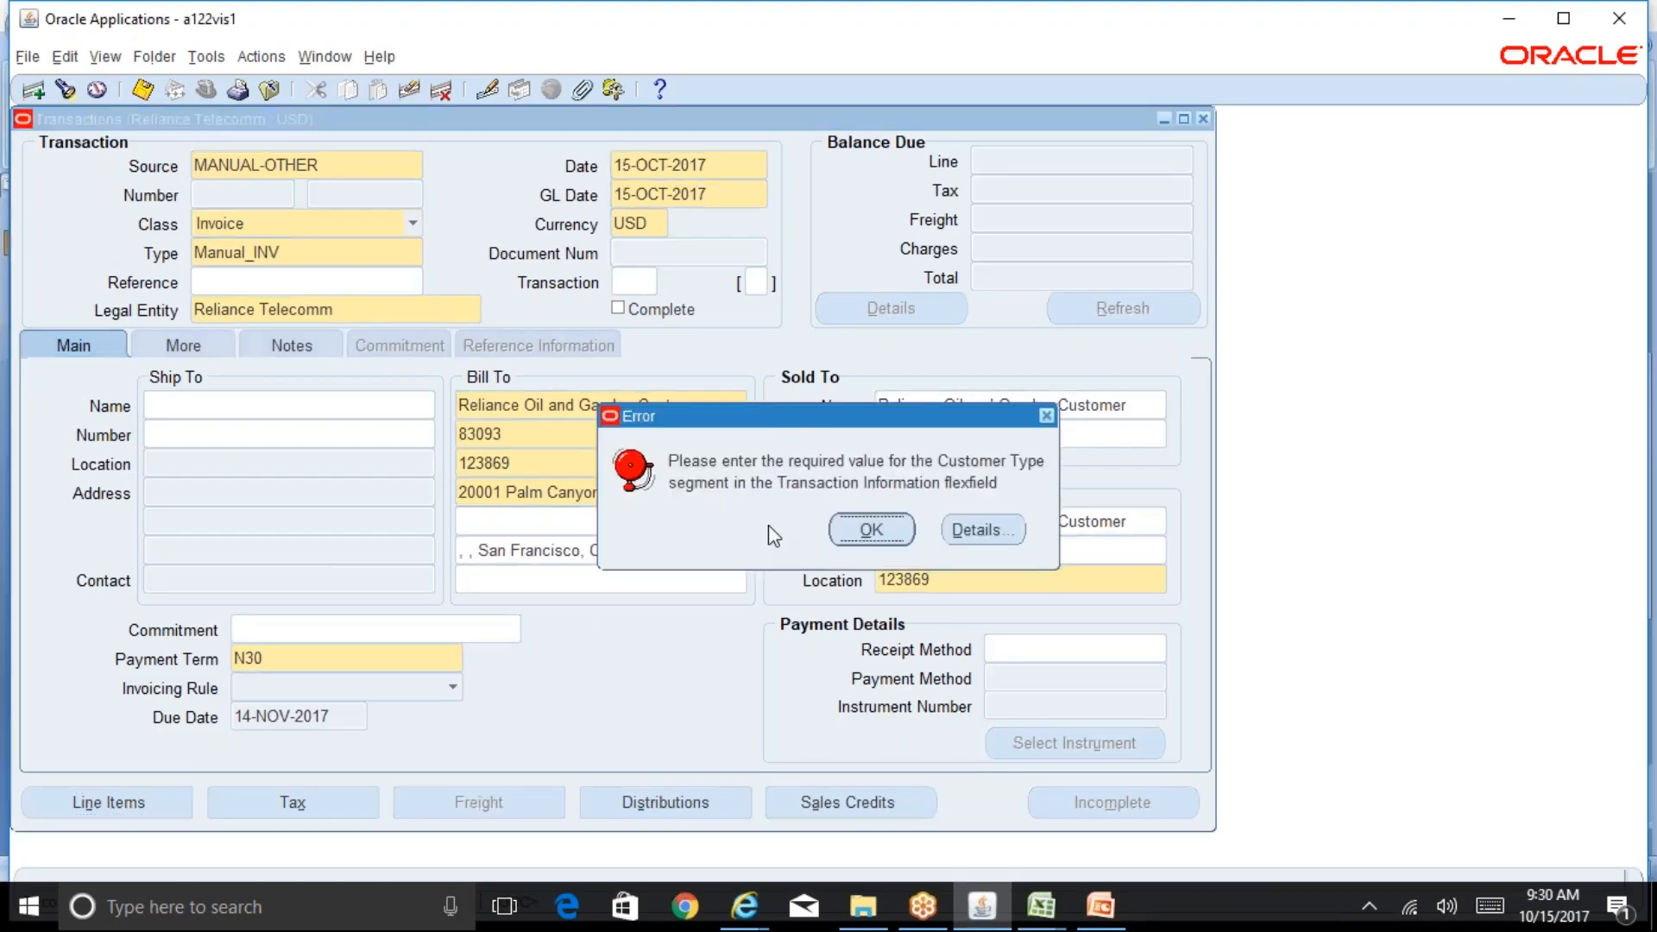
click(853, 529)
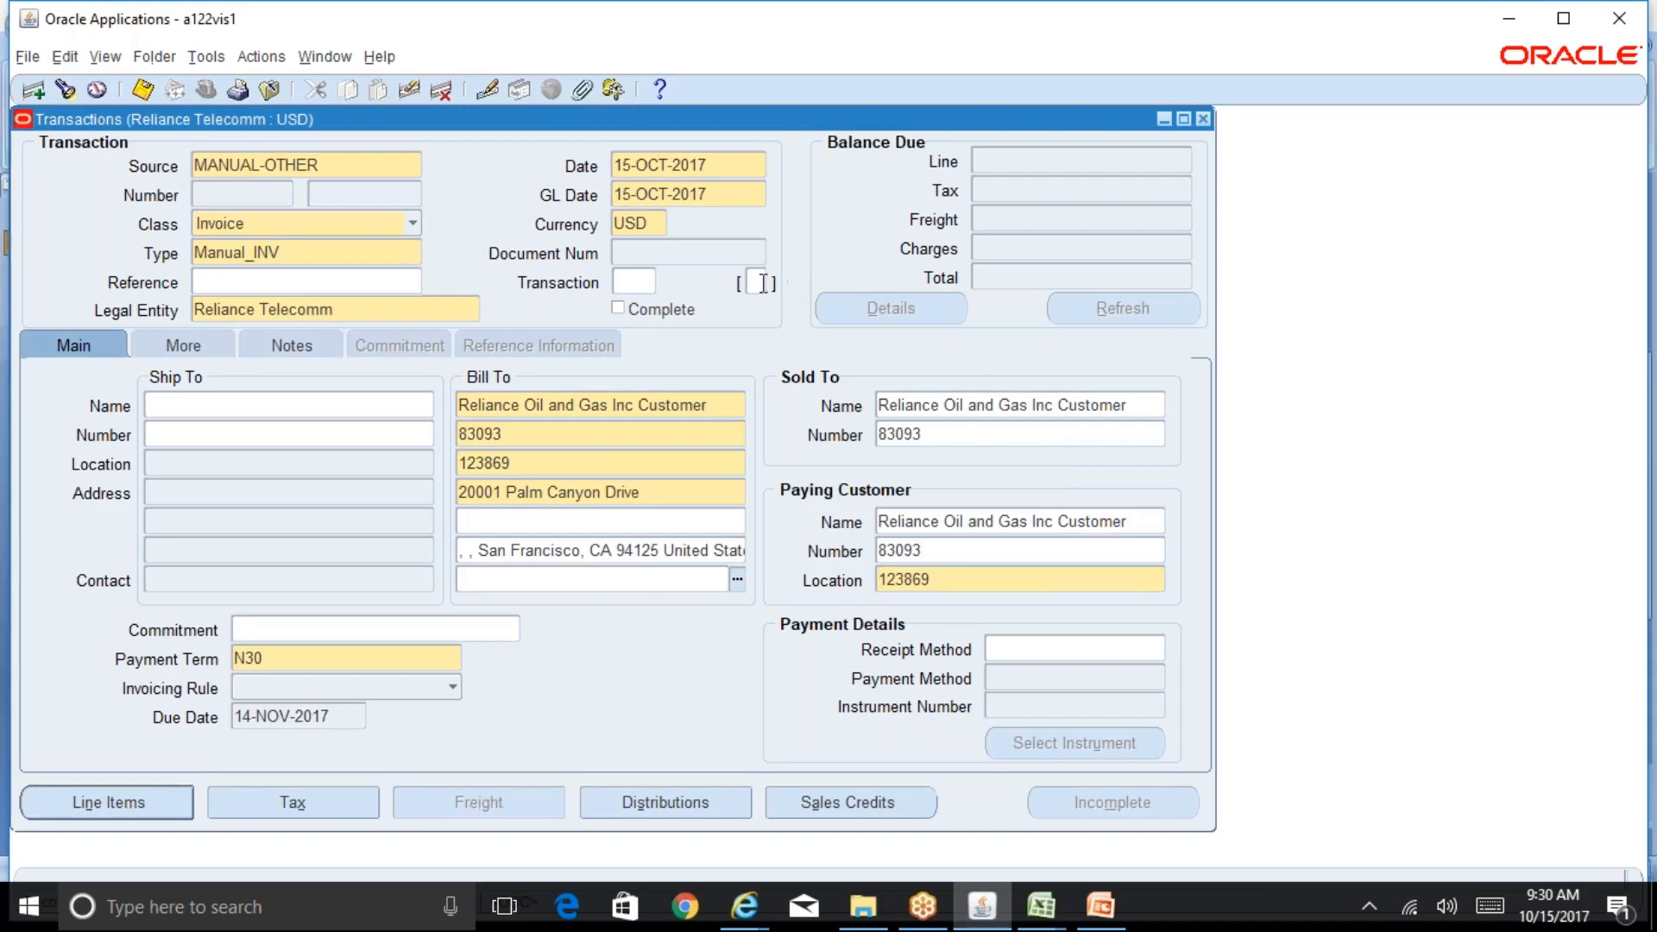
click(759, 283)
click(565, 476)
text(0)
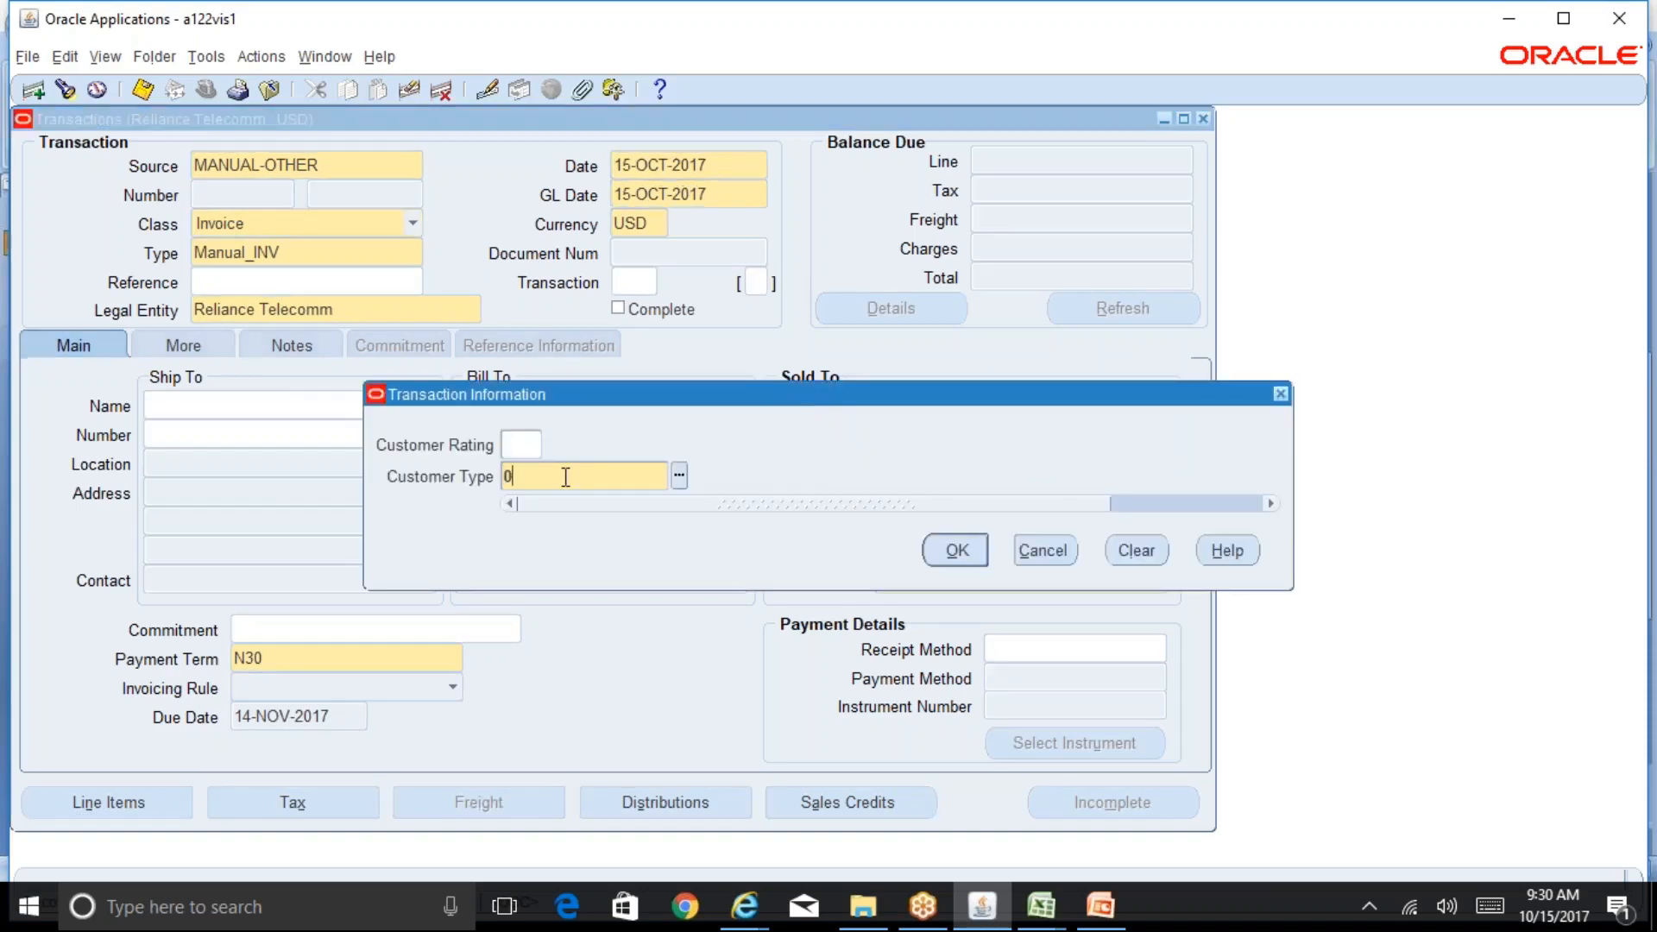
text(2)
key(Return)
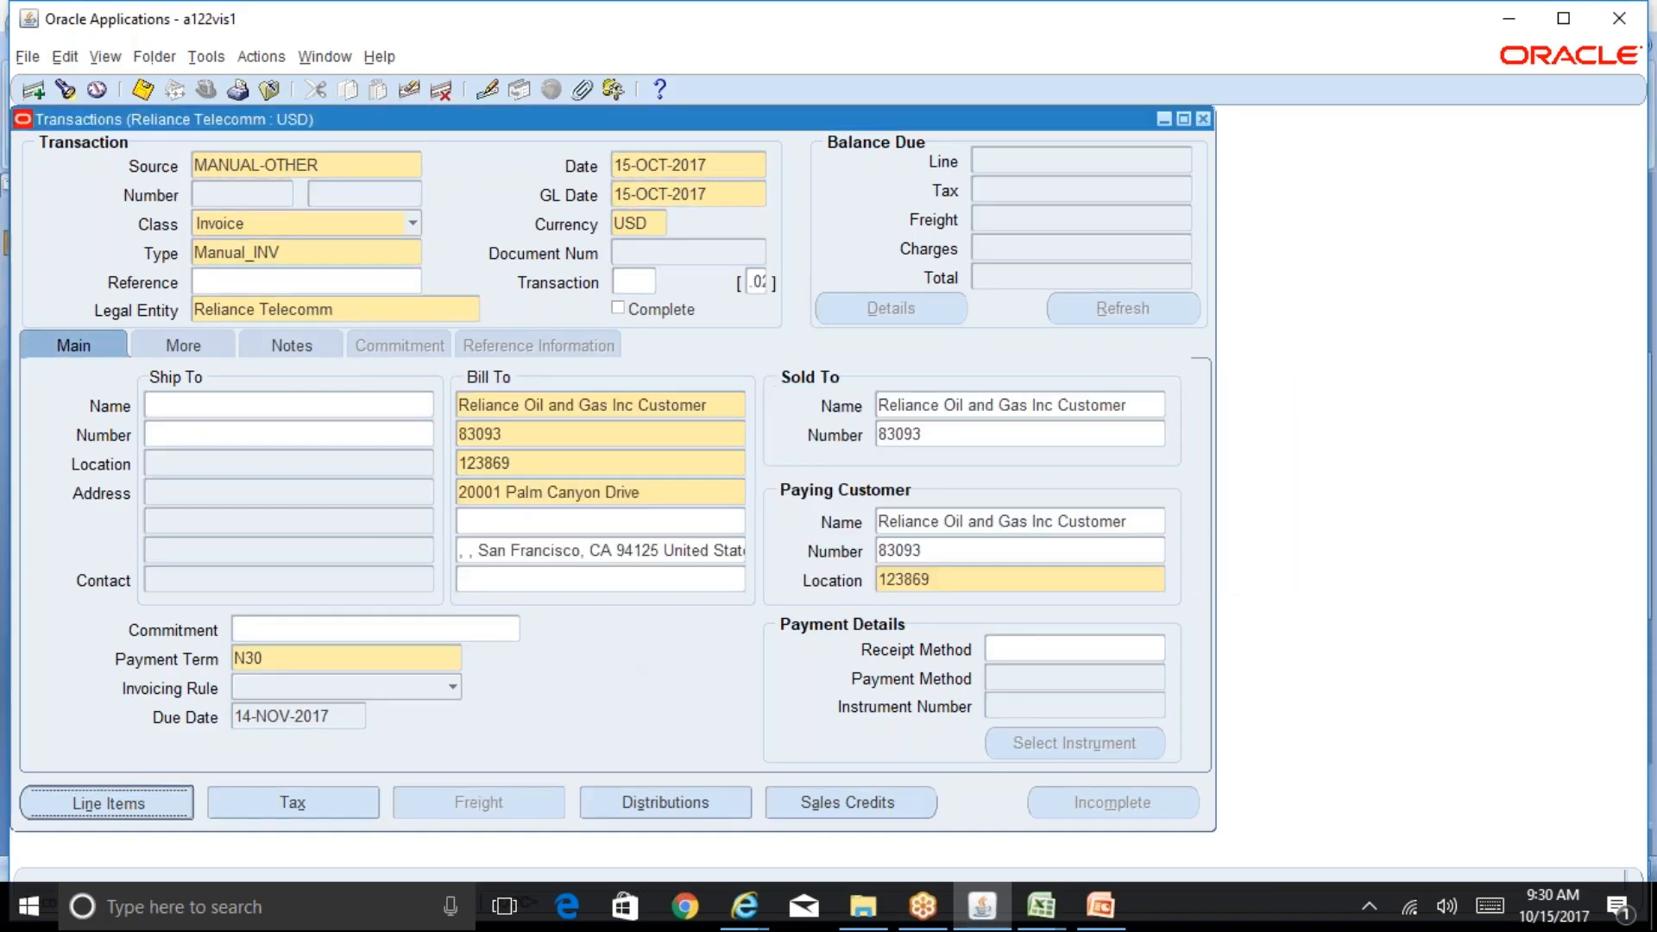
Step: Open the line items and add a line described test with quantity 1 and unit price 15000
click(108, 803)
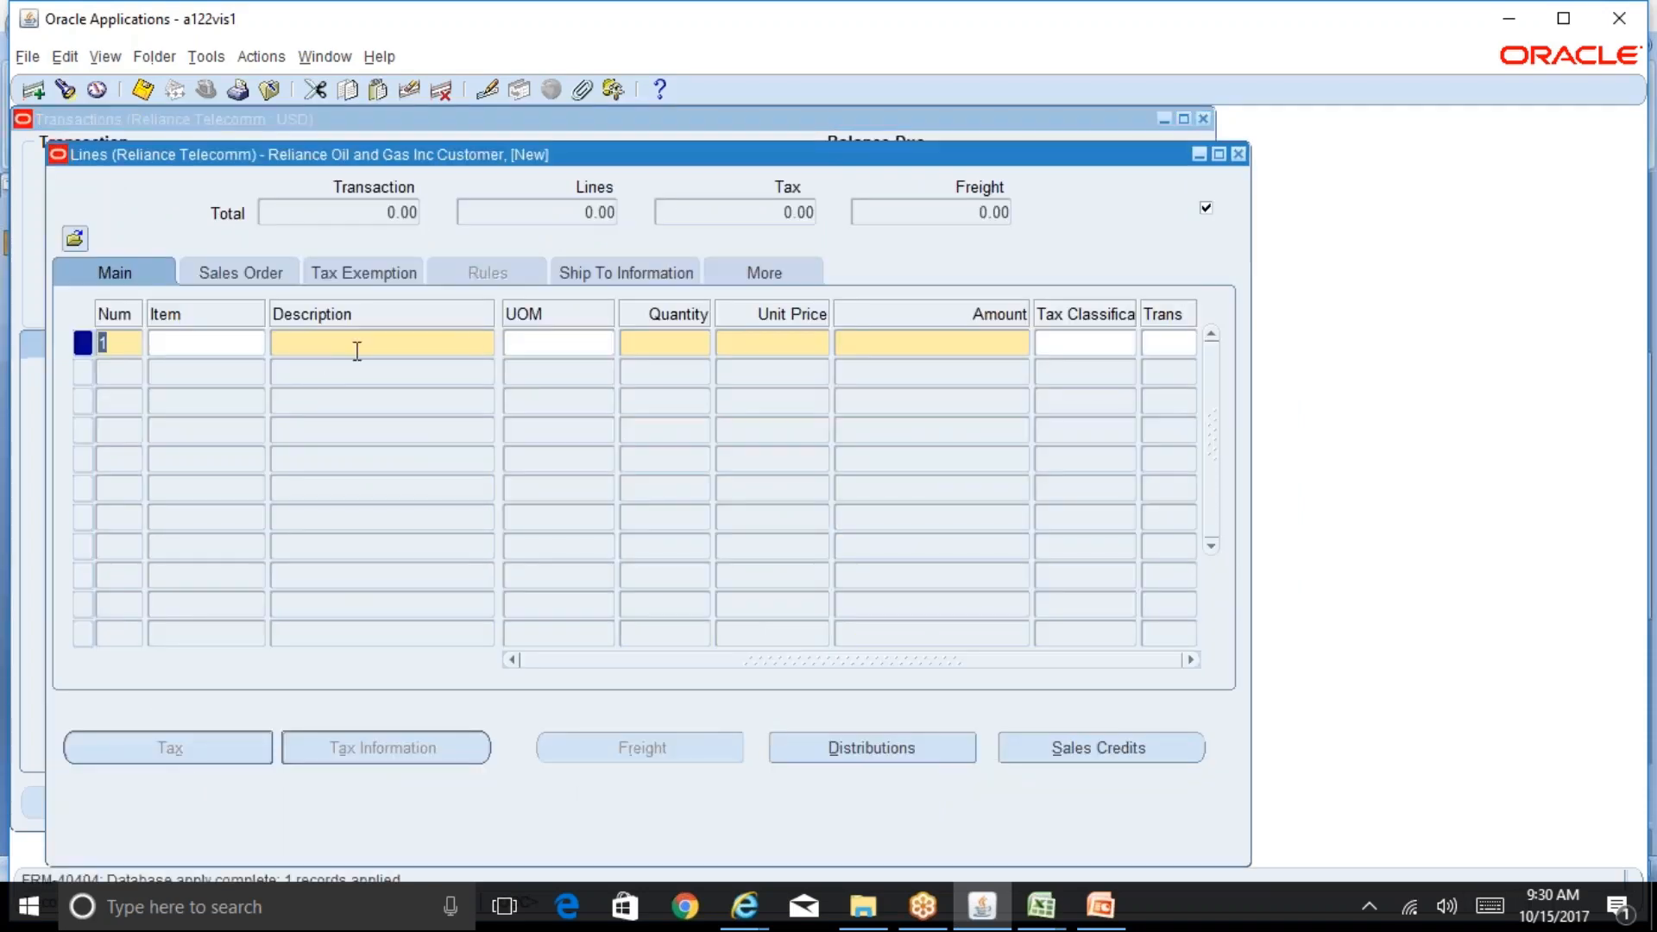
click(356, 351)
text(test)
key(Tab)
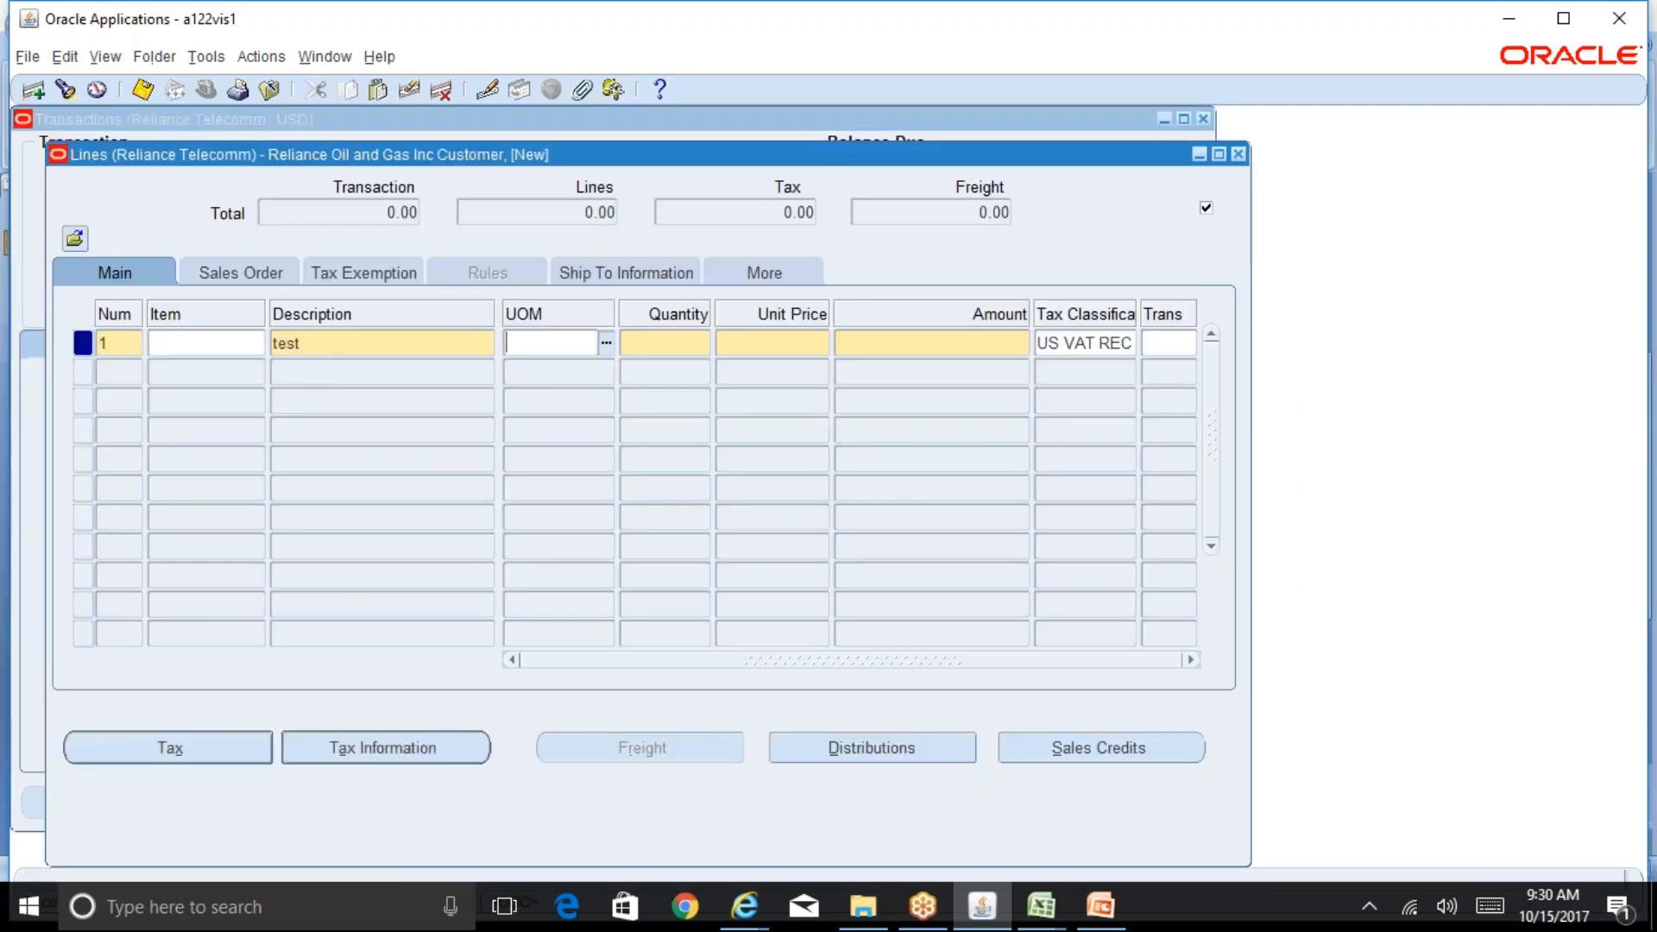
key(Tab)
text(1)
key(Tab)
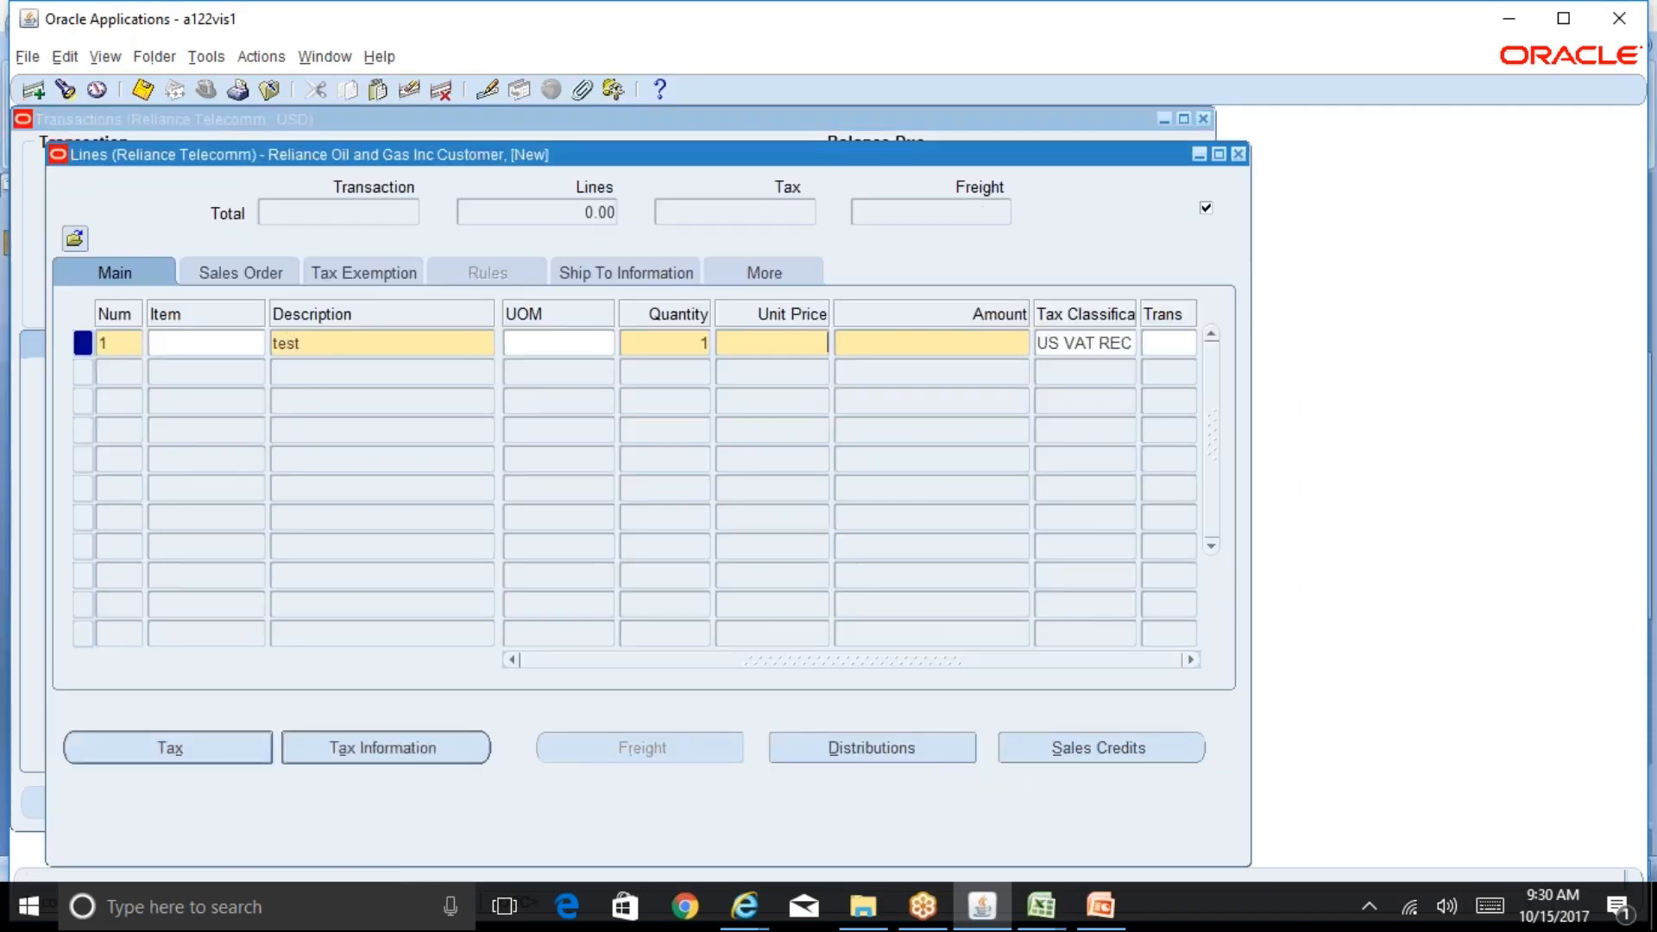
text(15000)
key(Tab)
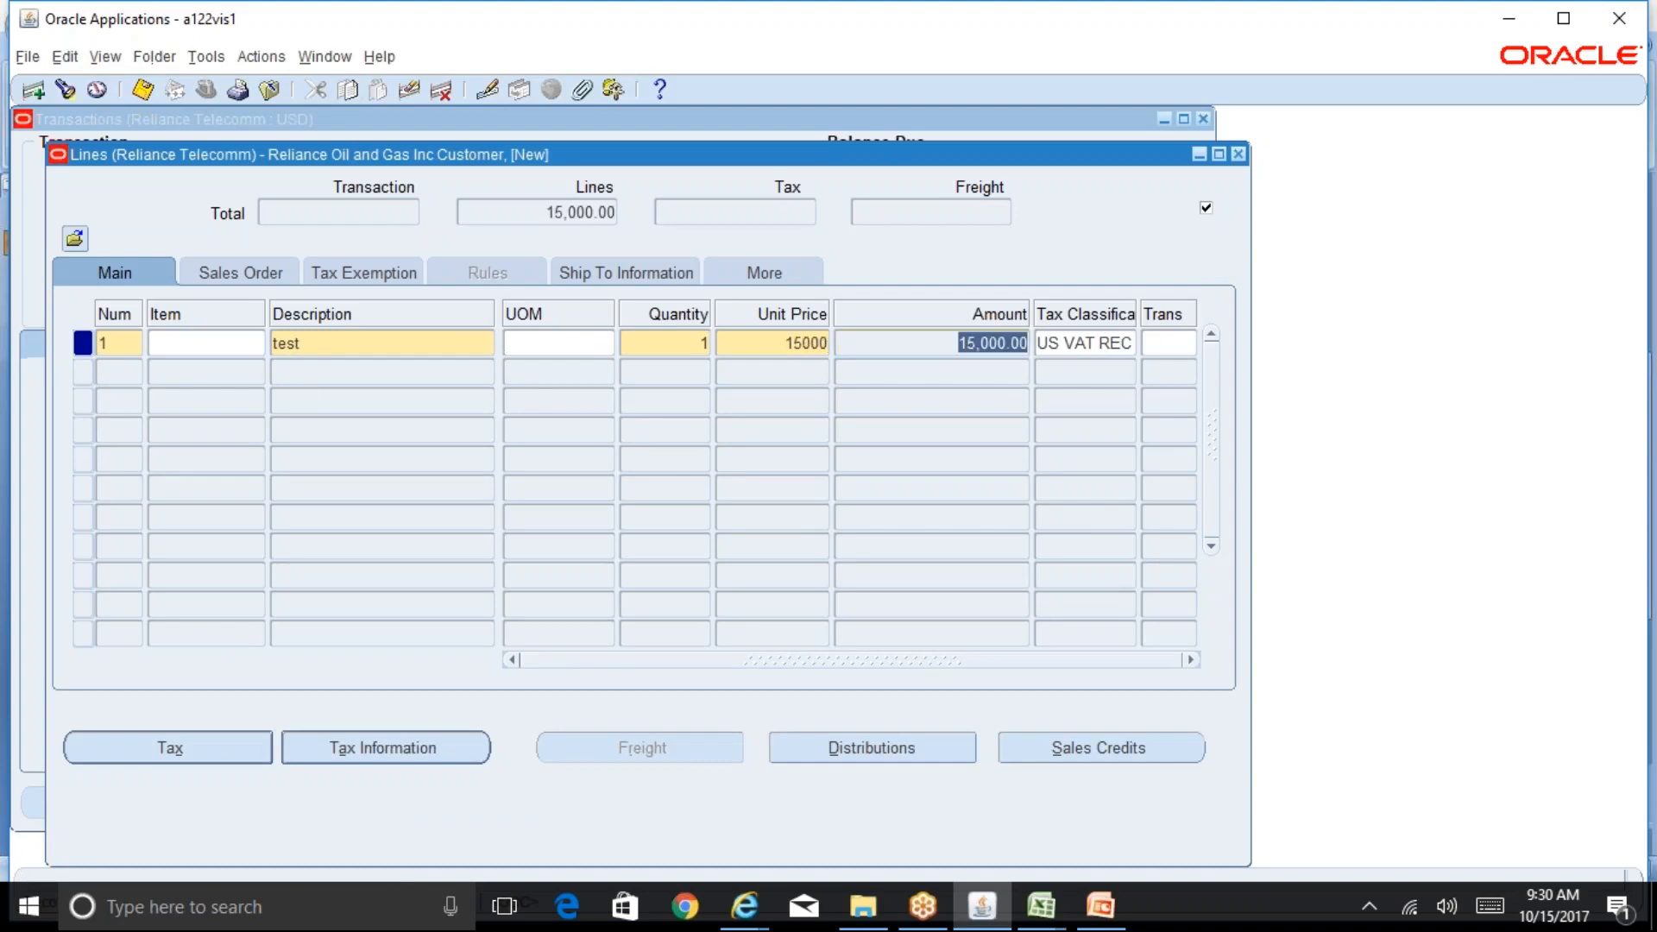
Step: Save the invoice line and check the resulting tax total
click(142, 89)
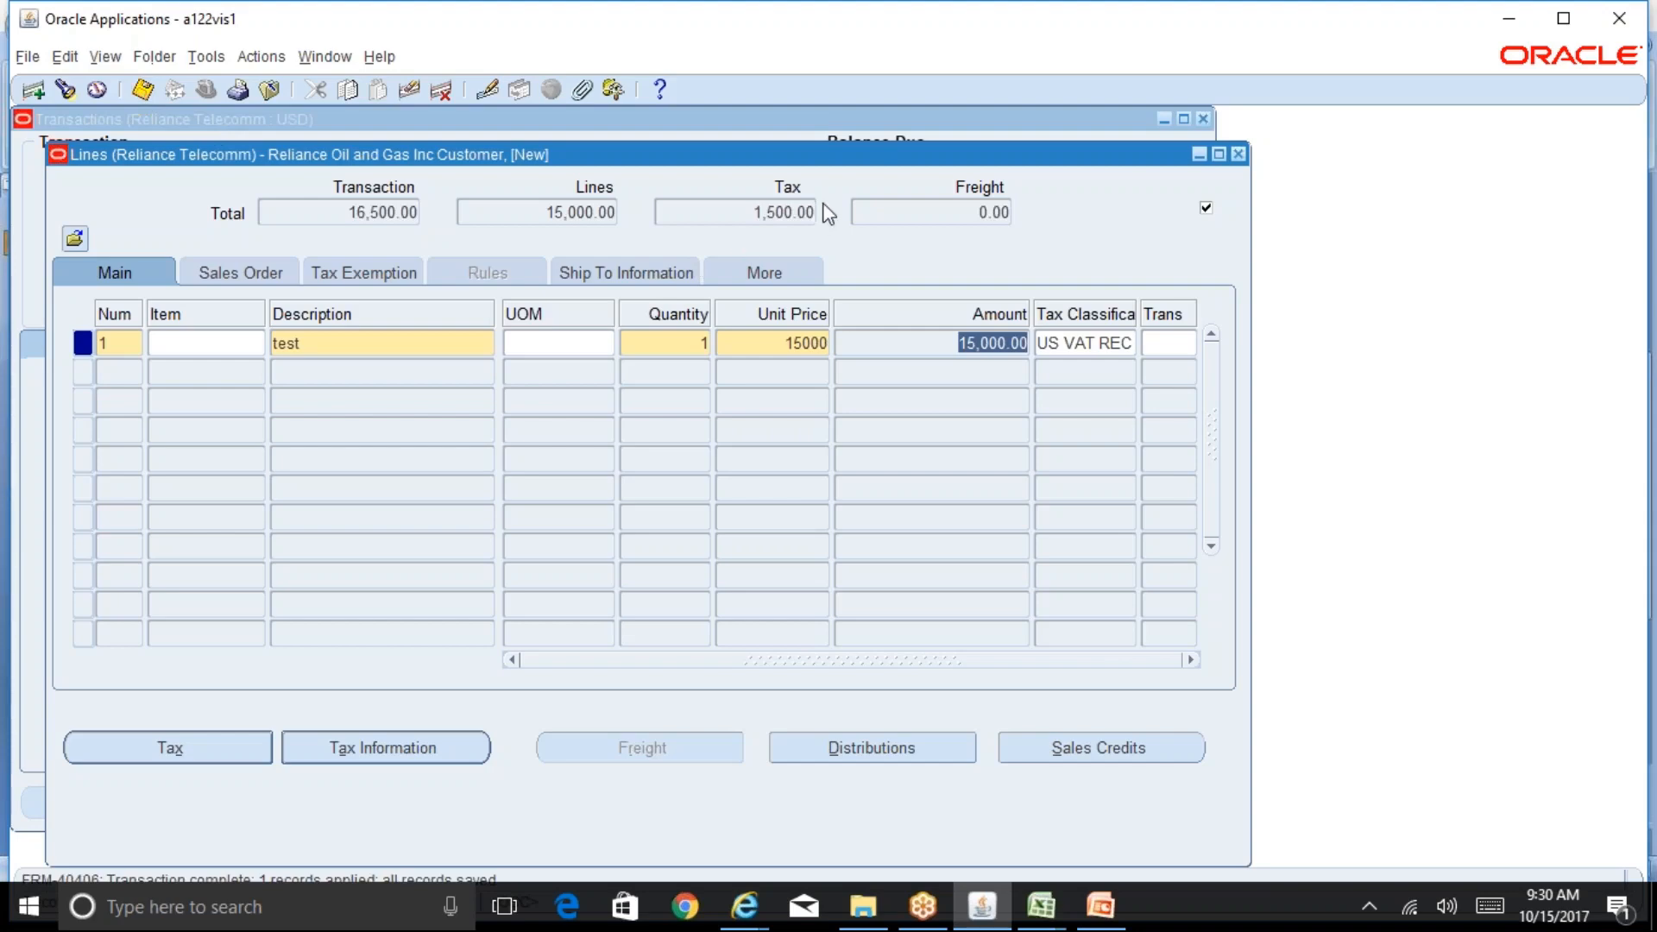
click(803, 212)
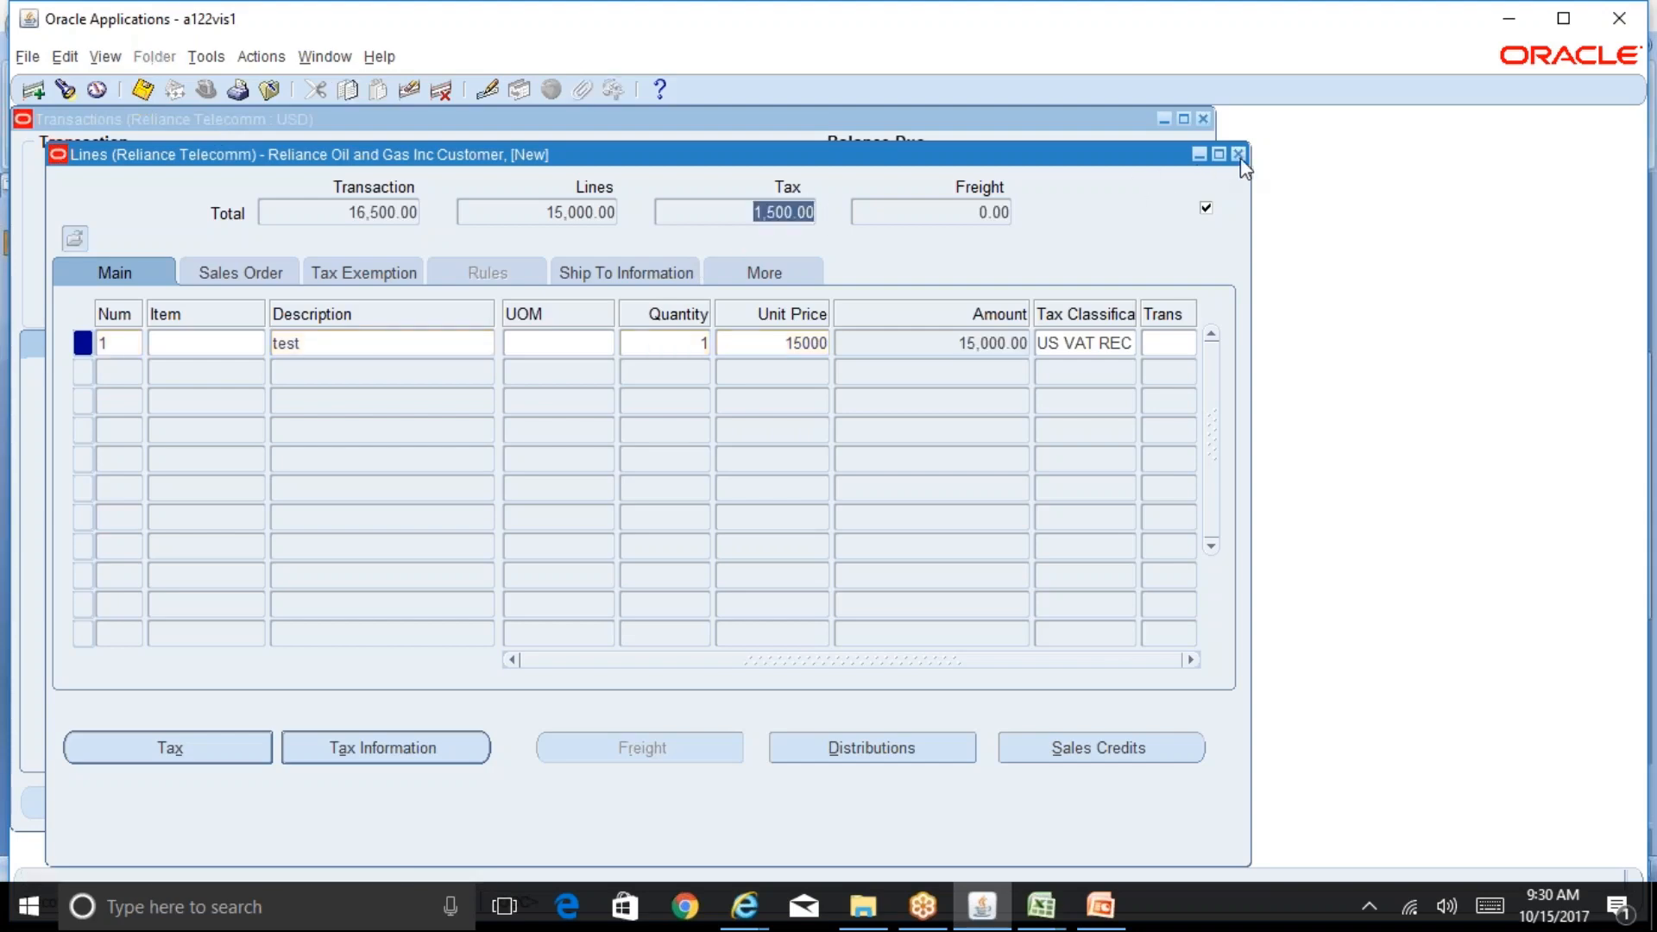
click(1219, 154)
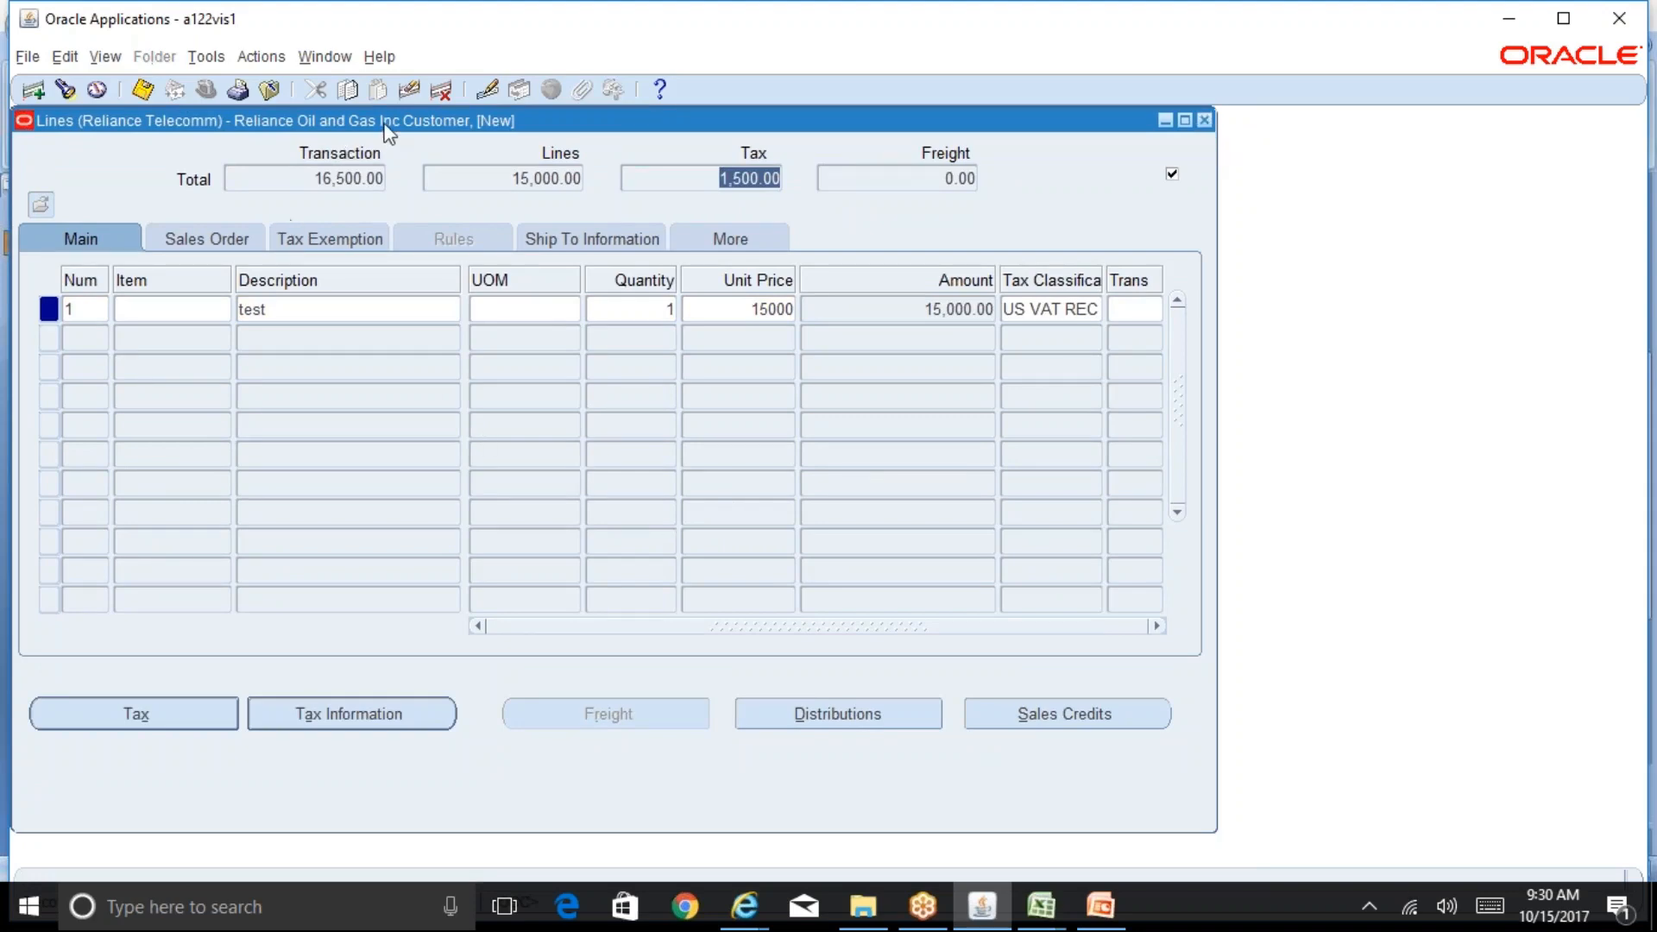
drag(389, 131, 765, 180)
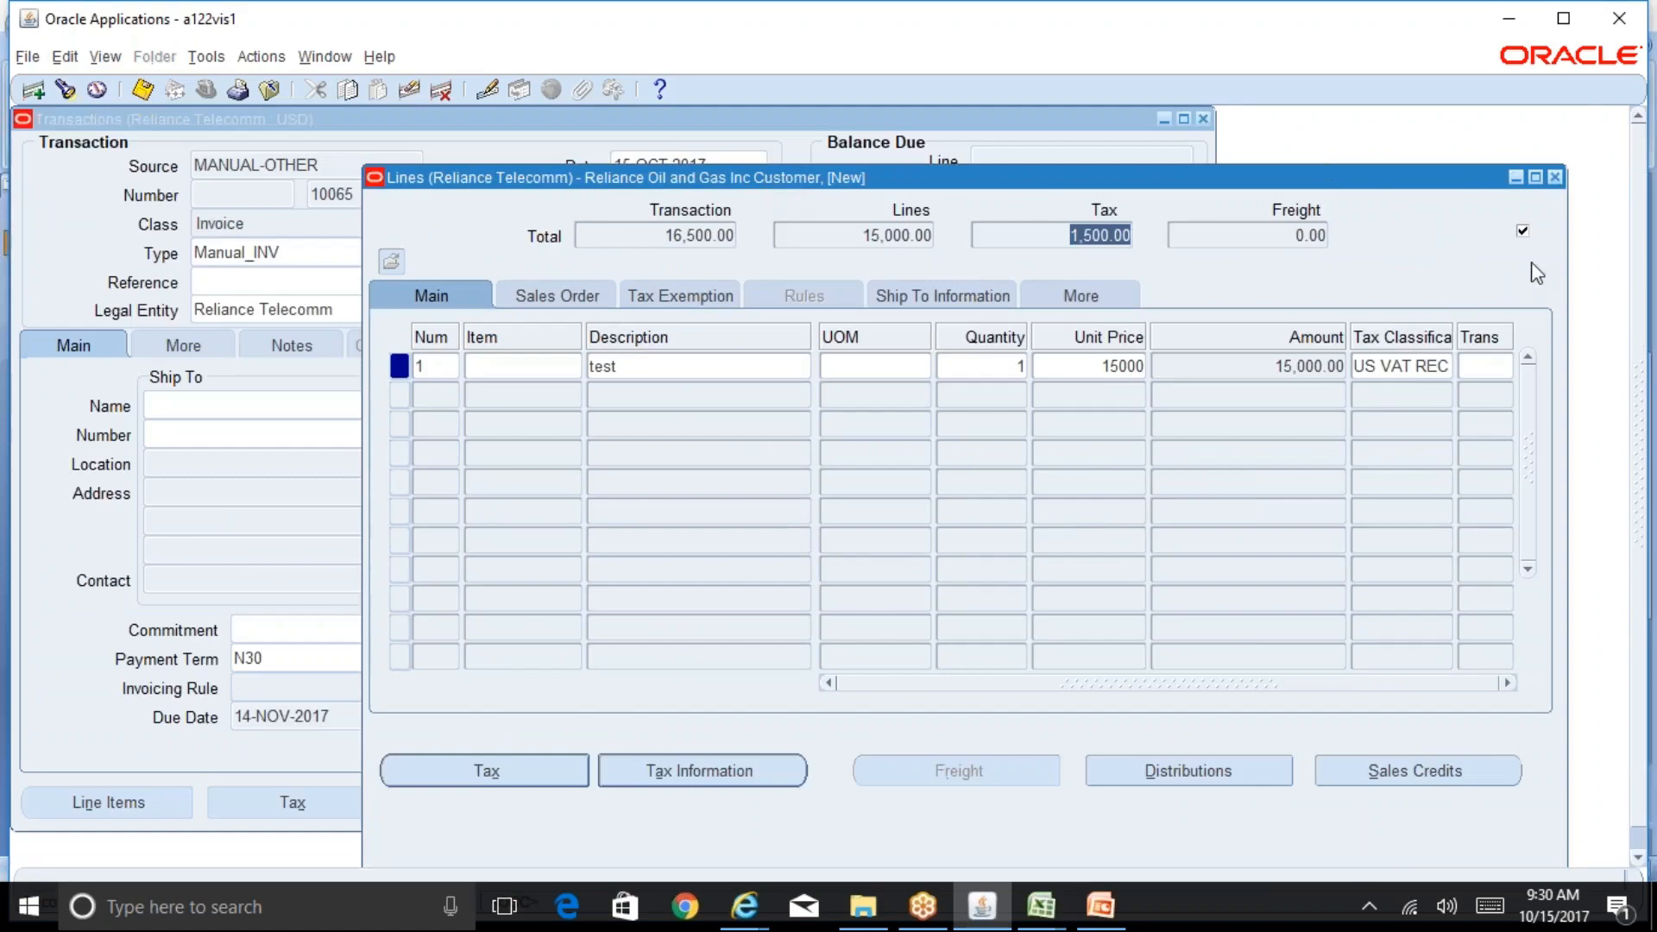
click(1407, 366)
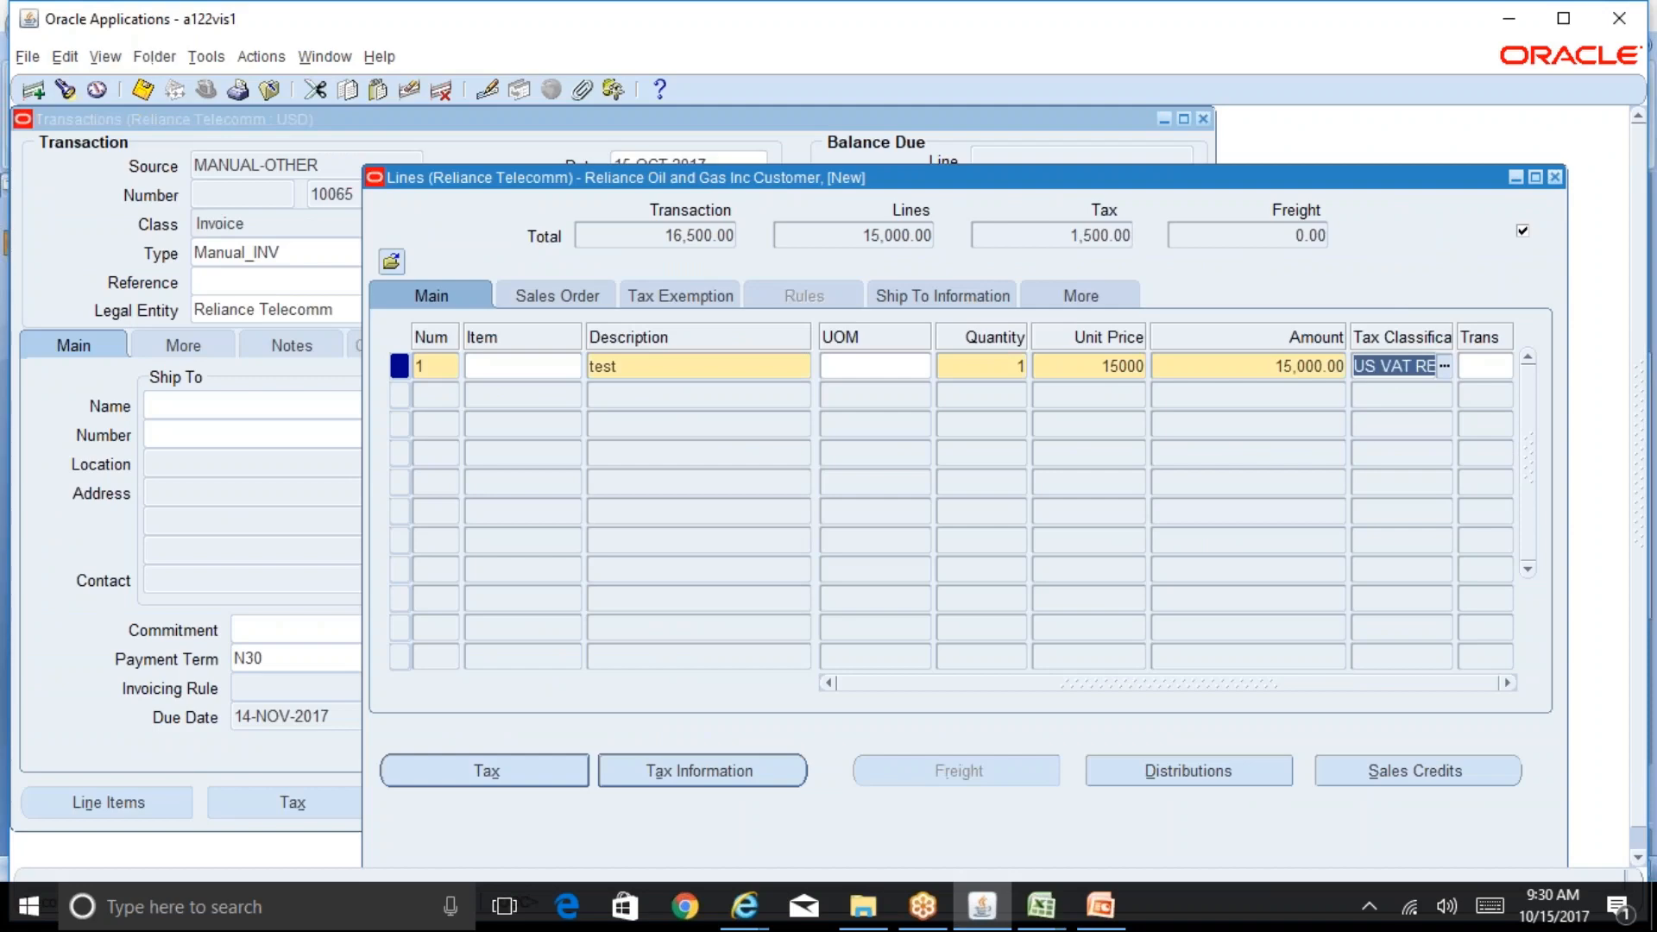
click(1556, 178)
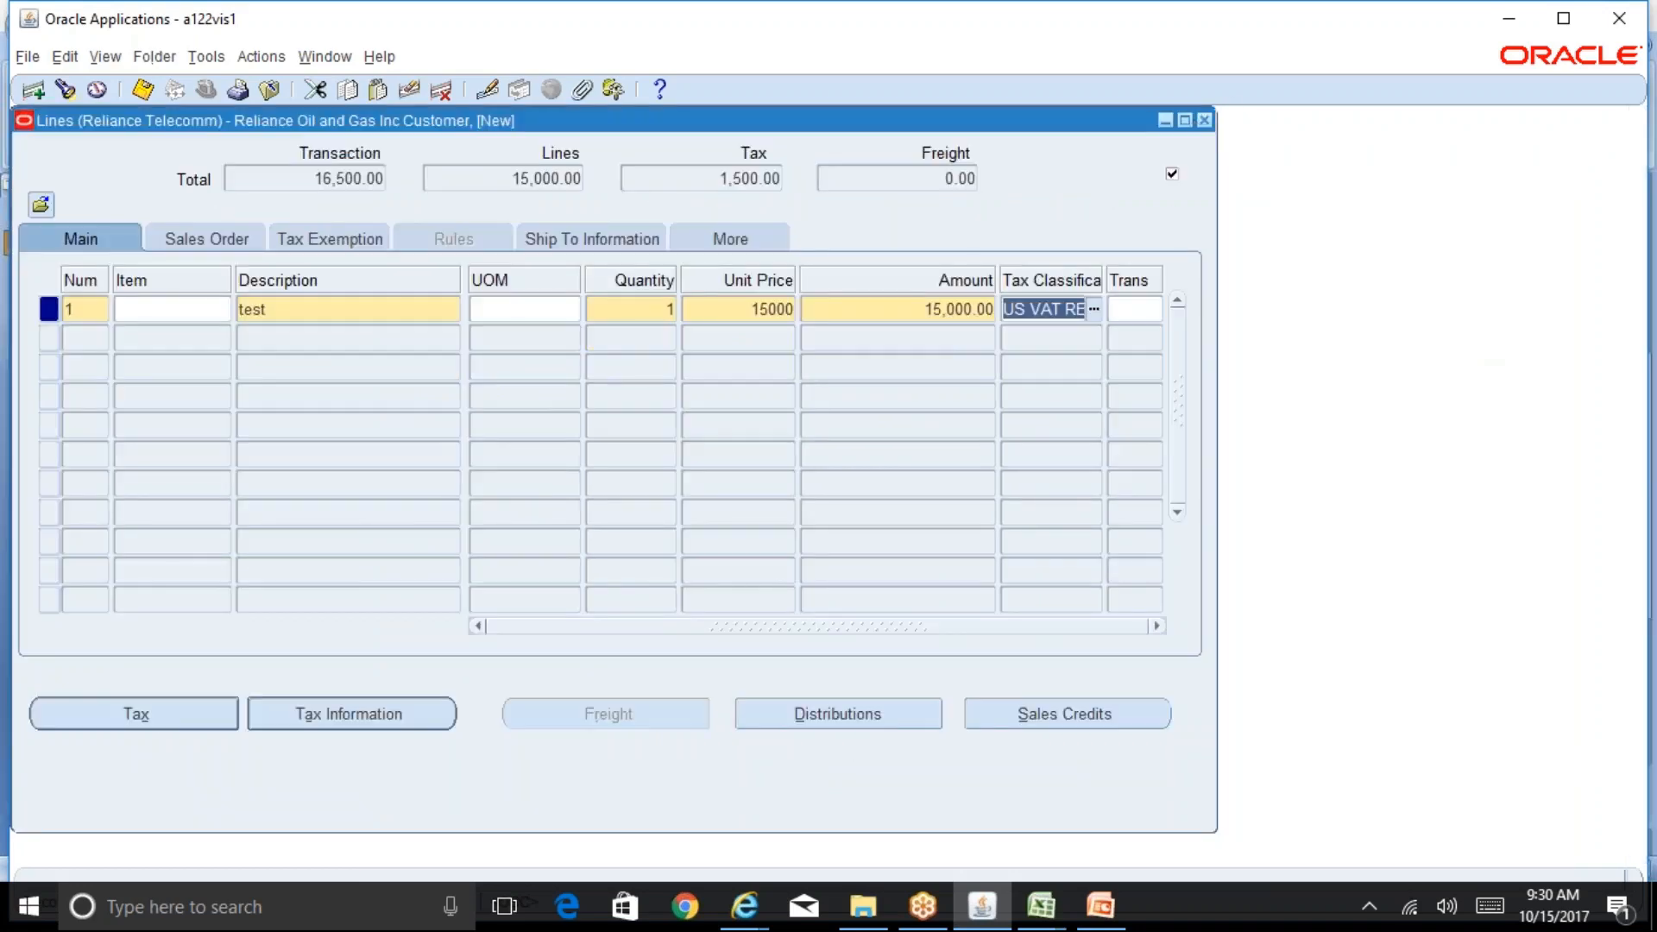
drag(1063, 121, 1382, 155)
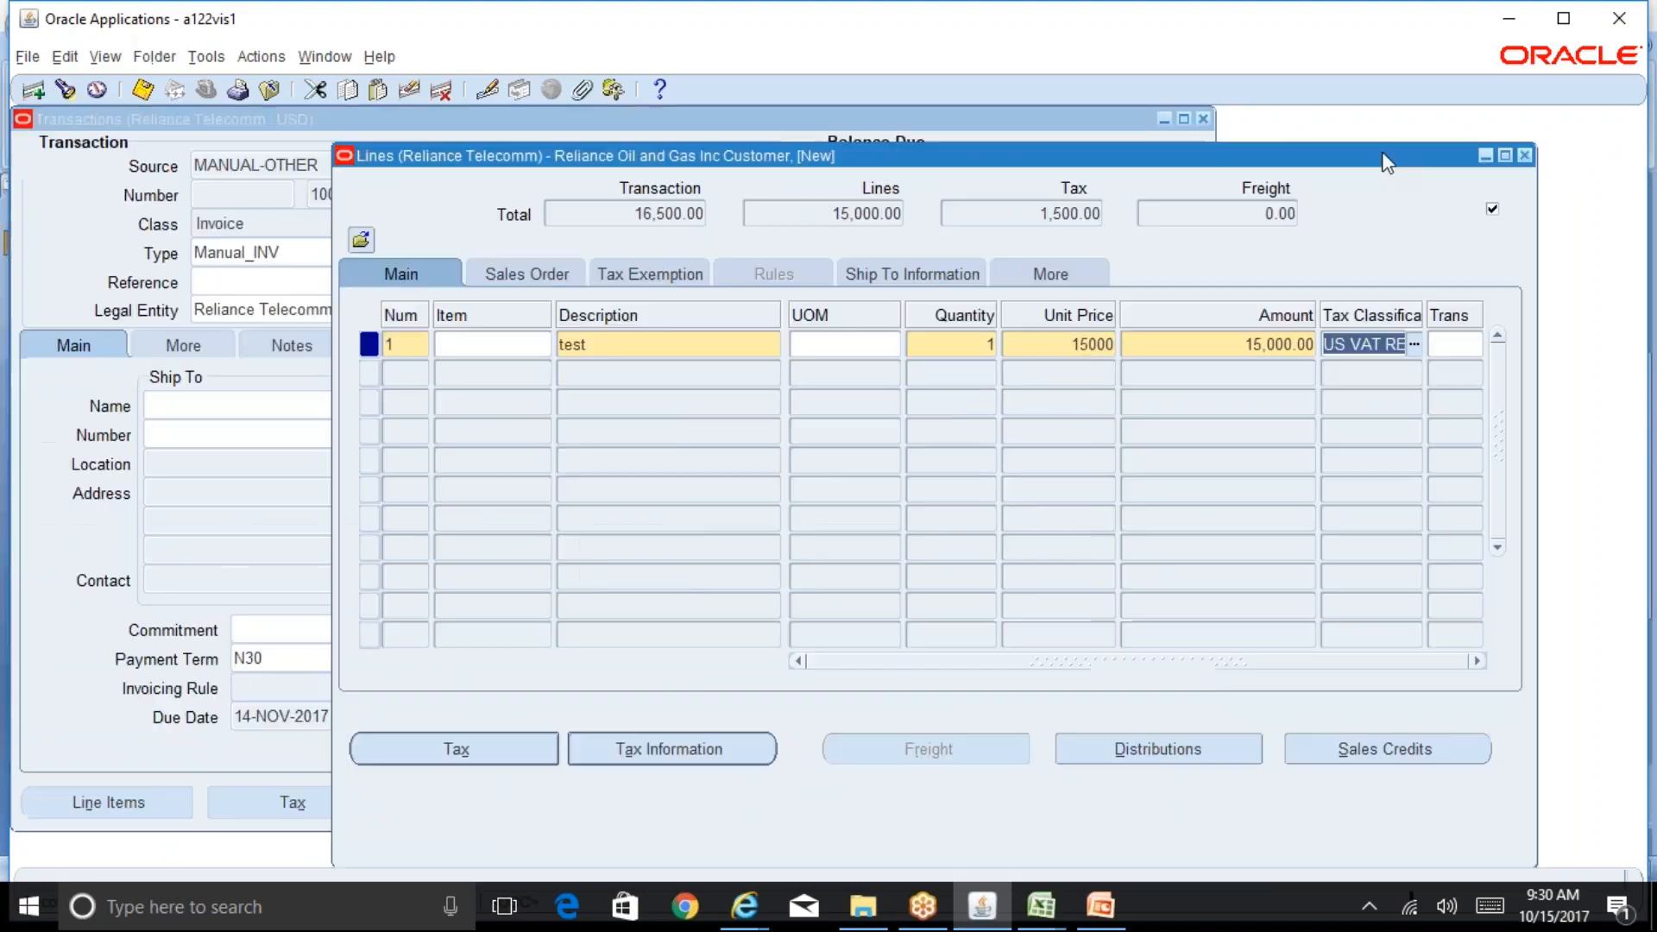
click(499, 126)
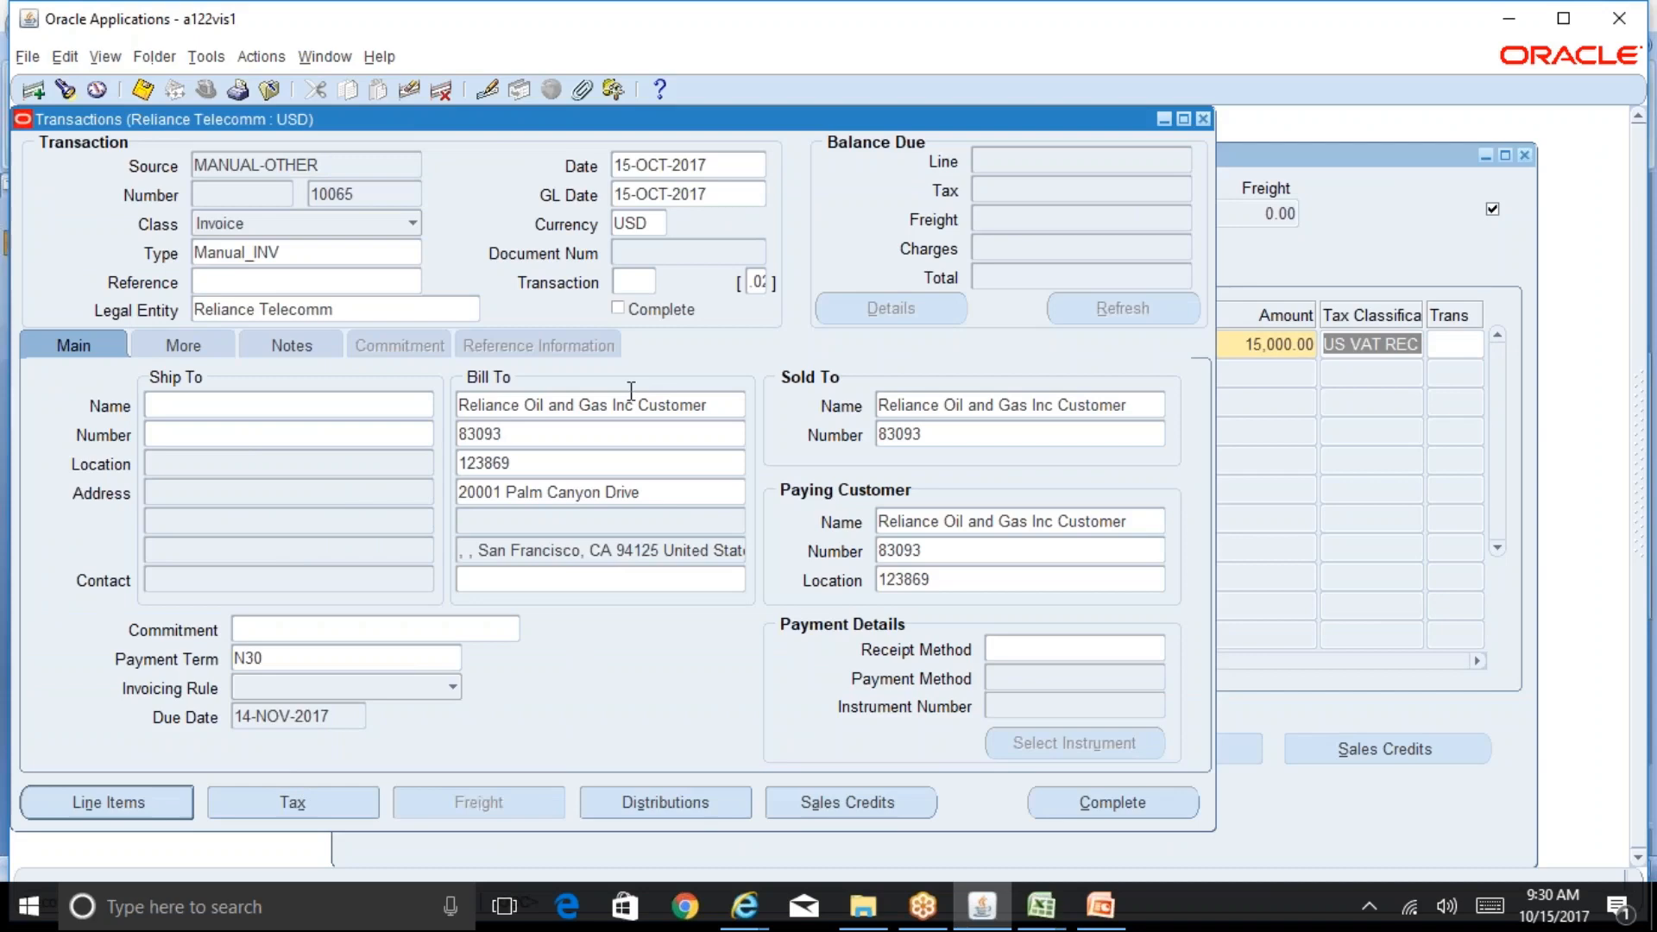
click(712, 550)
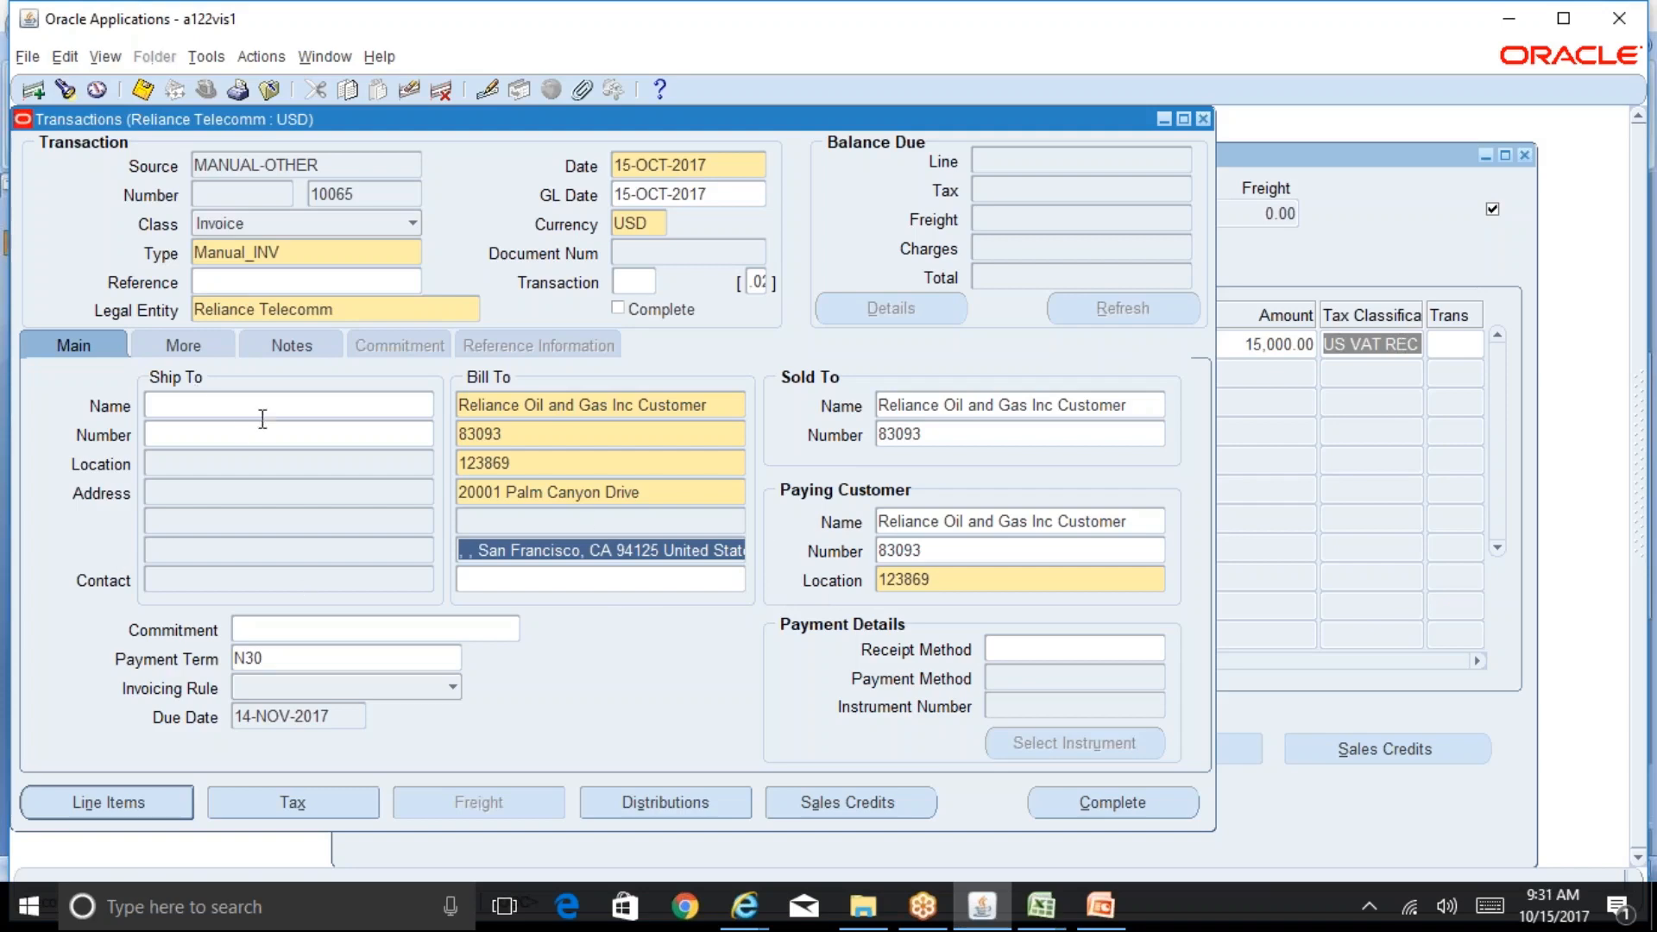
Step: Open the detail tax lines for the invoice and review the tax regime, tax, status, rate name and rate
click(285, 809)
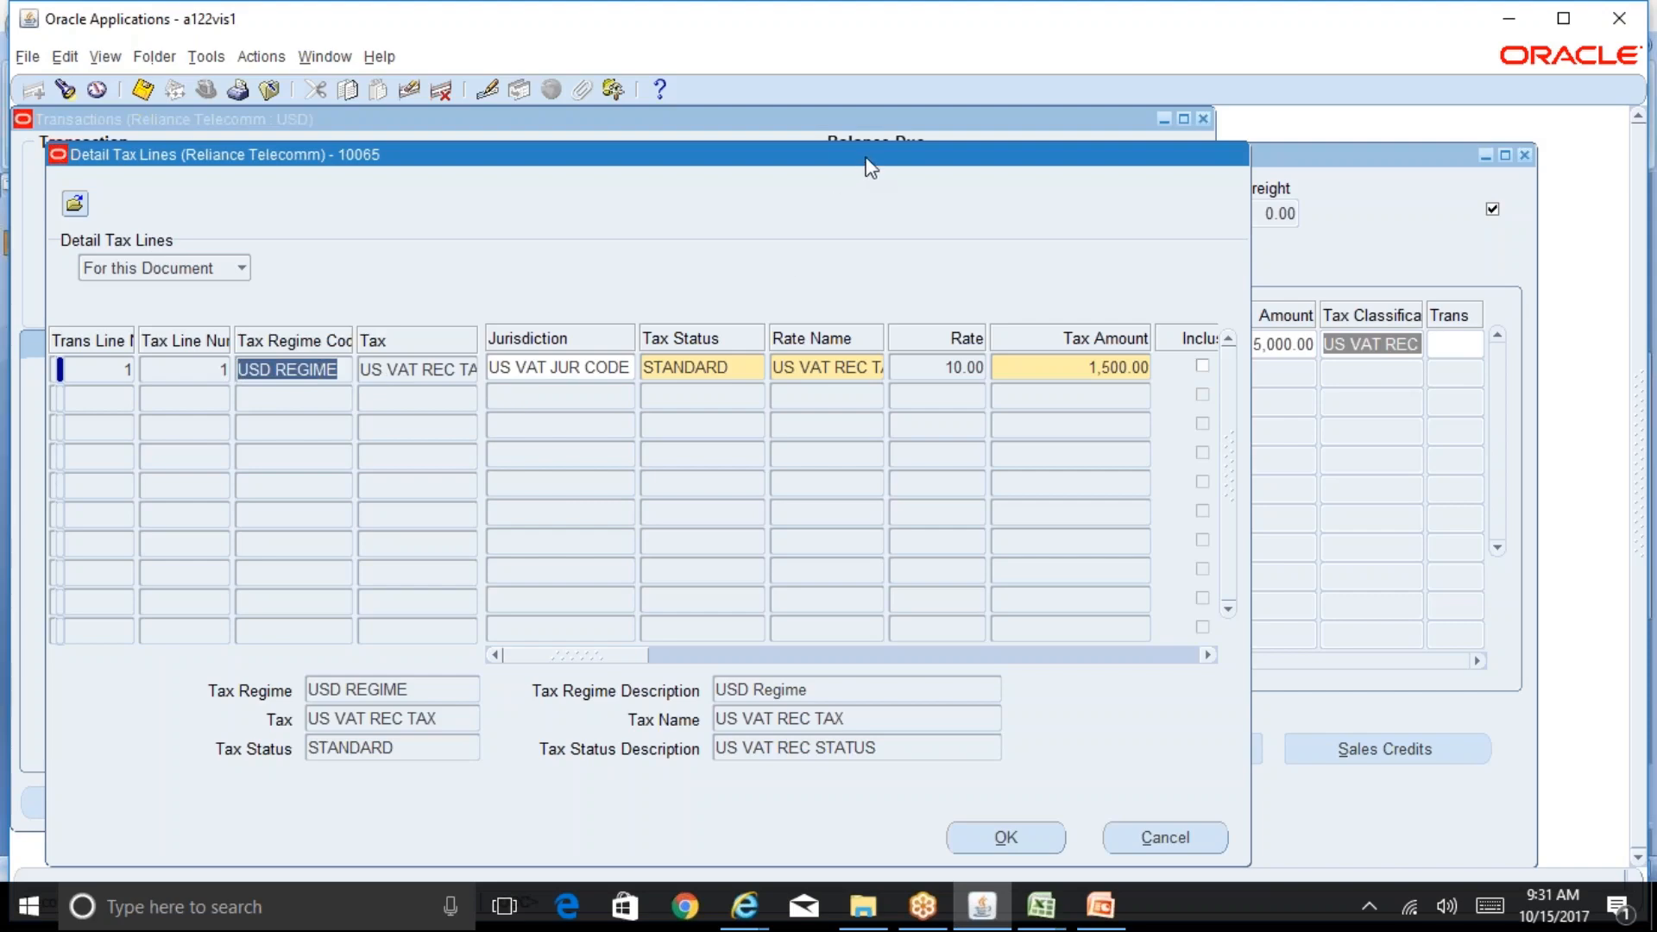
drag(864, 157, 1111, 164)
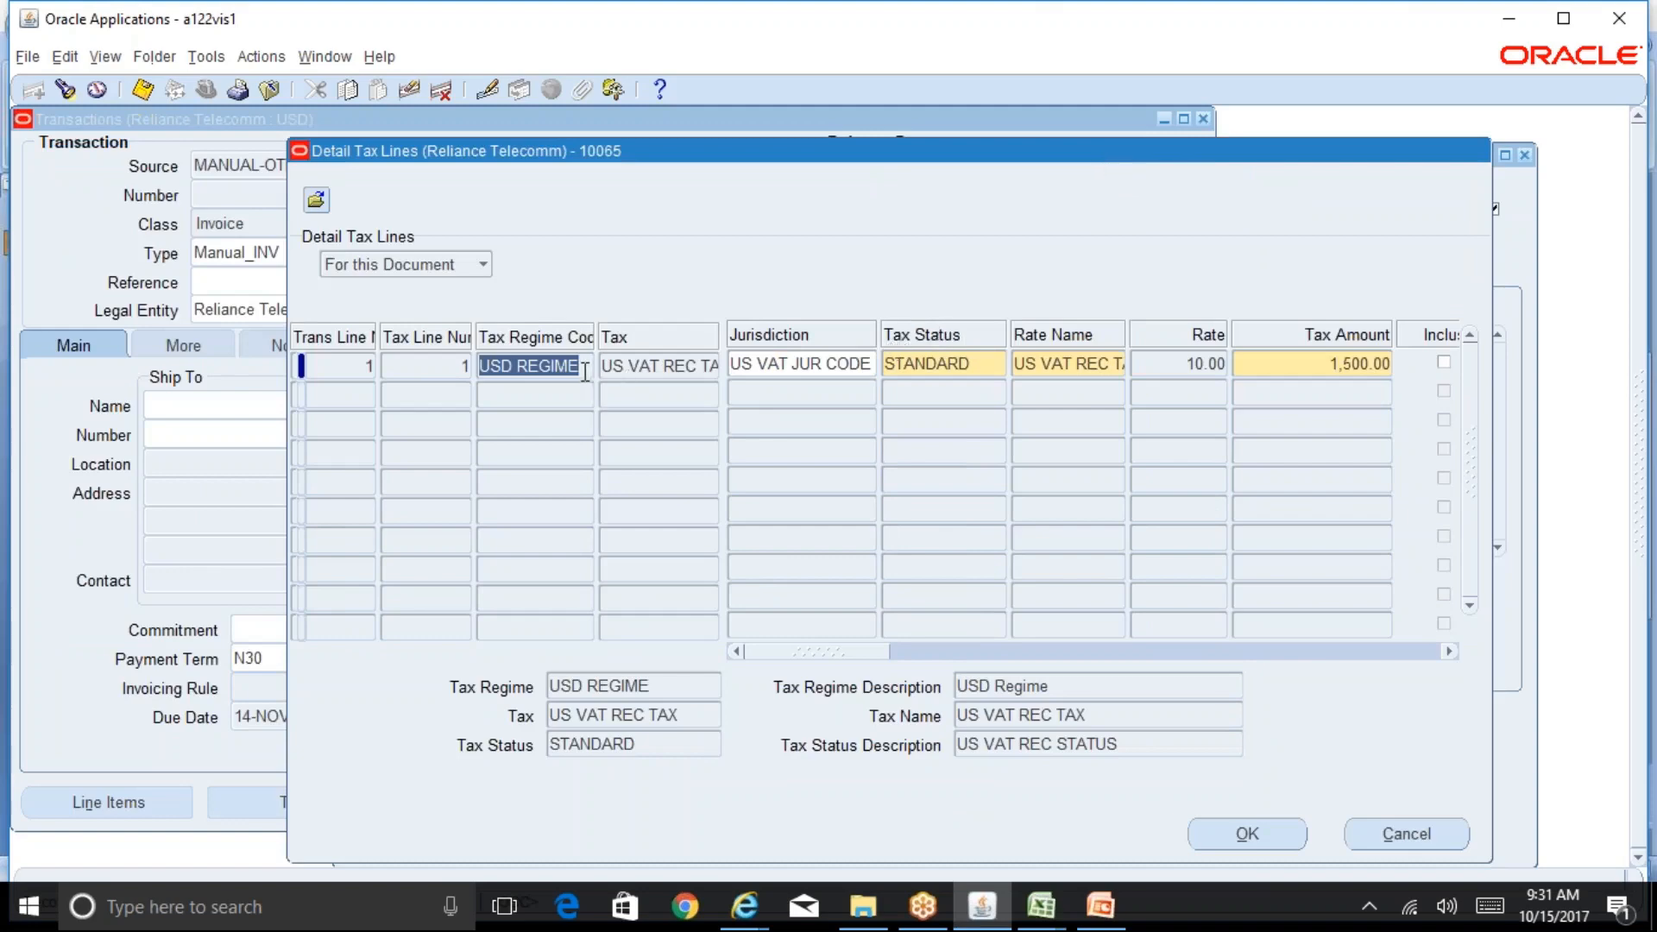
click(671, 364)
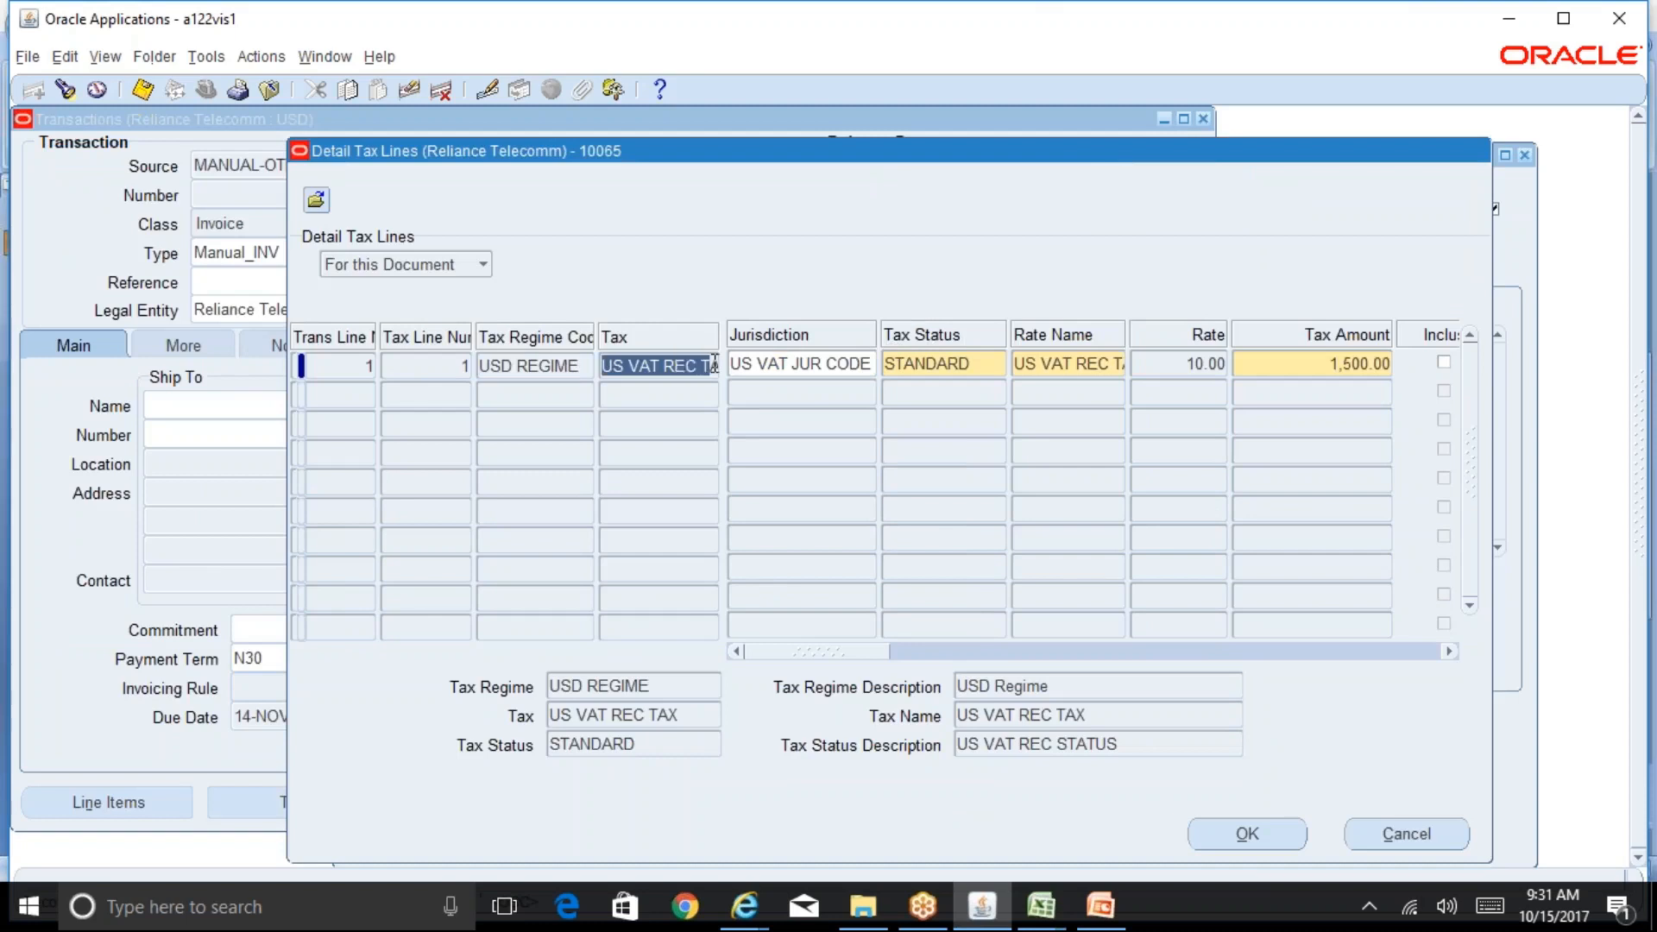
click(805, 361)
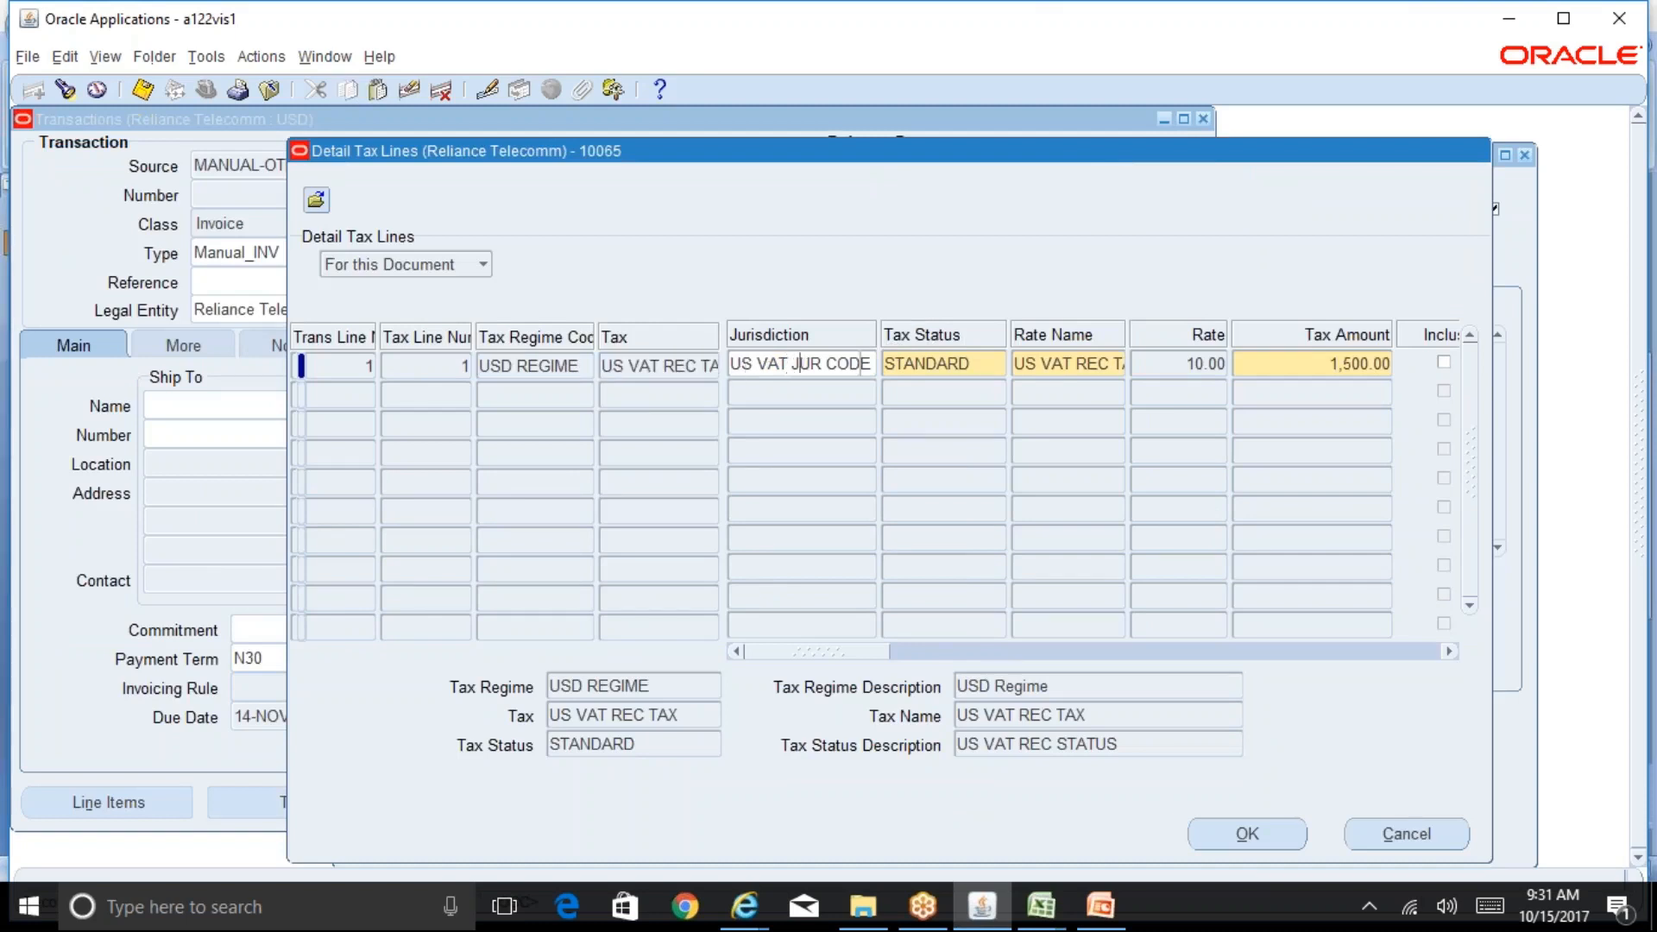
click(970, 361)
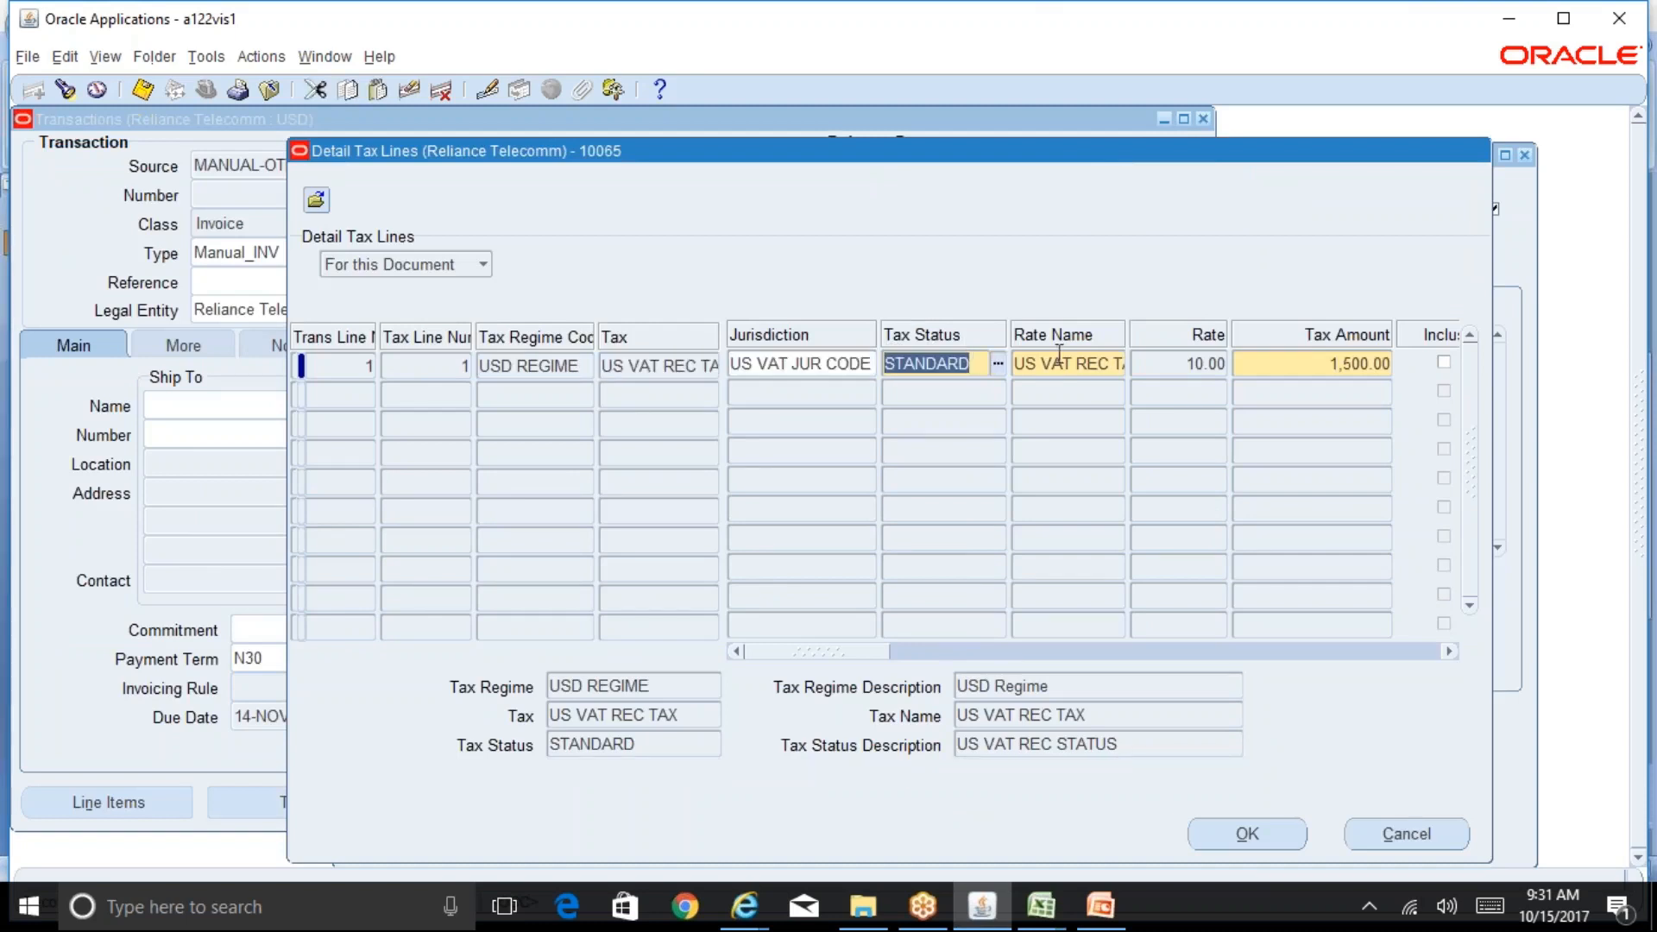
click(1109, 364)
click(1221, 362)
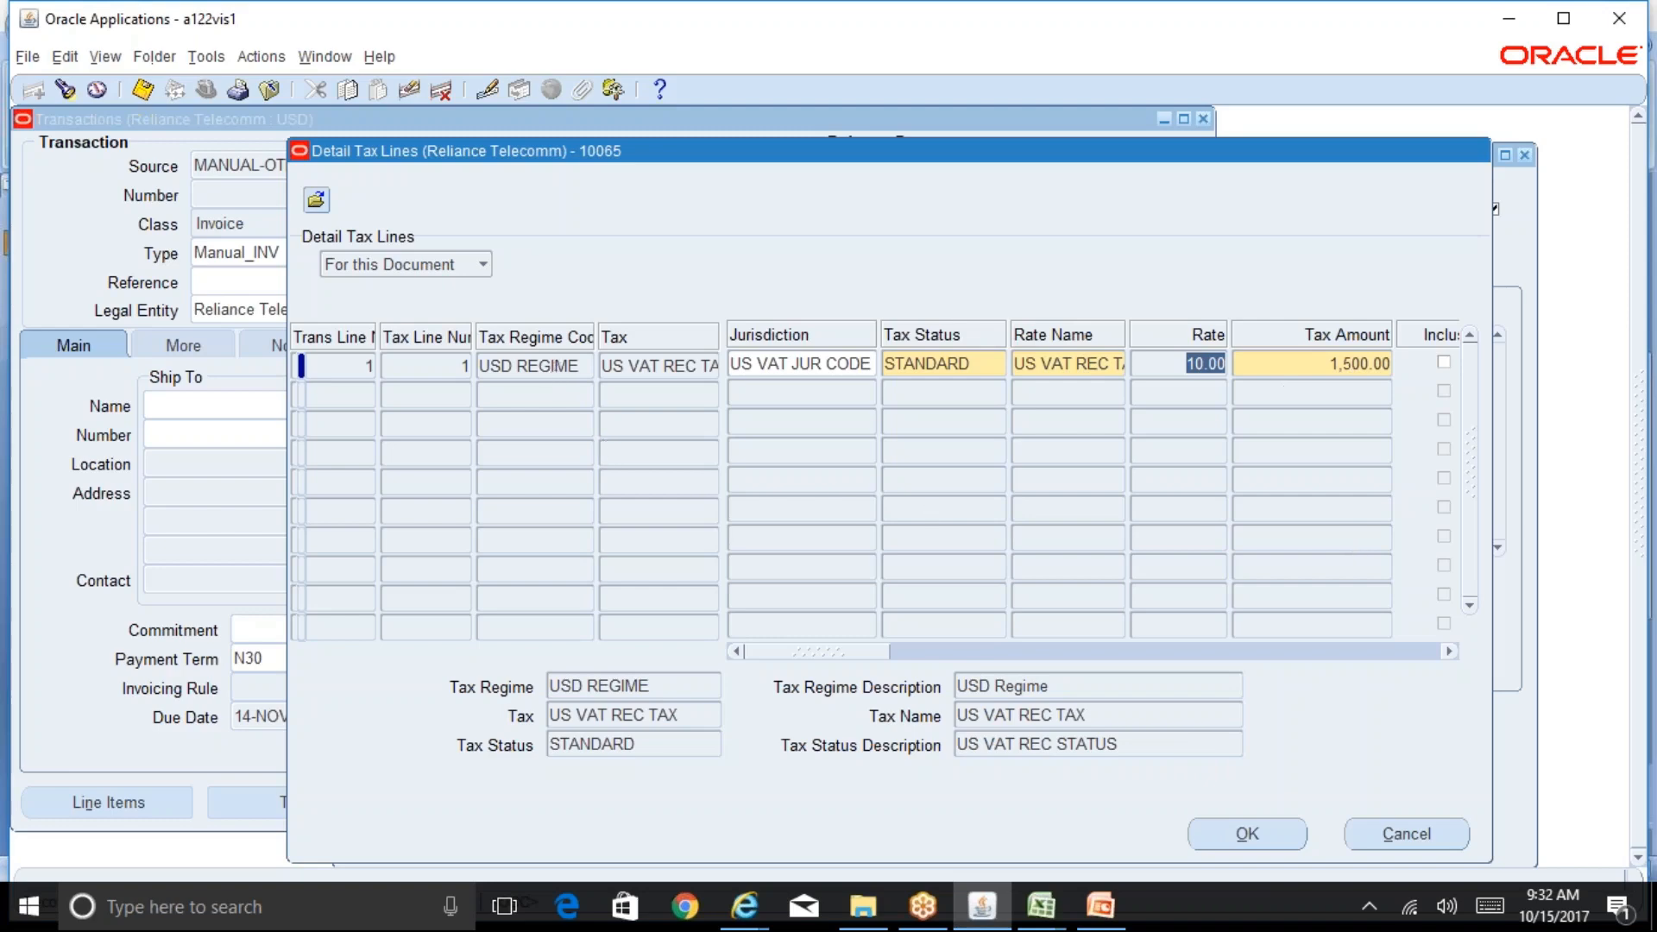
click(554, 365)
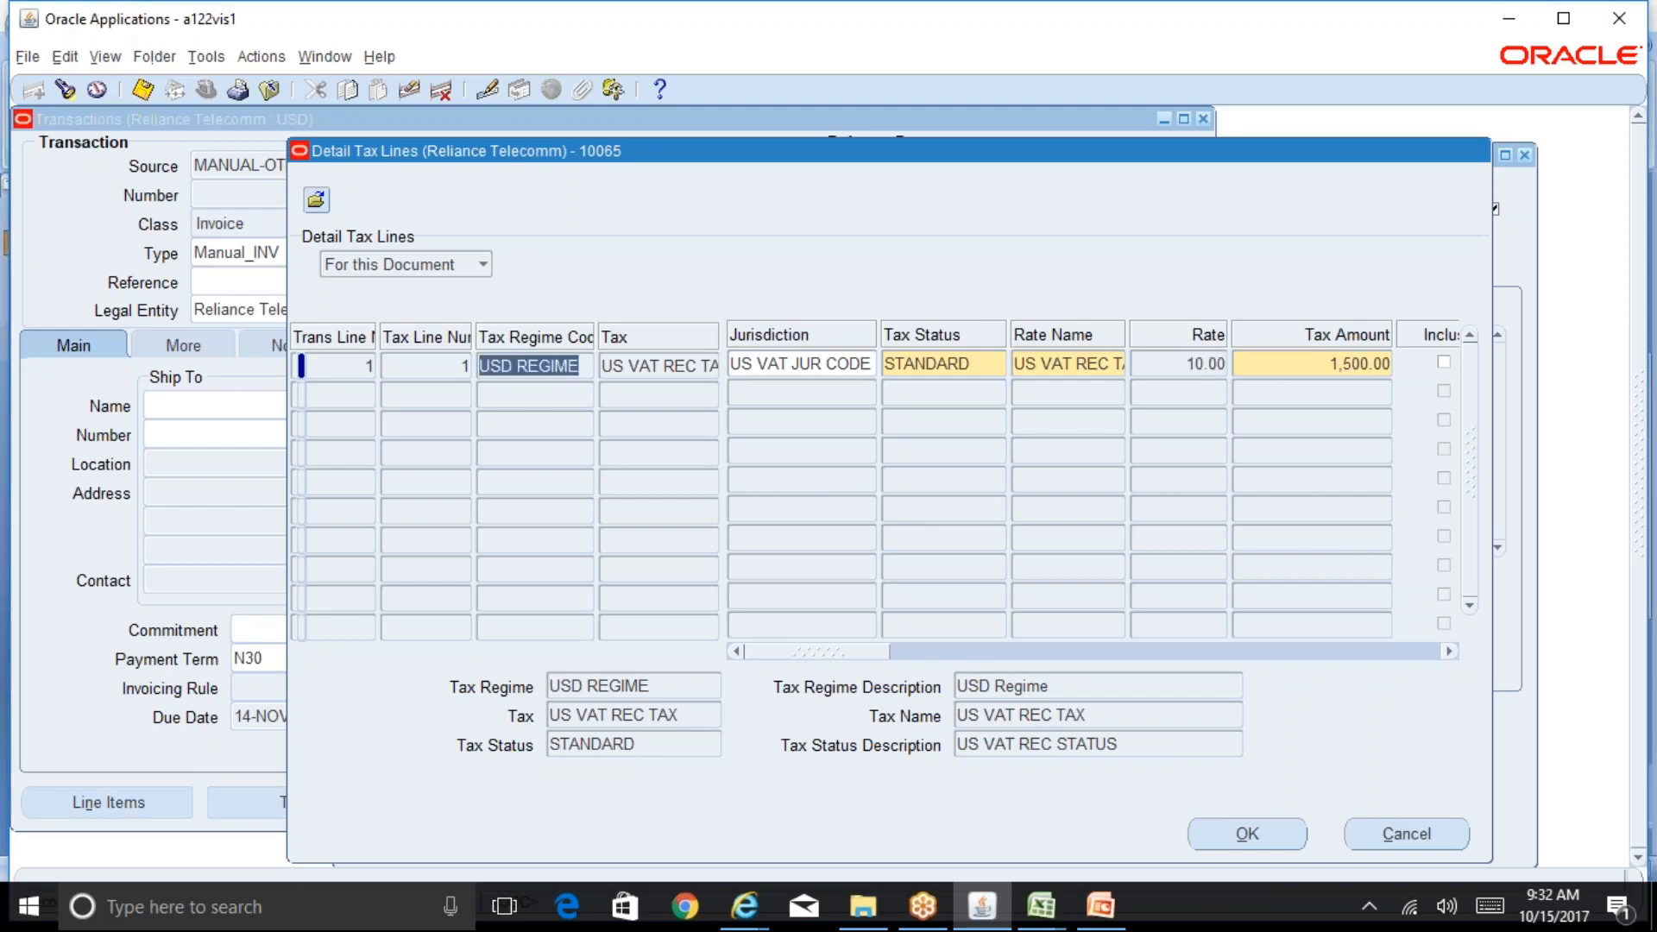
Step: Review the jurisdiction, rate name, rate and taxable amount columns of the detail tax line, then close the window
click(774, 365)
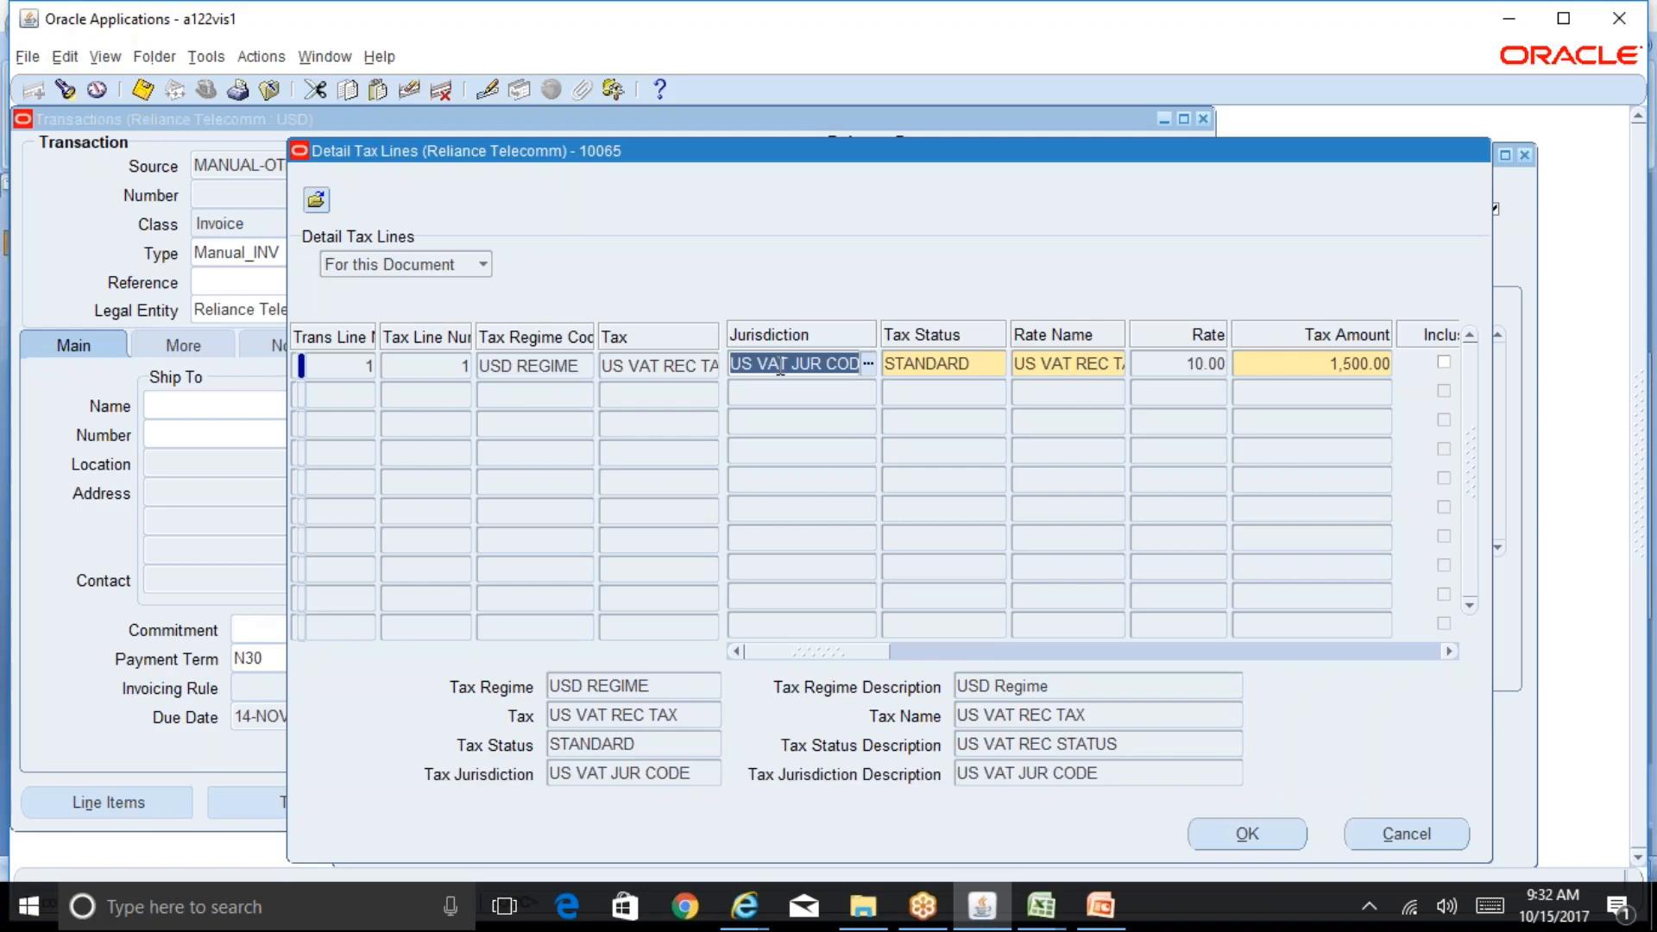
click(1085, 364)
key(Tab)
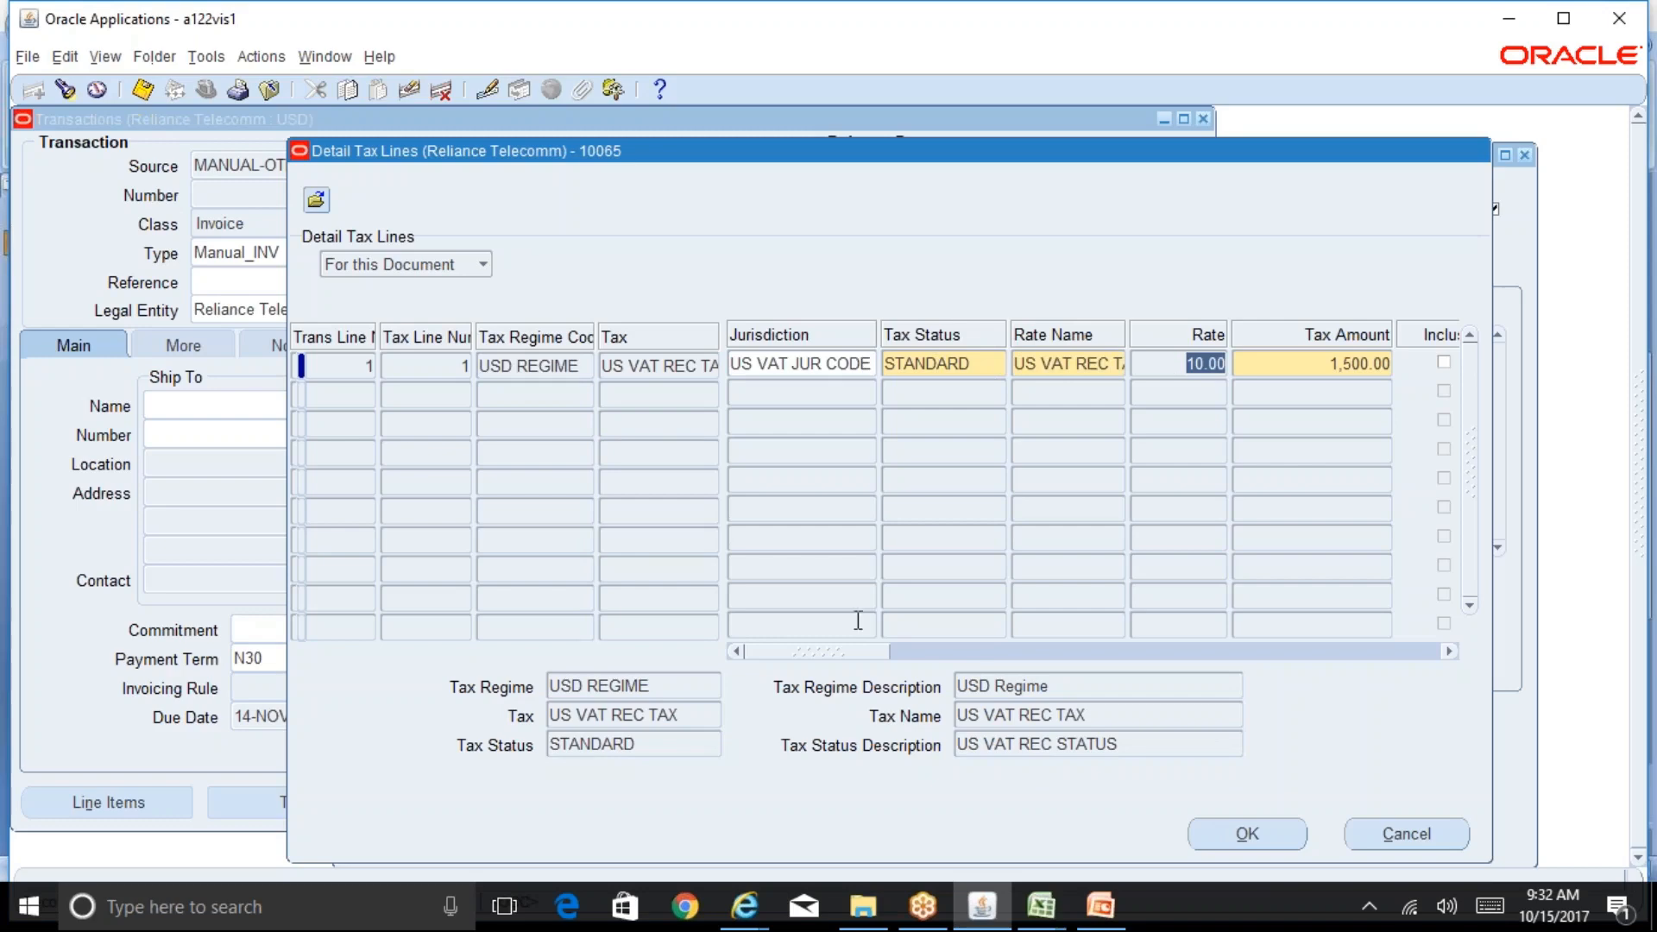
click(928, 651)
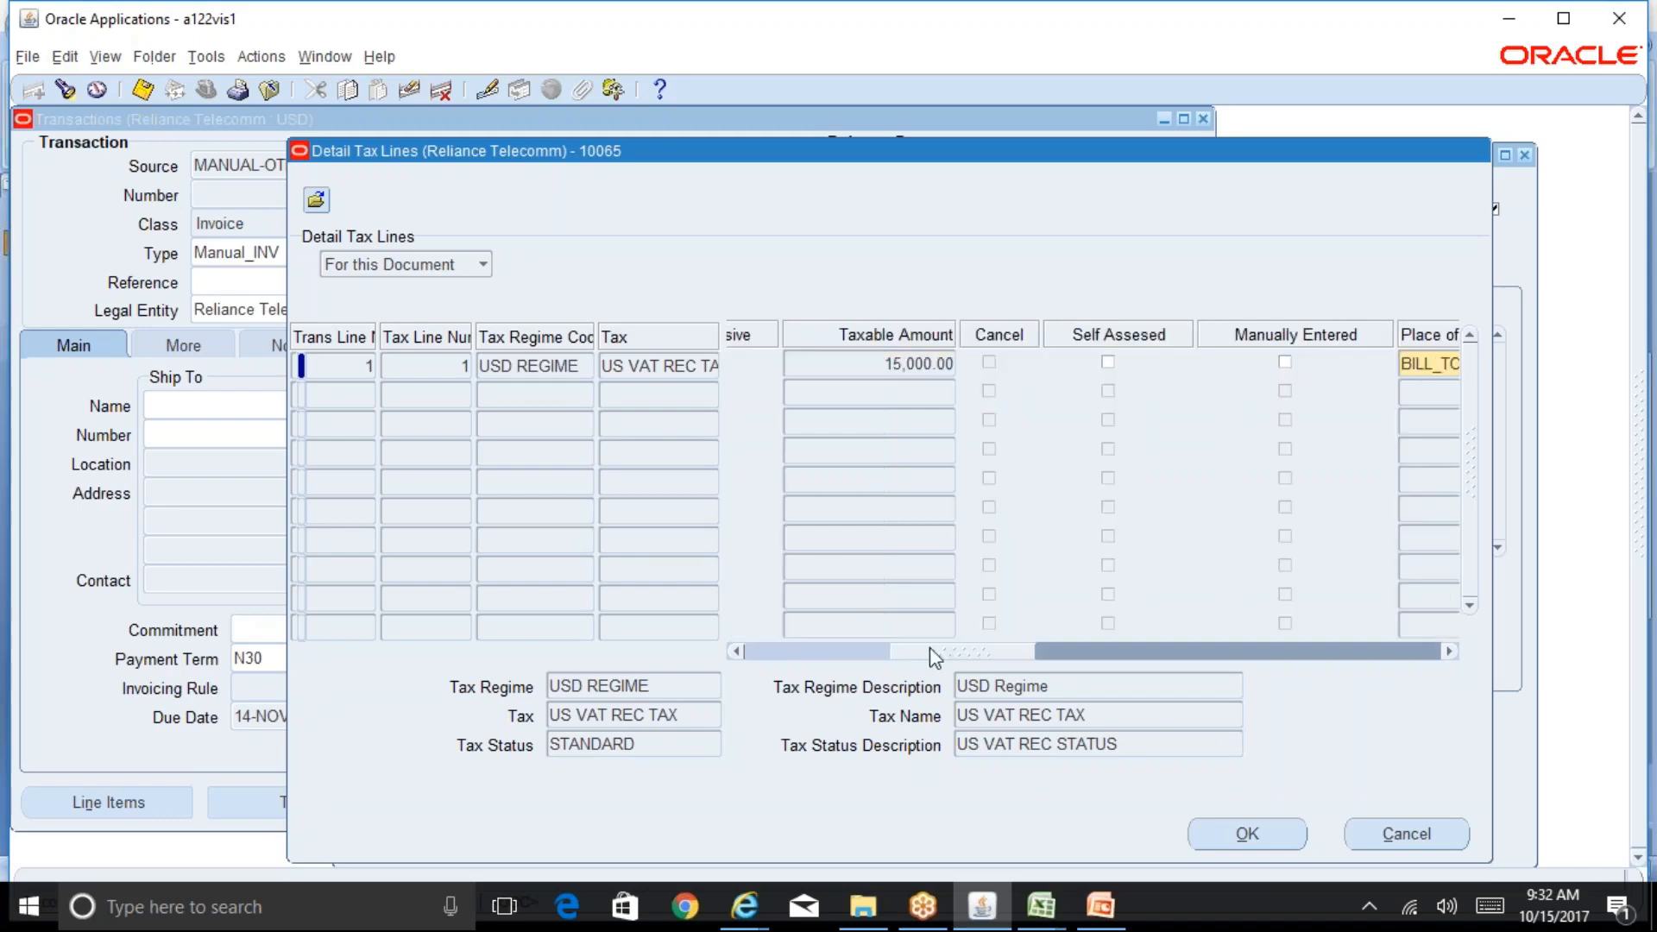
click(813, 653)
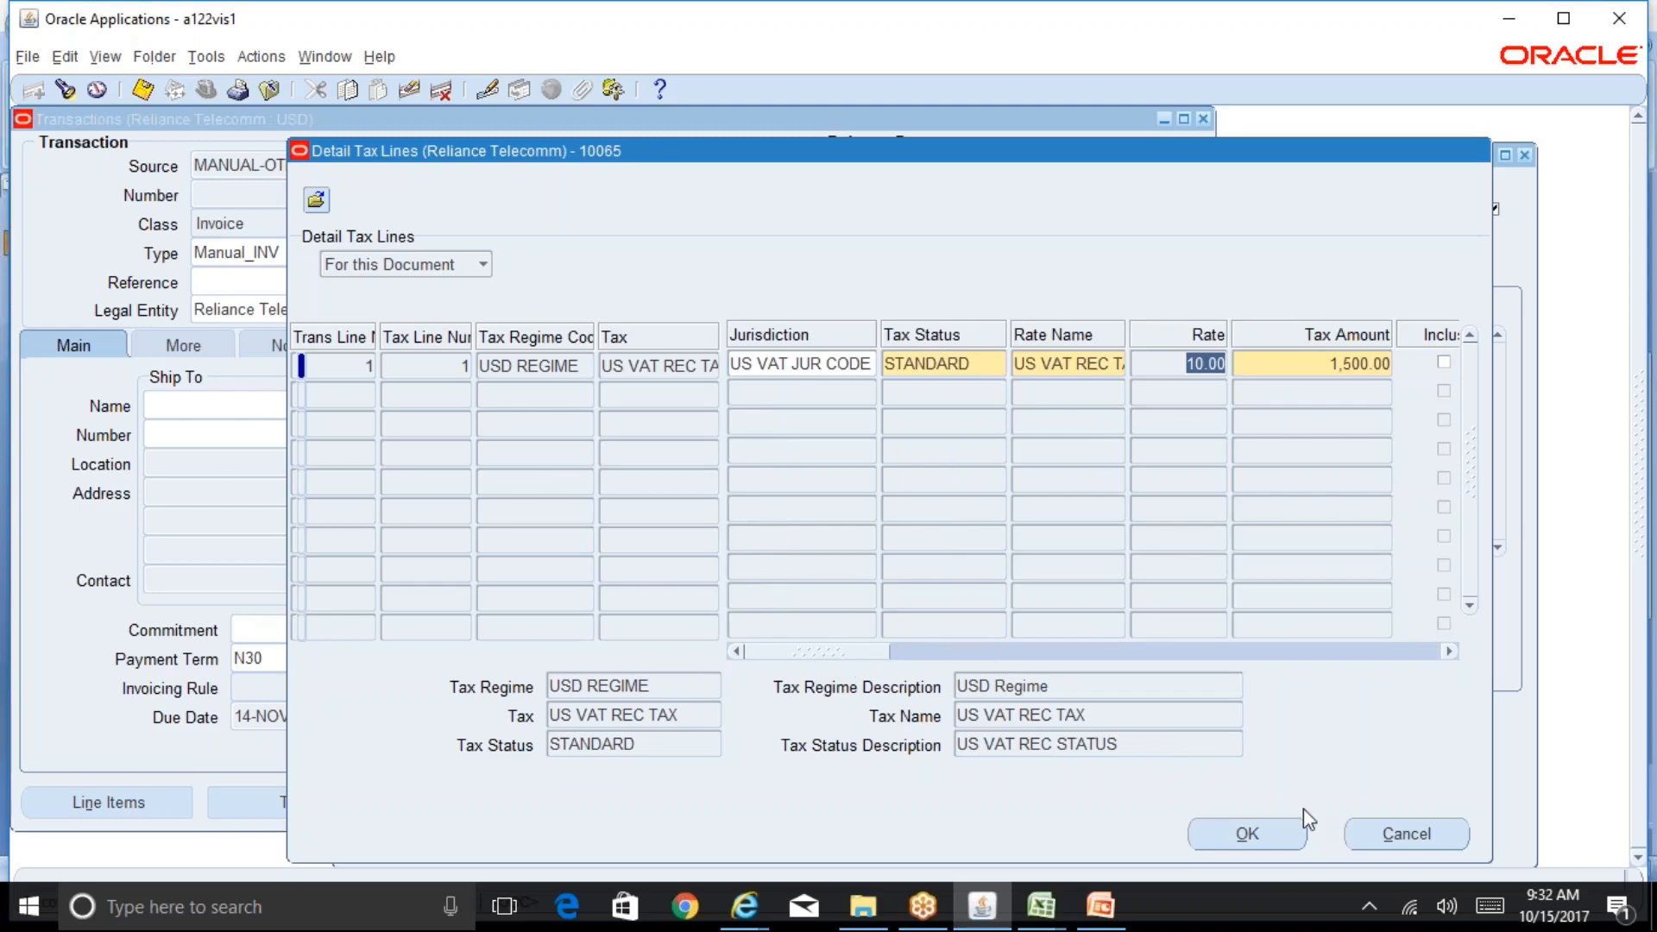
click(1406, 836)
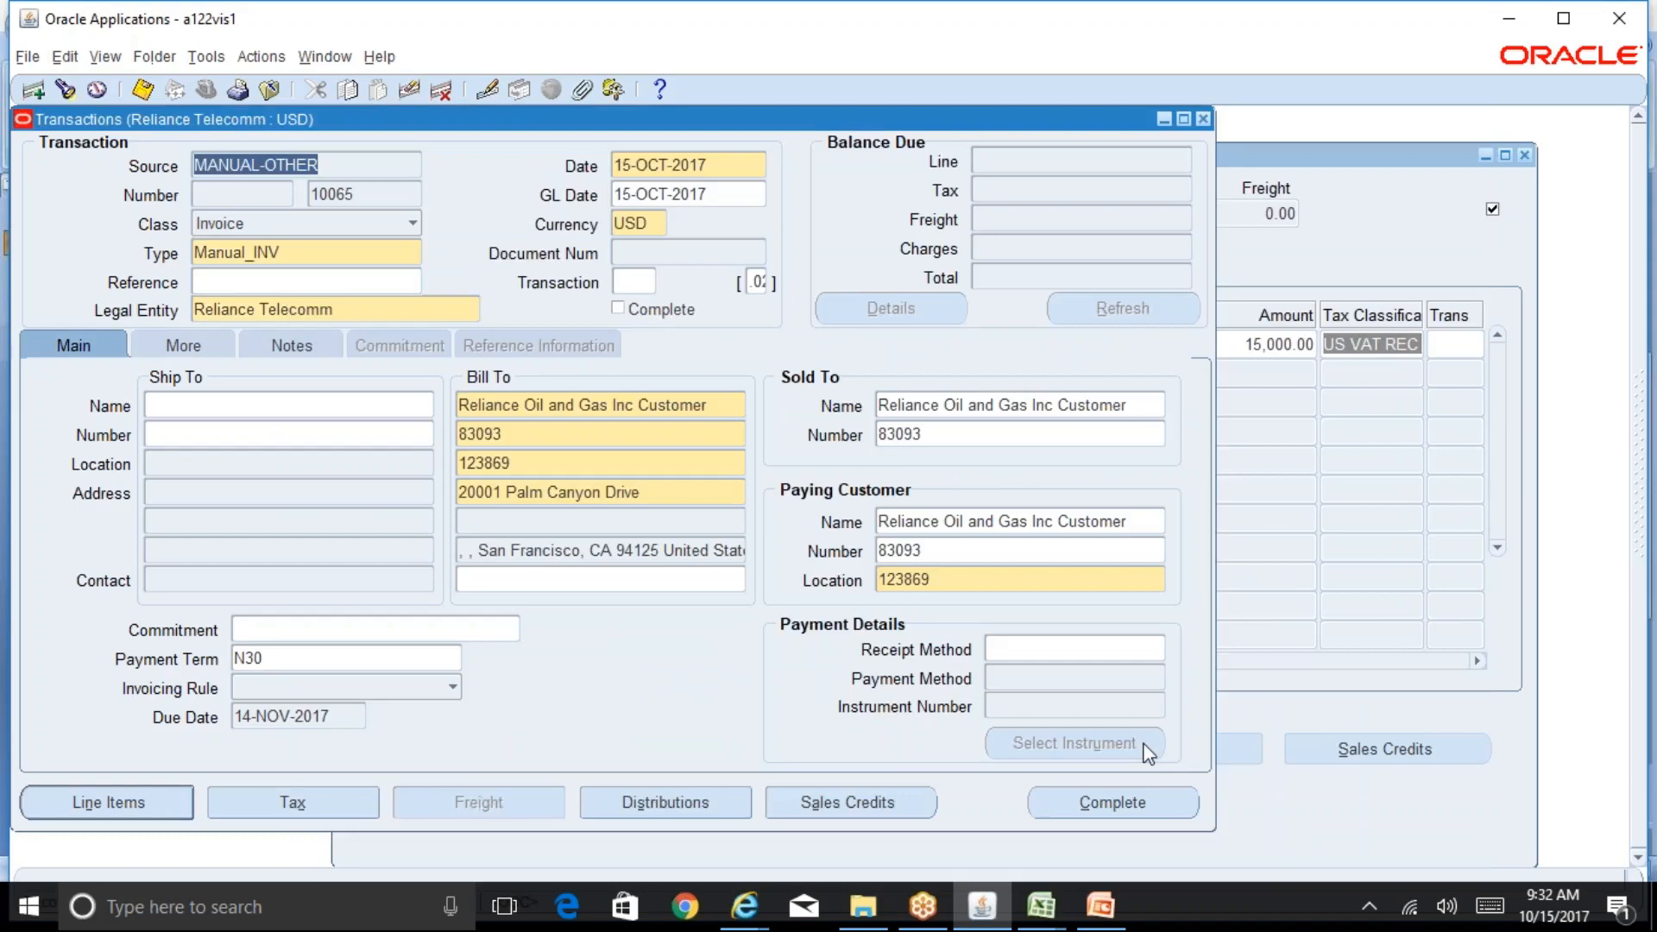
Step: Reopen the invoice's detail tax lines and switch to the R12 Table of Contents workbook in Excel
click(340, 801)
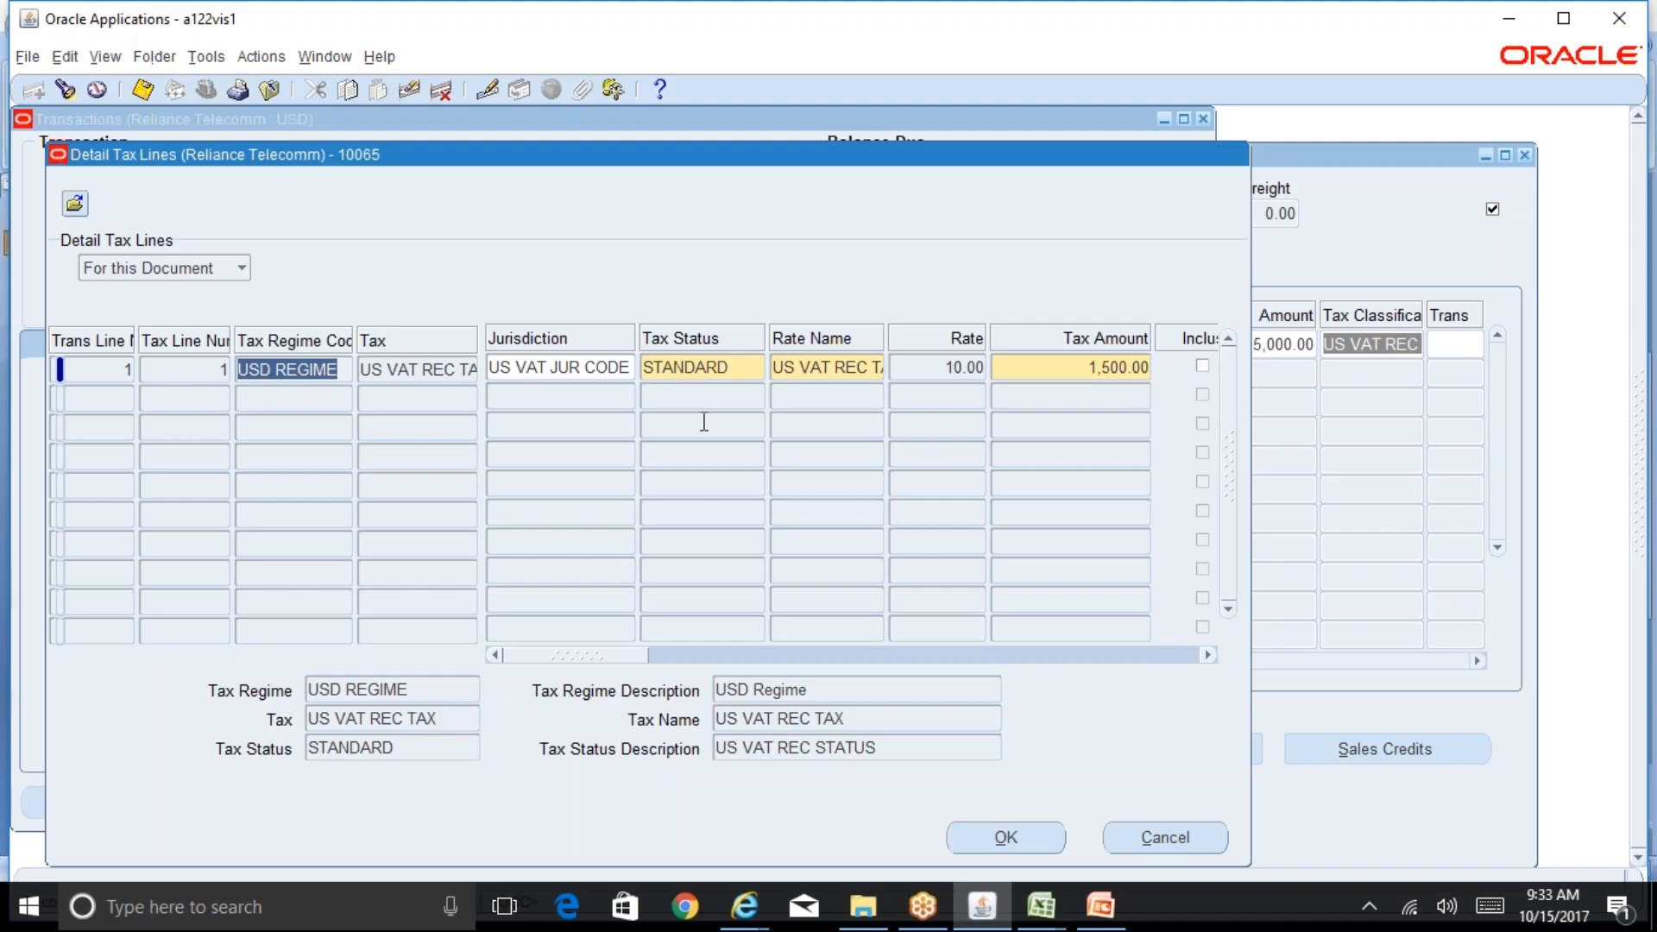
mouse_move(1055, 922)
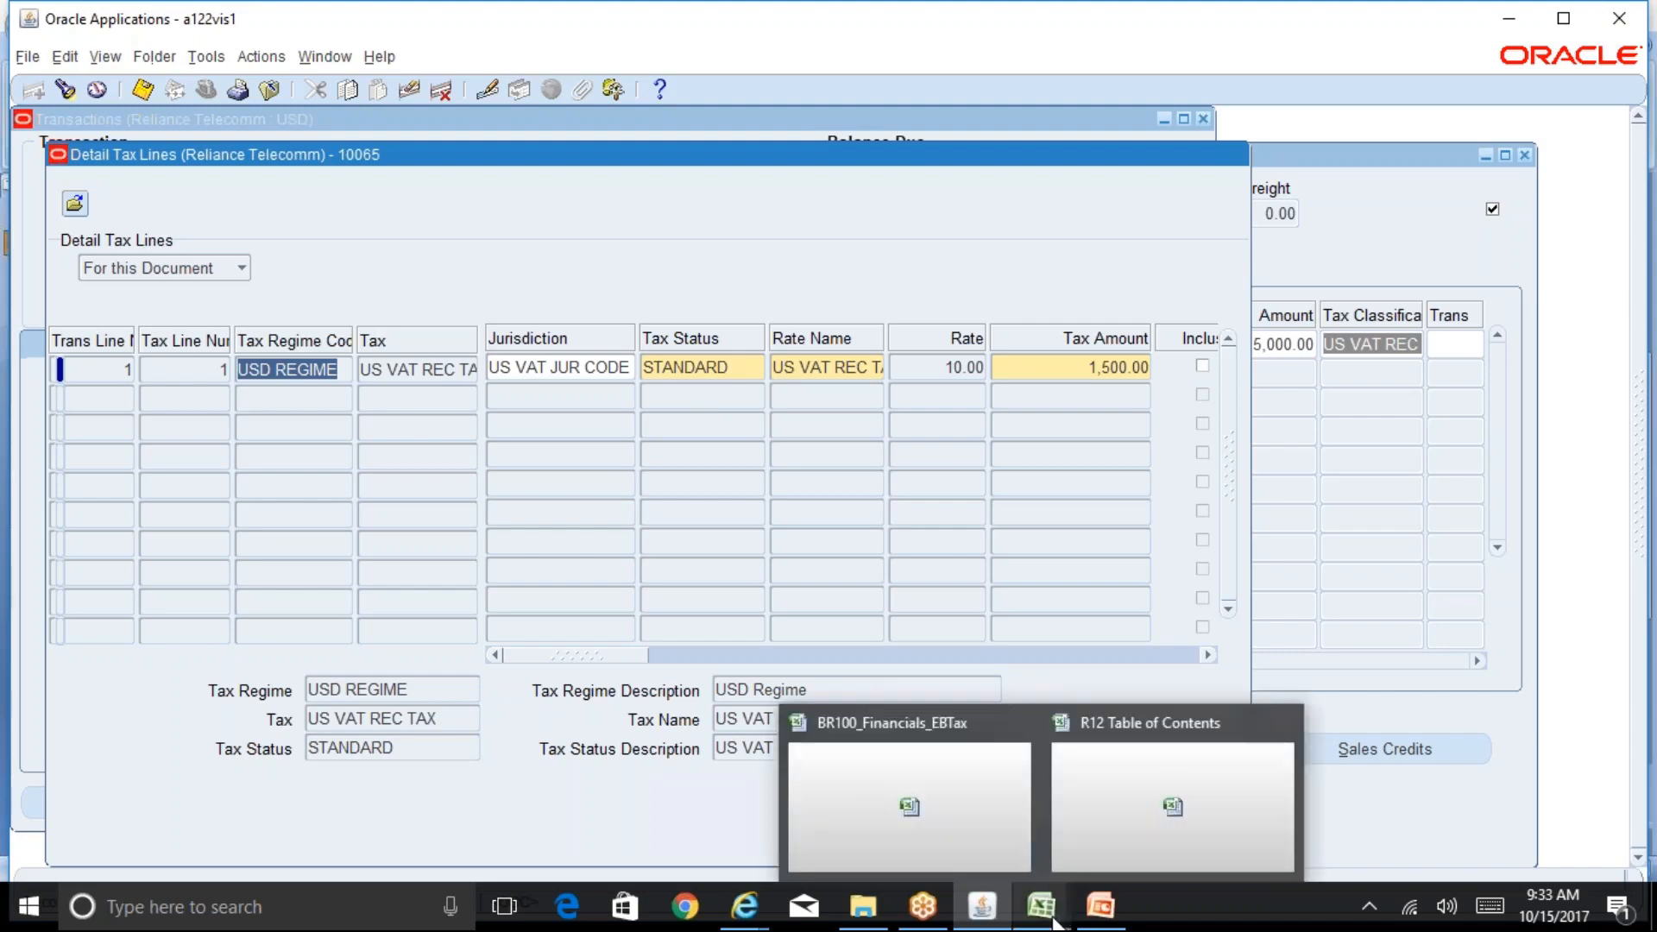
click(959, 841)
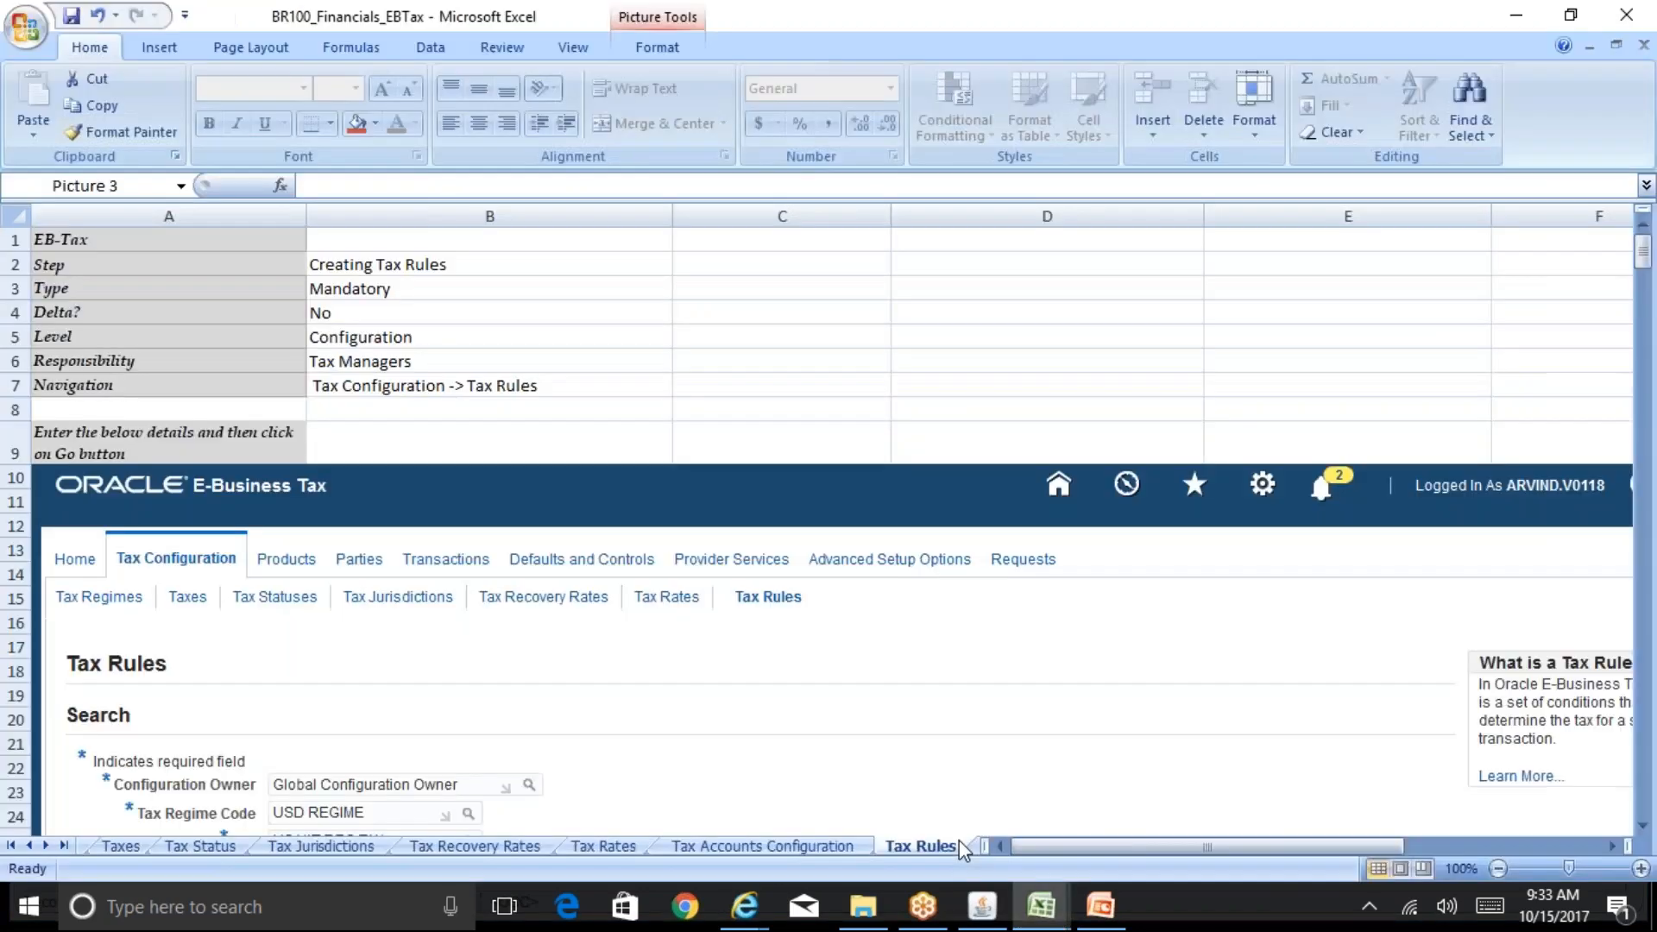
mouse_move(1041, 906)
click(1162, 849)
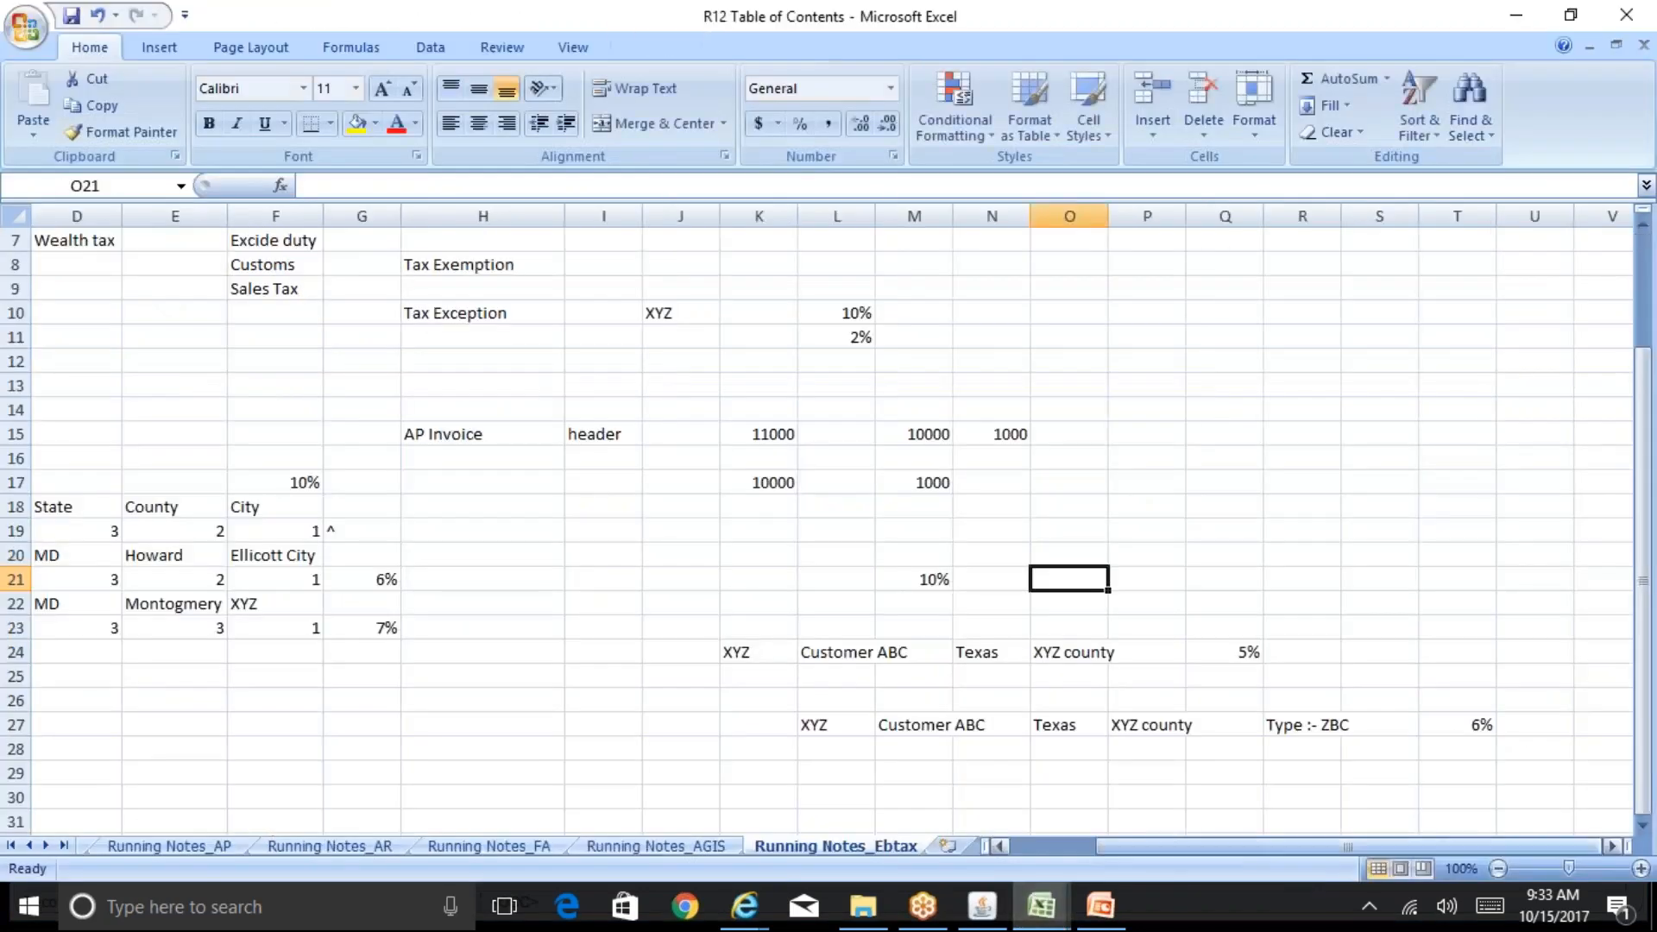
Step: Examine the country, state, county and city tax rate notes in the Running Notes_Ebtax sheet
click(109, 534)
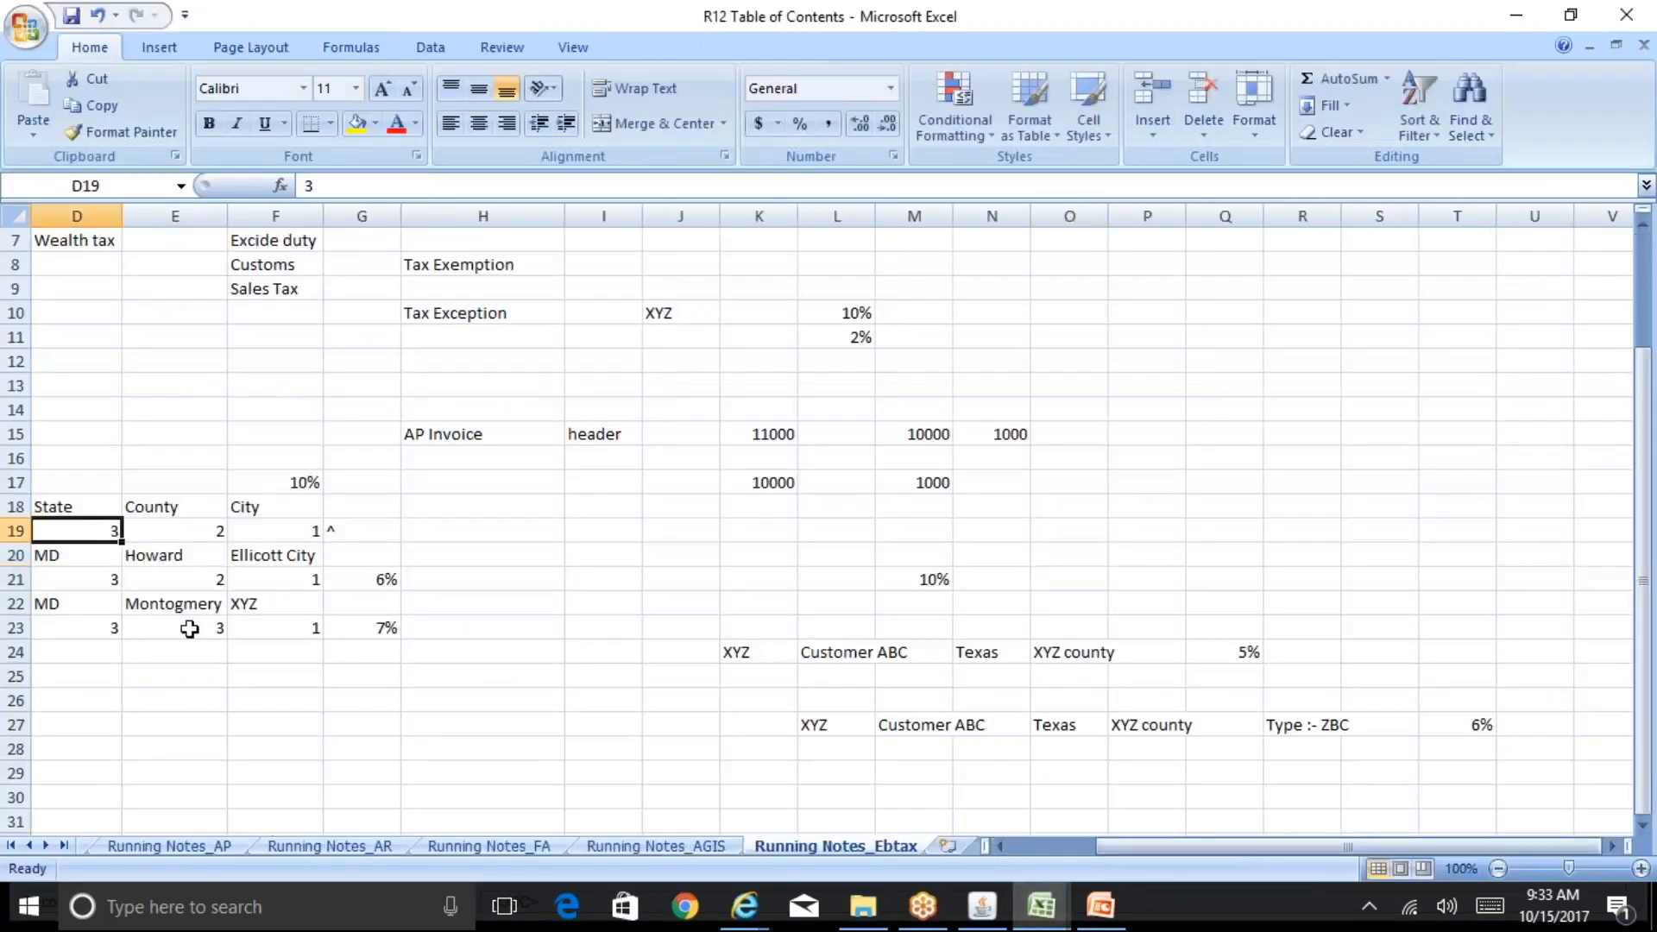
scroll(189, 629, left, 2)
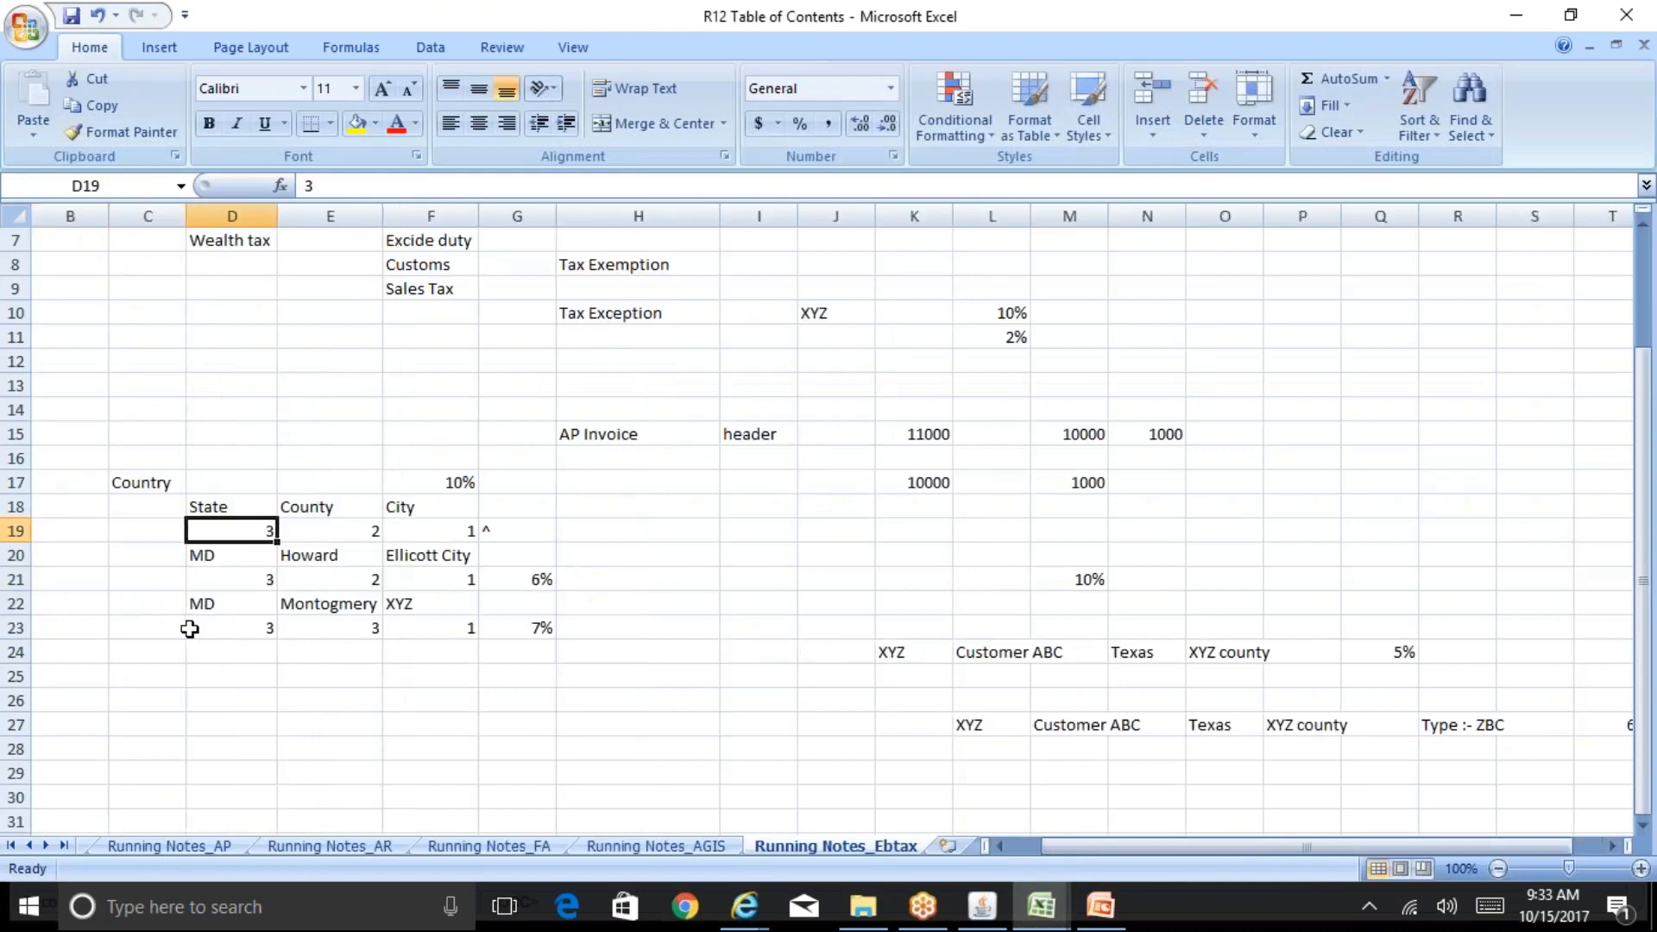
key(Up)
key(Up)
key(Left)
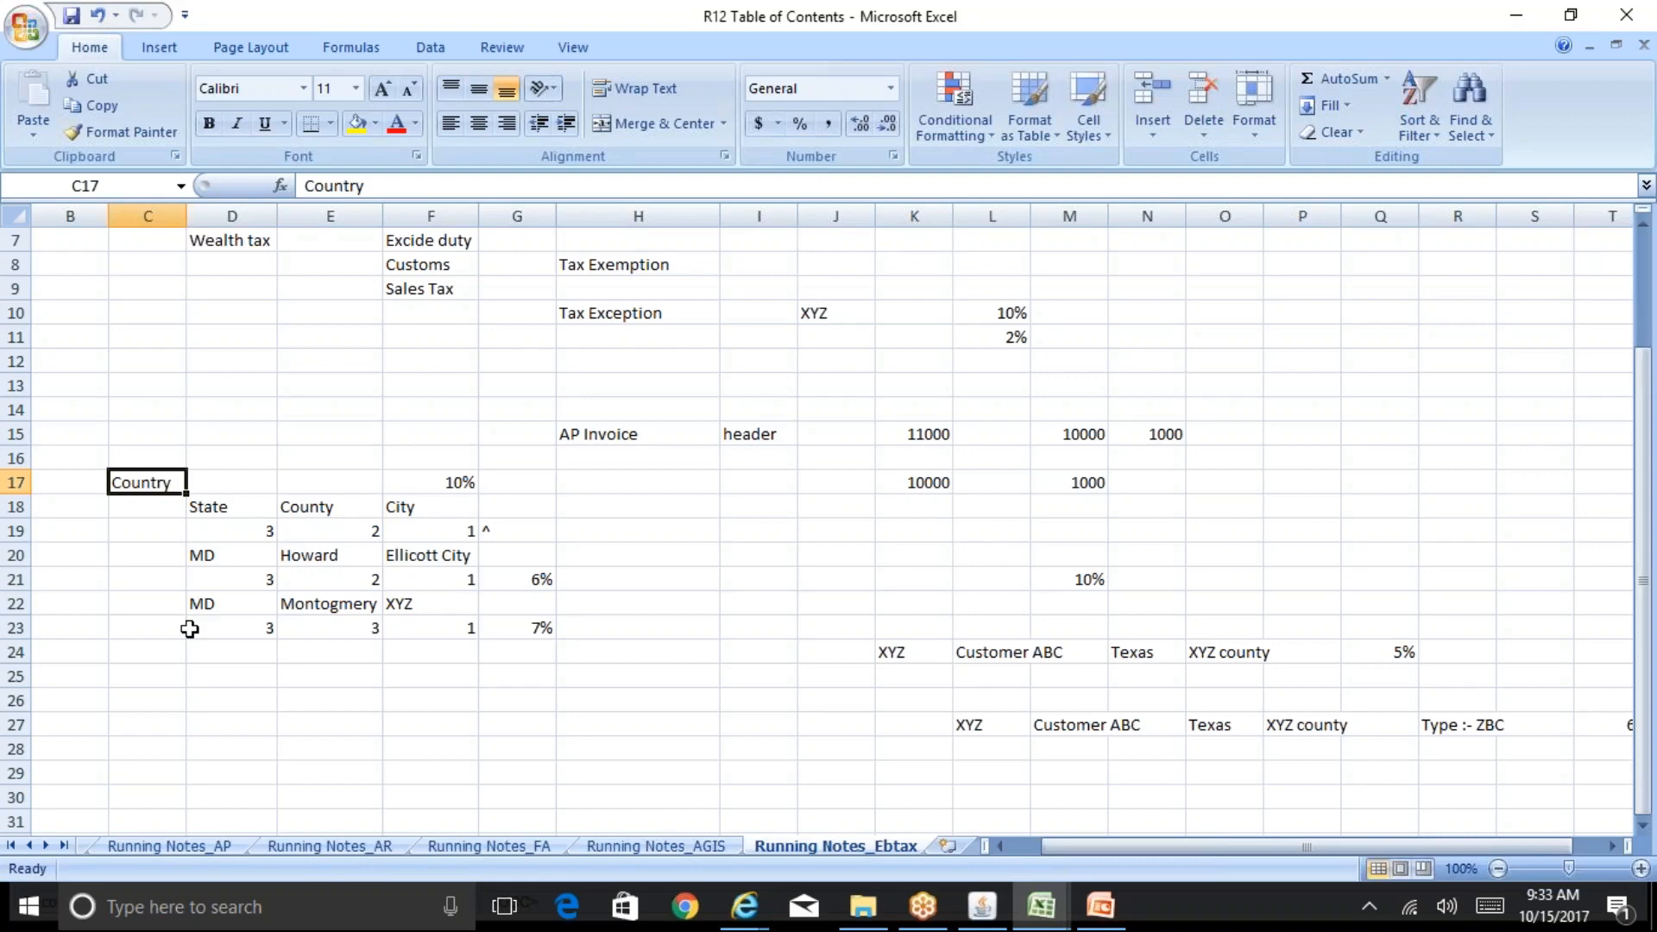
key(Down)
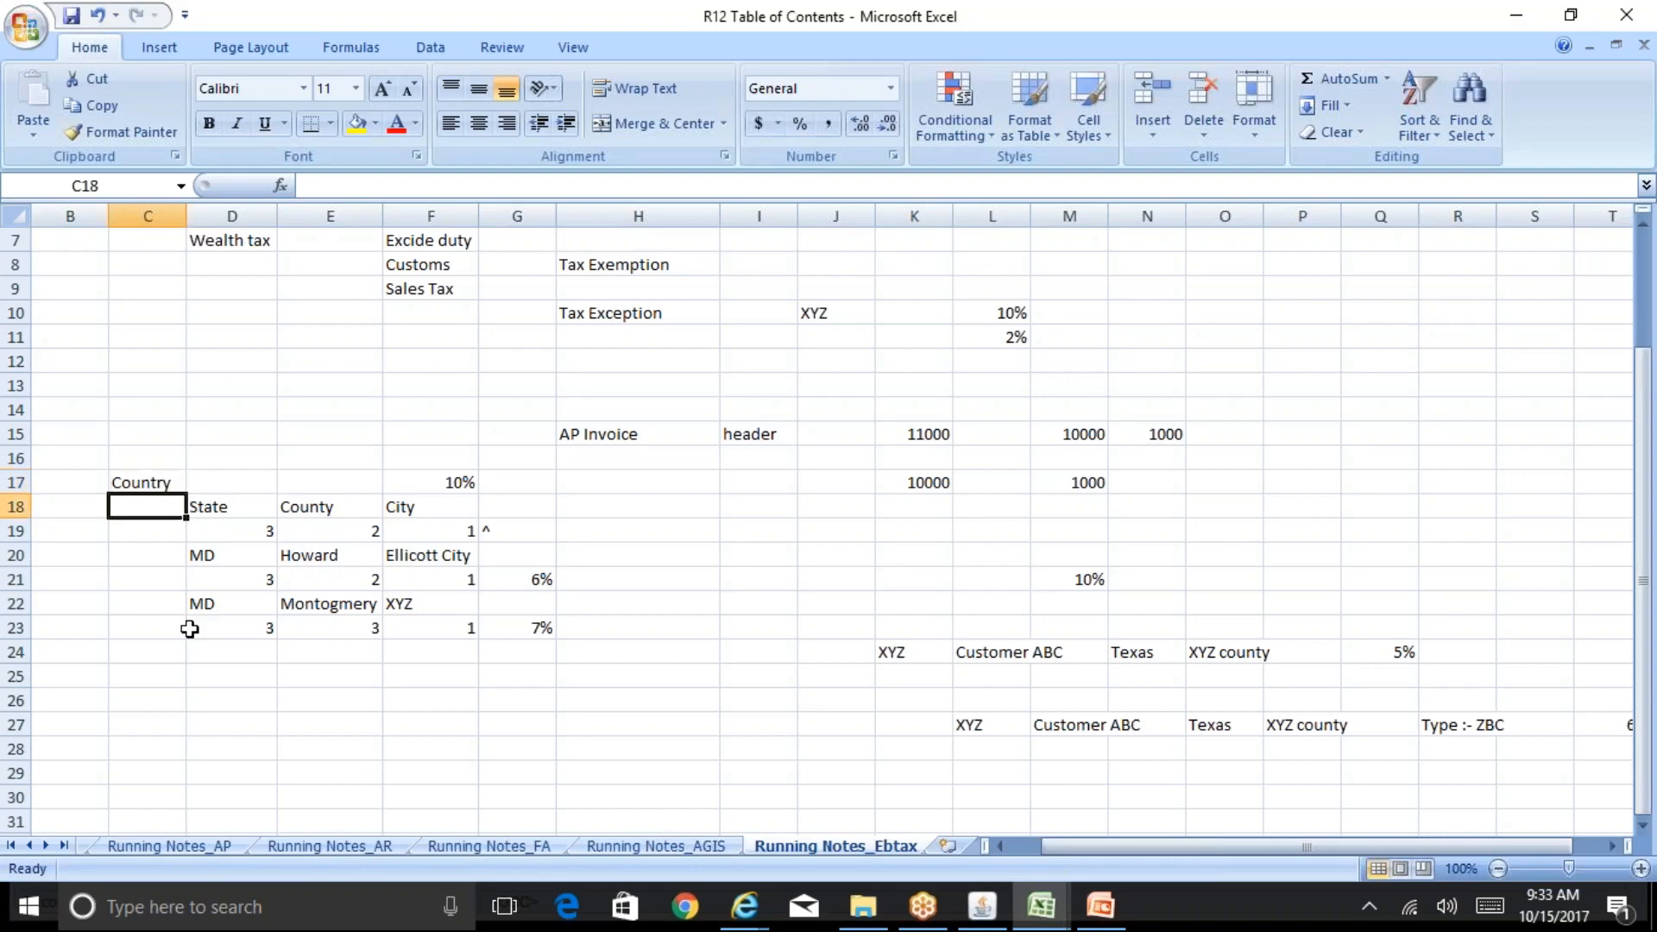
key(Right)
key(Right)
key(Right)
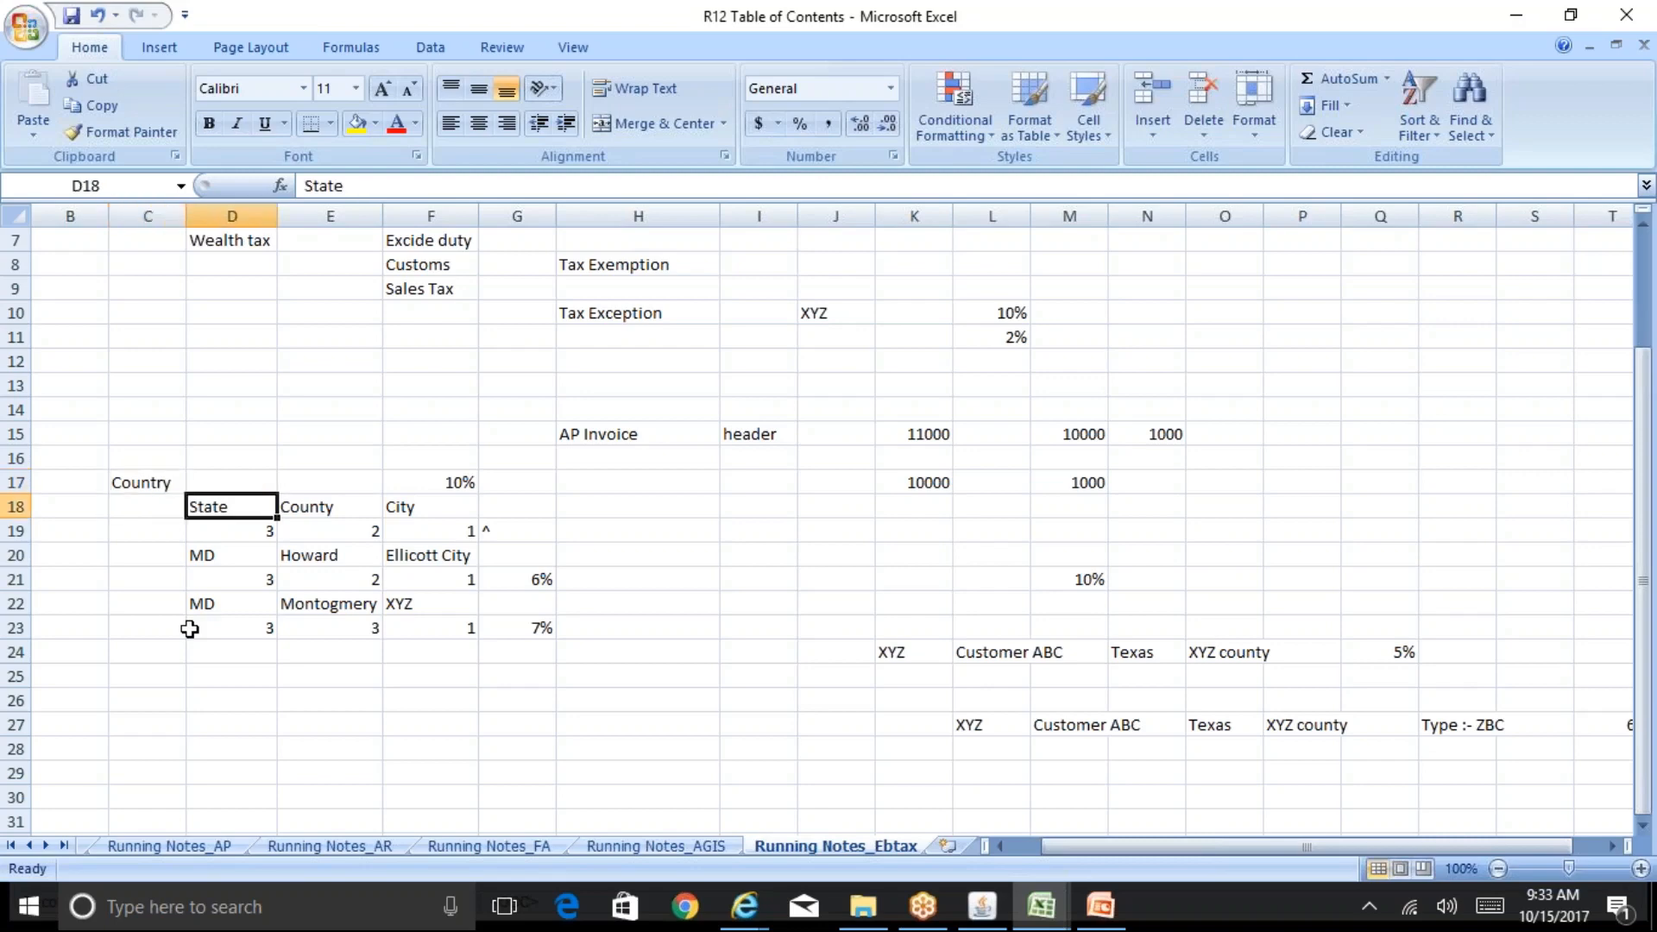
key(Down)
key(Left)
key(Left)
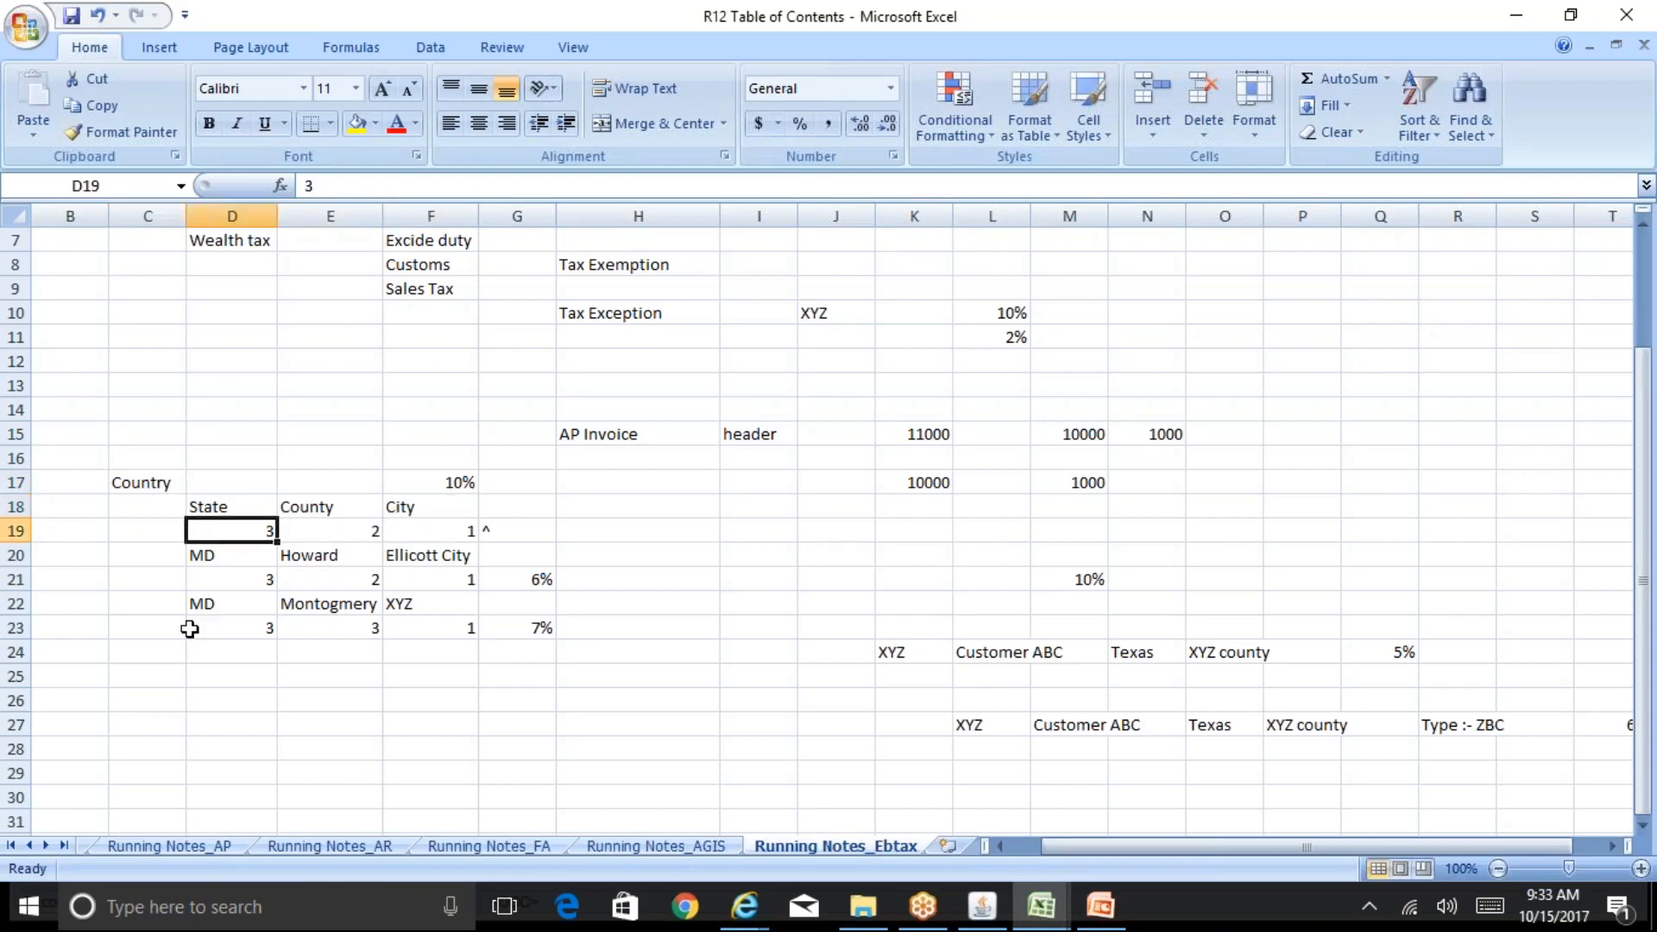
key(Right)
key(Right)
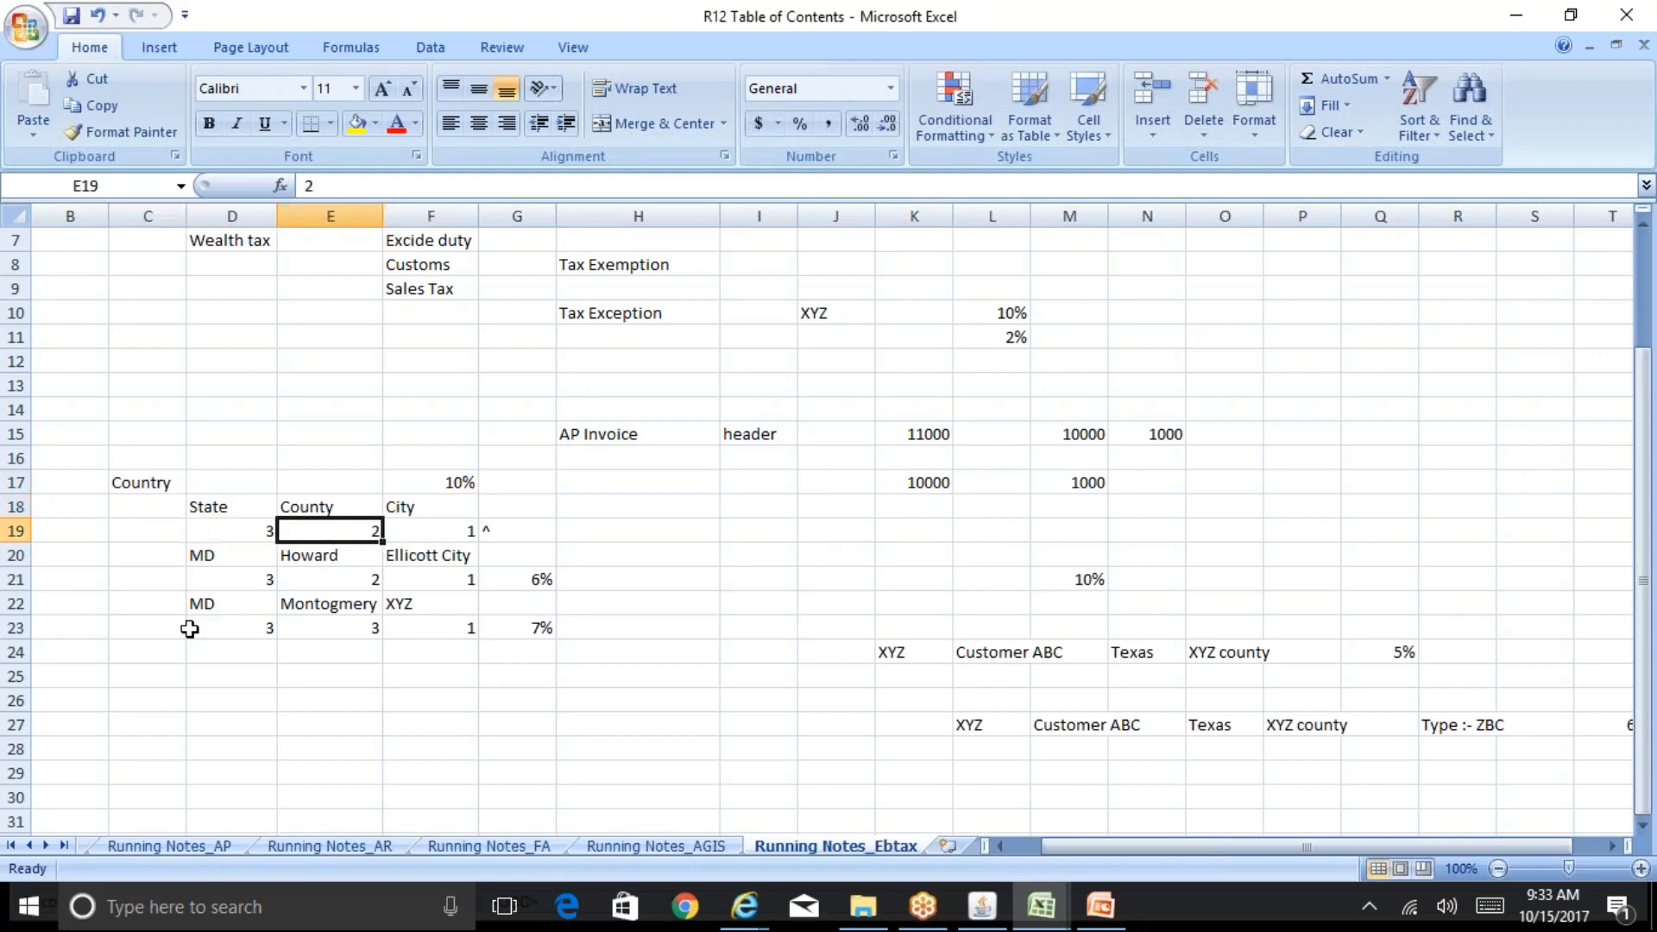
key(Right)
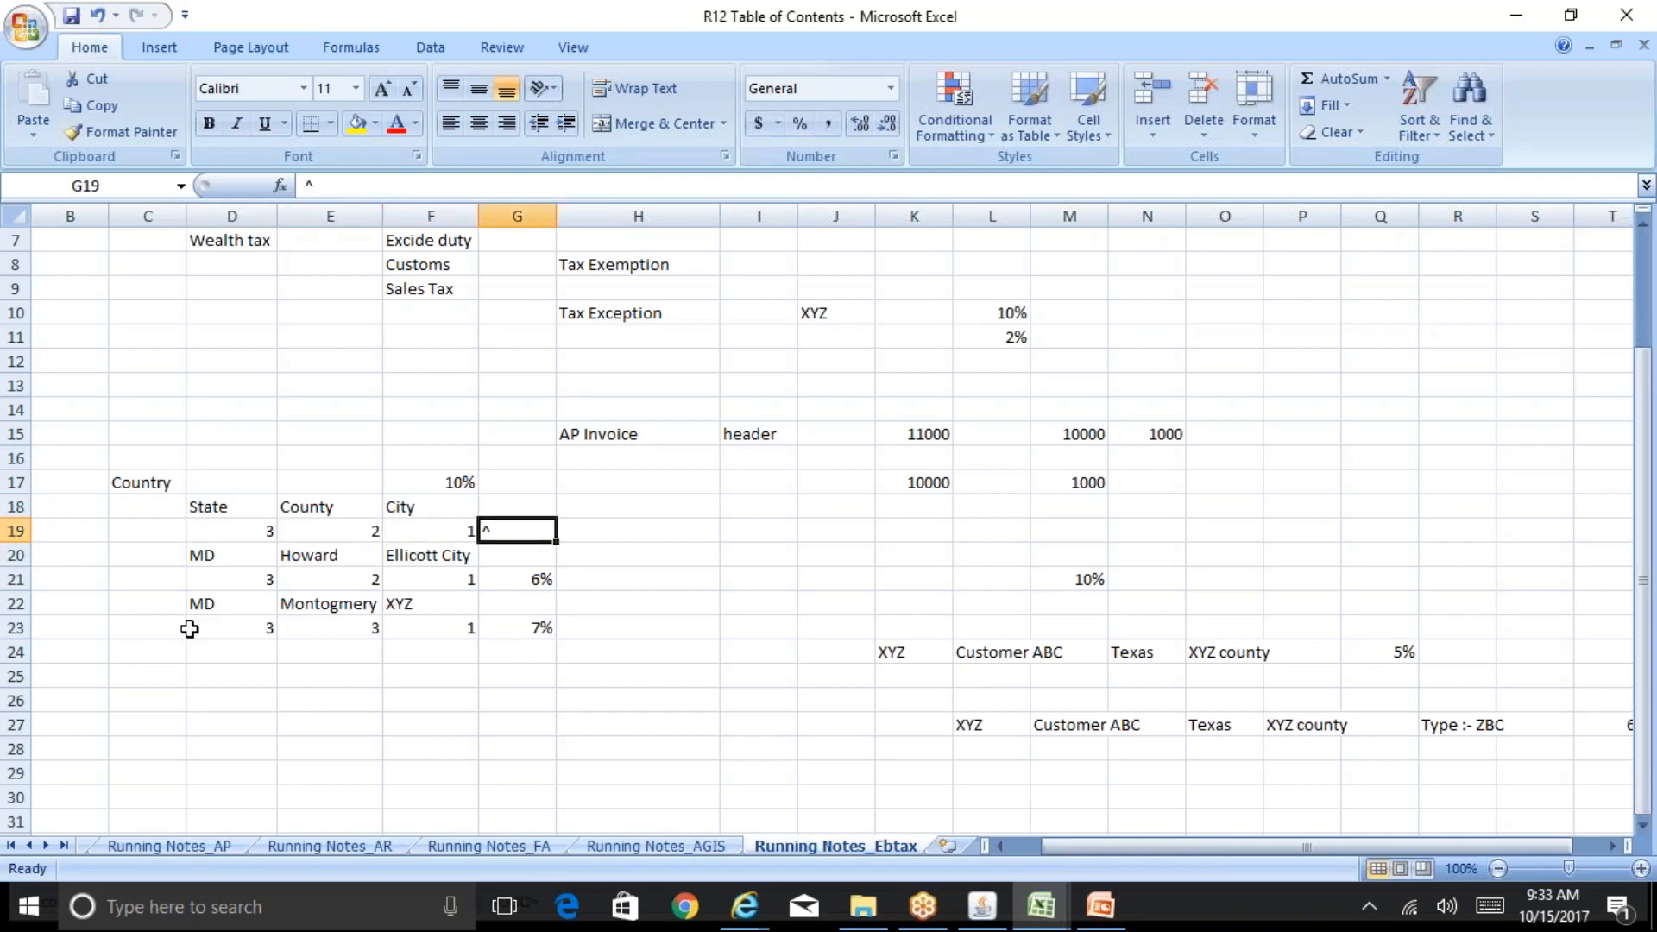
Step: Switch back to Oracle Applications, review the detail tax lines again and close the window
mouse_move(990, 915)
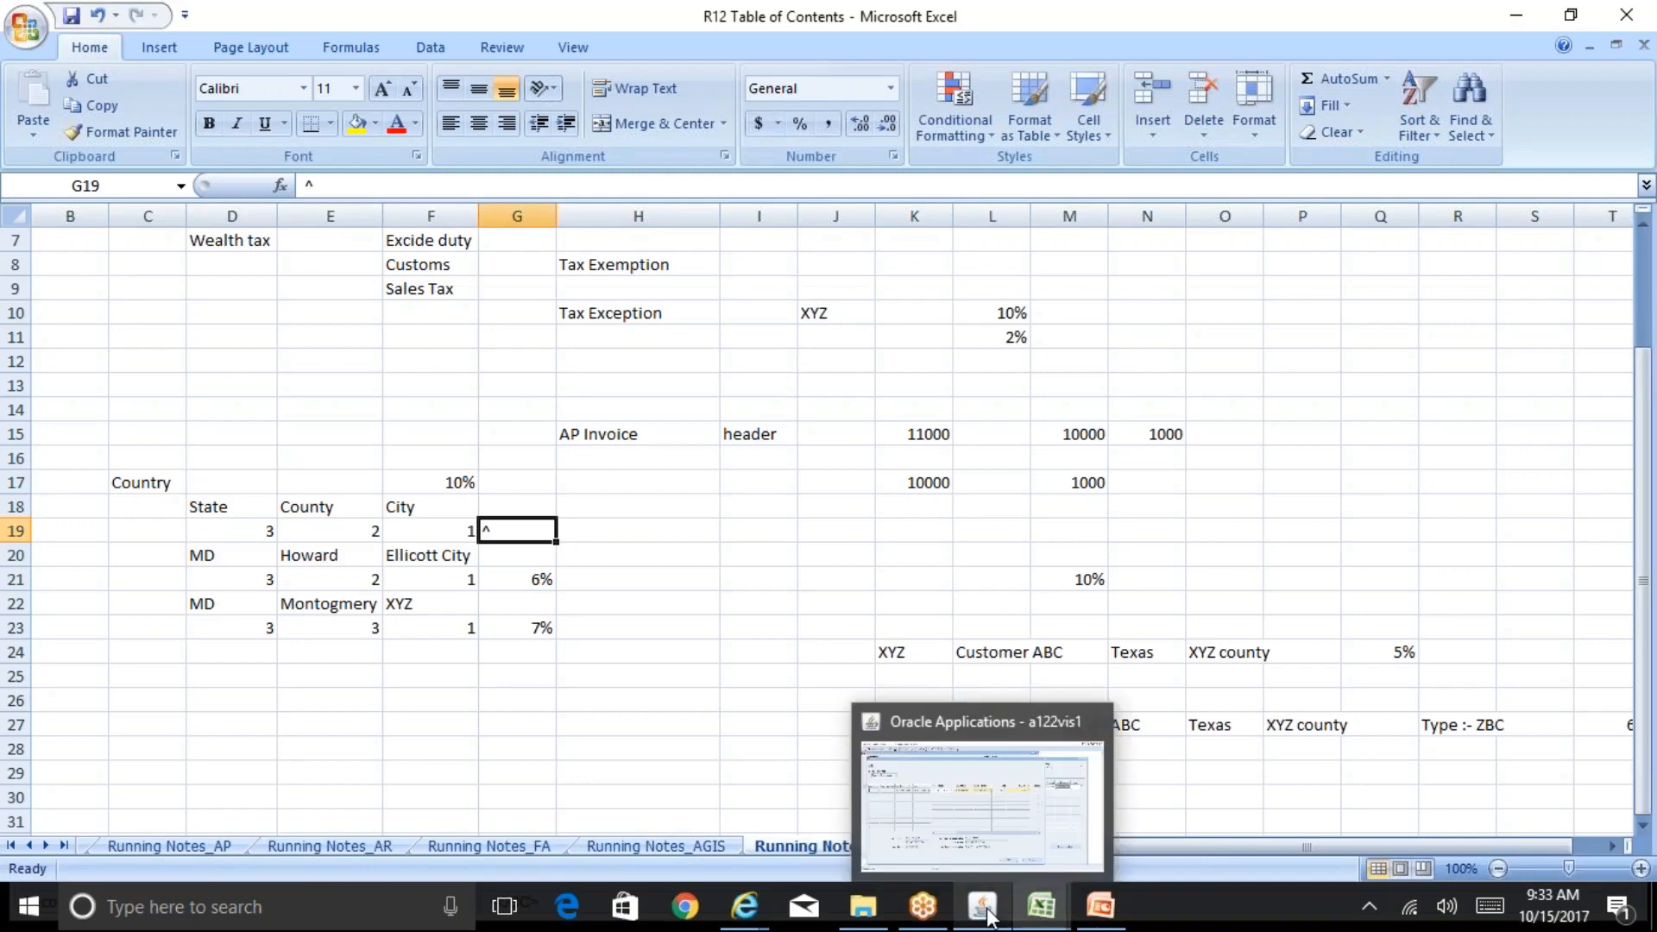
click(1034, 822)
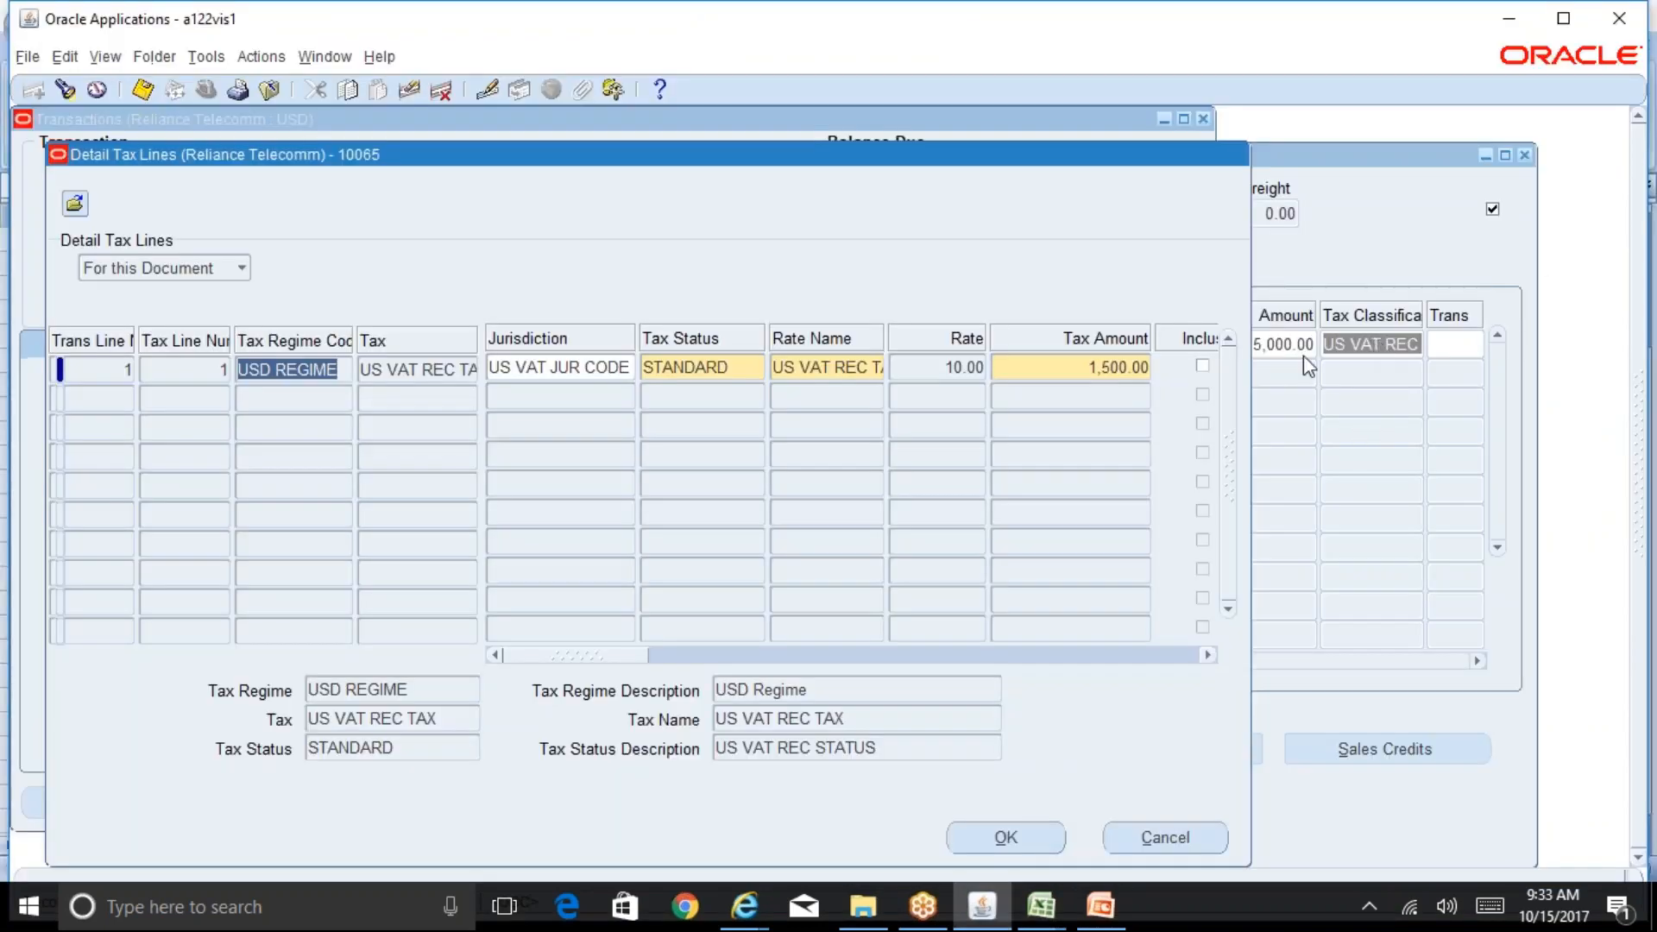
click(1152, 843)
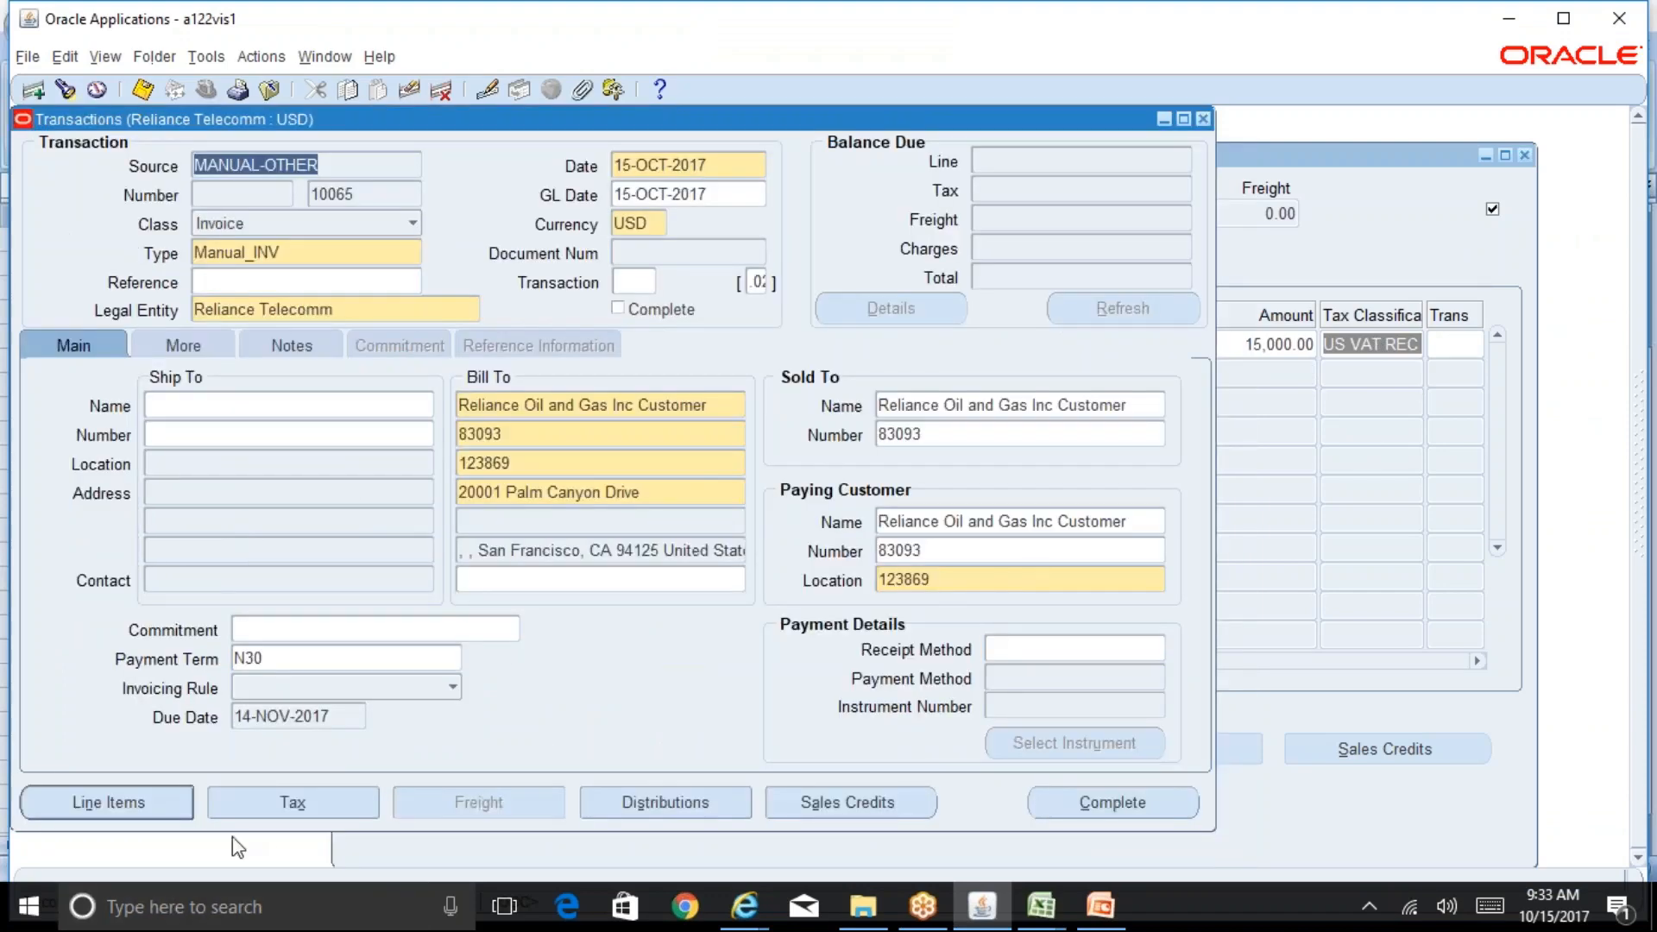
click(302, 807)
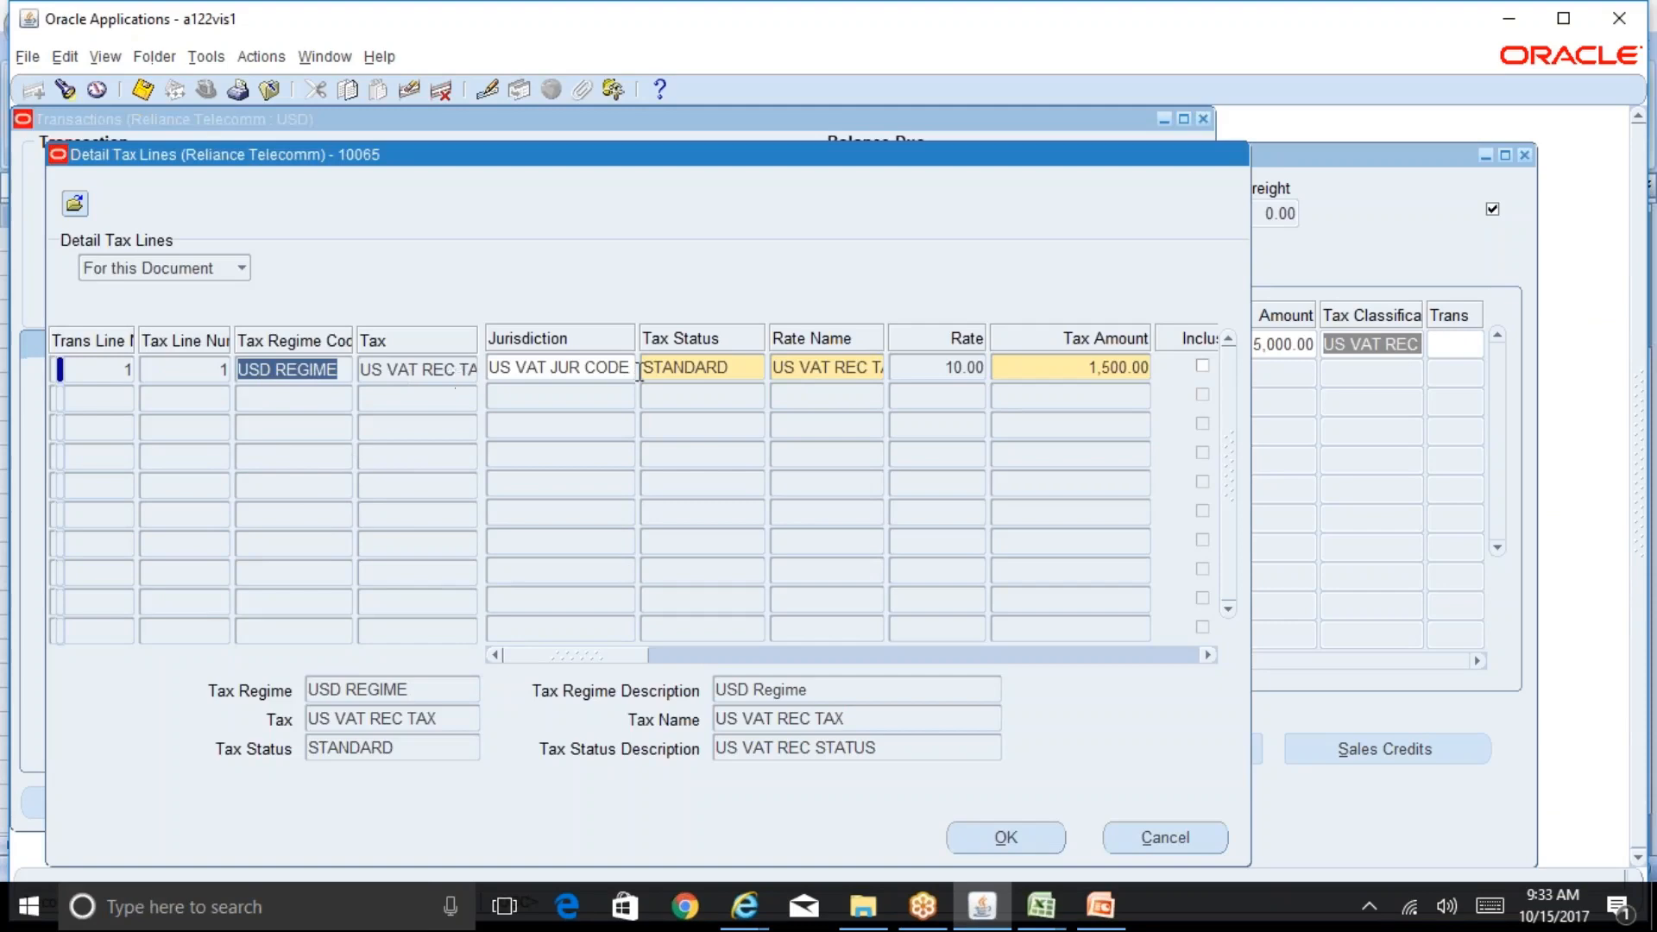
click(1041, 907)
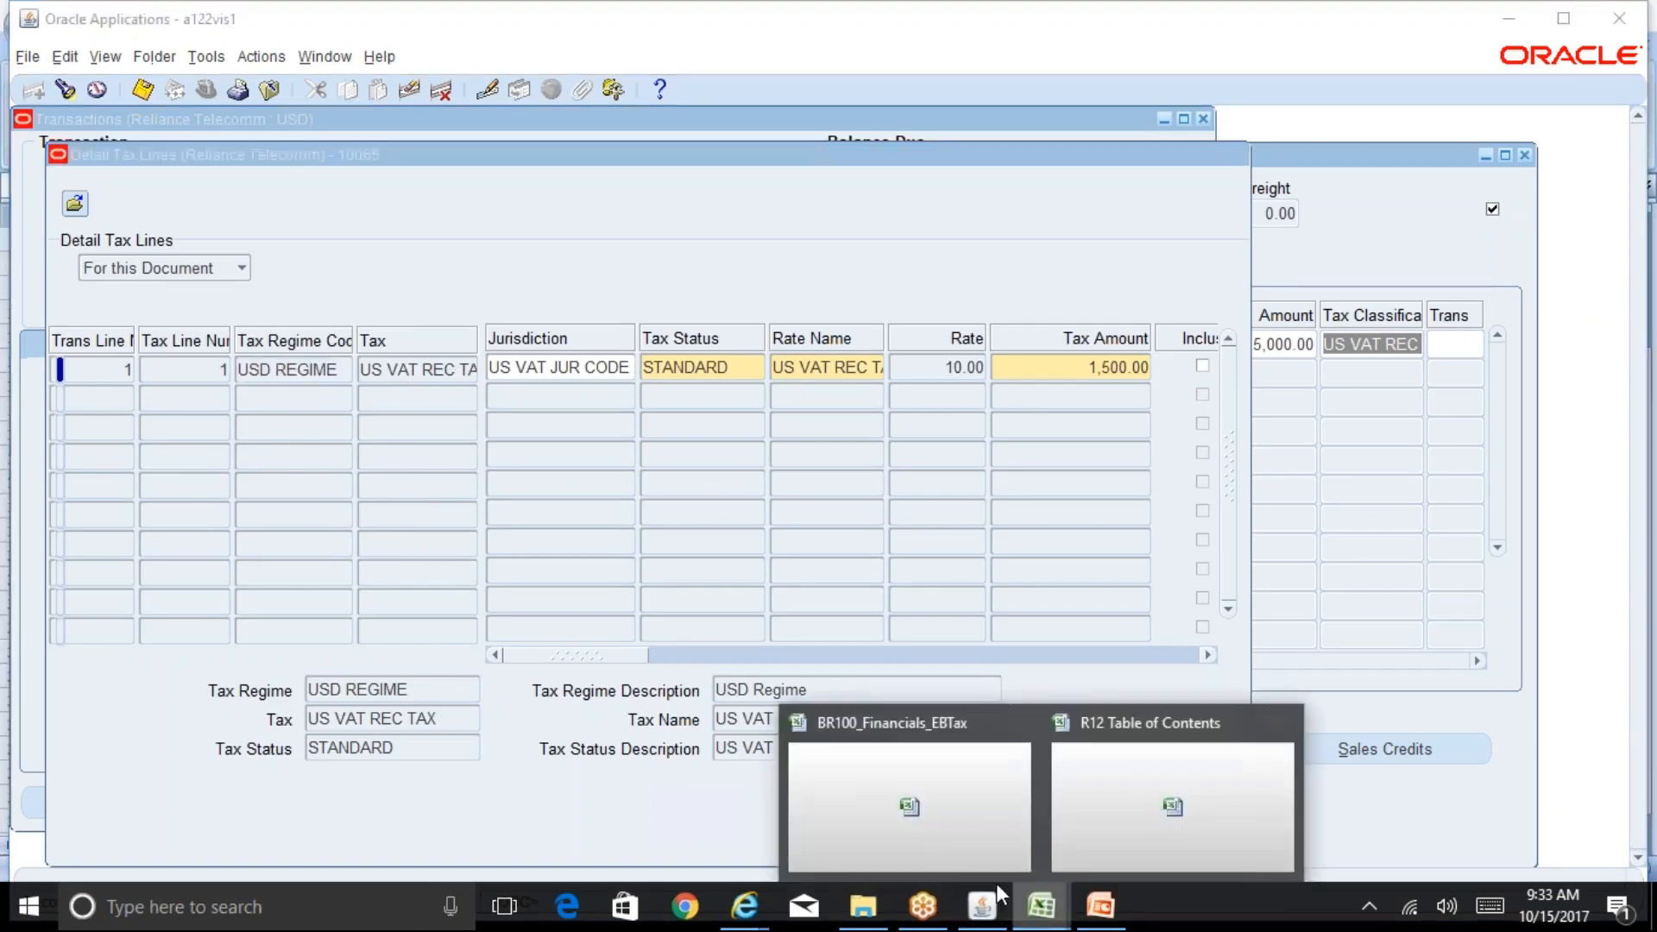
click(1107, 820)
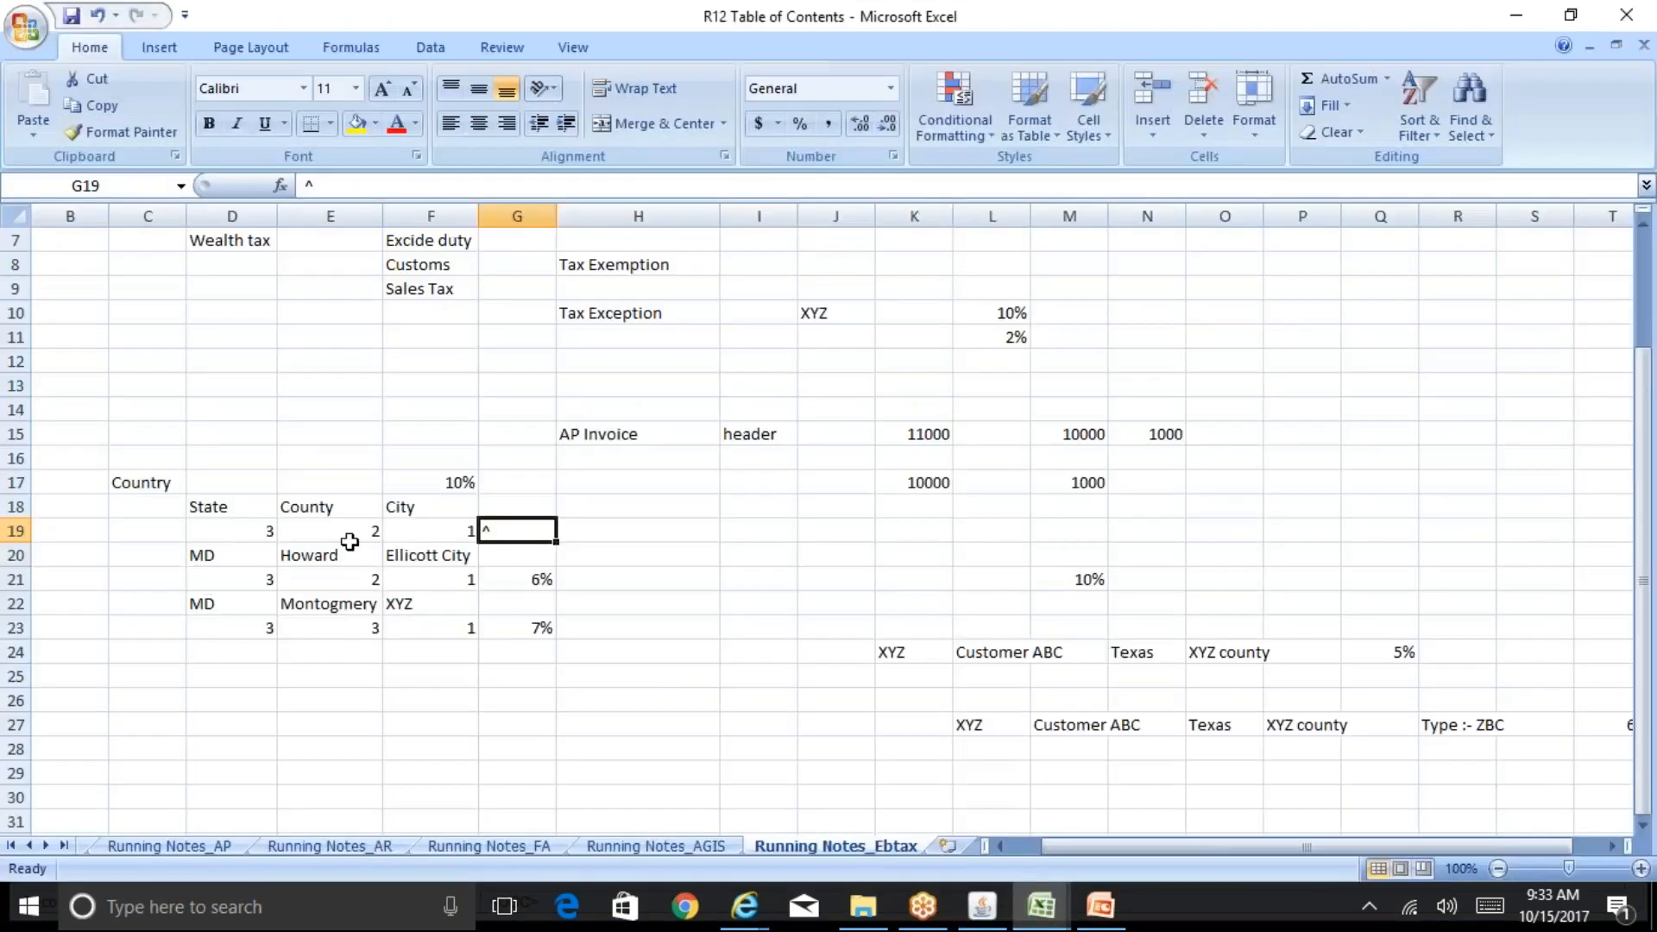
click(982, 907)
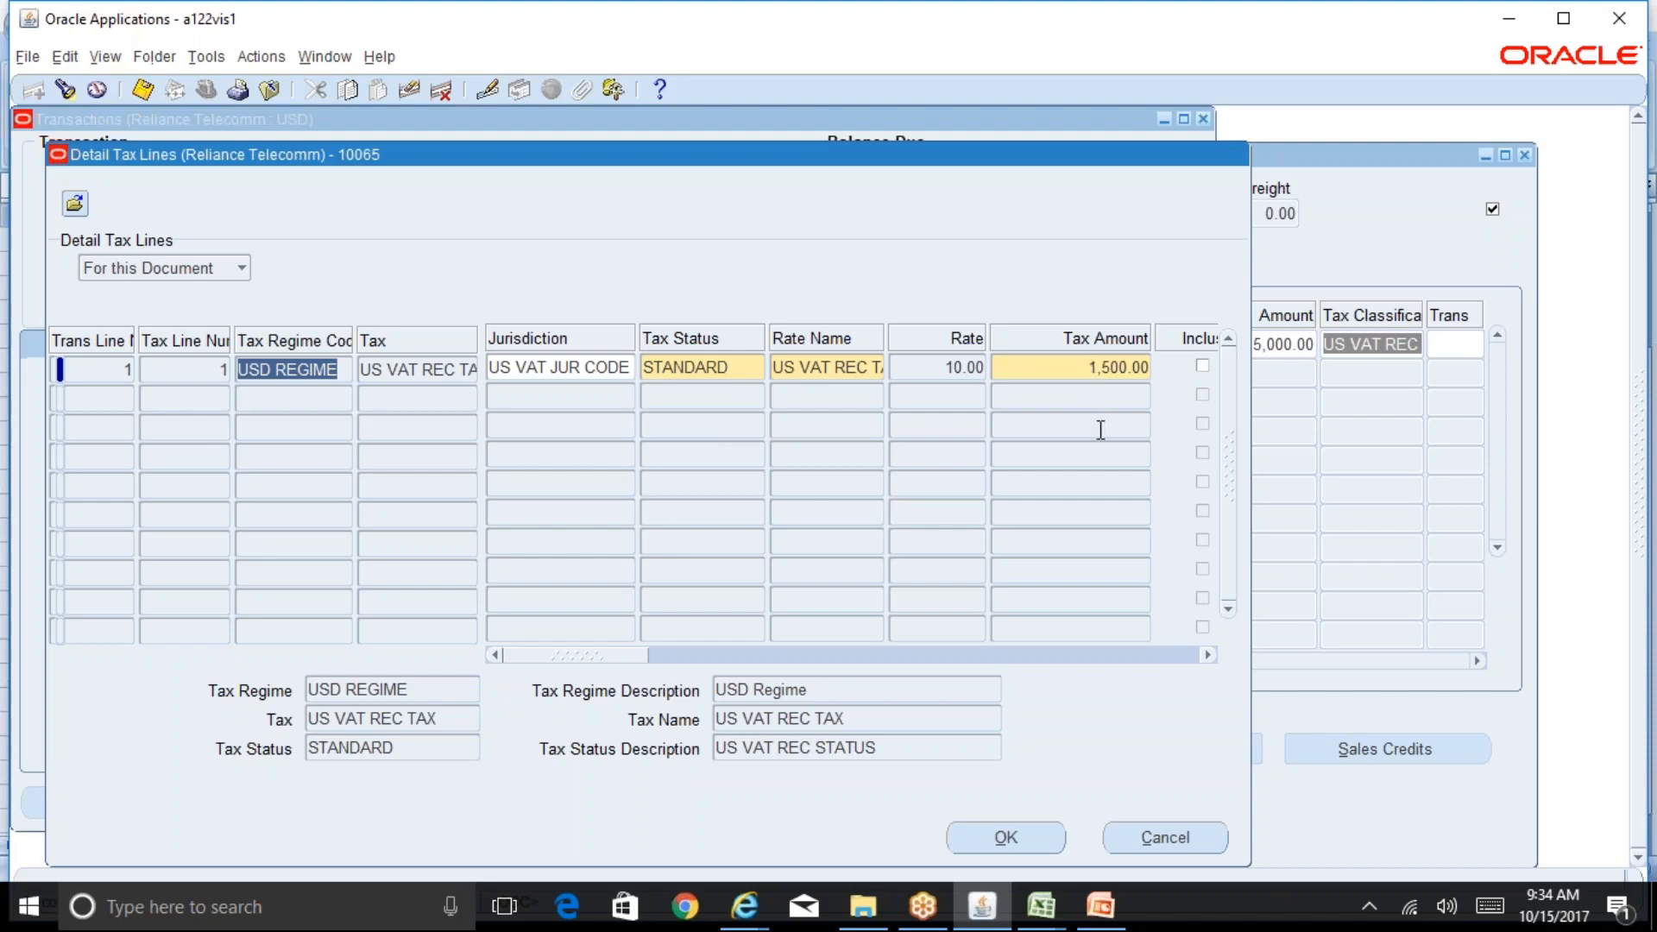
click(1166, 838)
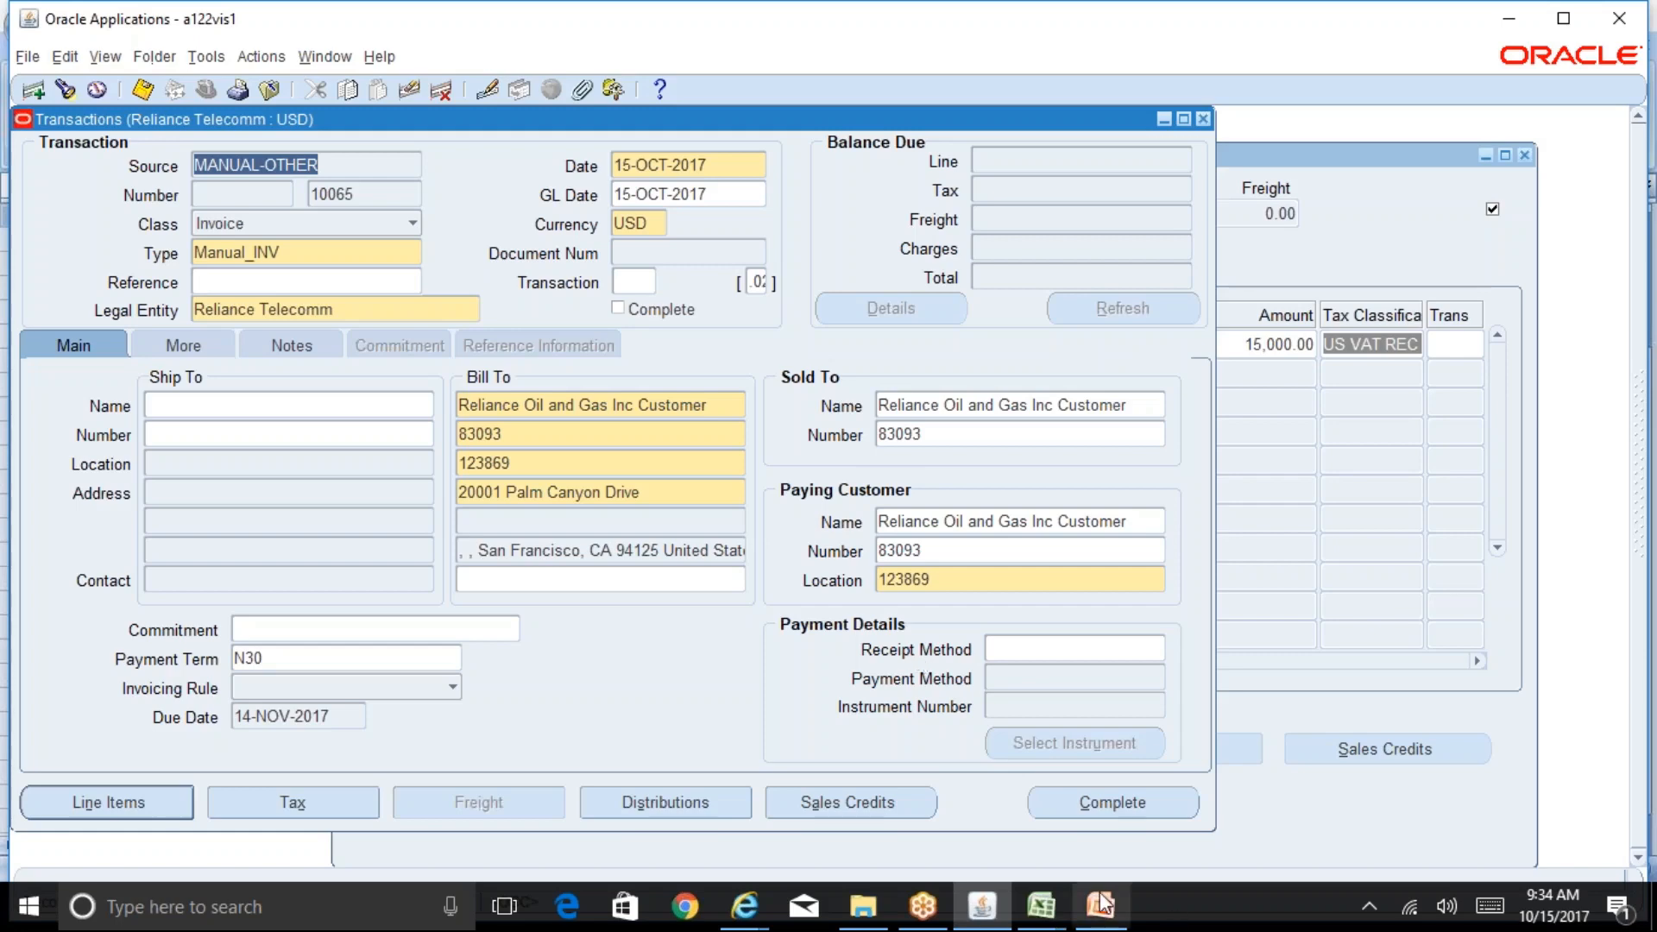
Step: Return to the Running Notes_Ebtax sheet and go through the state, county and city rate cells again
click(1041, 906)
click(993, 842)
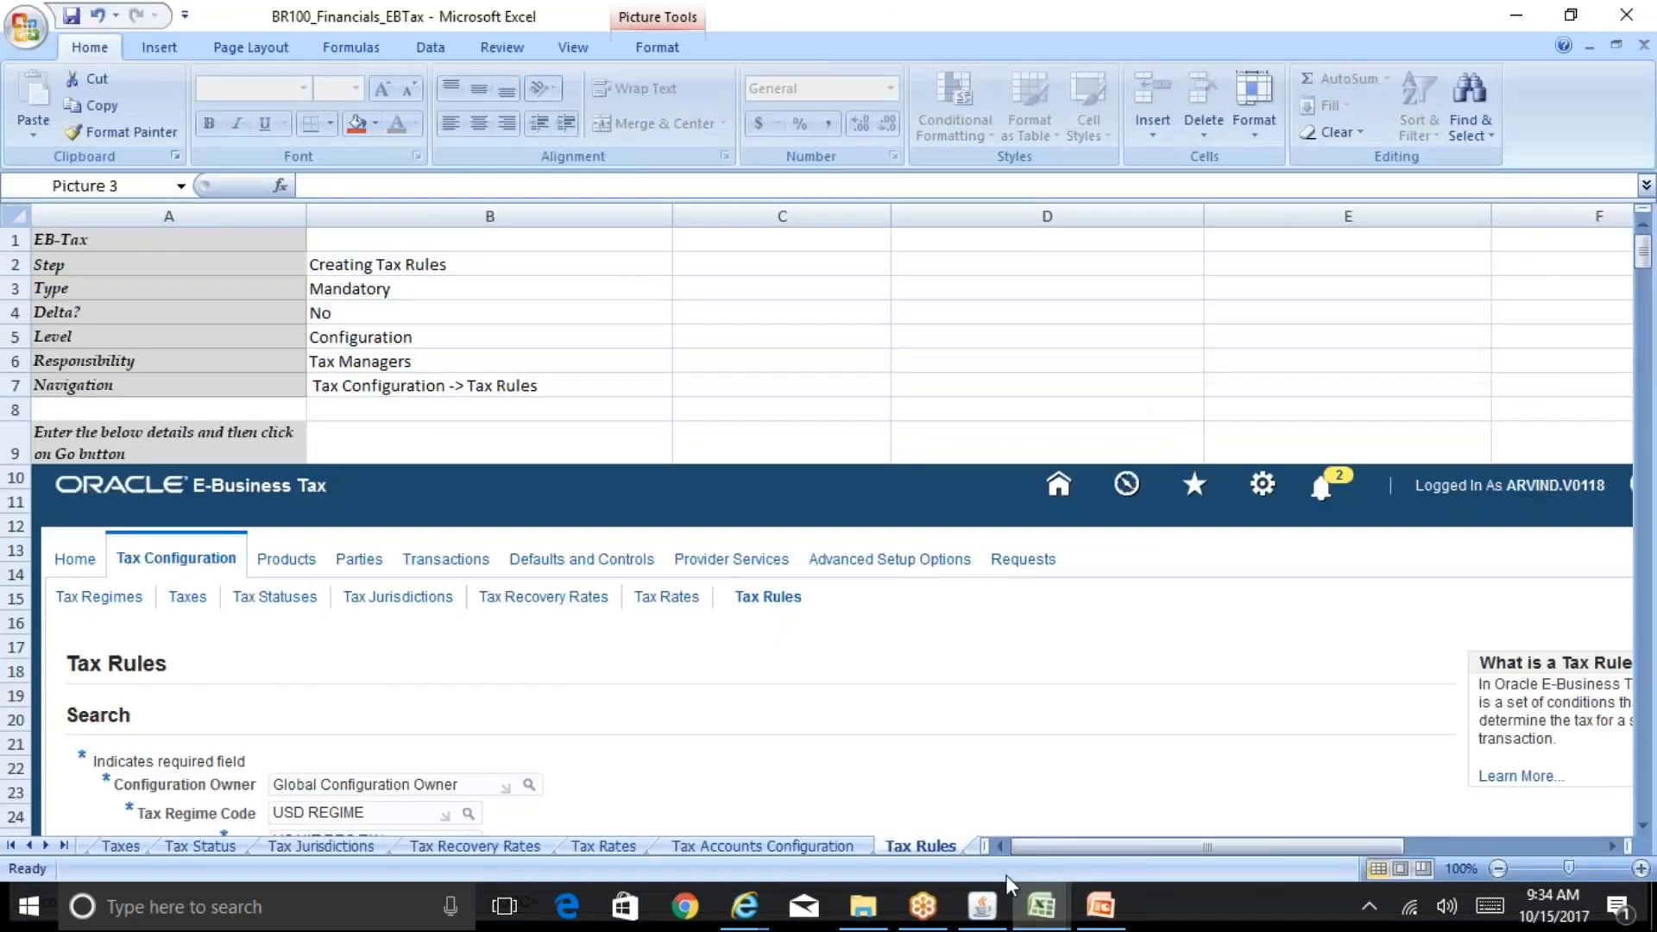
mouse_move(1049, 904)
click(1126, 844)
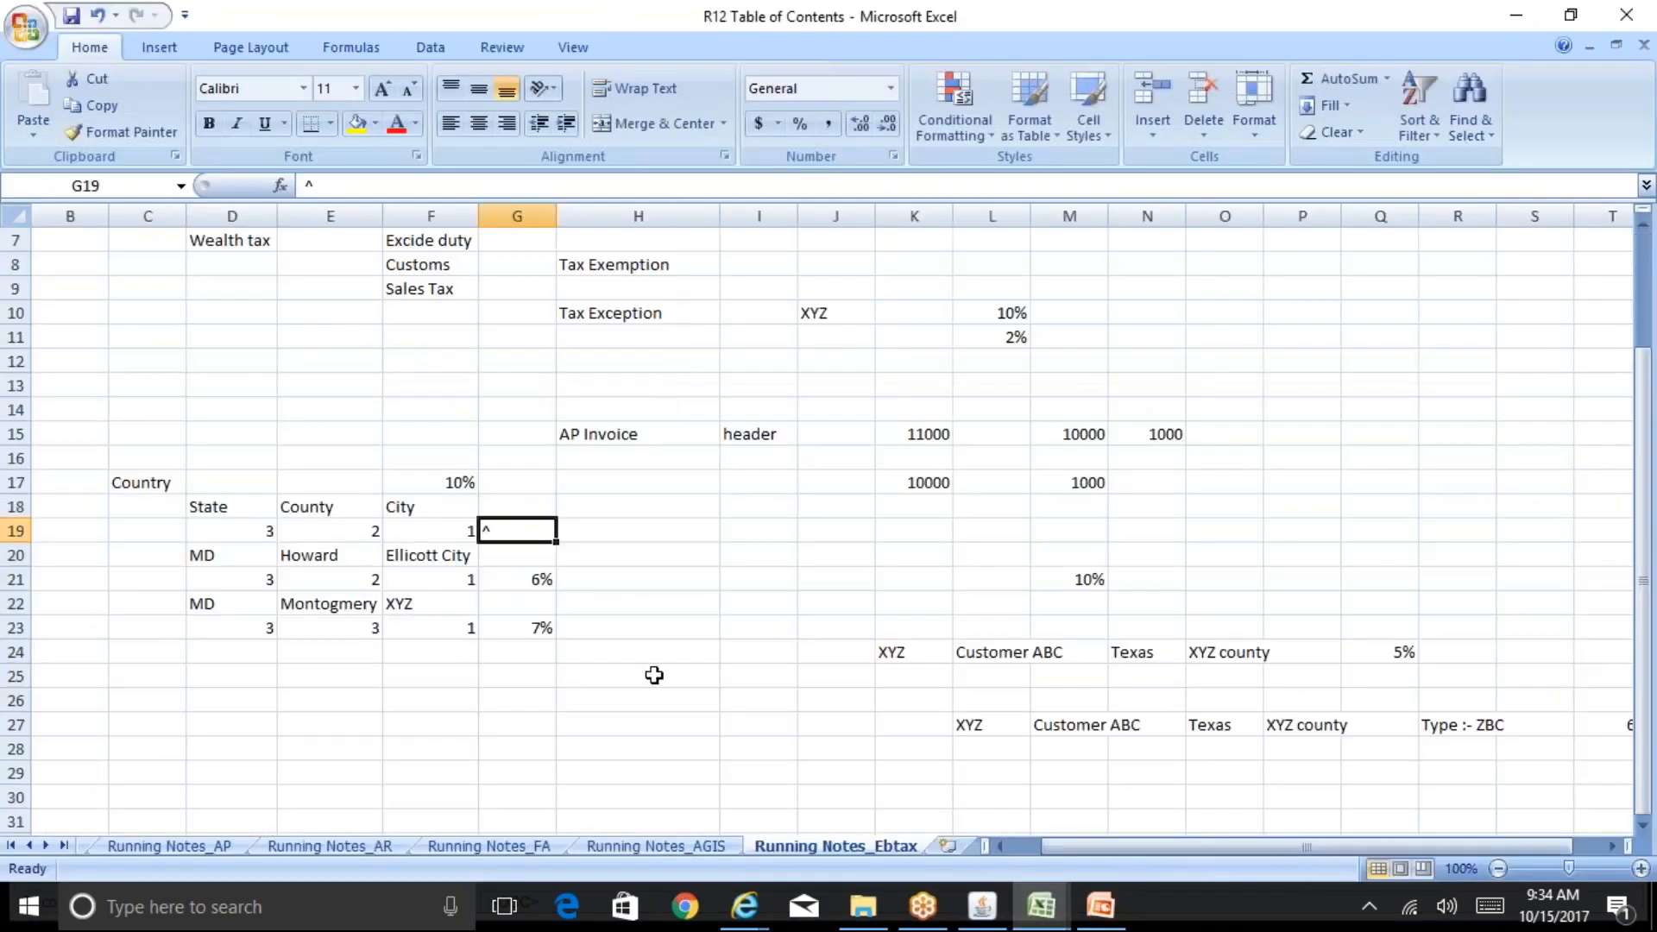
click(210, 529)
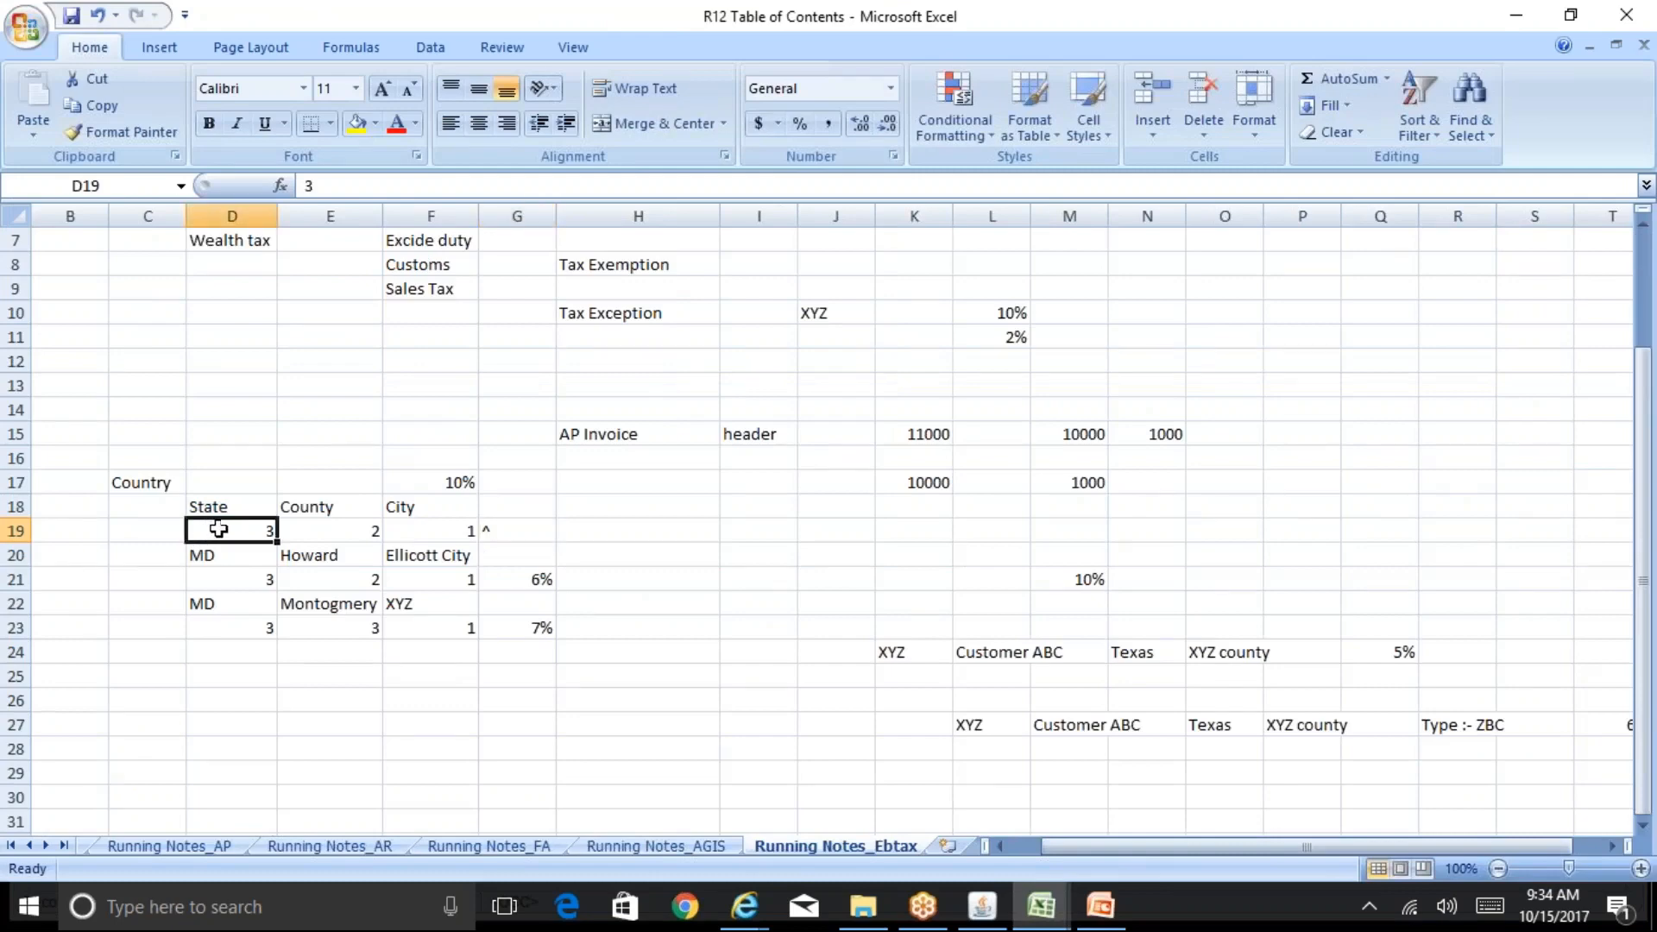
click(327, 524)
click(432, 514)
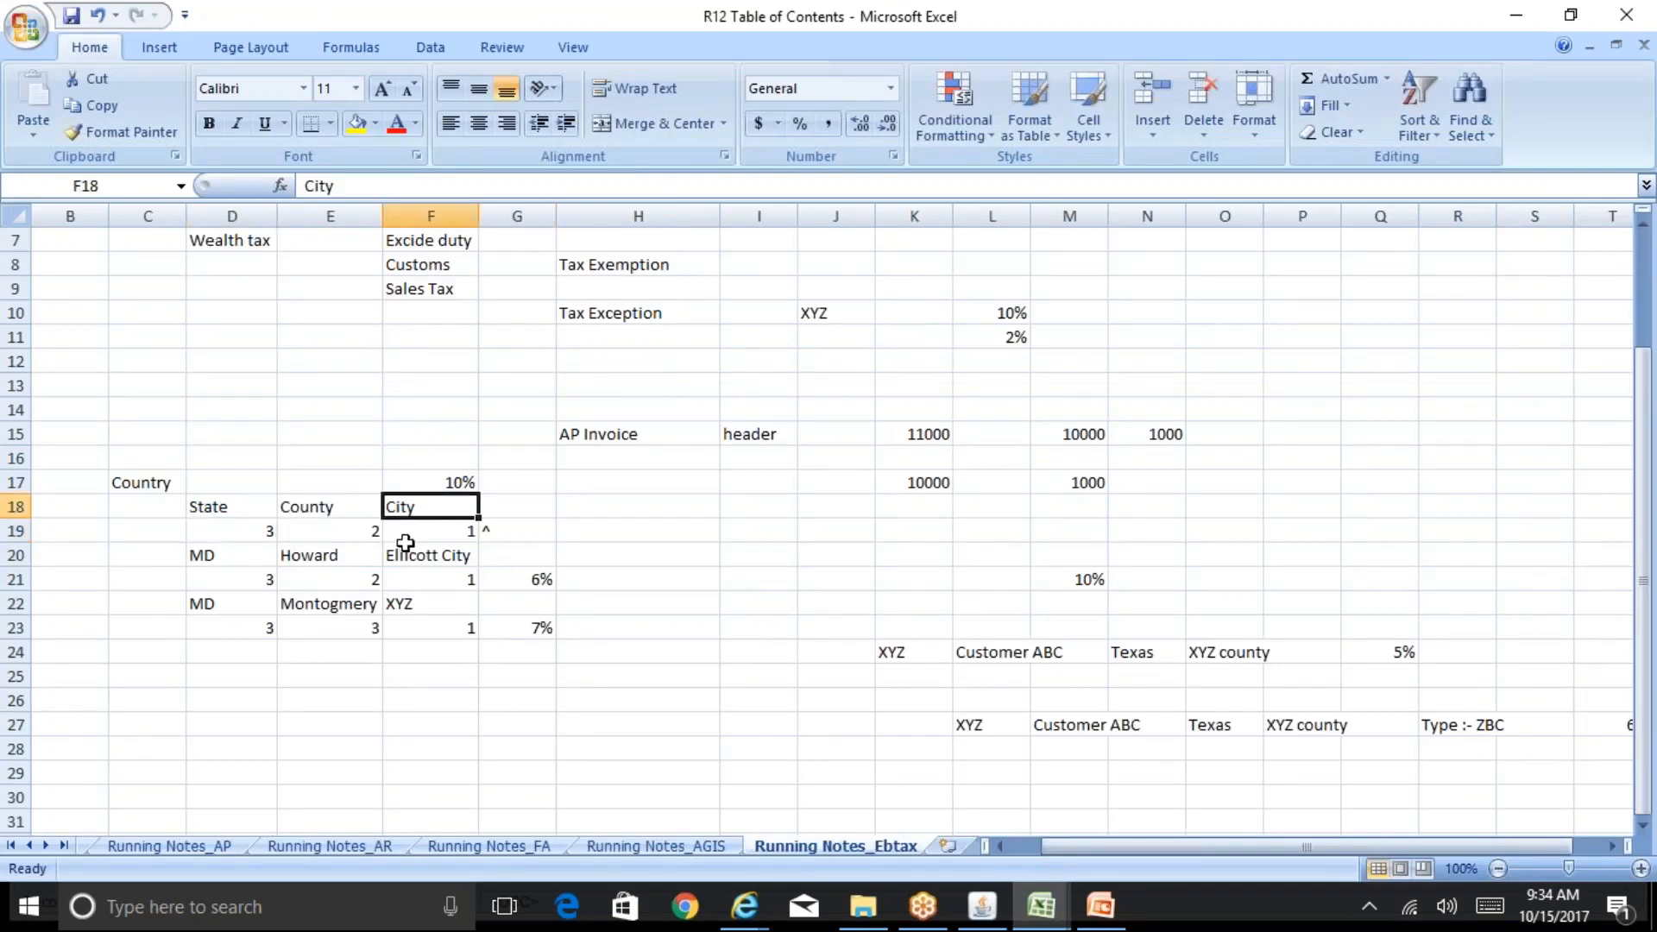
click(451, 554)
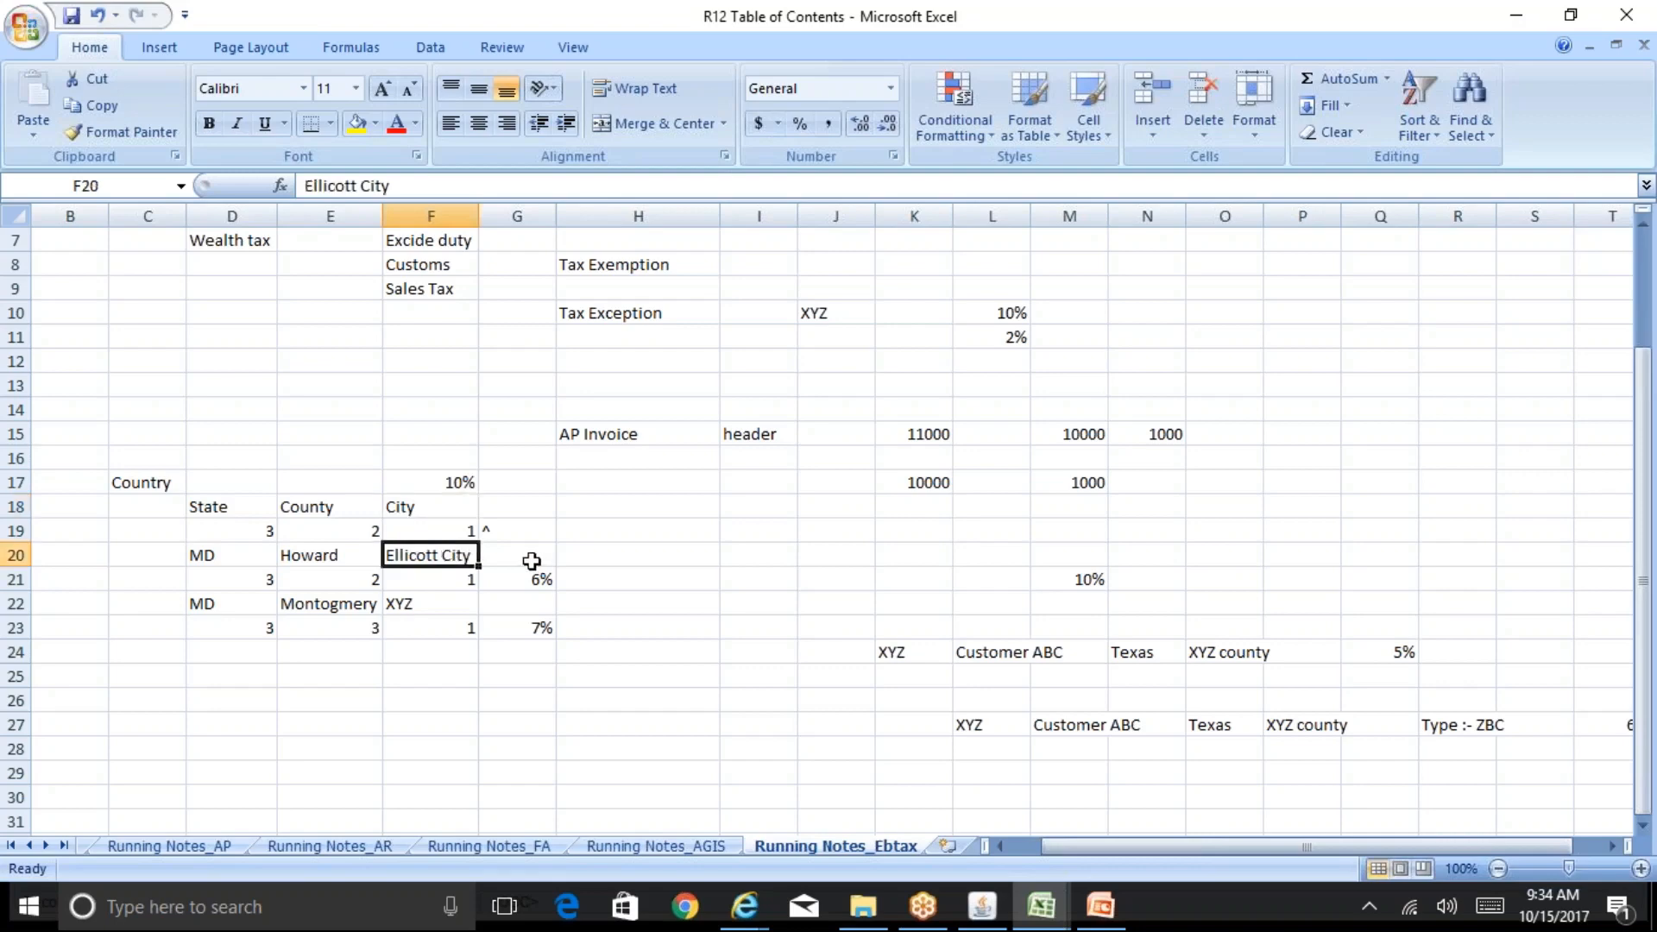
click(341, 584)
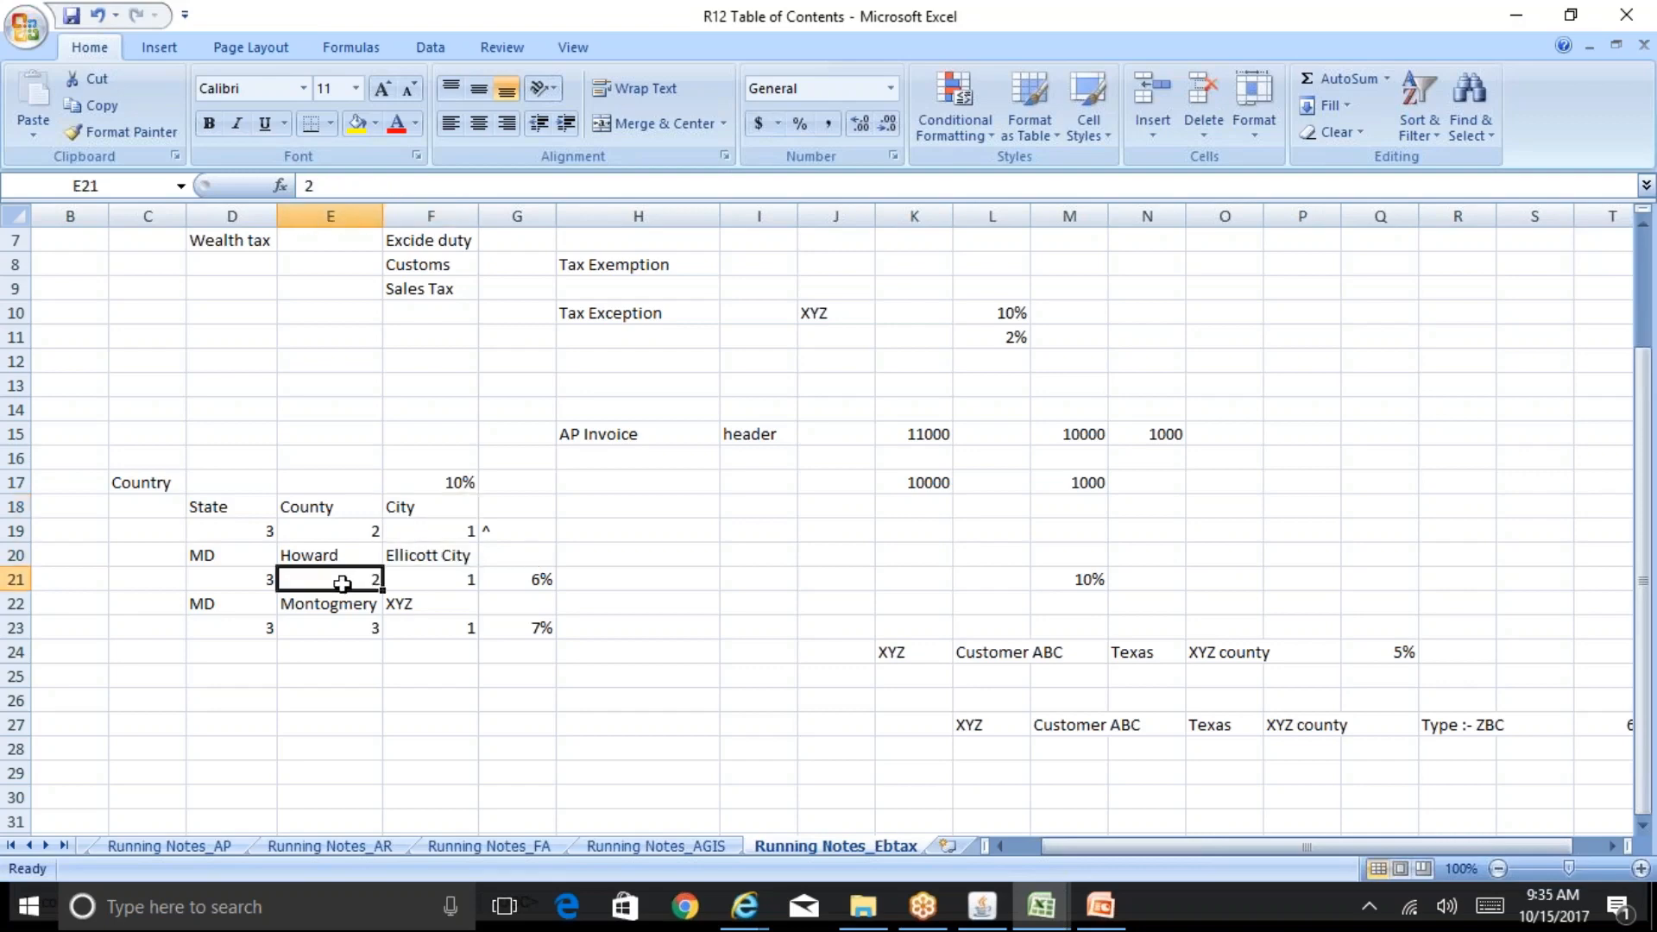
click(233, 583)
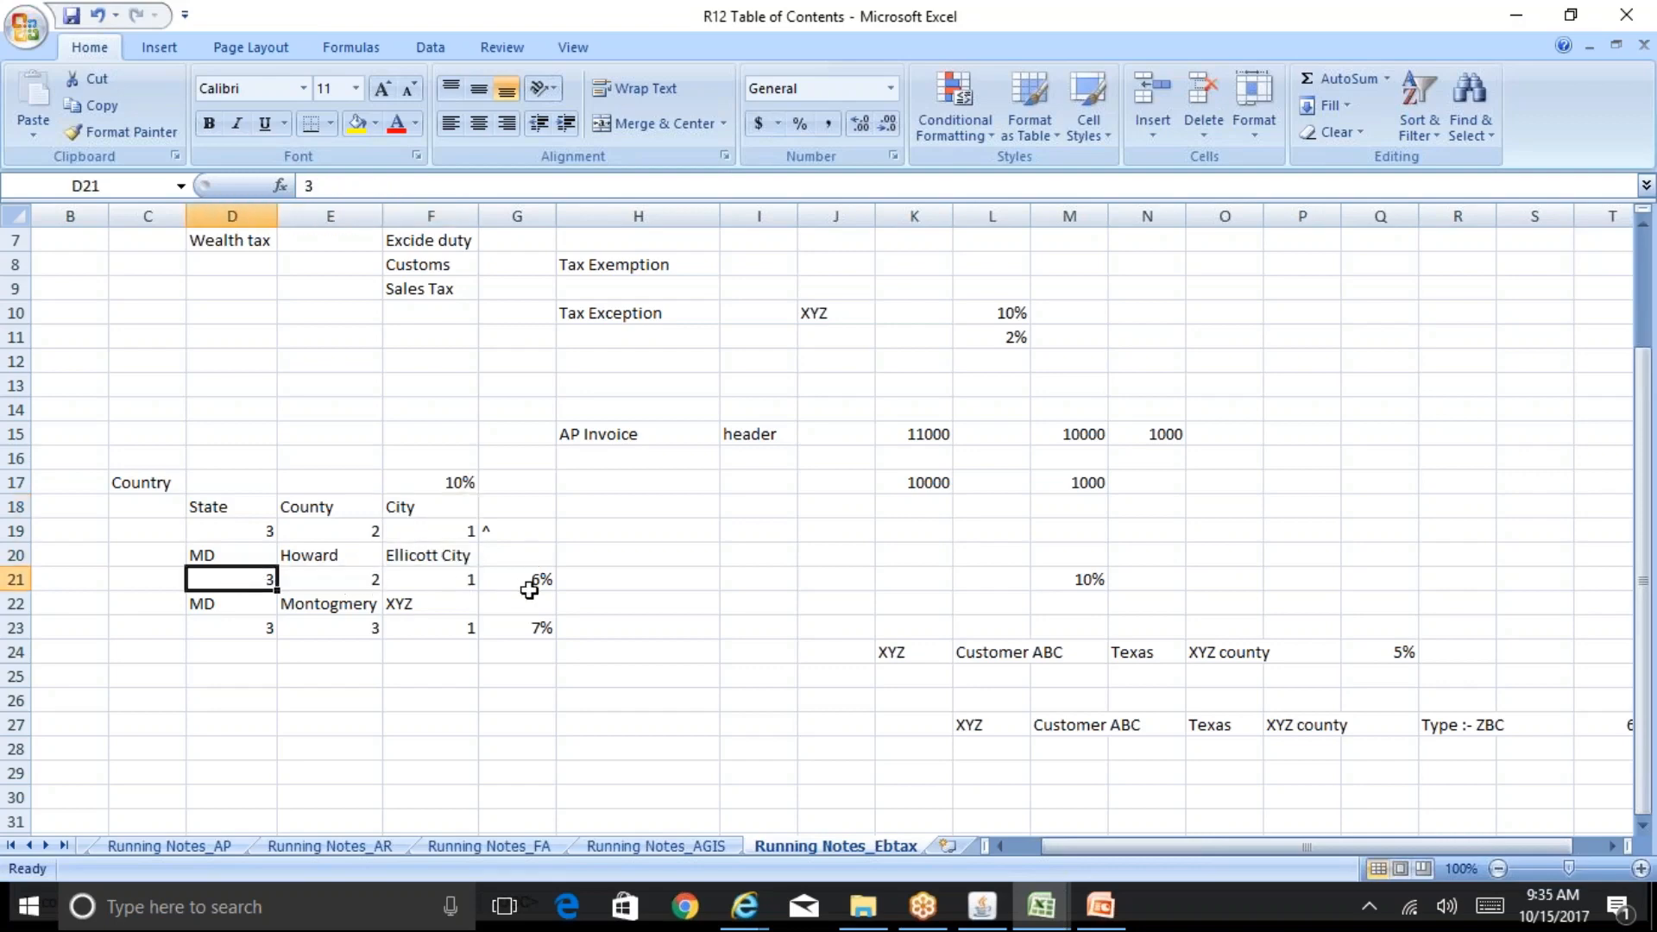
click(420, 629)
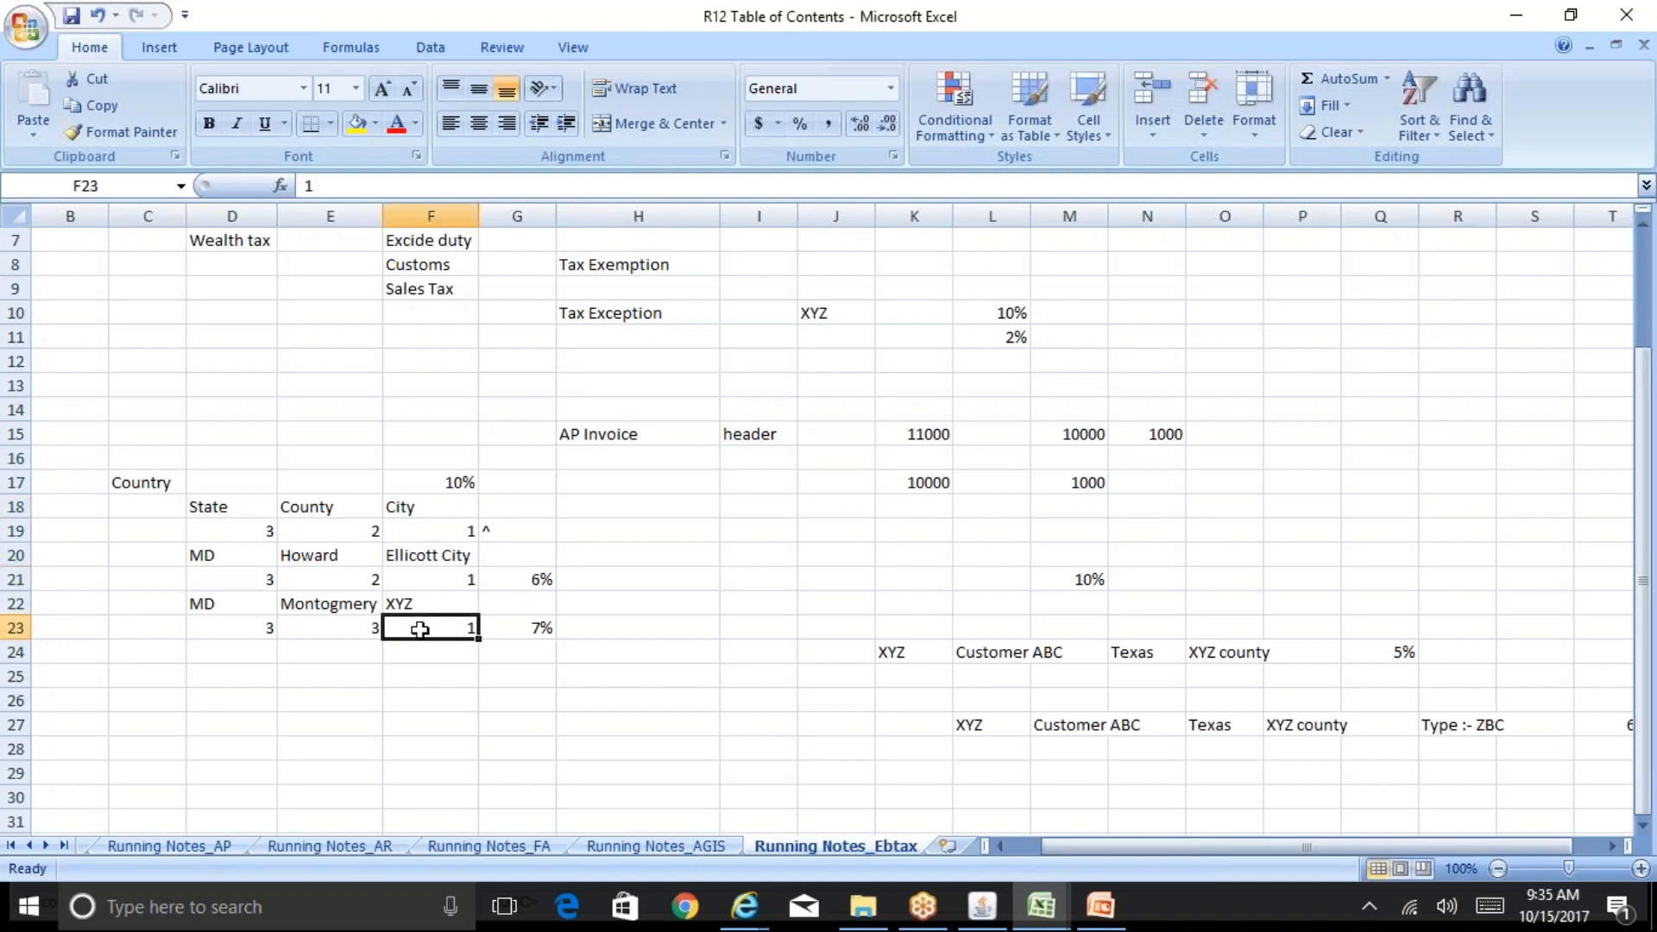
click(354, 636)
click(240, 632)
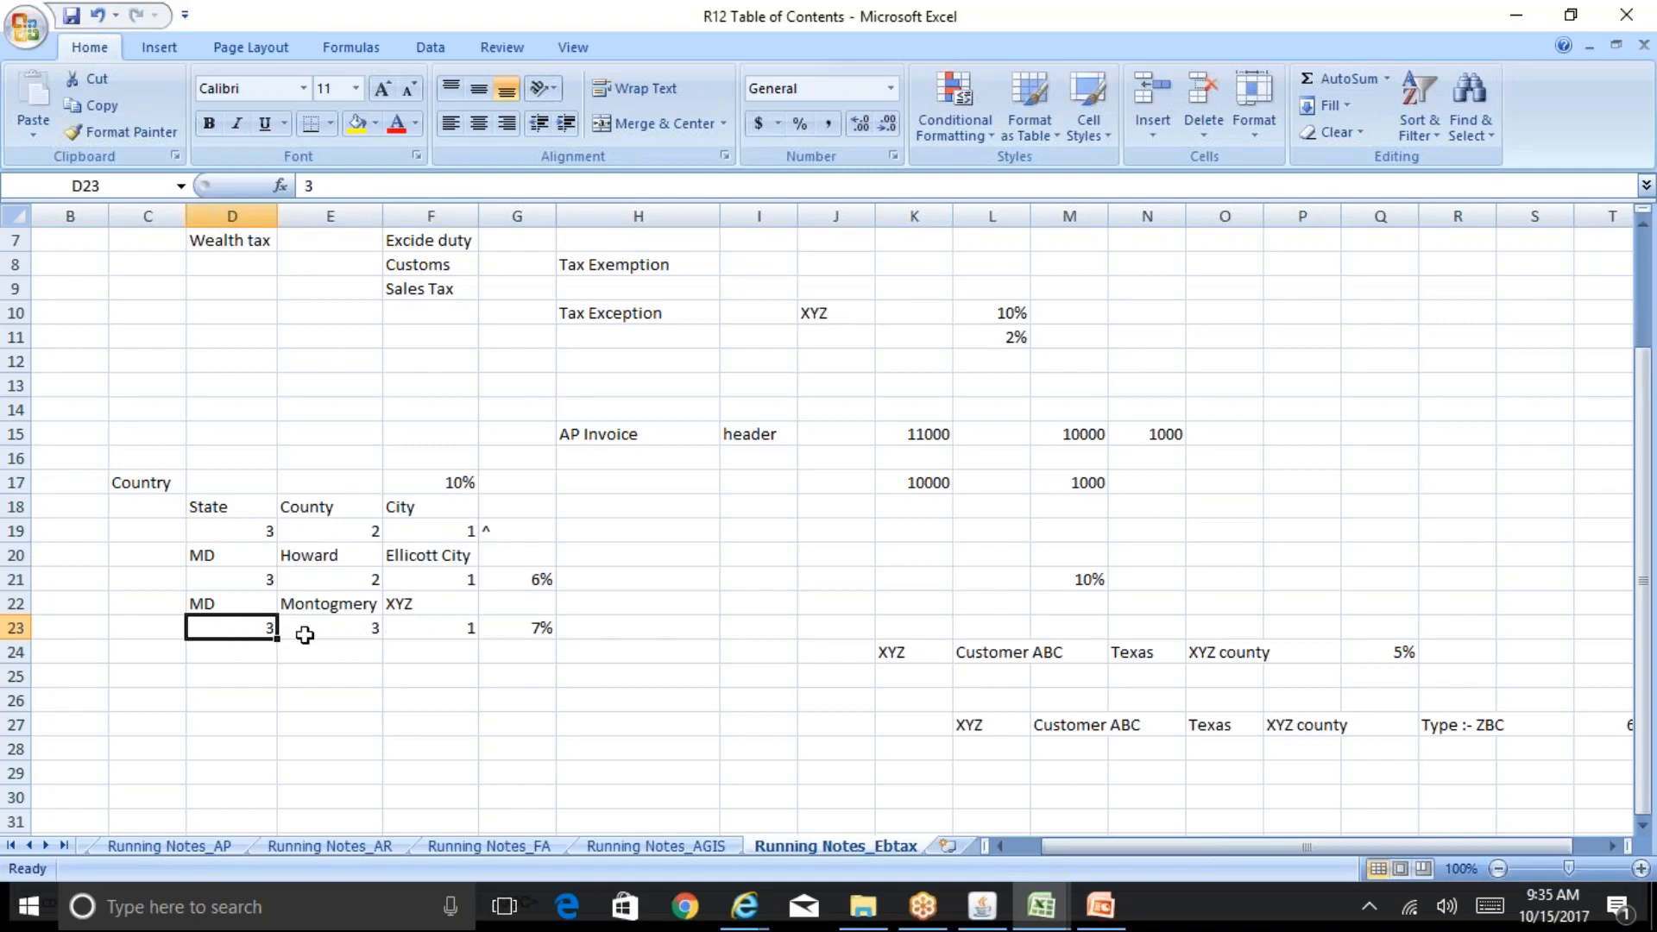
click(529, 631)
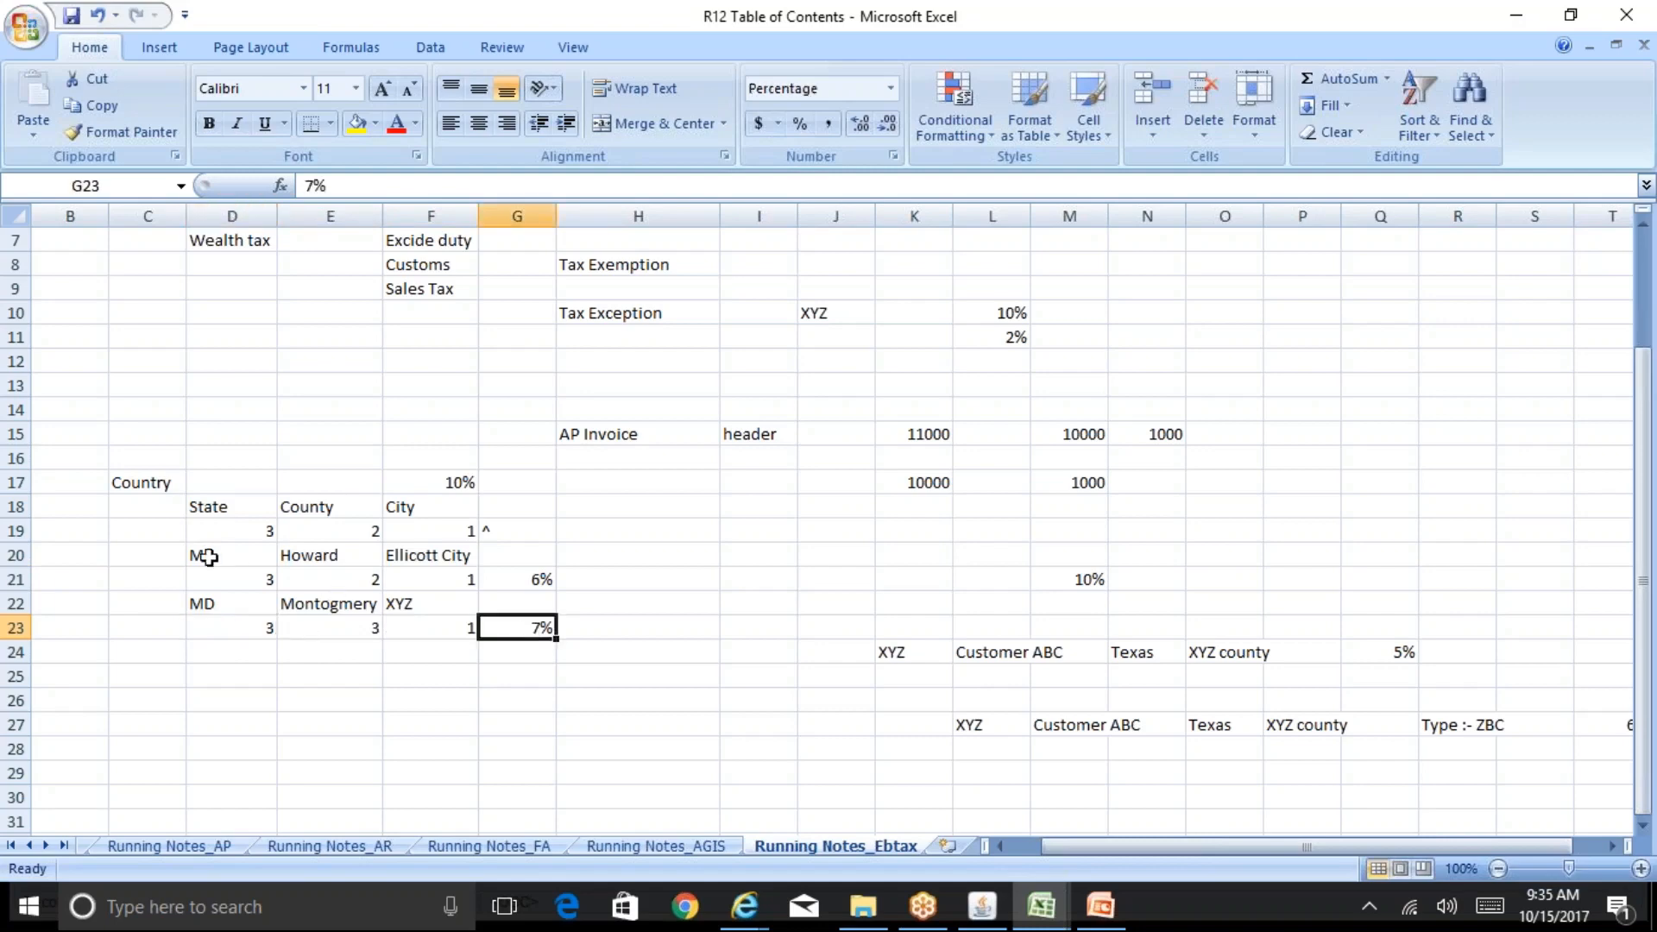
Step: Start a new jurisdiction row under the existing ones with MD as the state
drag(203, 553, 507, 625)
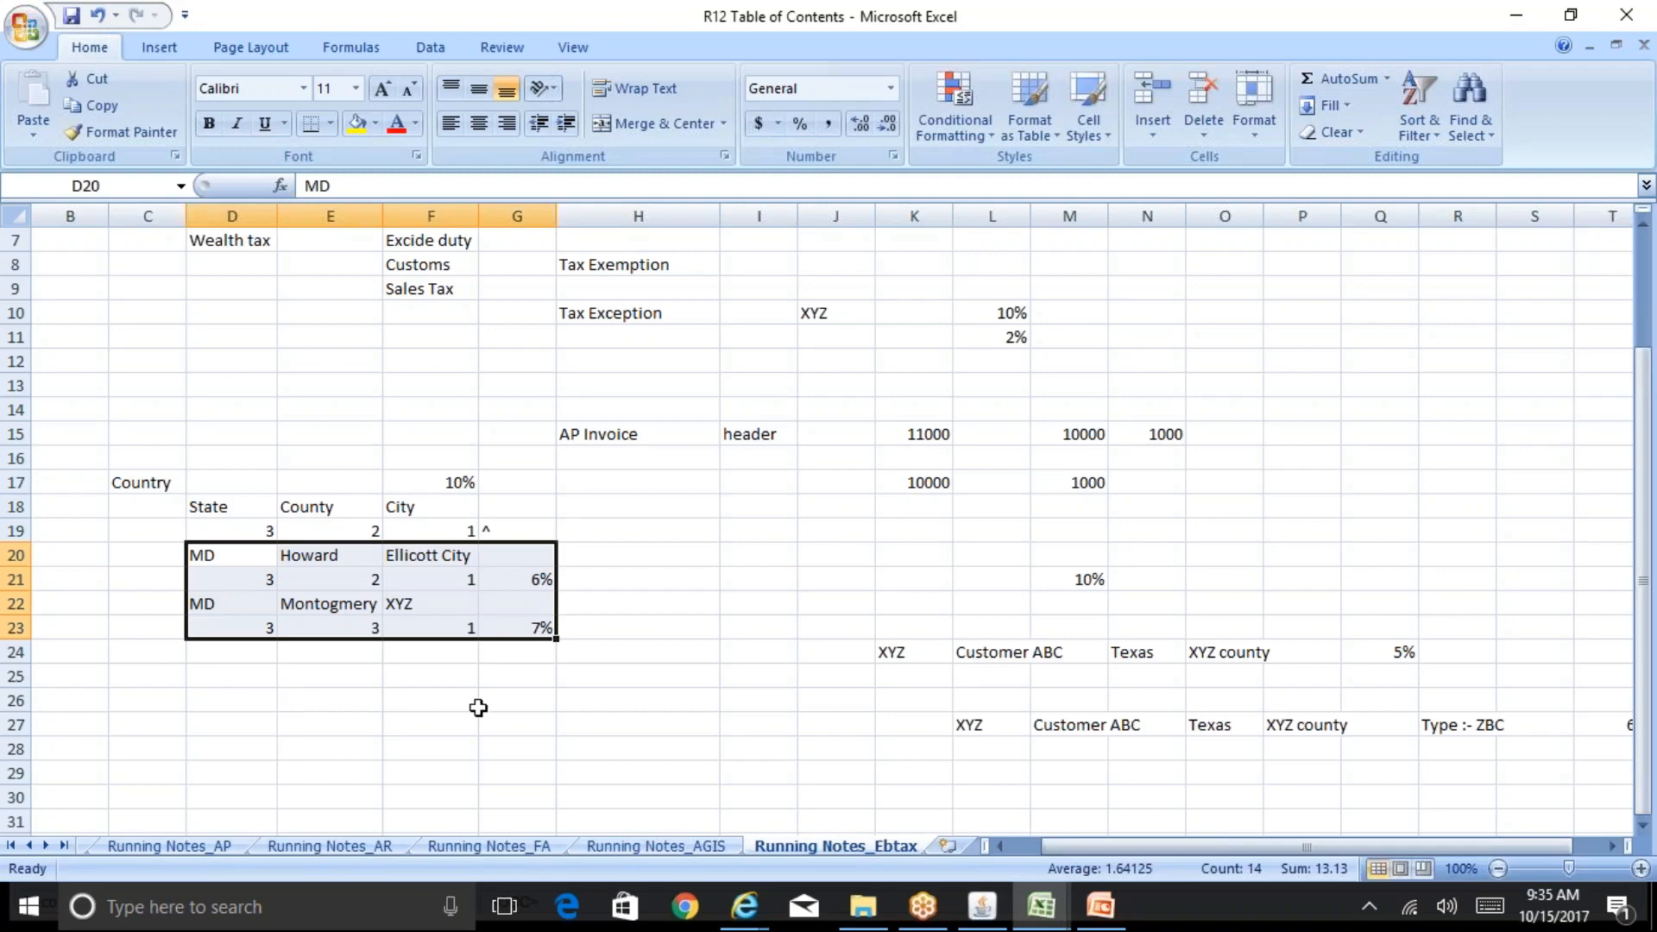
click(231, 685)
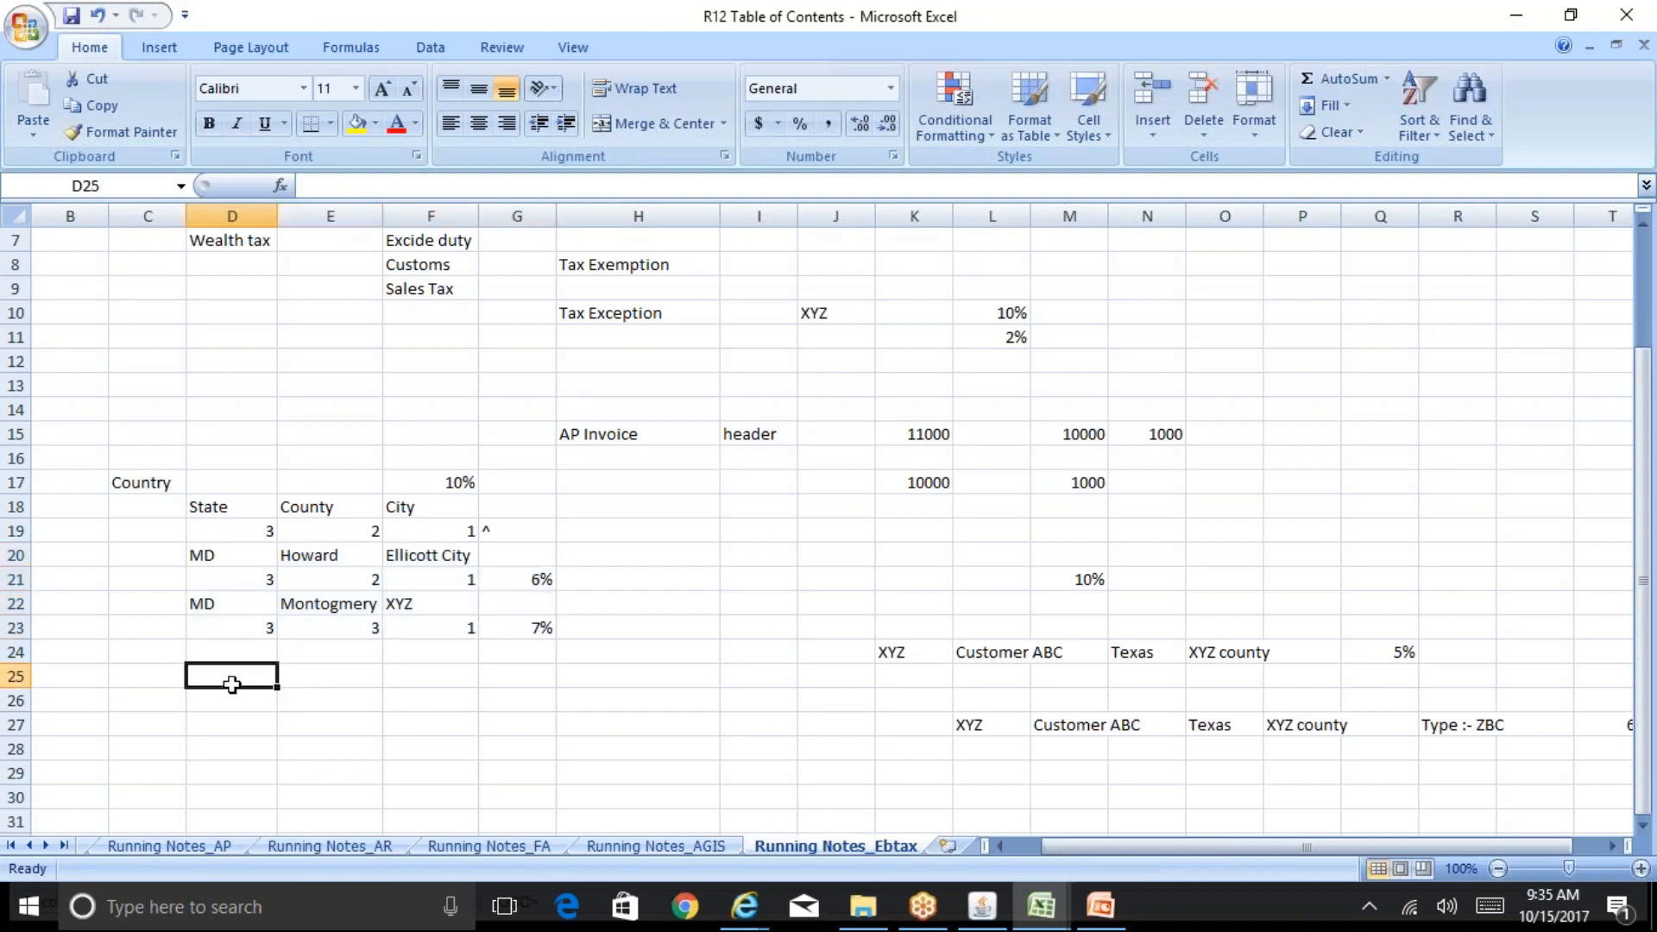
text(MD)
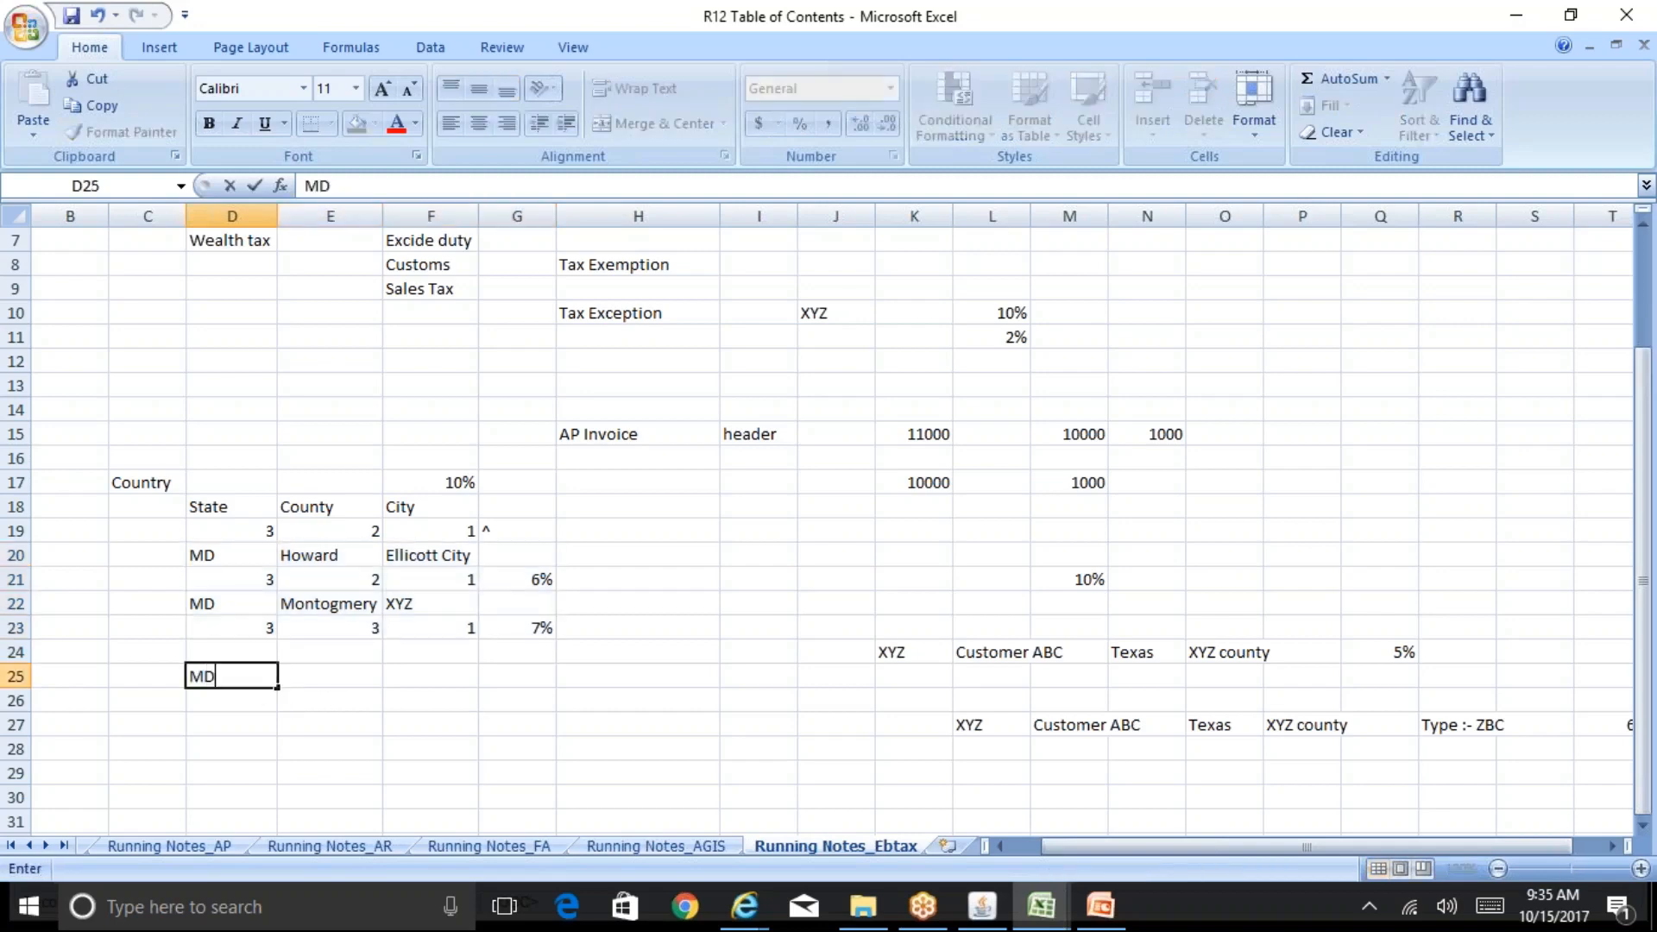
key(Tab)
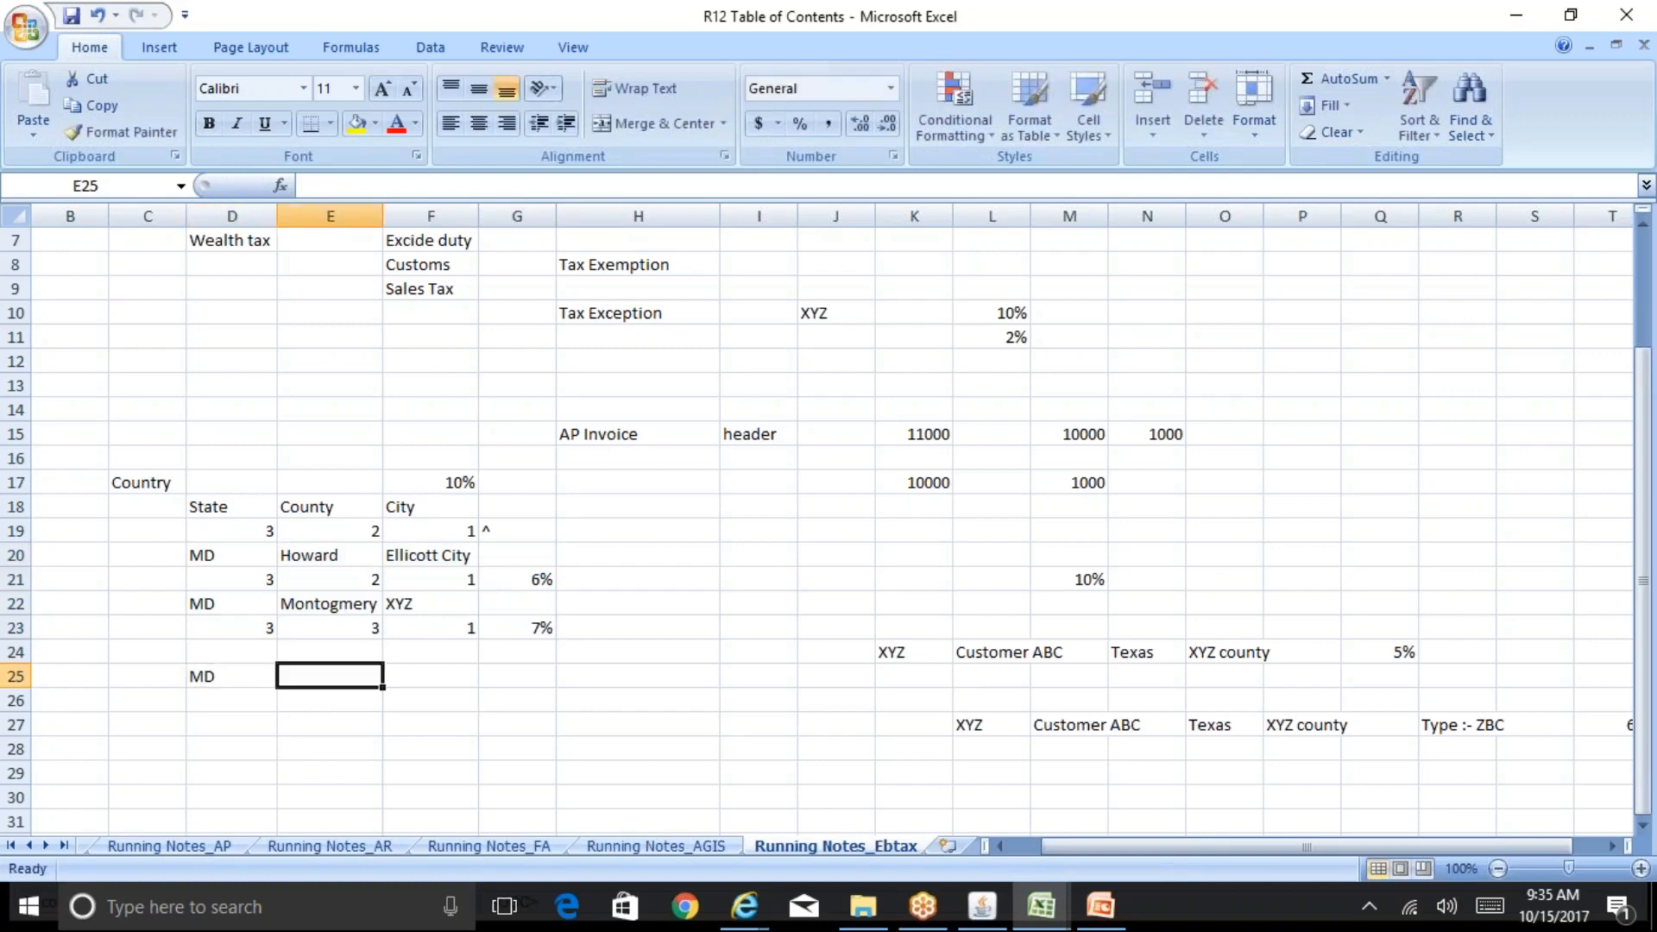
key(Up)
key(Up)
key(Up)
key(Up)
key(Down)
key(Down)
key(Down)
key(Down)
Step: Enter XYZ County as the county and ABC City as the city beside the MD state entry
text(H)
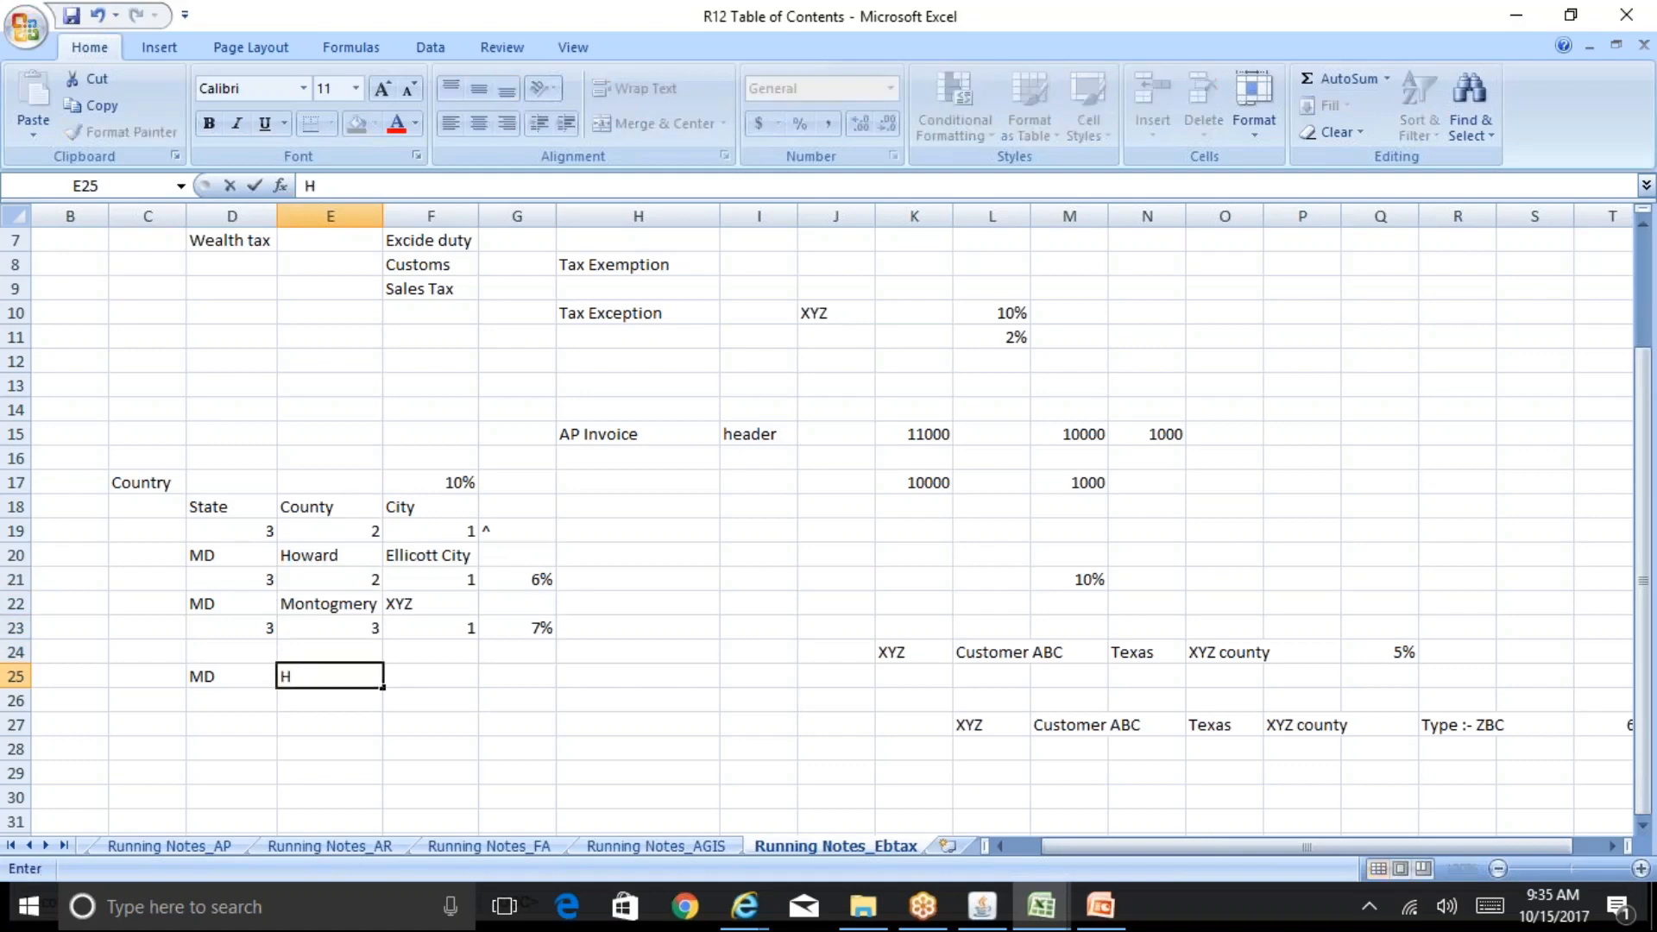
key(BackSpace)
text(XYZ Count)
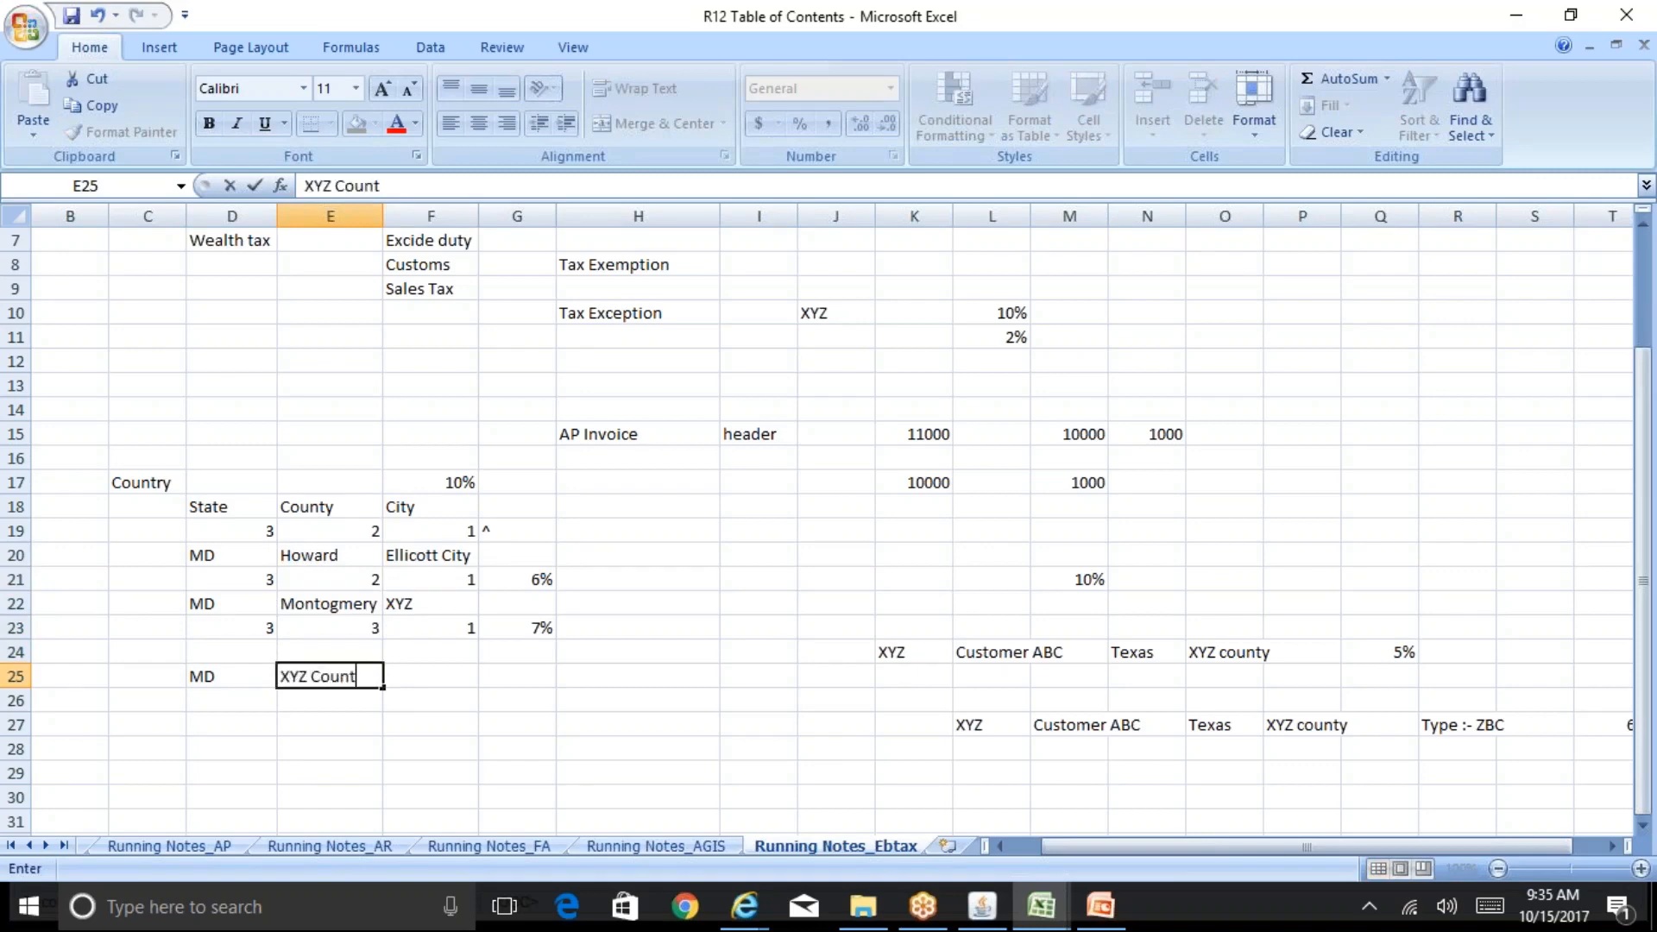
text(y)
key(Tab)
text(ABC C)
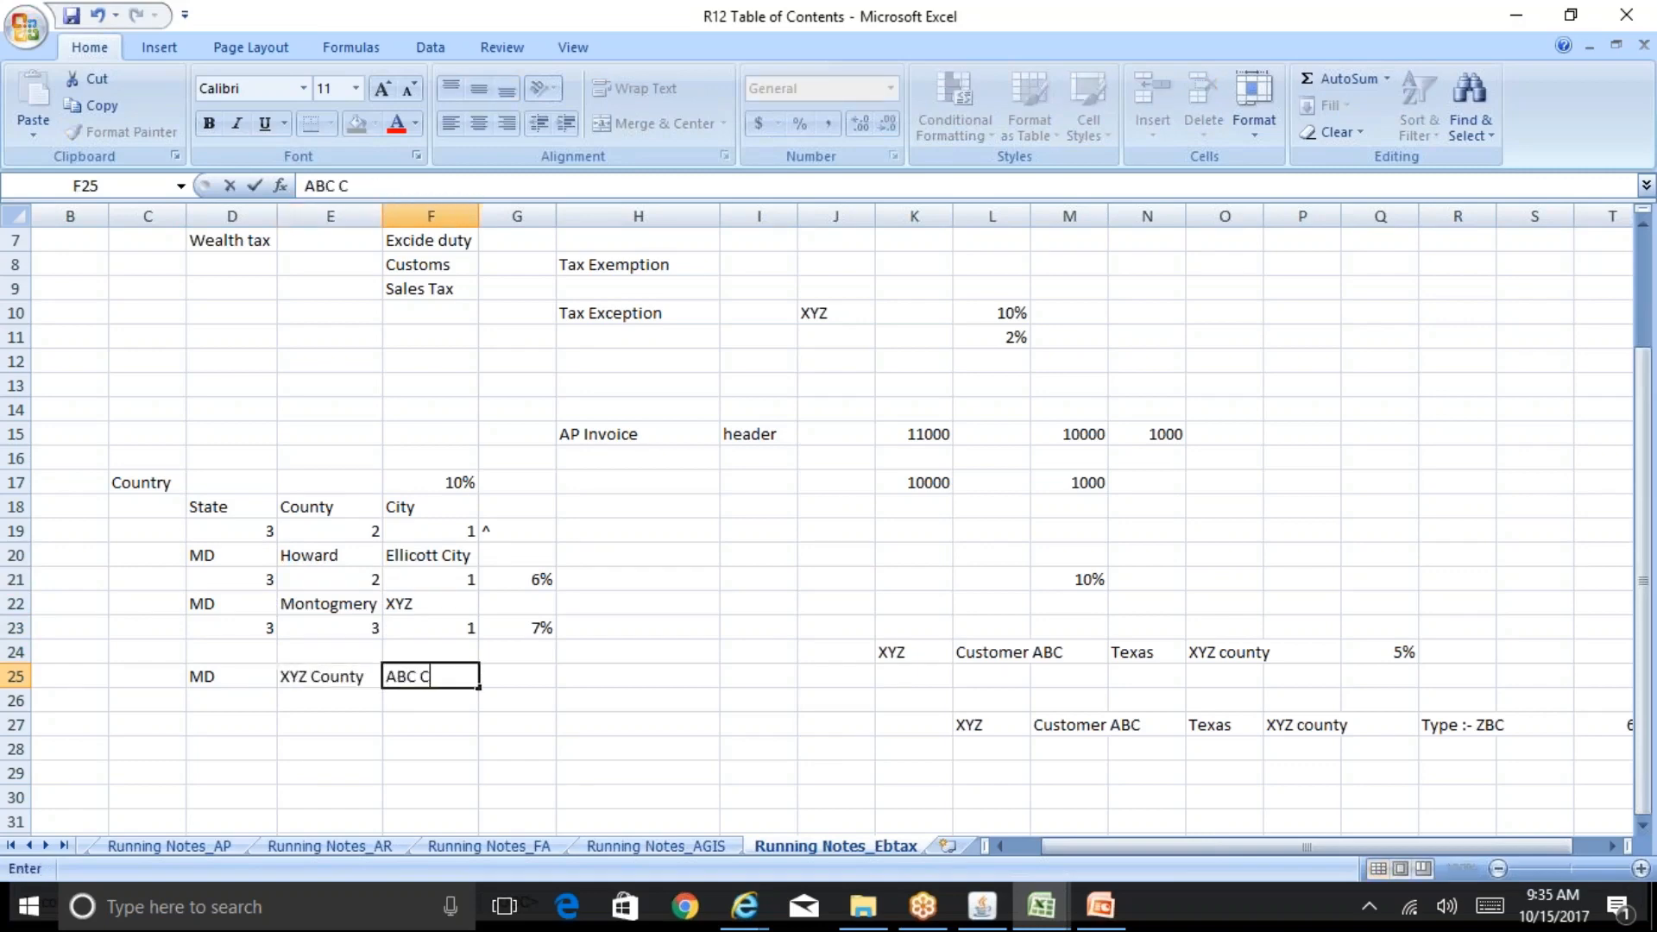
text(ity)
key(Return)
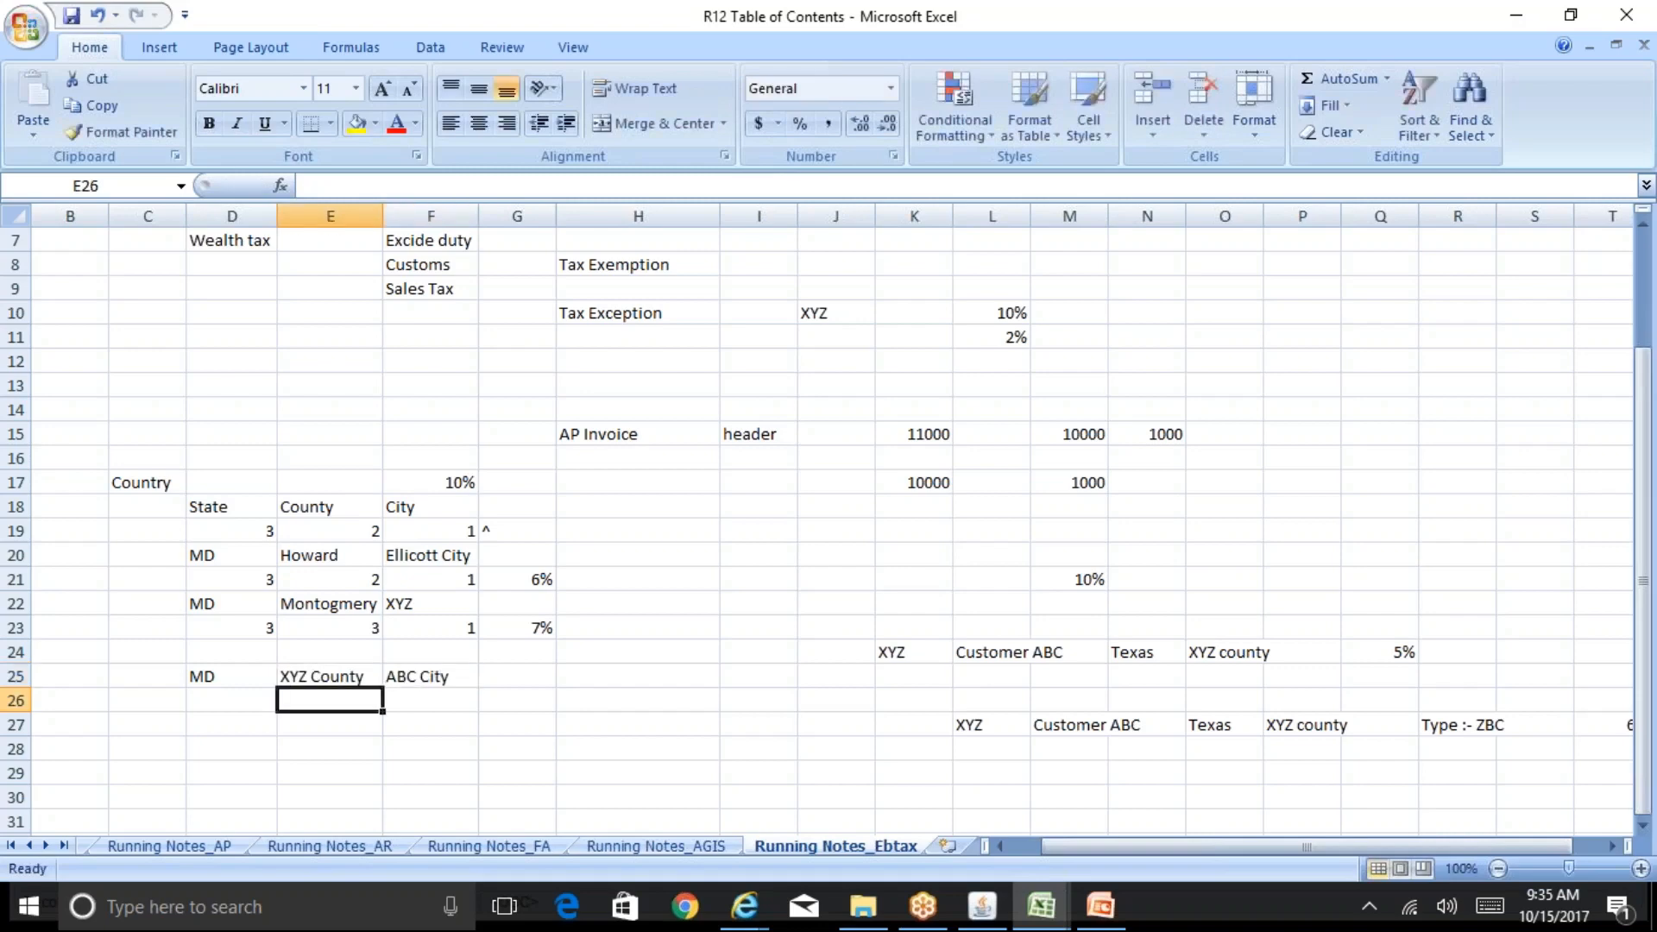
Step: Enter state, county and city rates of 3, 0 and 0 with a 3% total in the row below
click(231, 700)
text(3)
text(0)
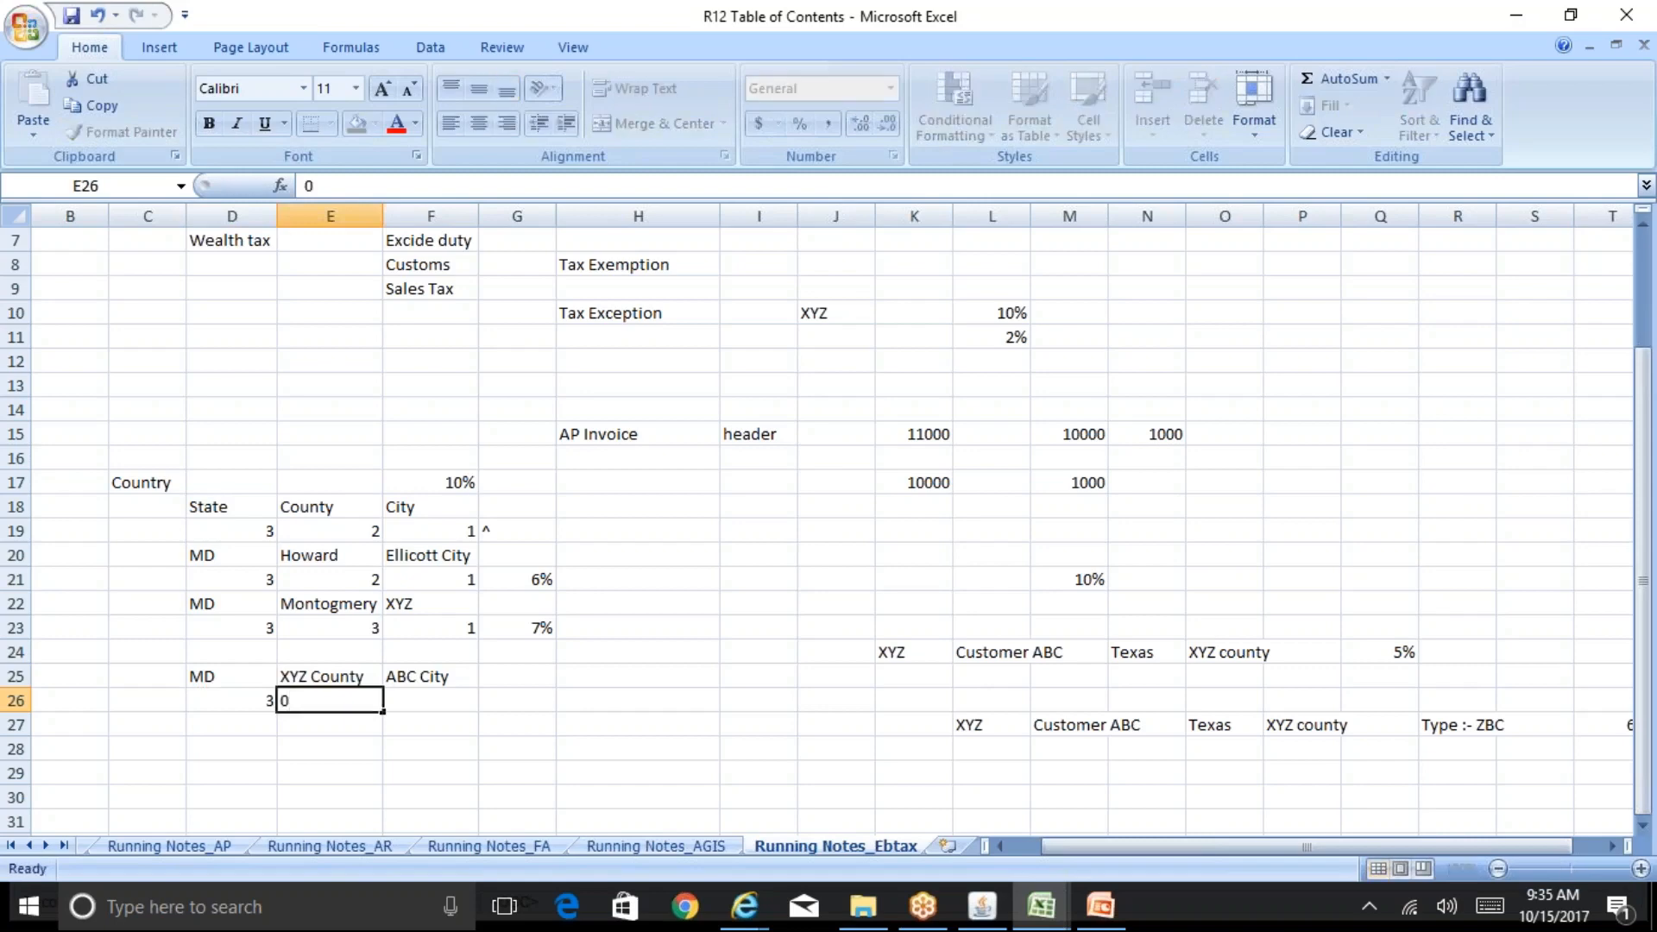
key(Tab)
text(0)
key(Tab)
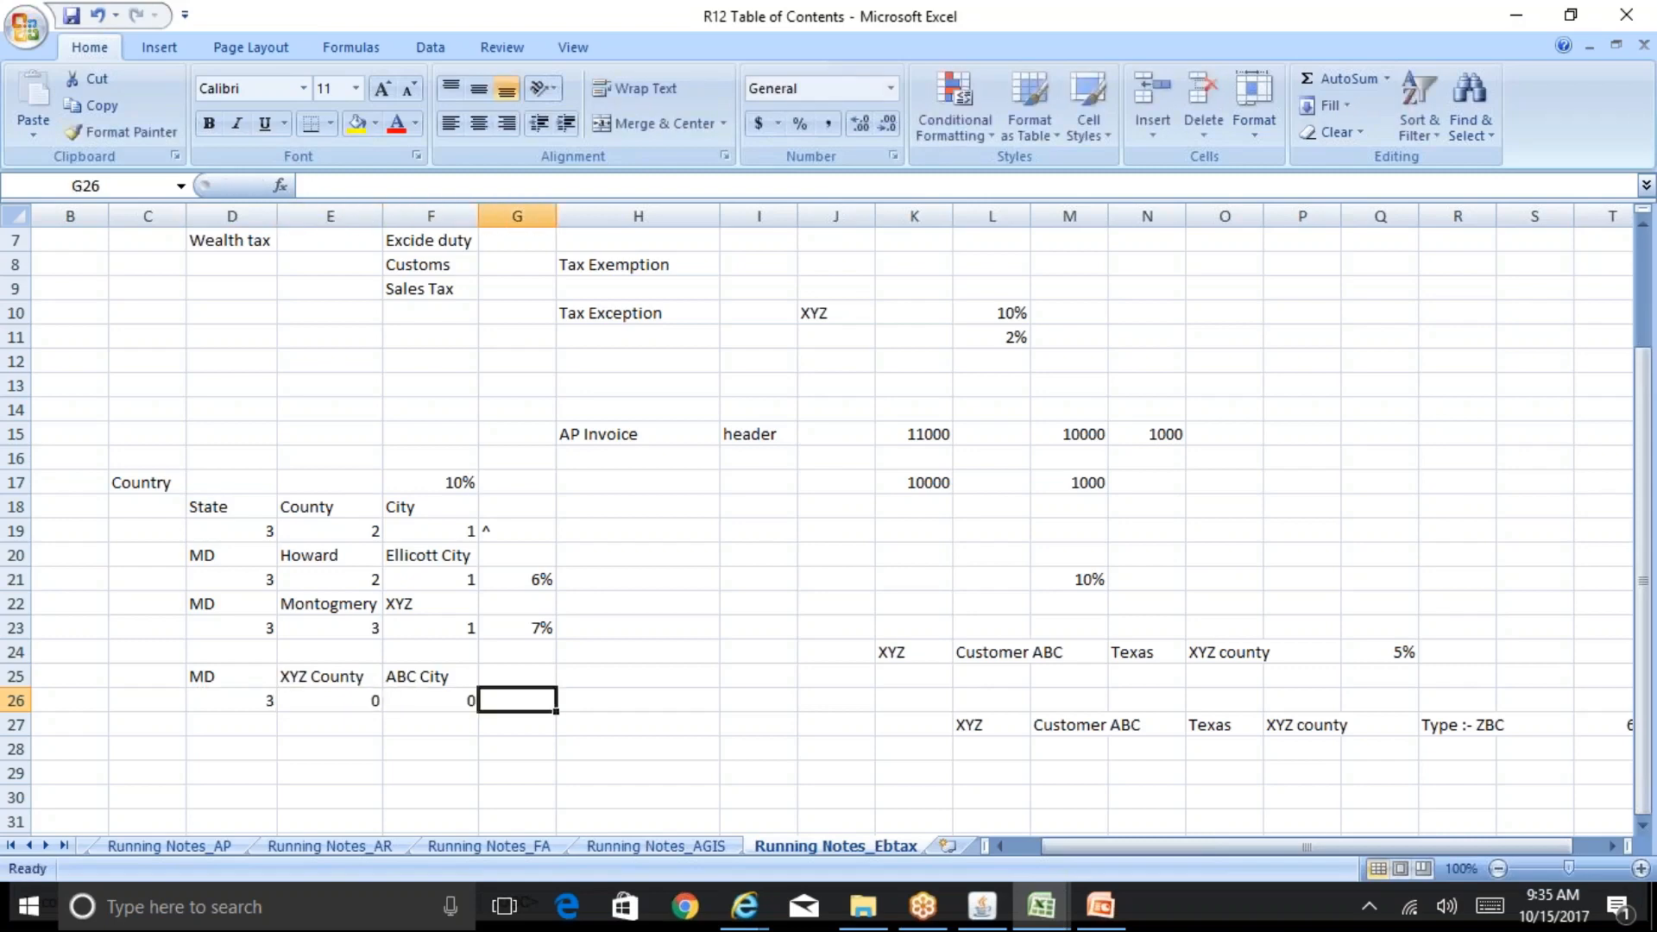
text(3%)
key(Return)
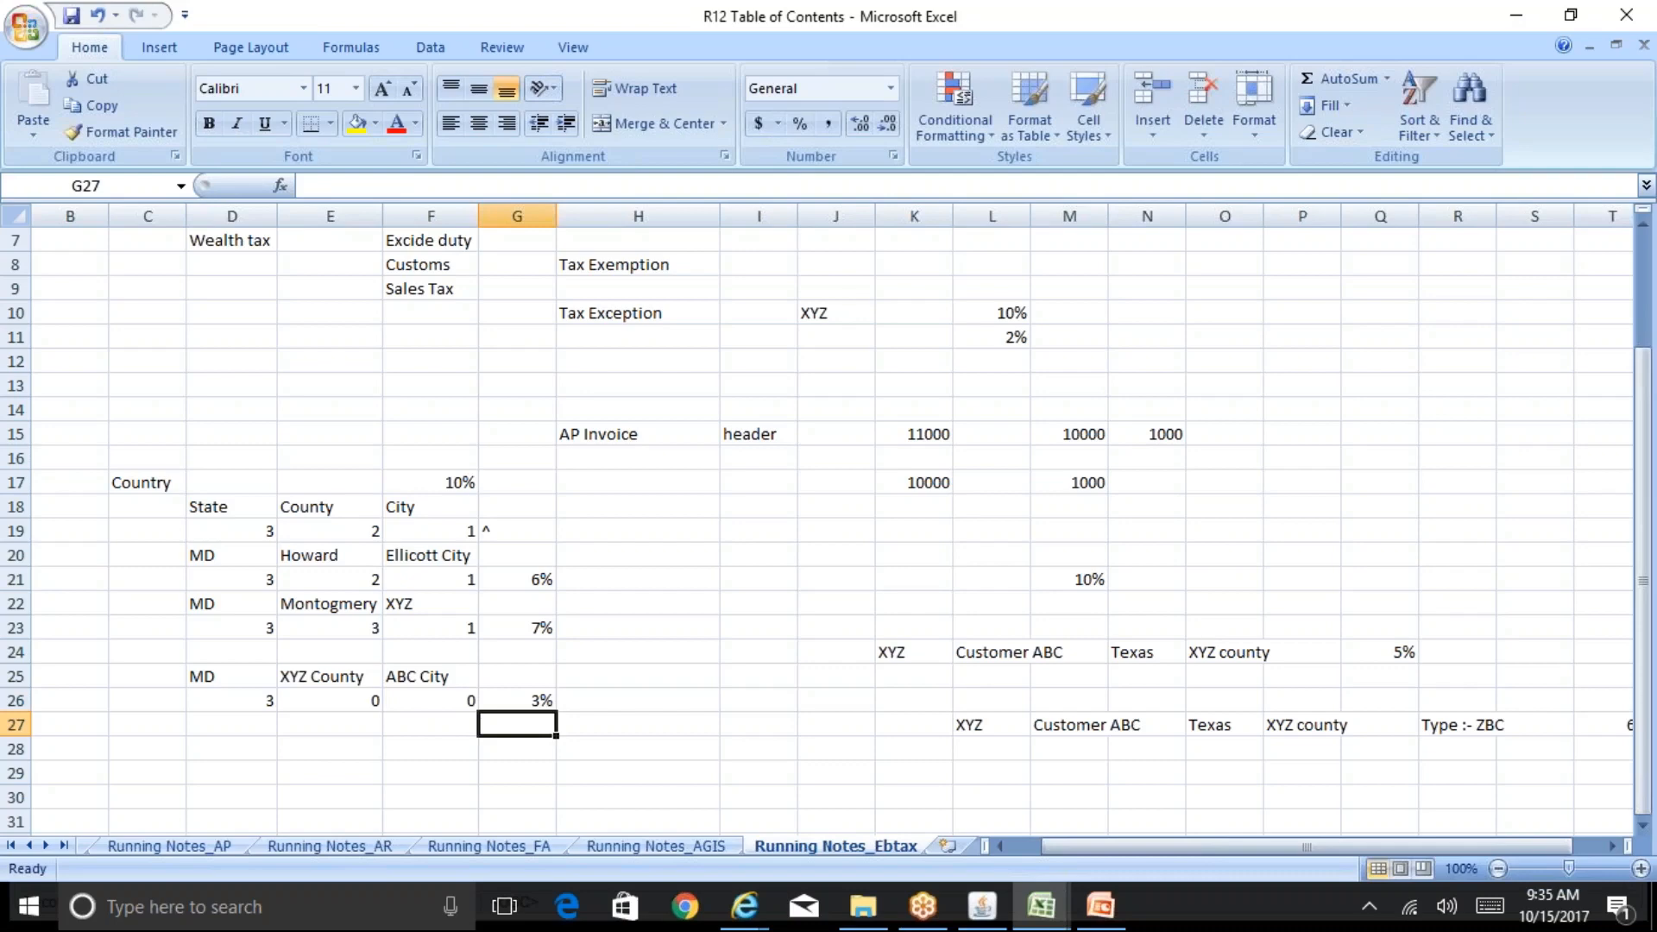
Step: Examine the new row's state, county, city and total rate cells
key(Up)
key(Left)
key(Left)
key(Left)
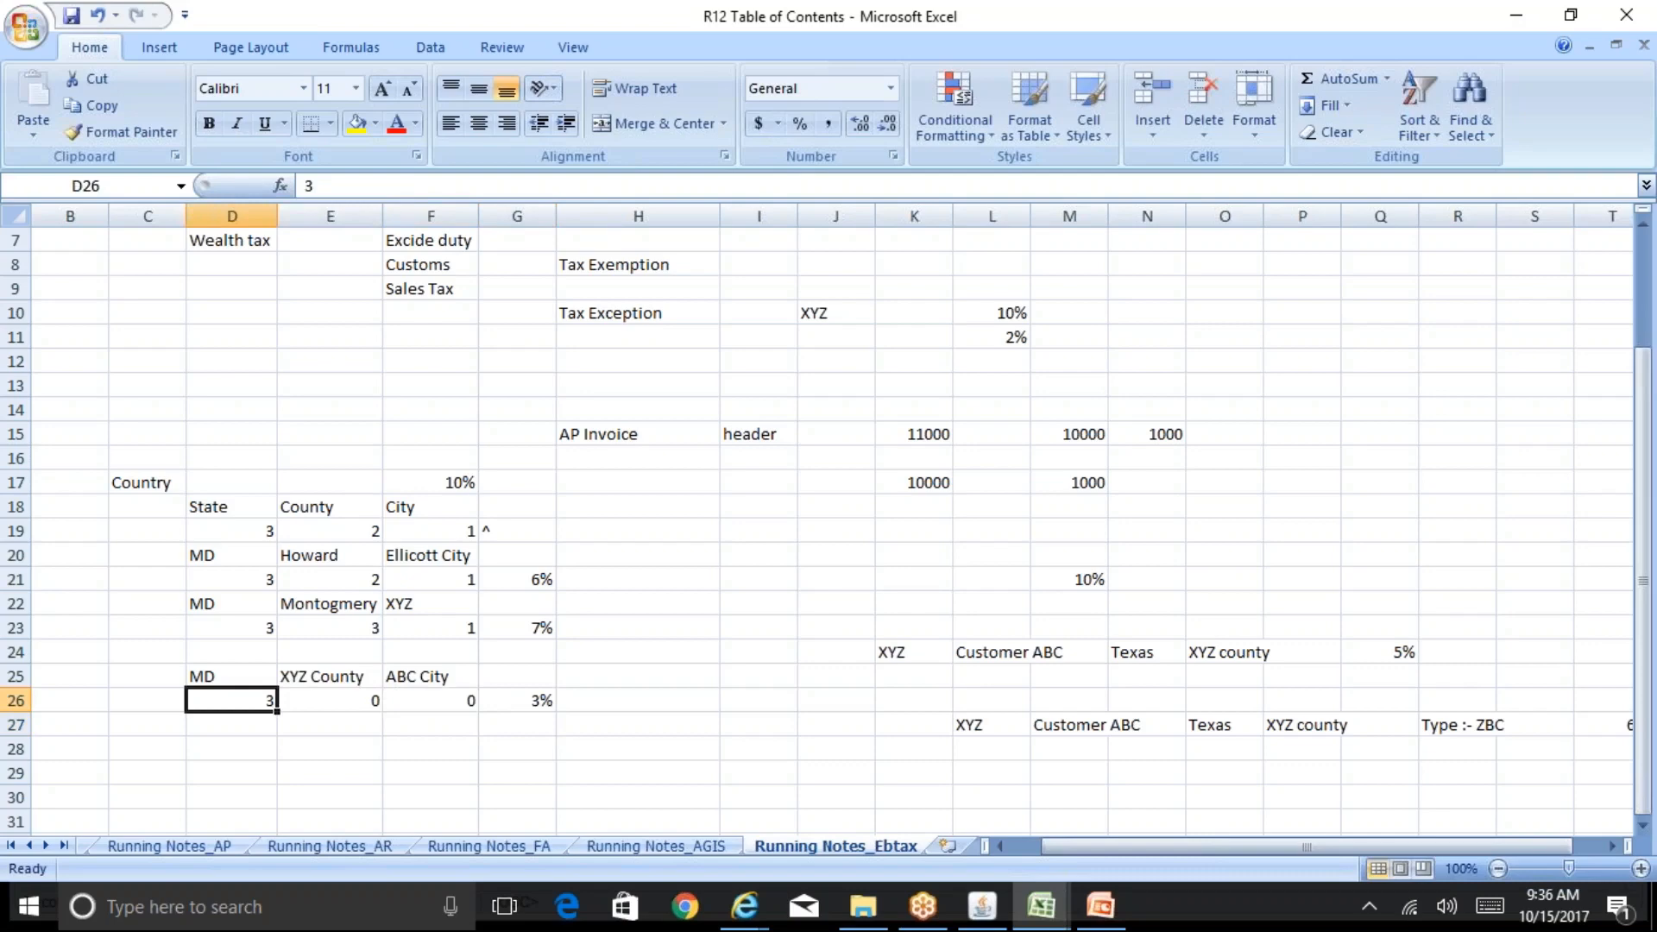
key(Right)
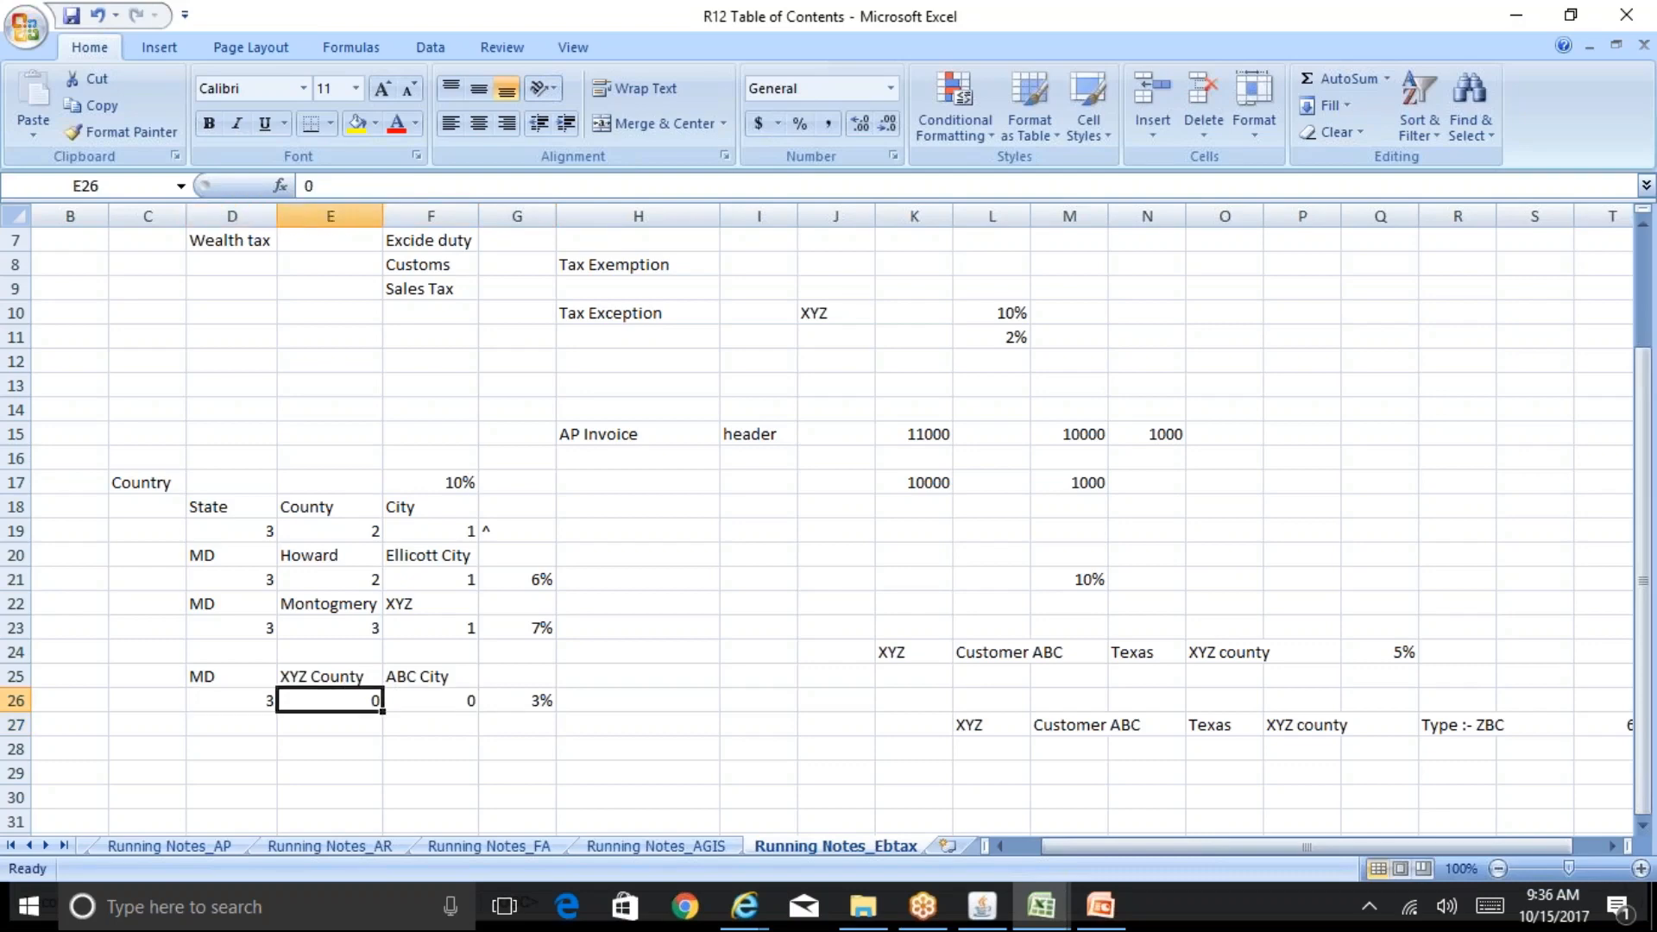
key(Right)
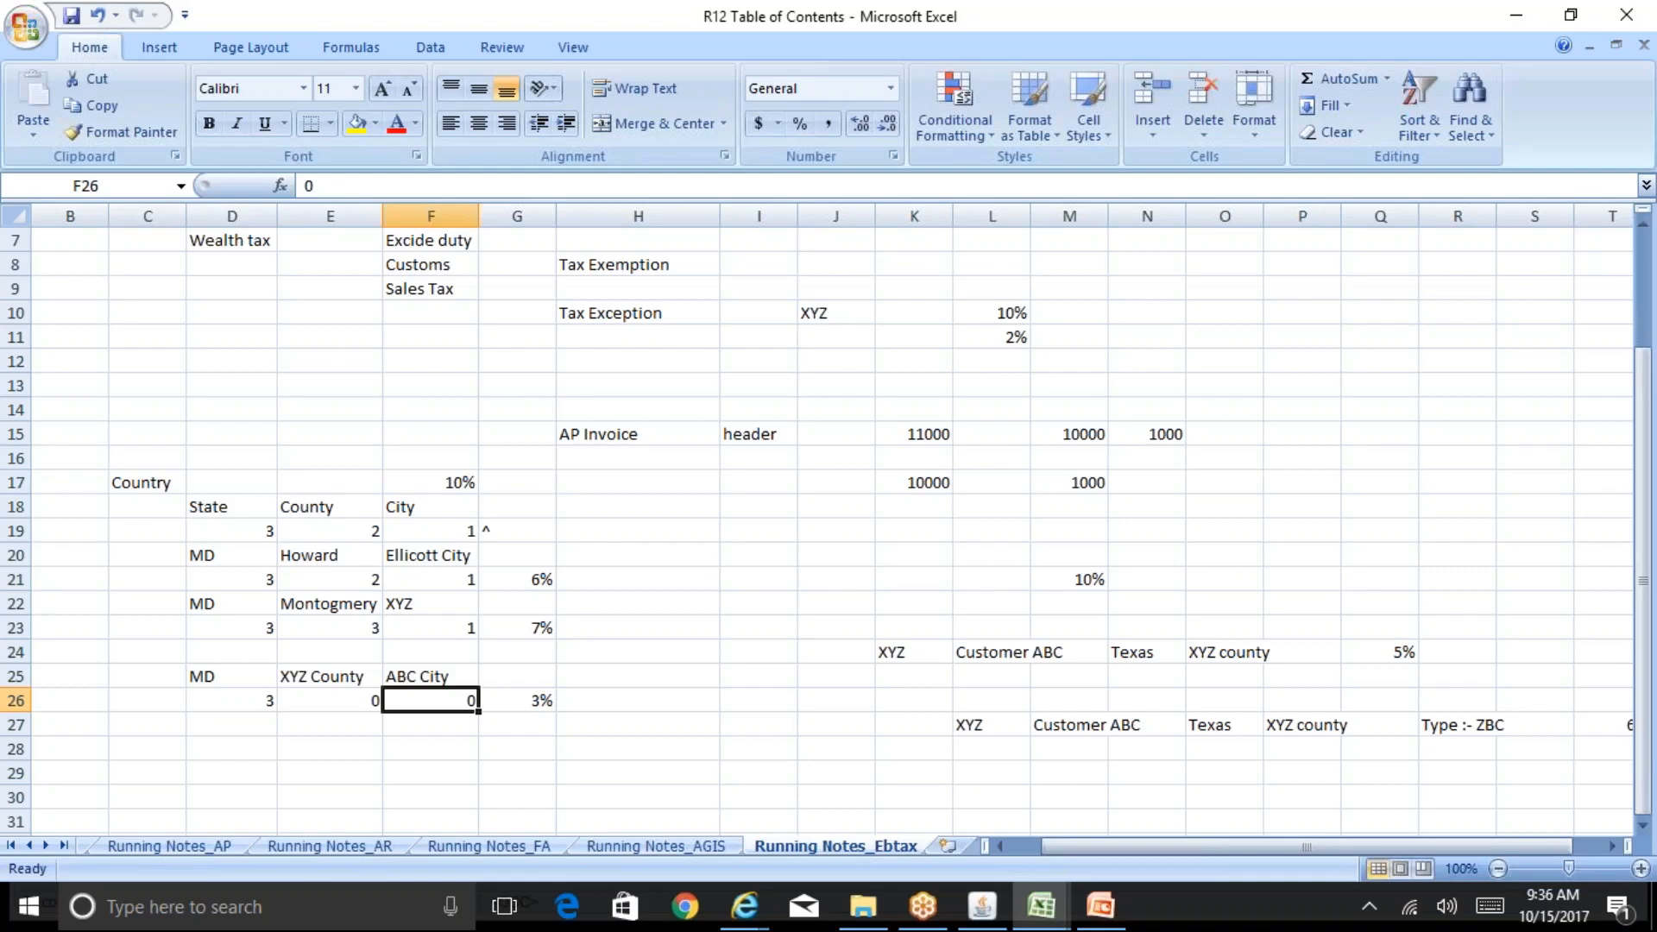
key(Left)
key(Right)
key(Left)
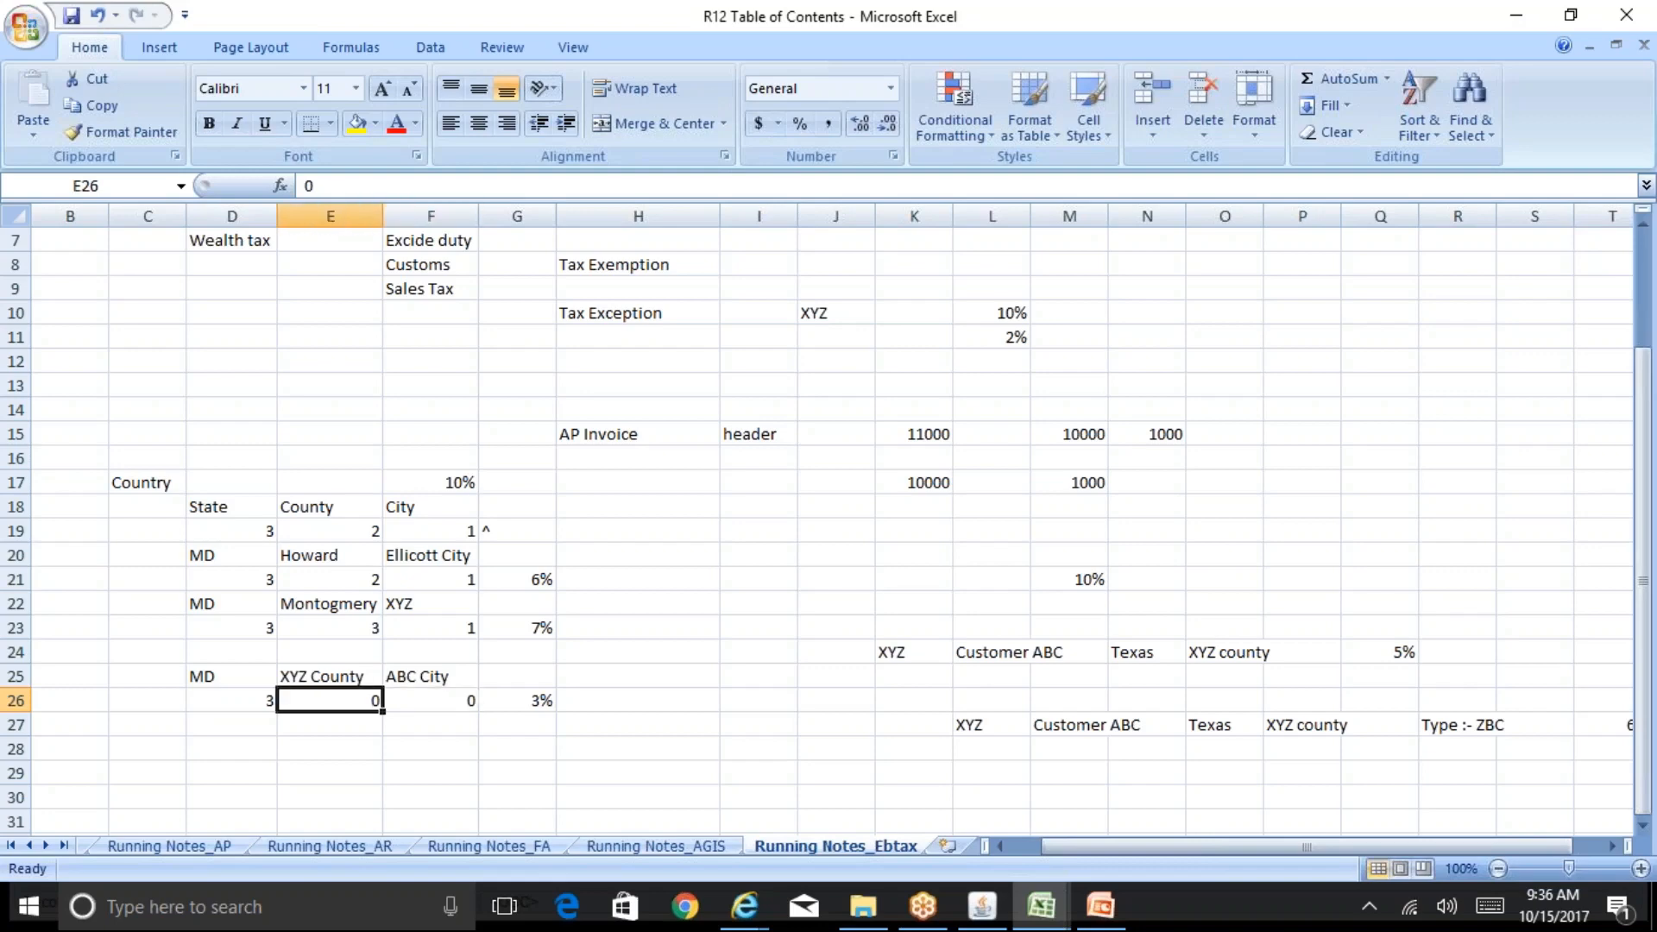
key(Left)
key(Right)
key(Right)
key(Right)
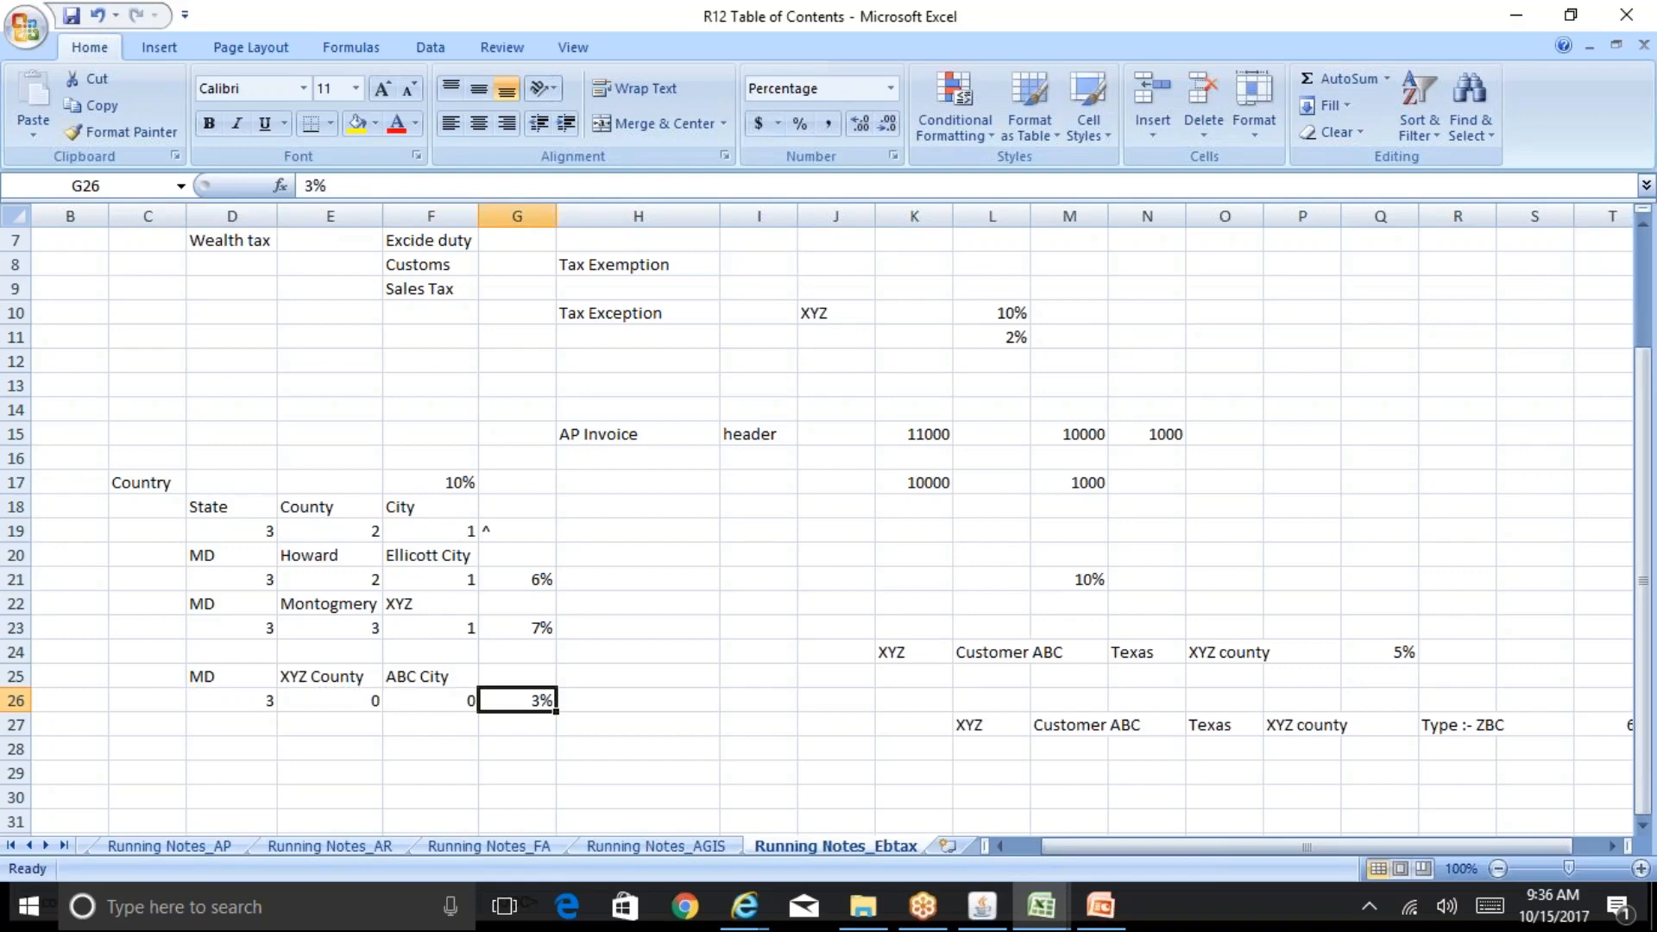
key(Left)
key(Left)
key(Left)
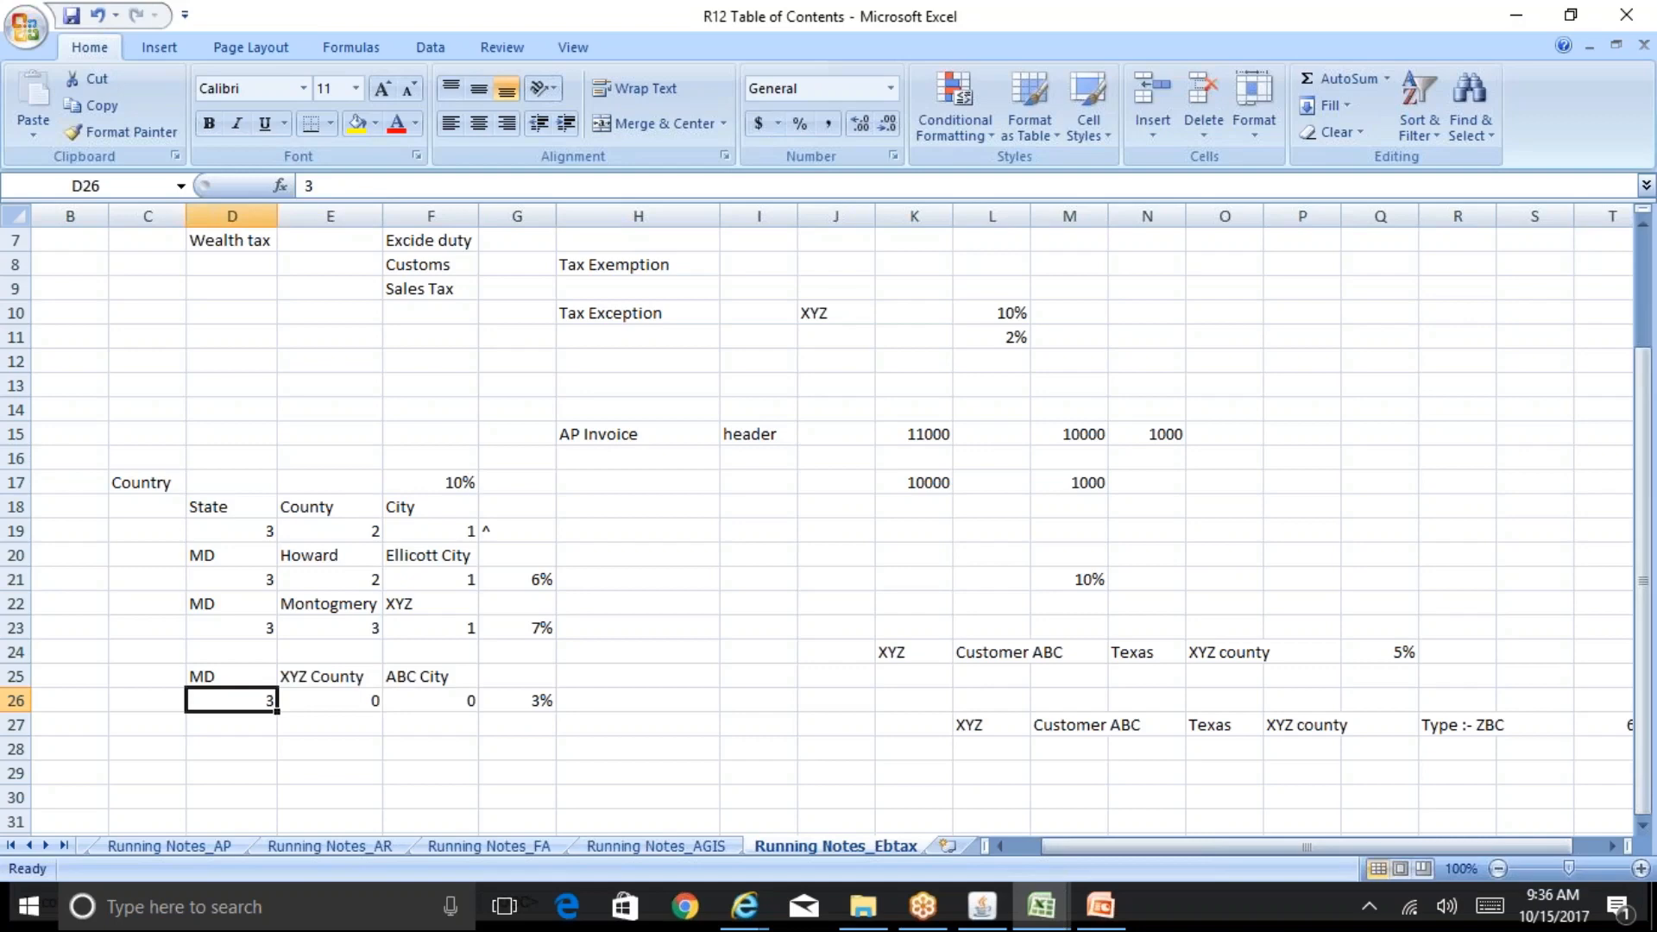
key(Right)
key(Right)
key(Right)
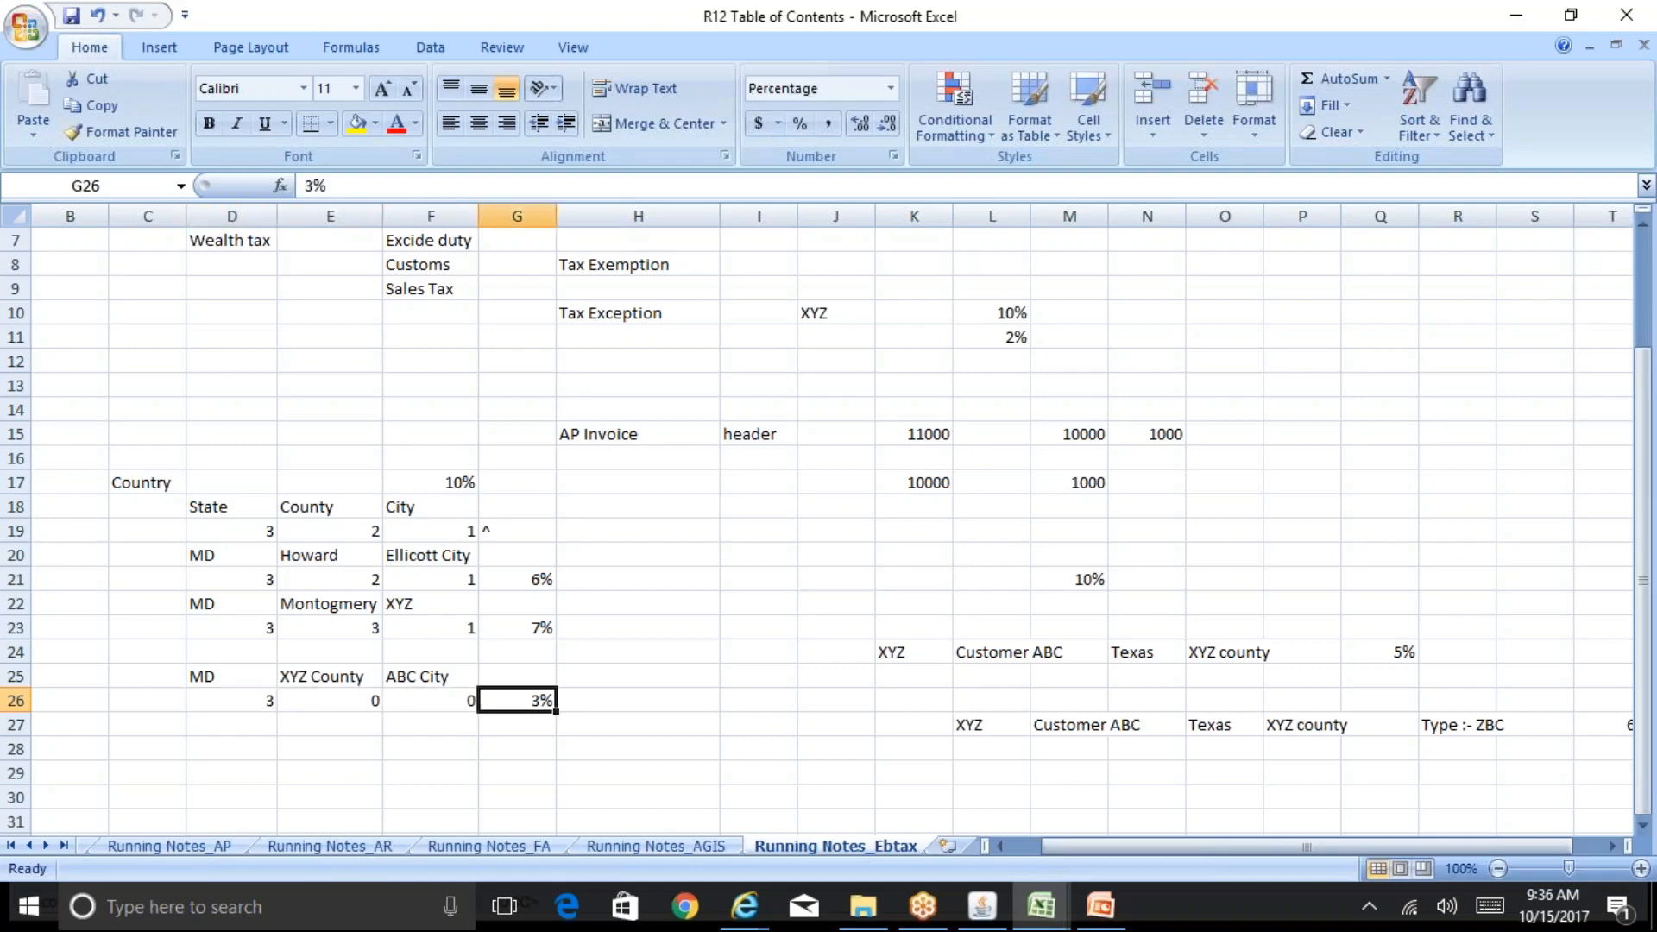
key(Left)
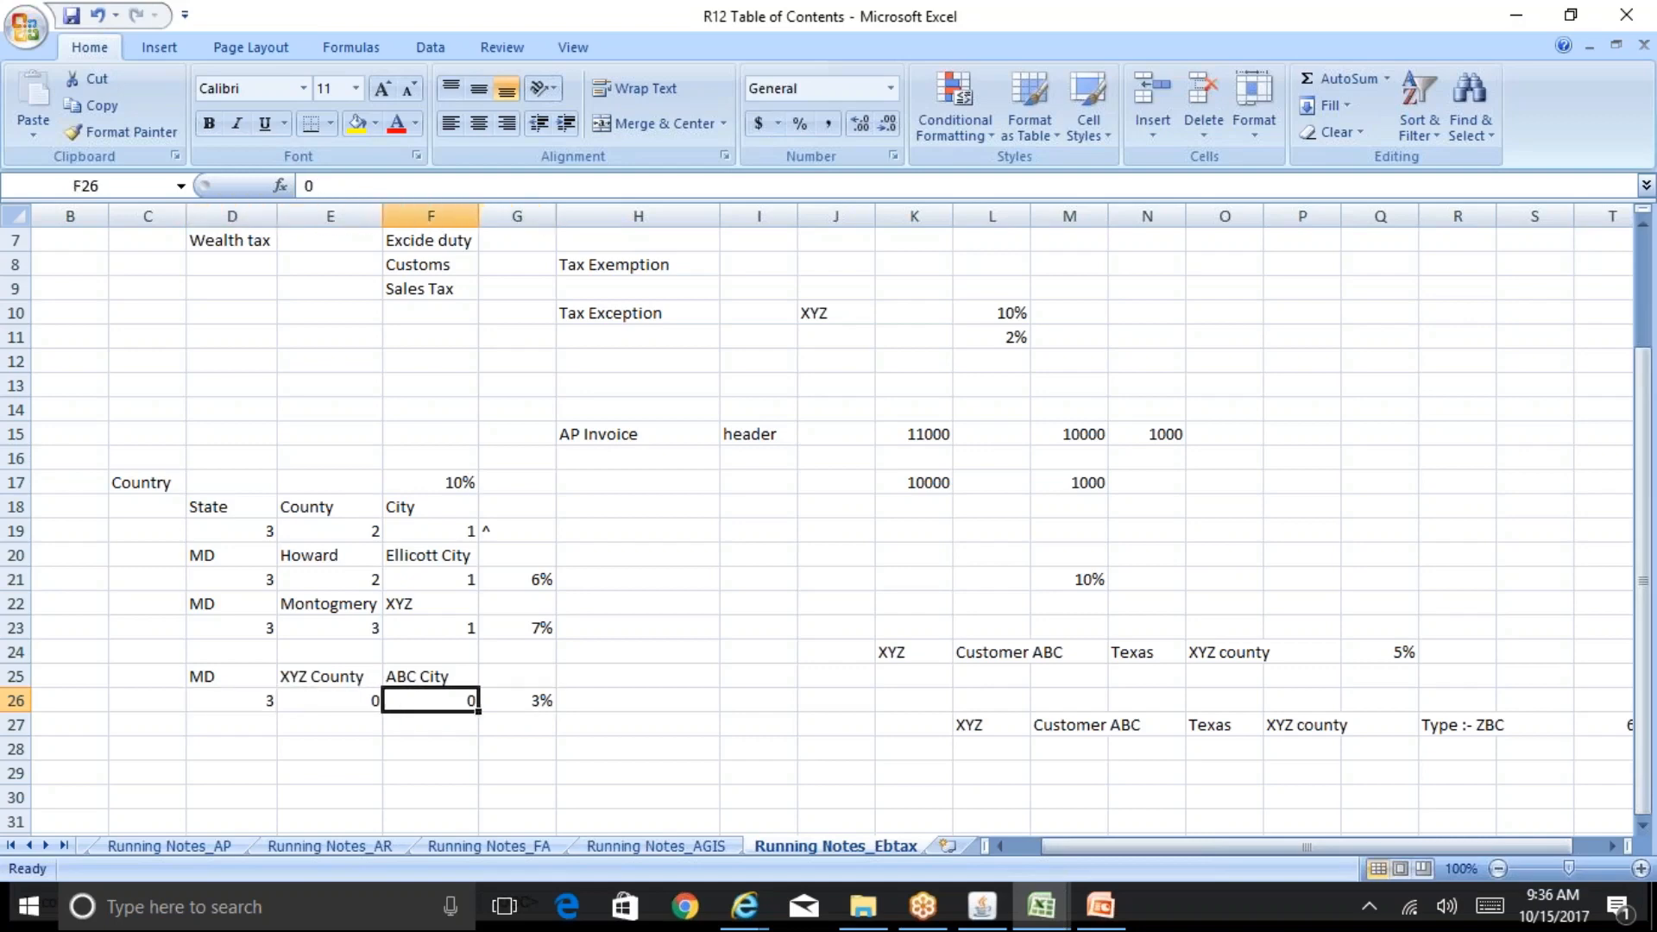
key(Left)
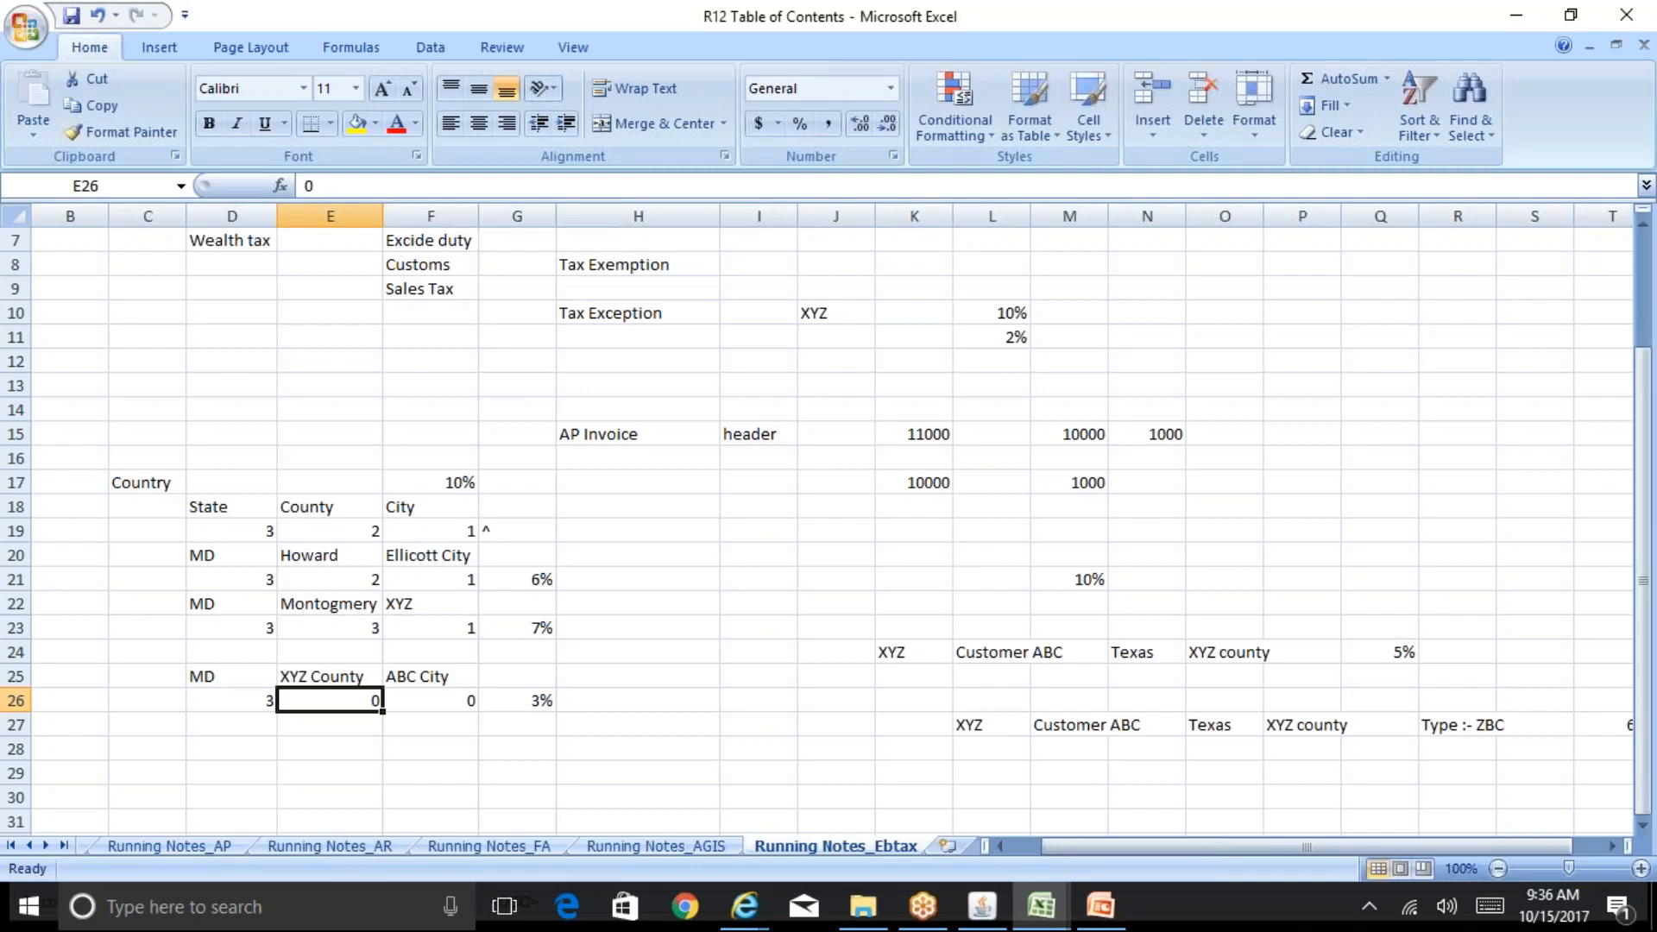
click(431, 700)
click(330, 700)
click(232, 700)
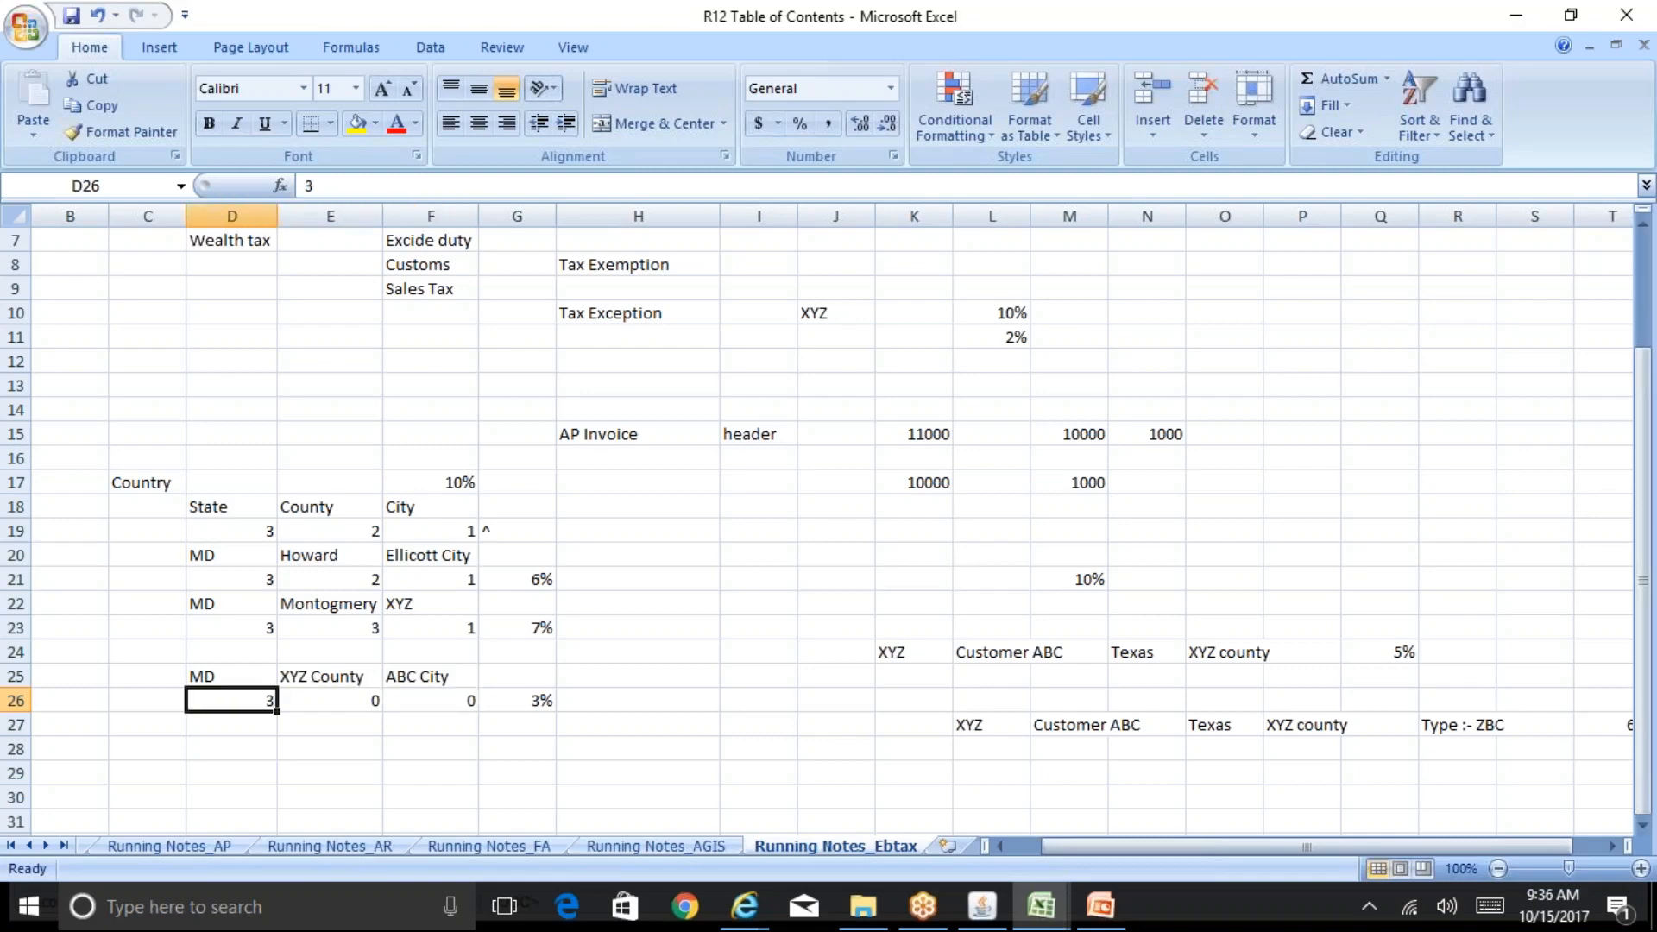
click(330, 700)
click(431, 700)
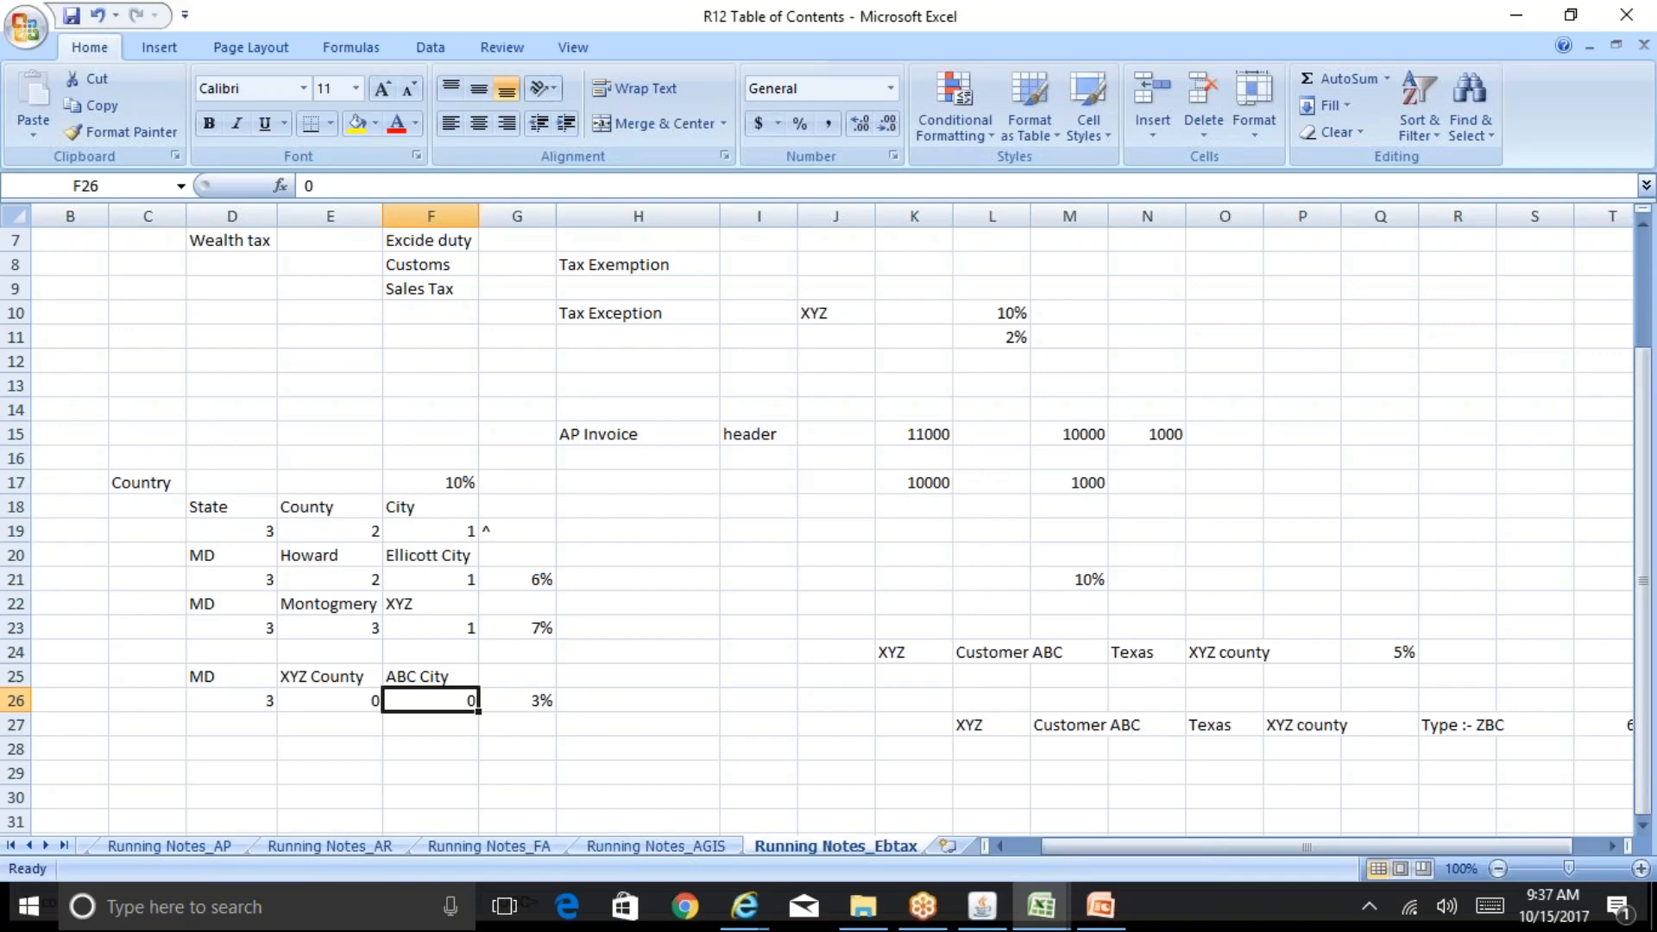
key(Left)
key(Right)
key(Left)
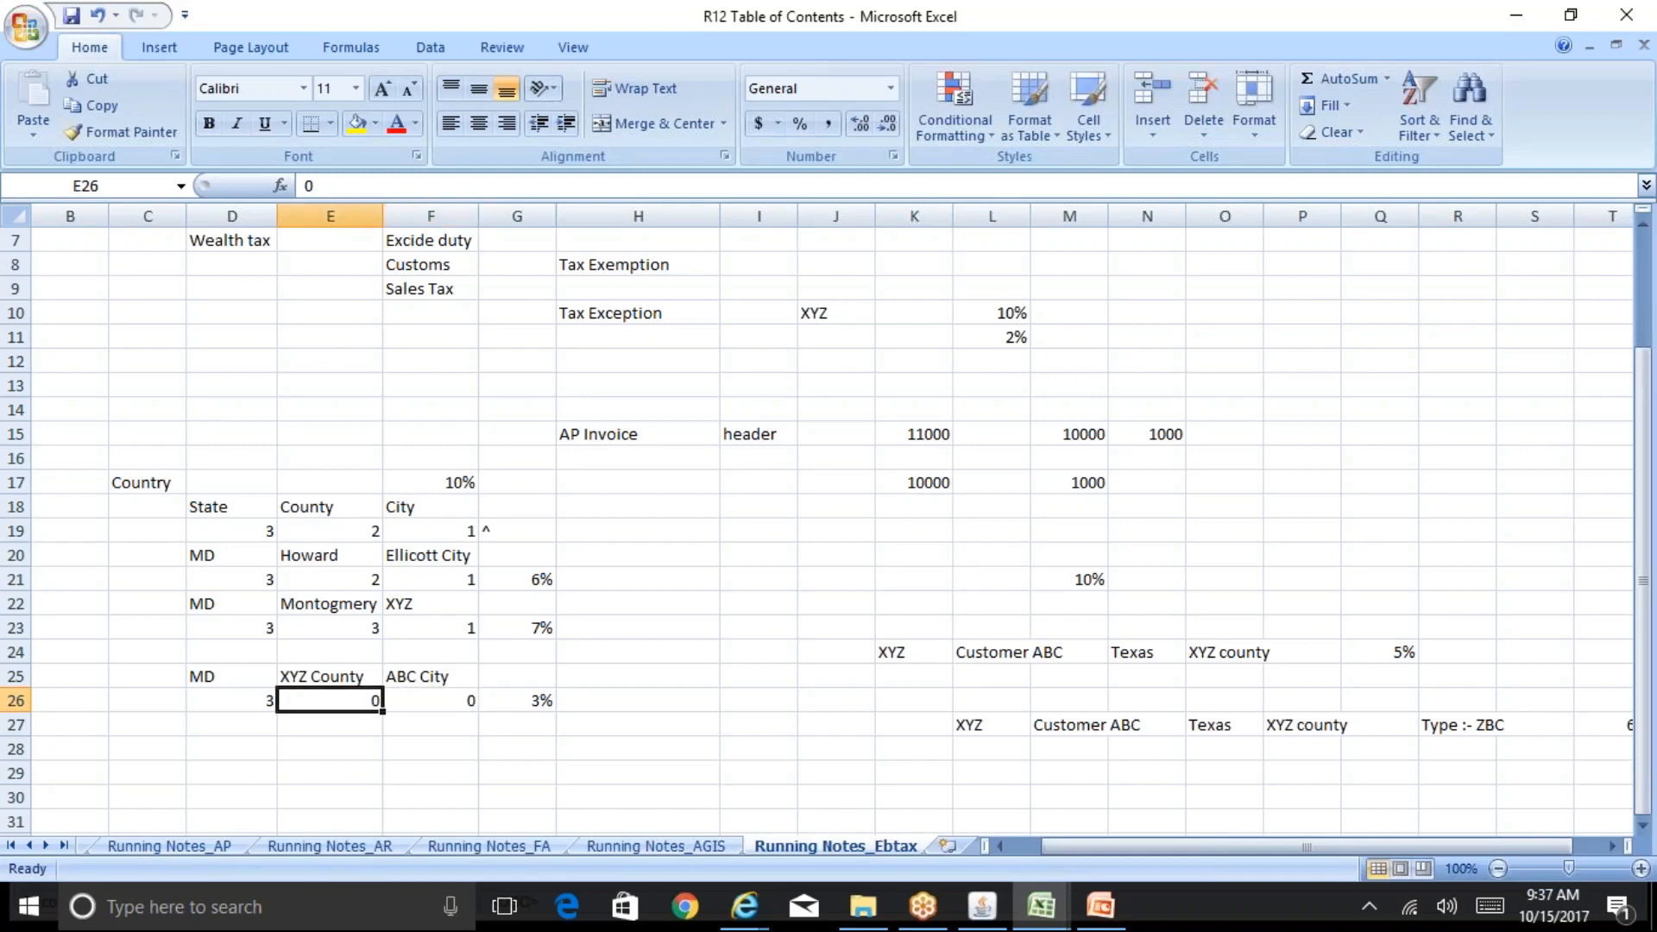
Step: Clear the county and city rate cells and the XYZ County name in the new rows
key(Delete)
key(Right)
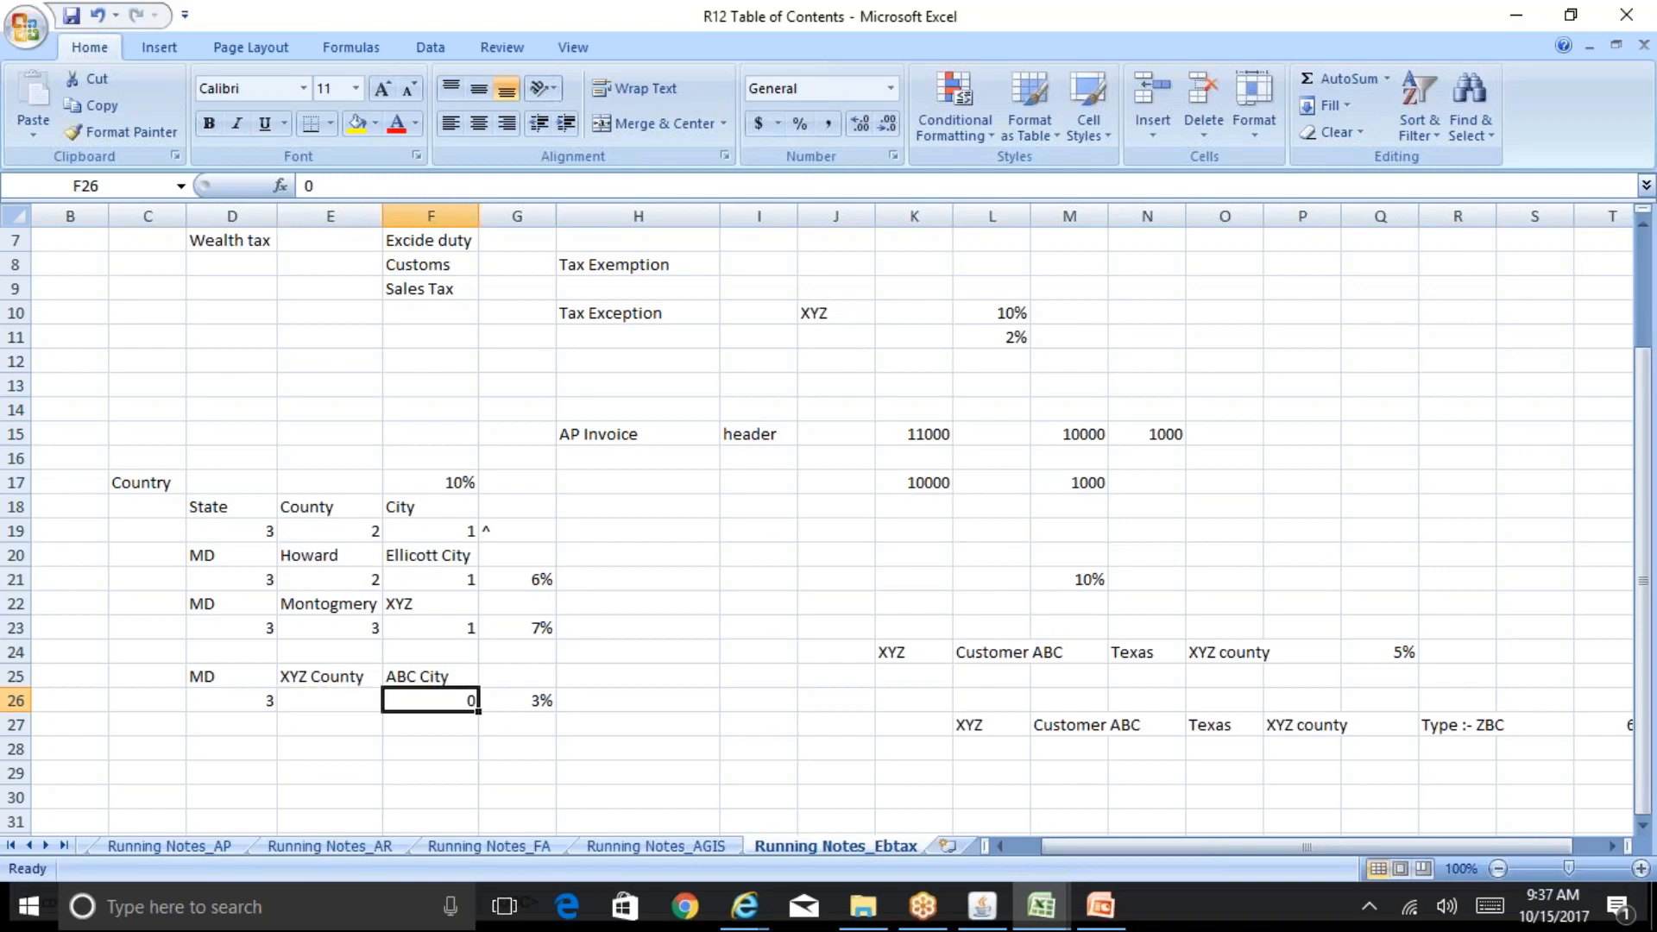
key(Delete)
key(Up)
key(Left)
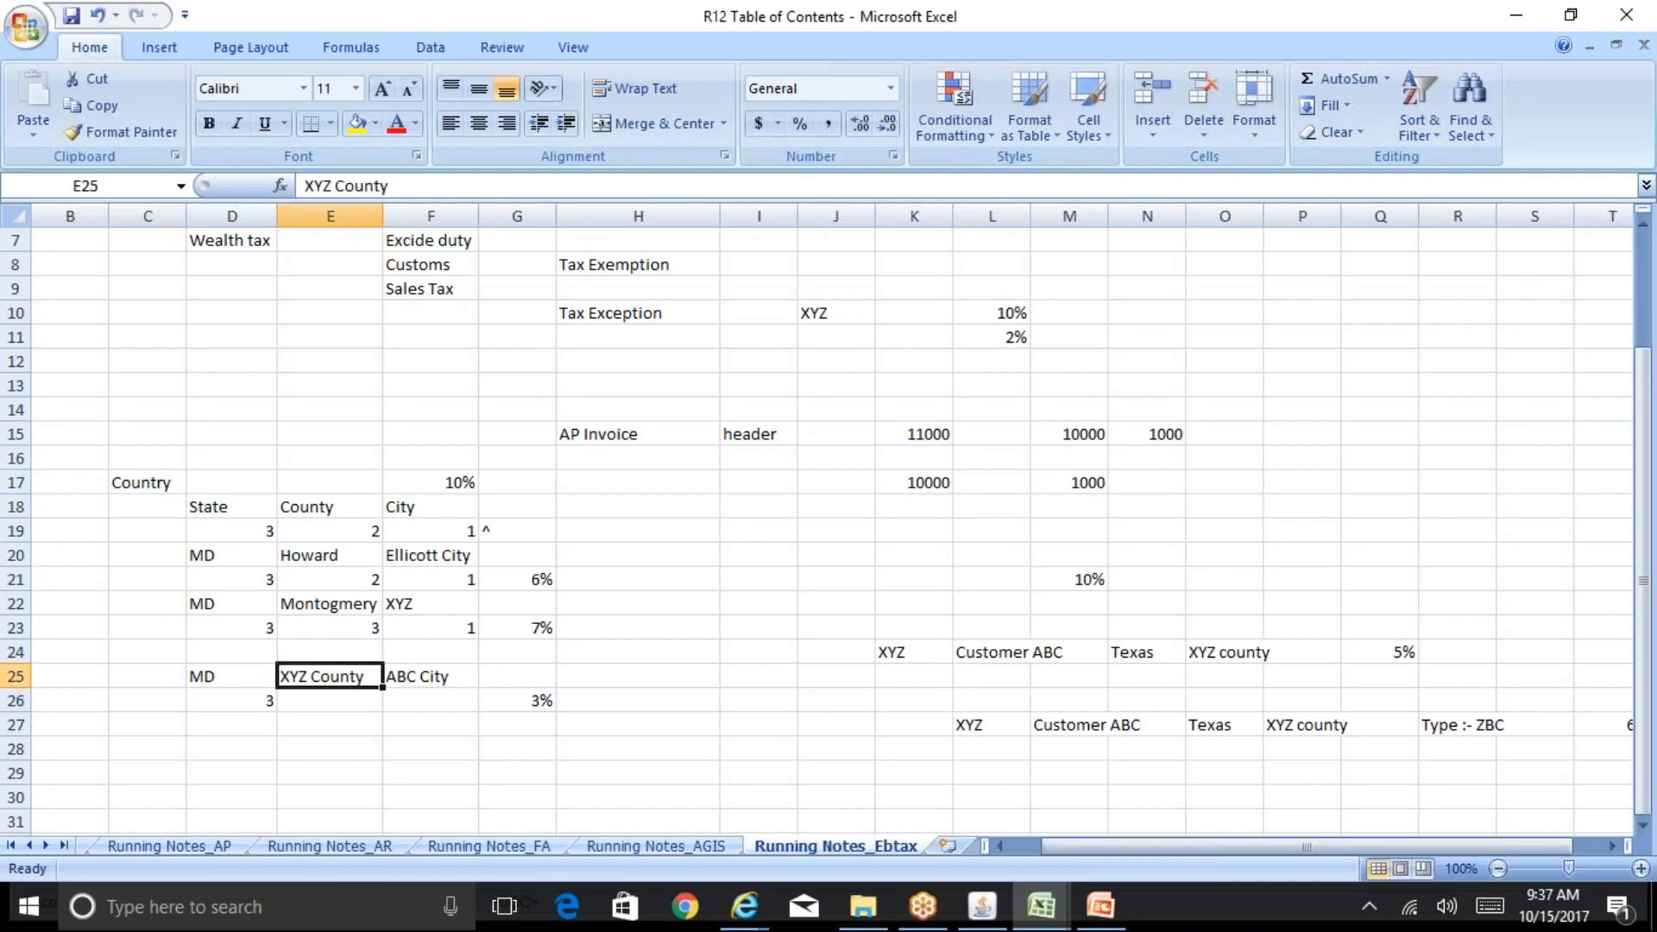
key(Delete)
key(Down)
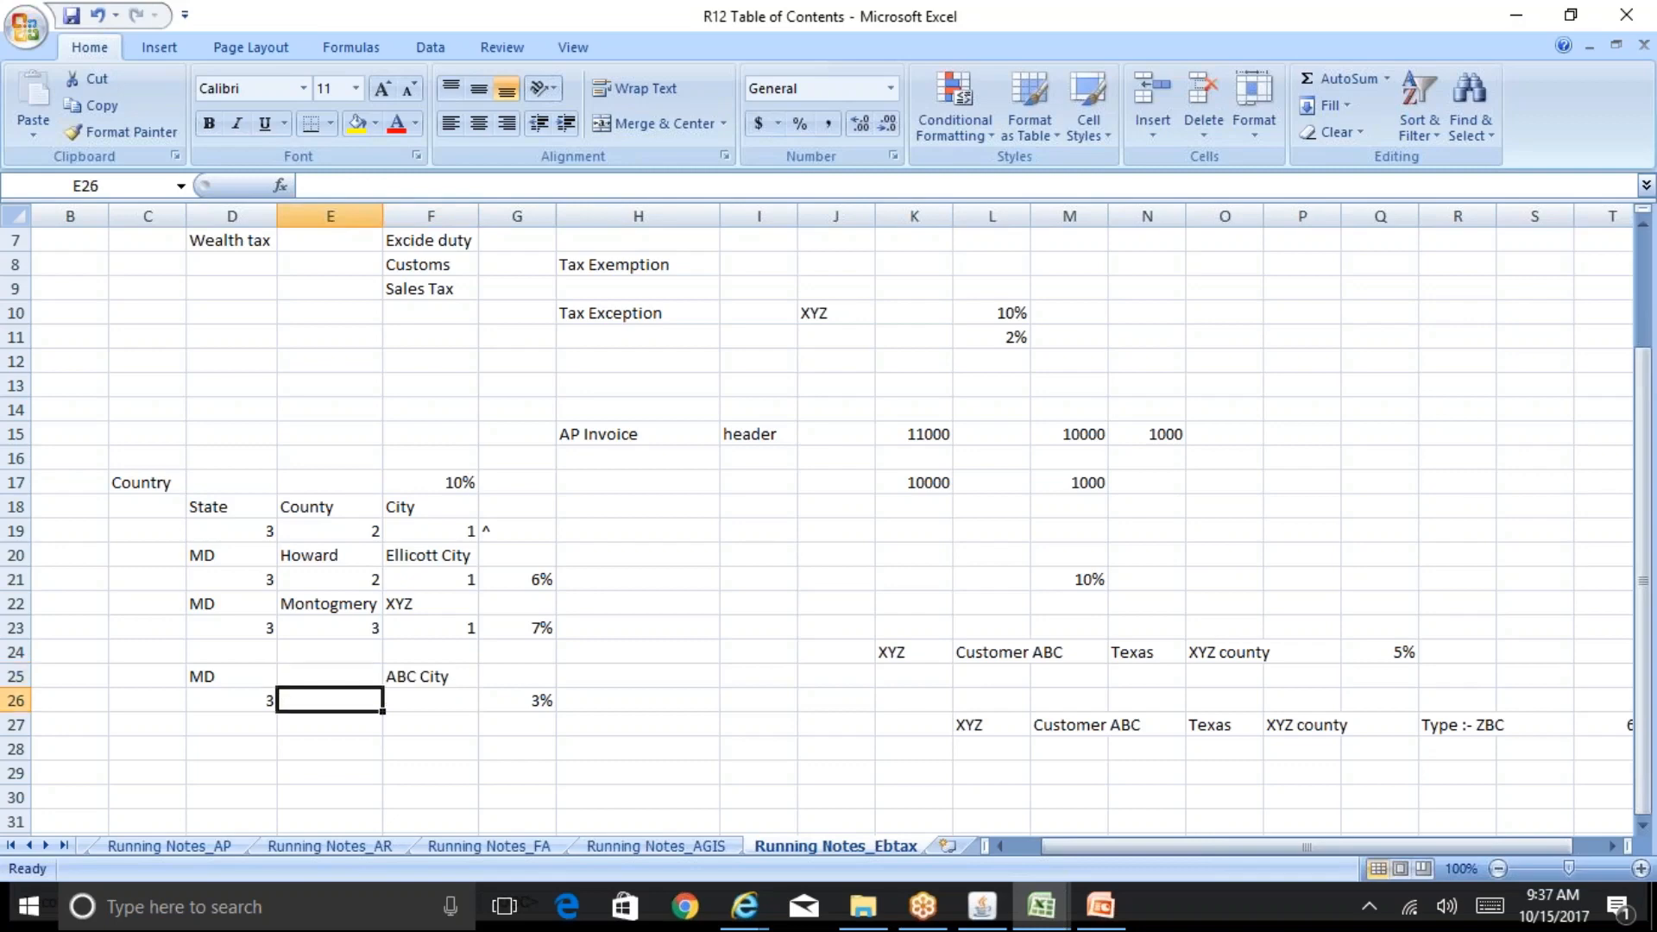
key(Left)
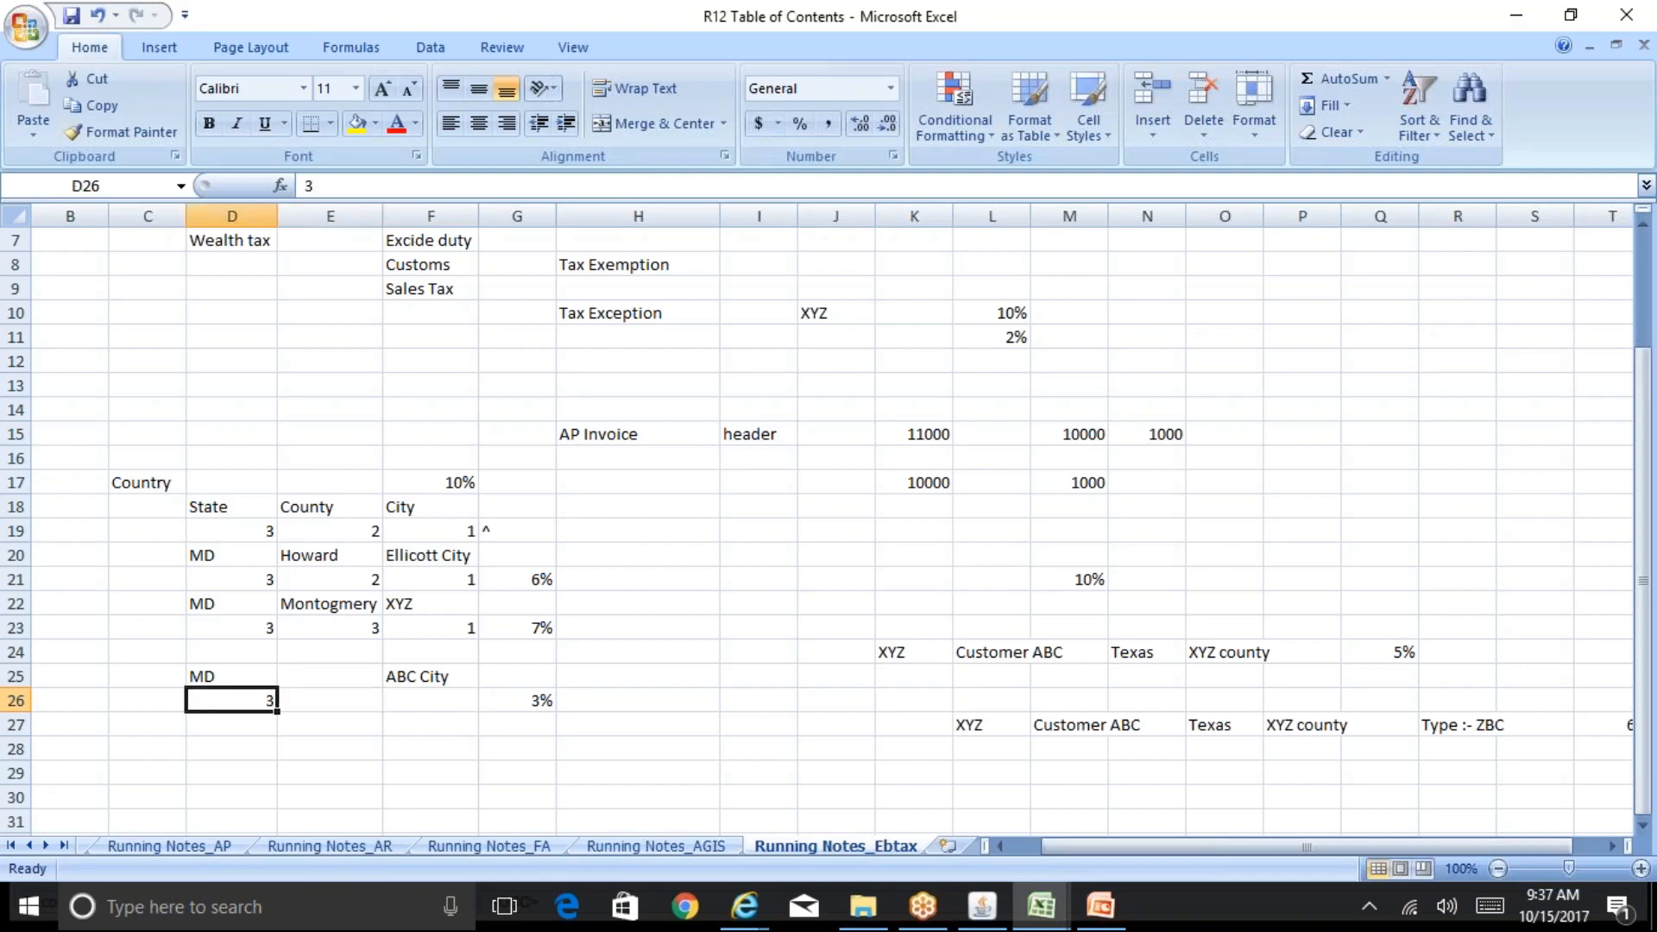
key(Right)
key(Right)
key(Left)
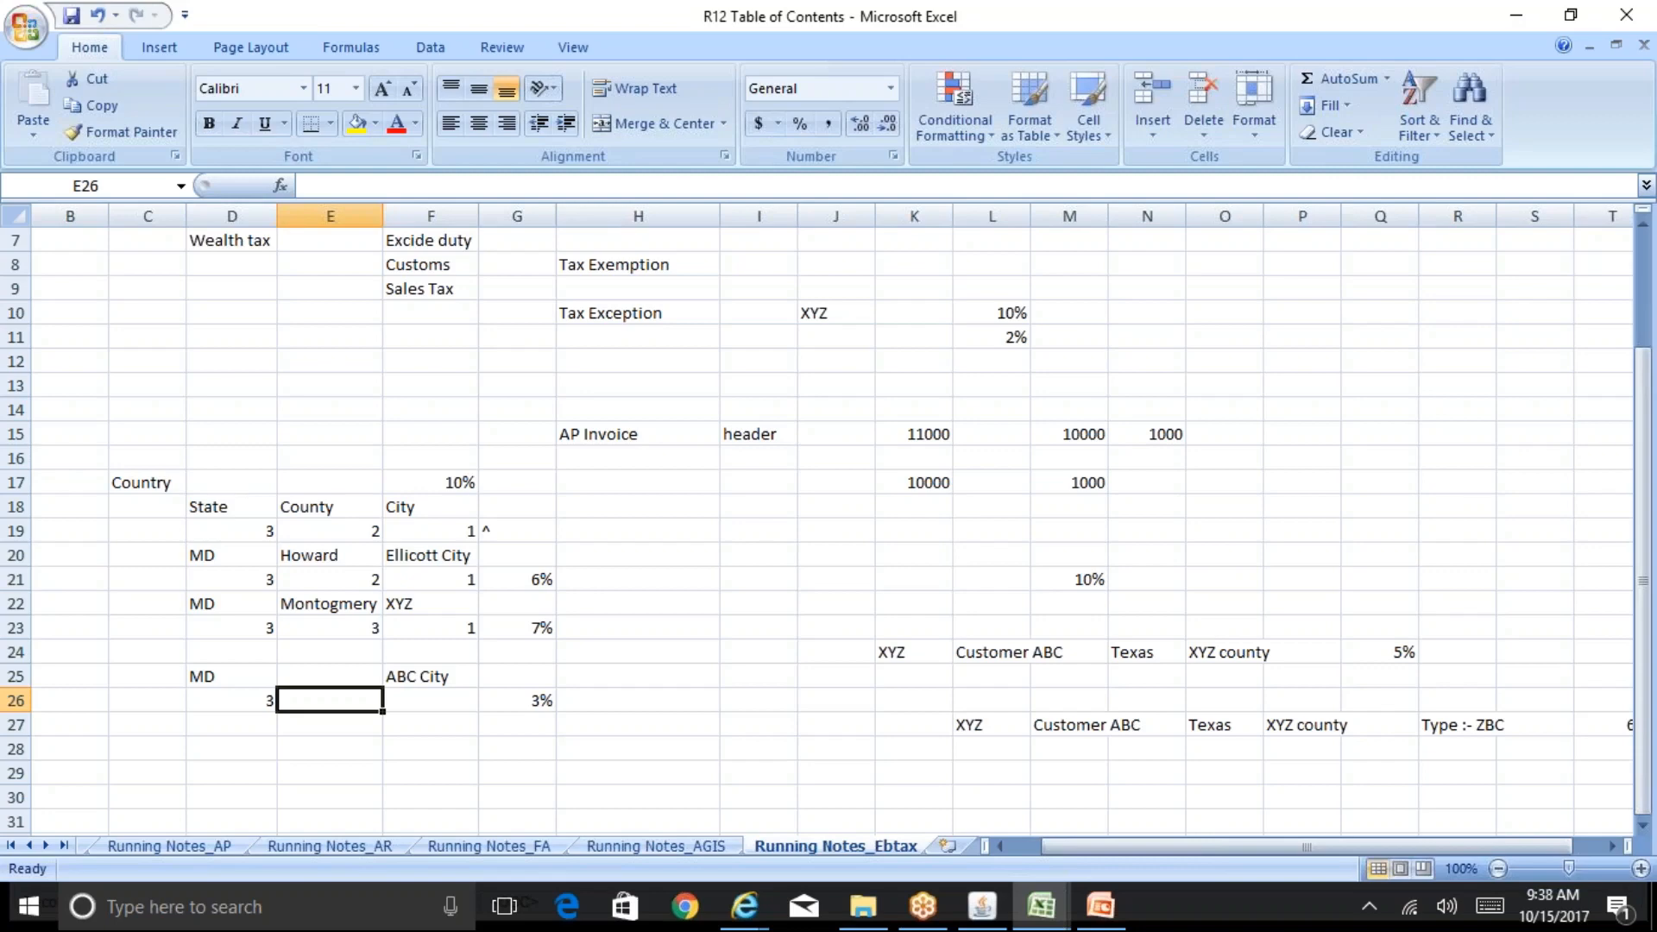
click(517, 700)
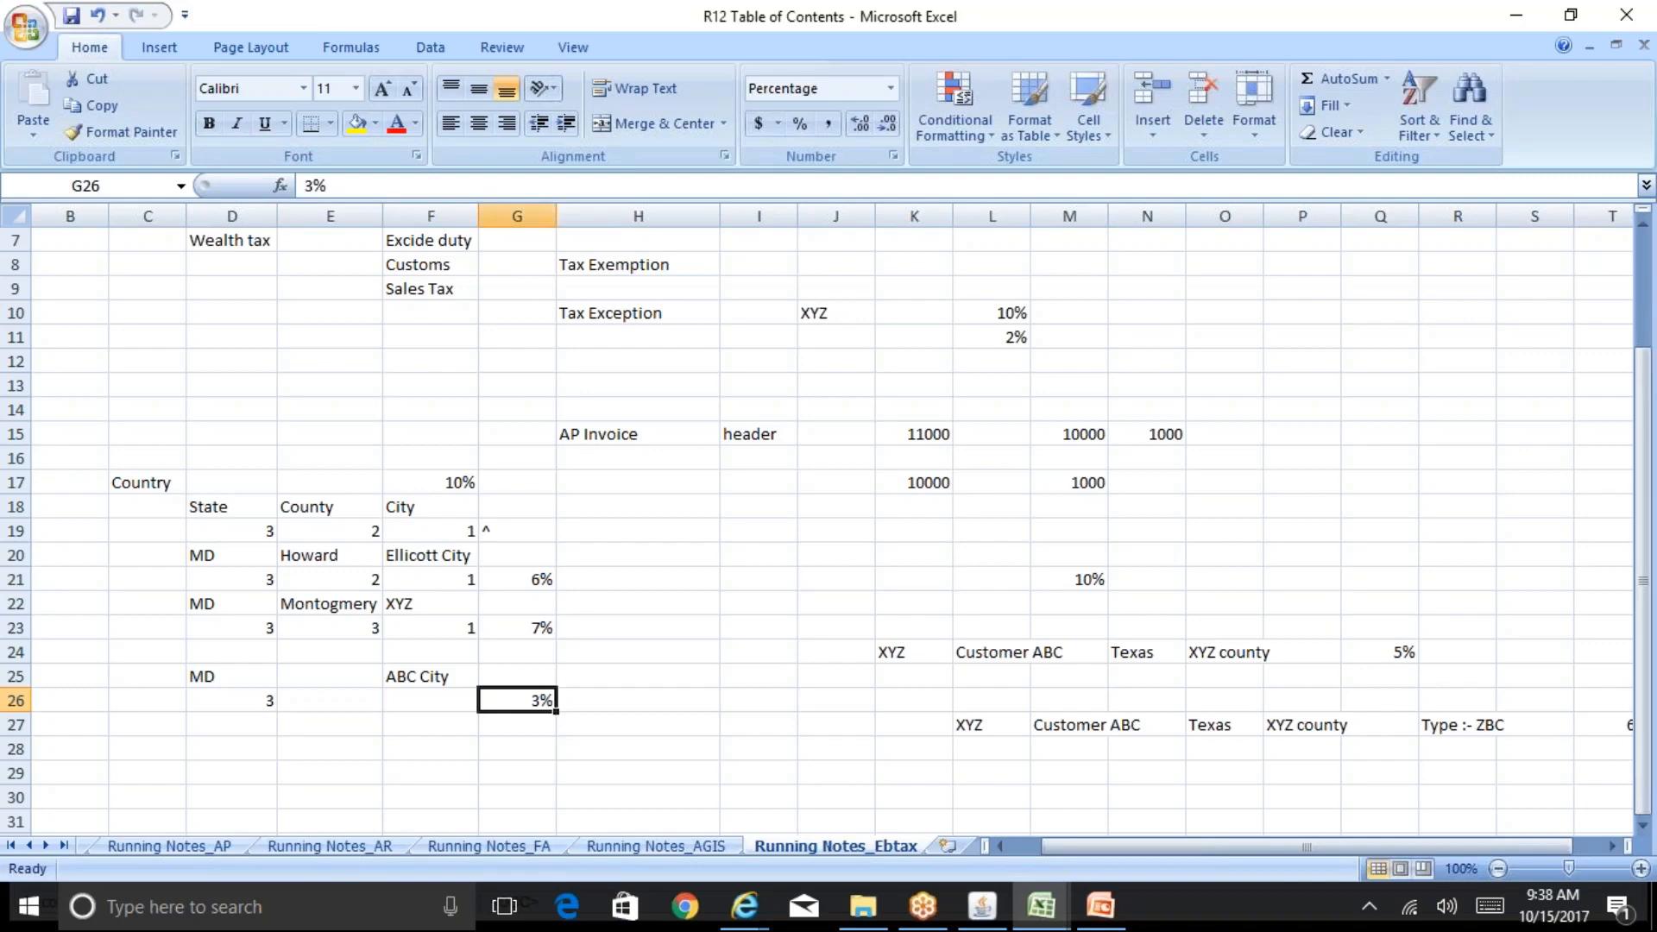
key(Left)
key(Left)
key(Left)
key(Right)
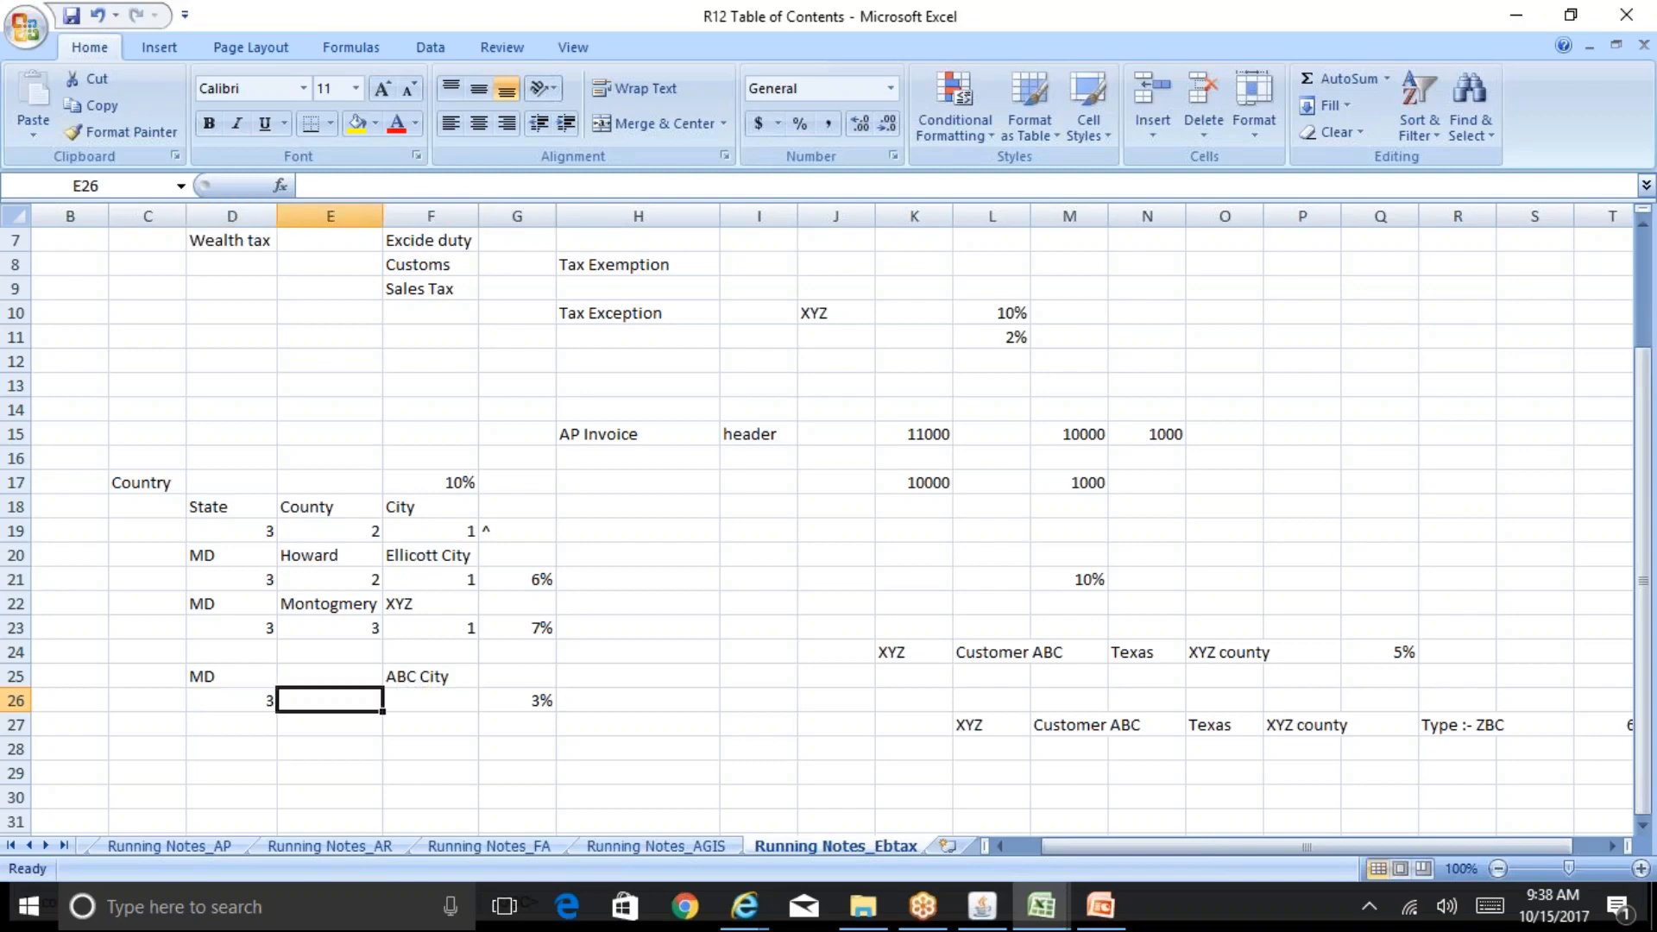
key(Up)
key(Down)
key(Up)
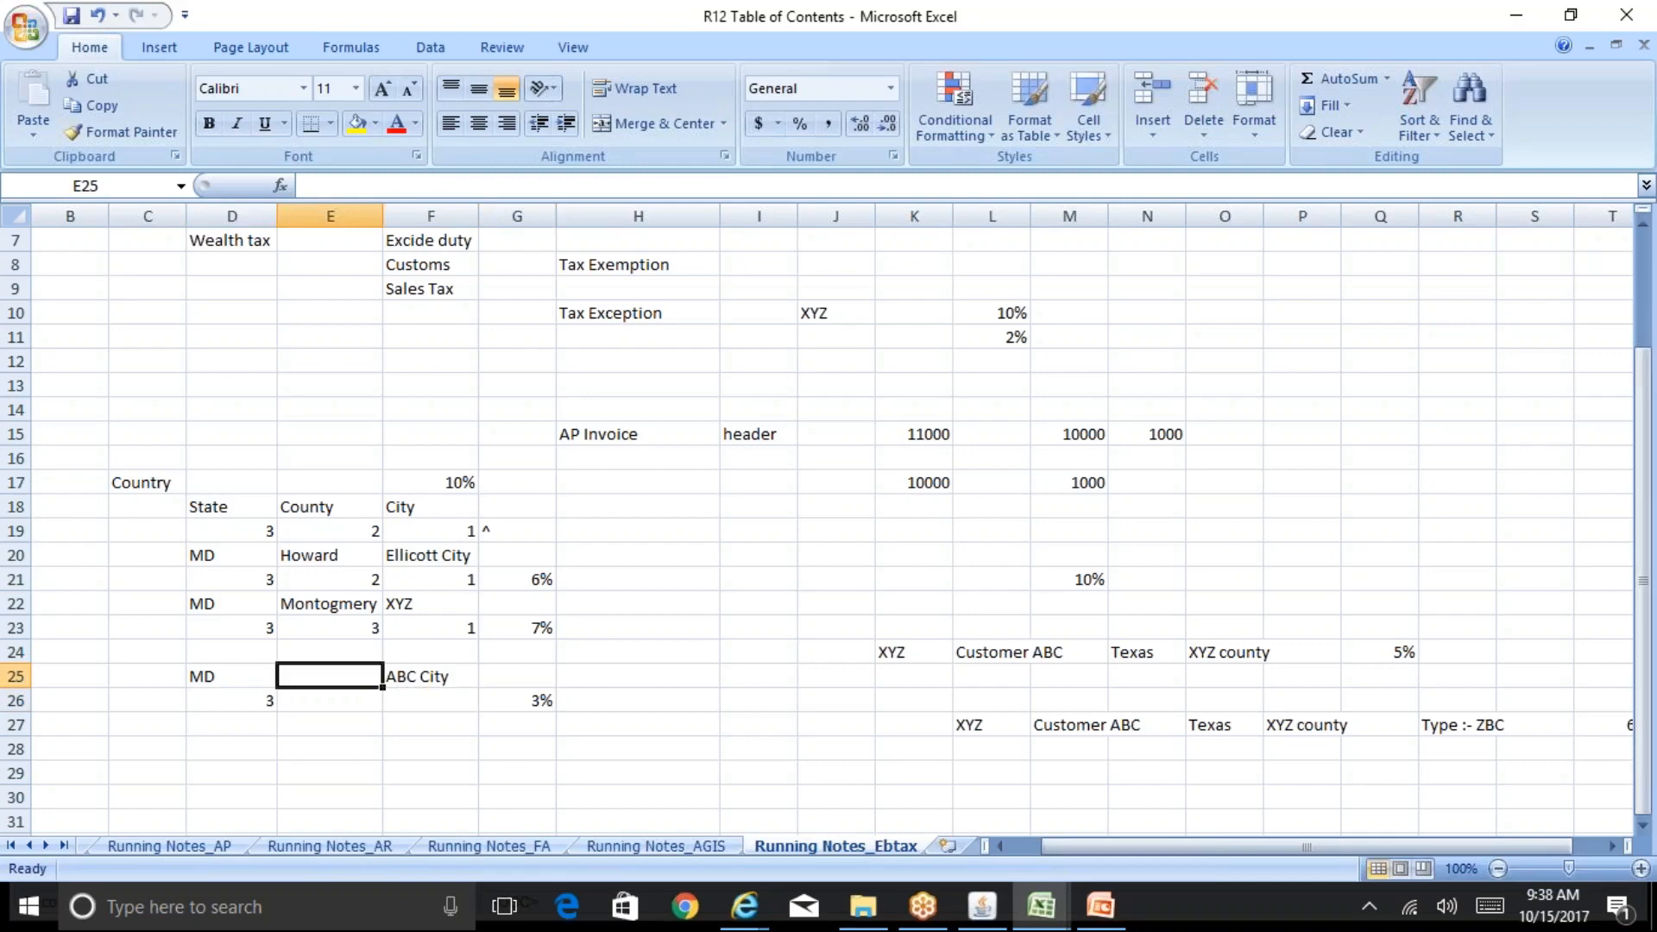
text(Californa)
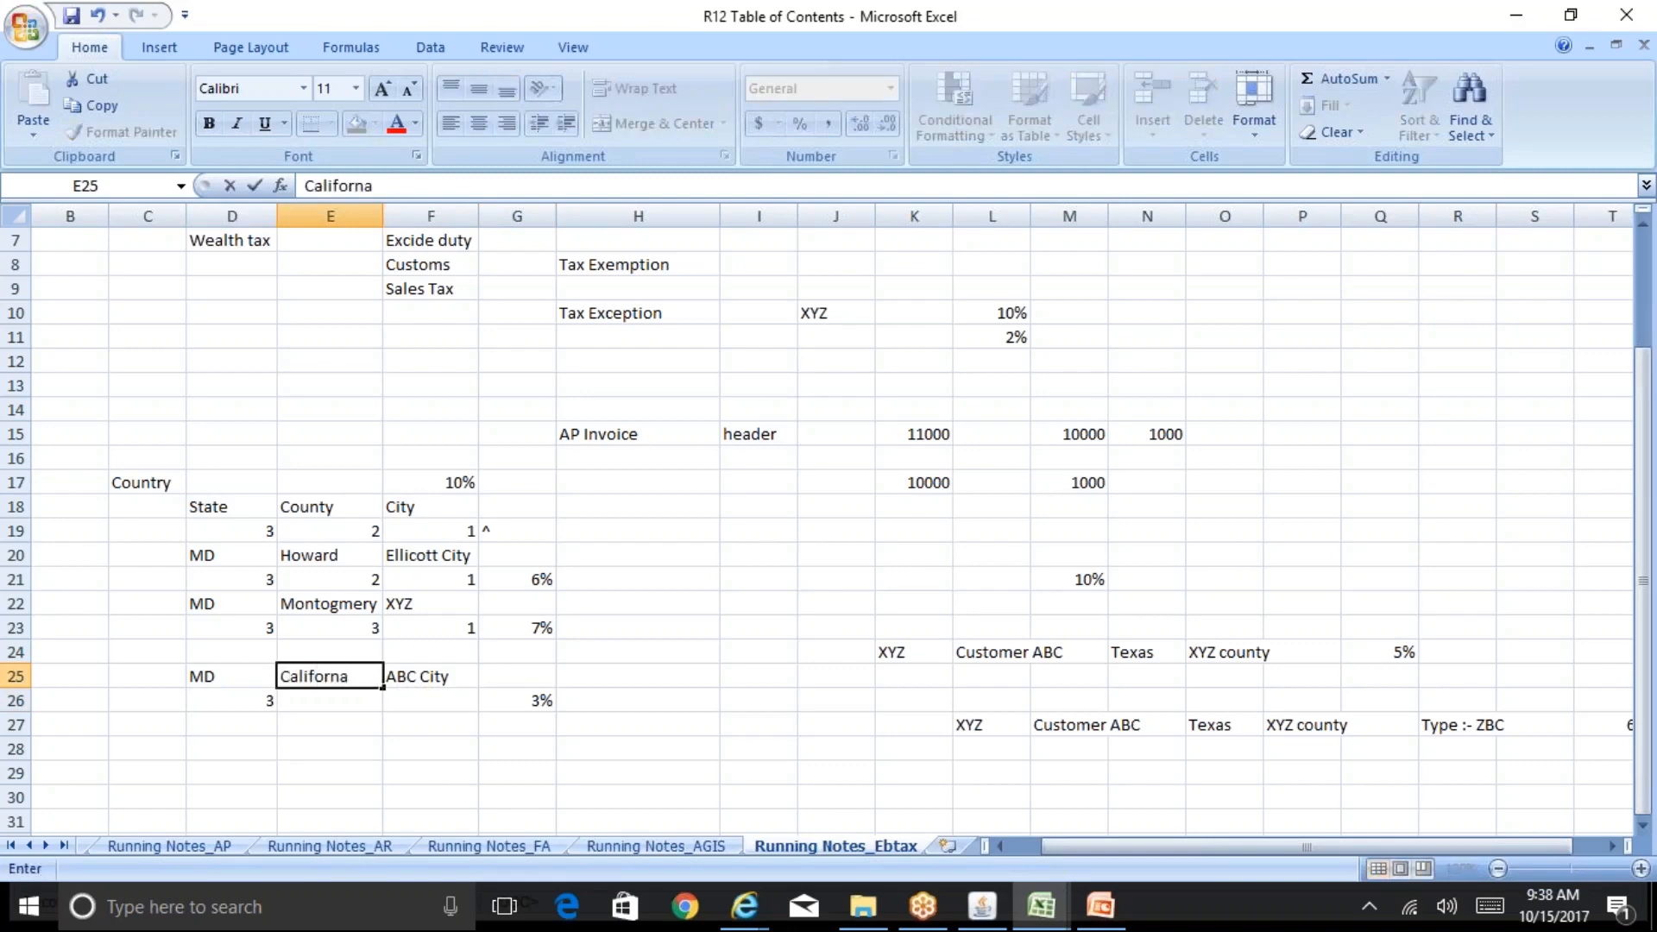
key(BackSpace)
key(Escape)
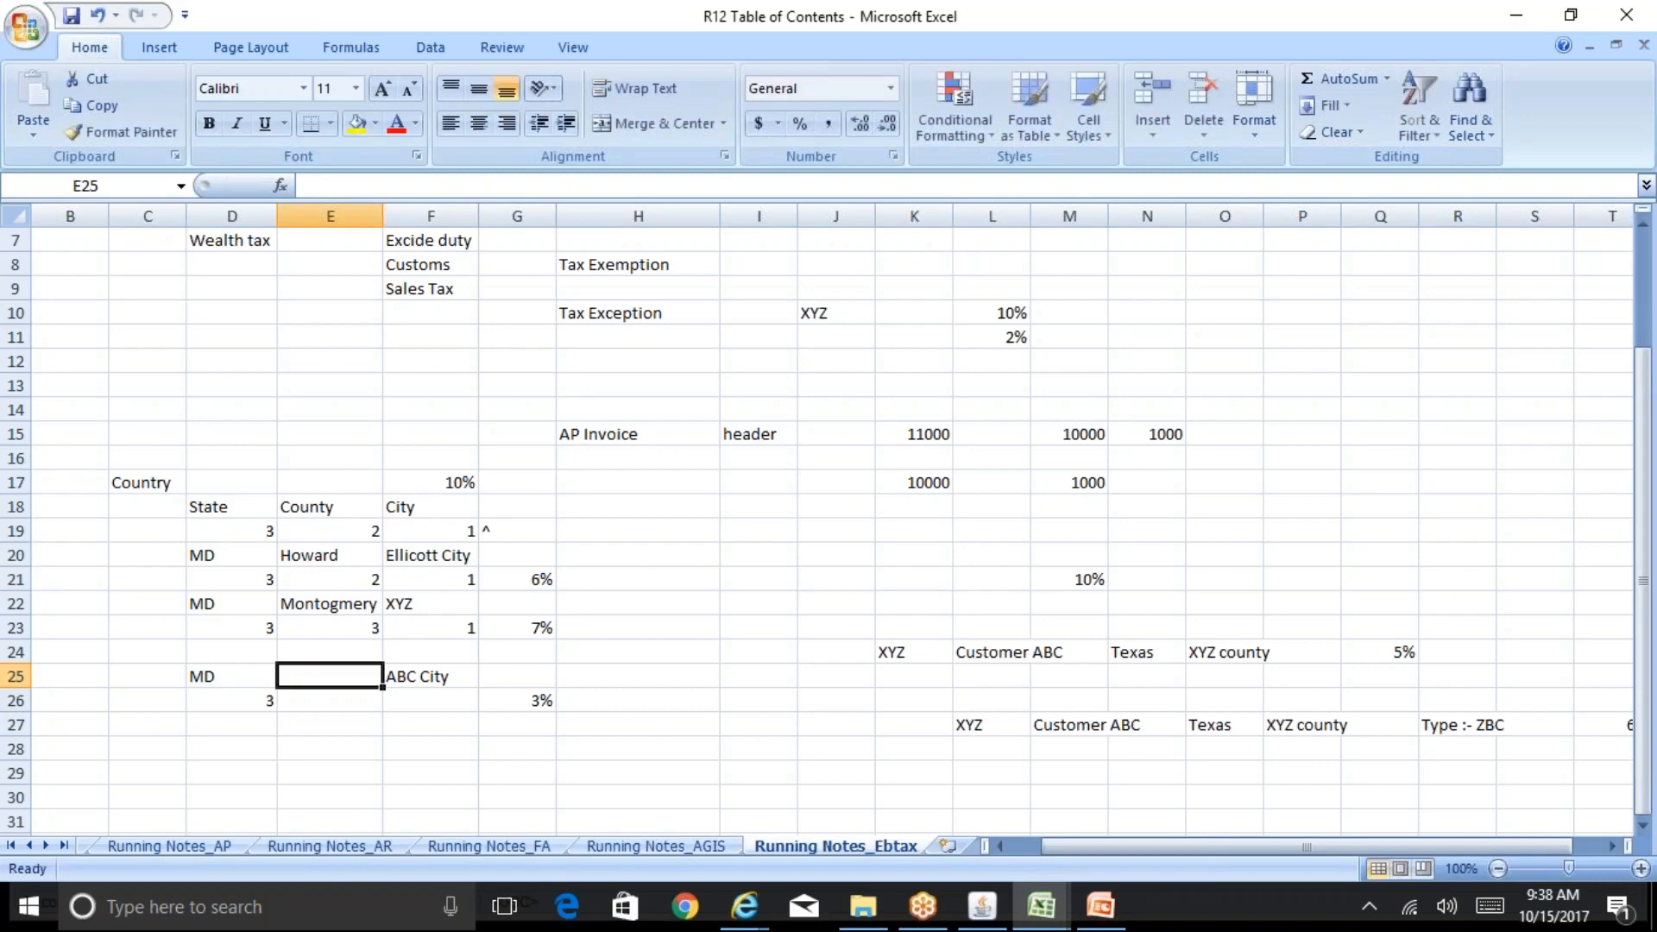
Step: Enter Las Vegas as the county name in the new jurisdiction row
text(Las)
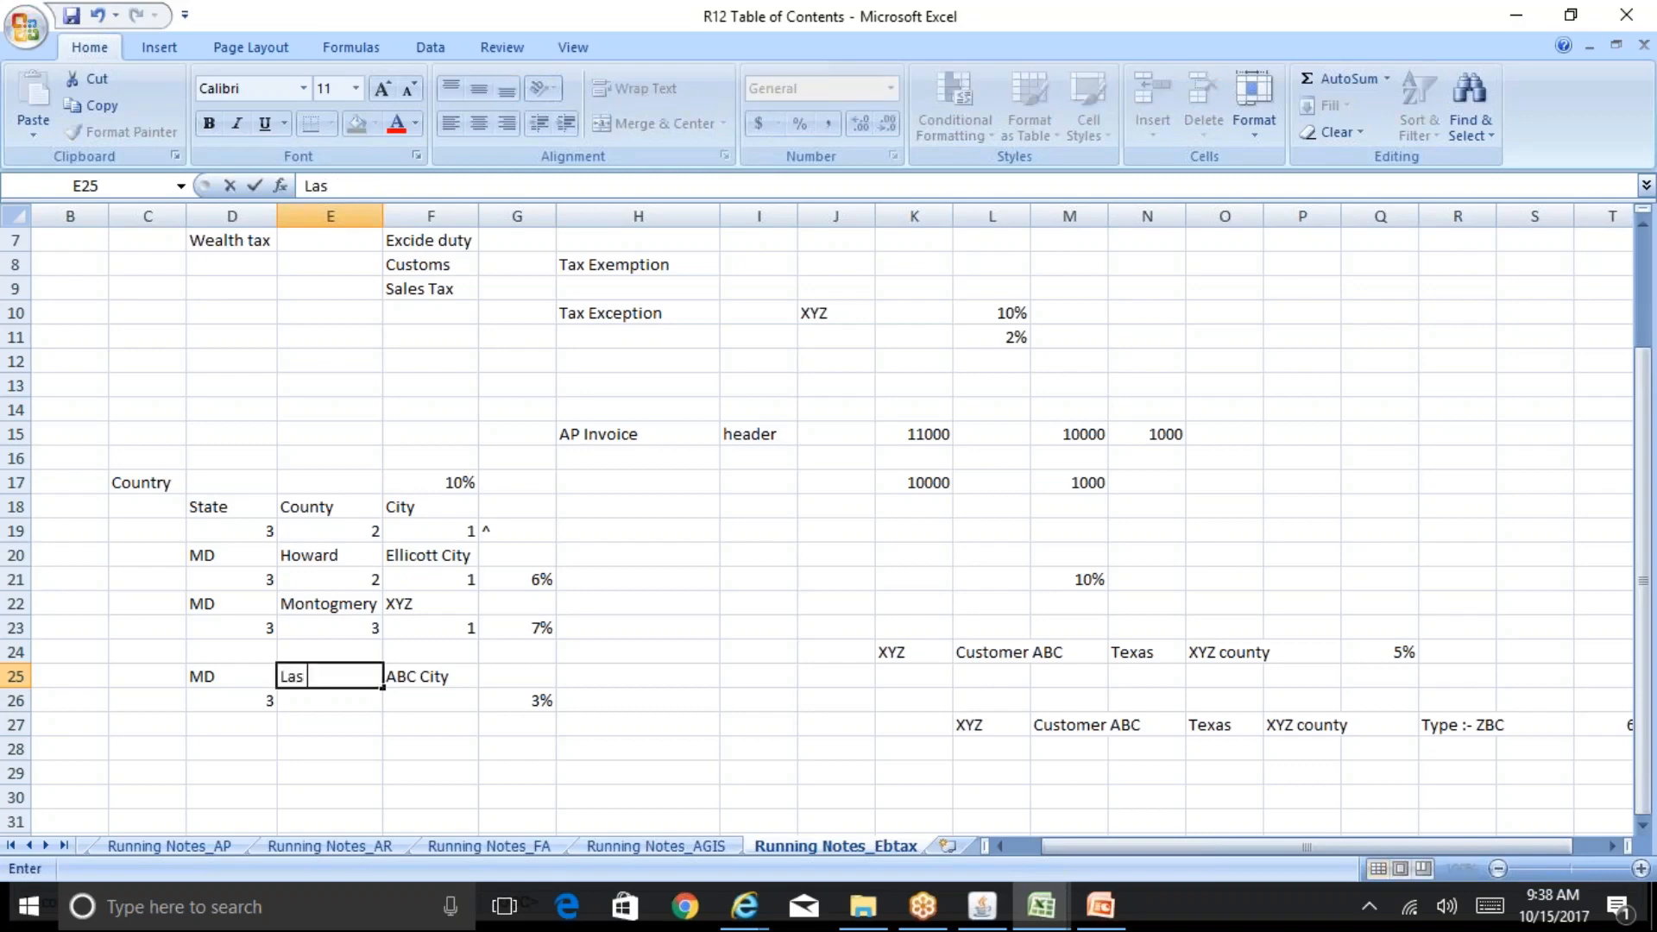
text( Vegas)
key(Return)
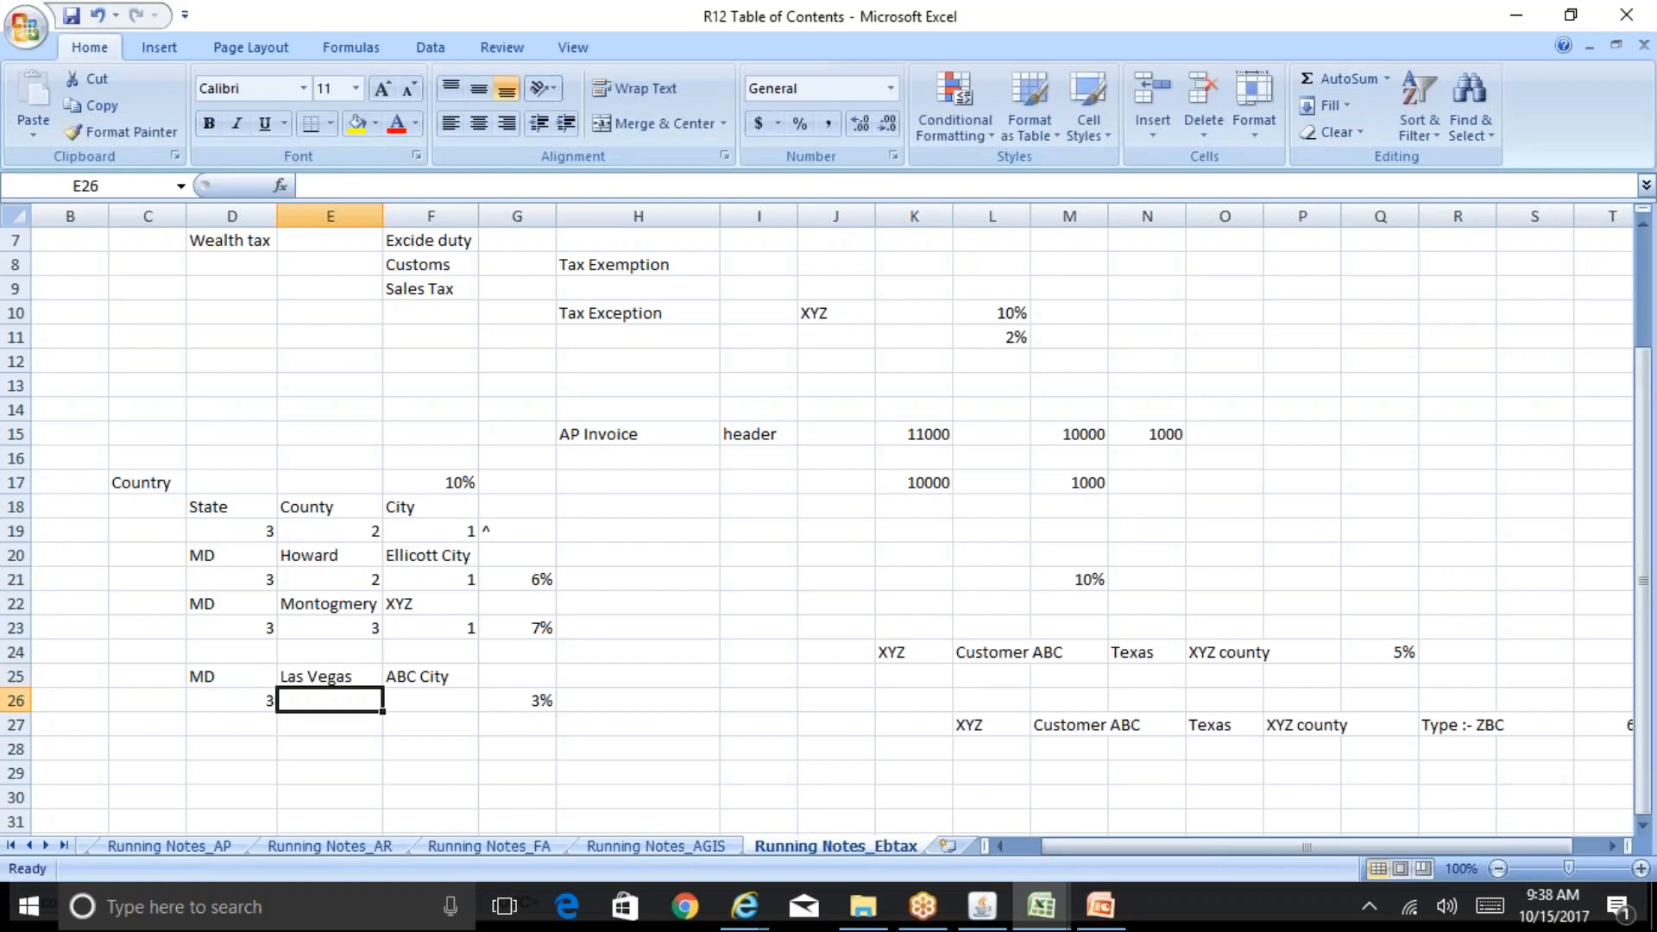
Step: Review the jurisdiction rate rows and headings in the tax notes spreadsheet
click(517, 700)
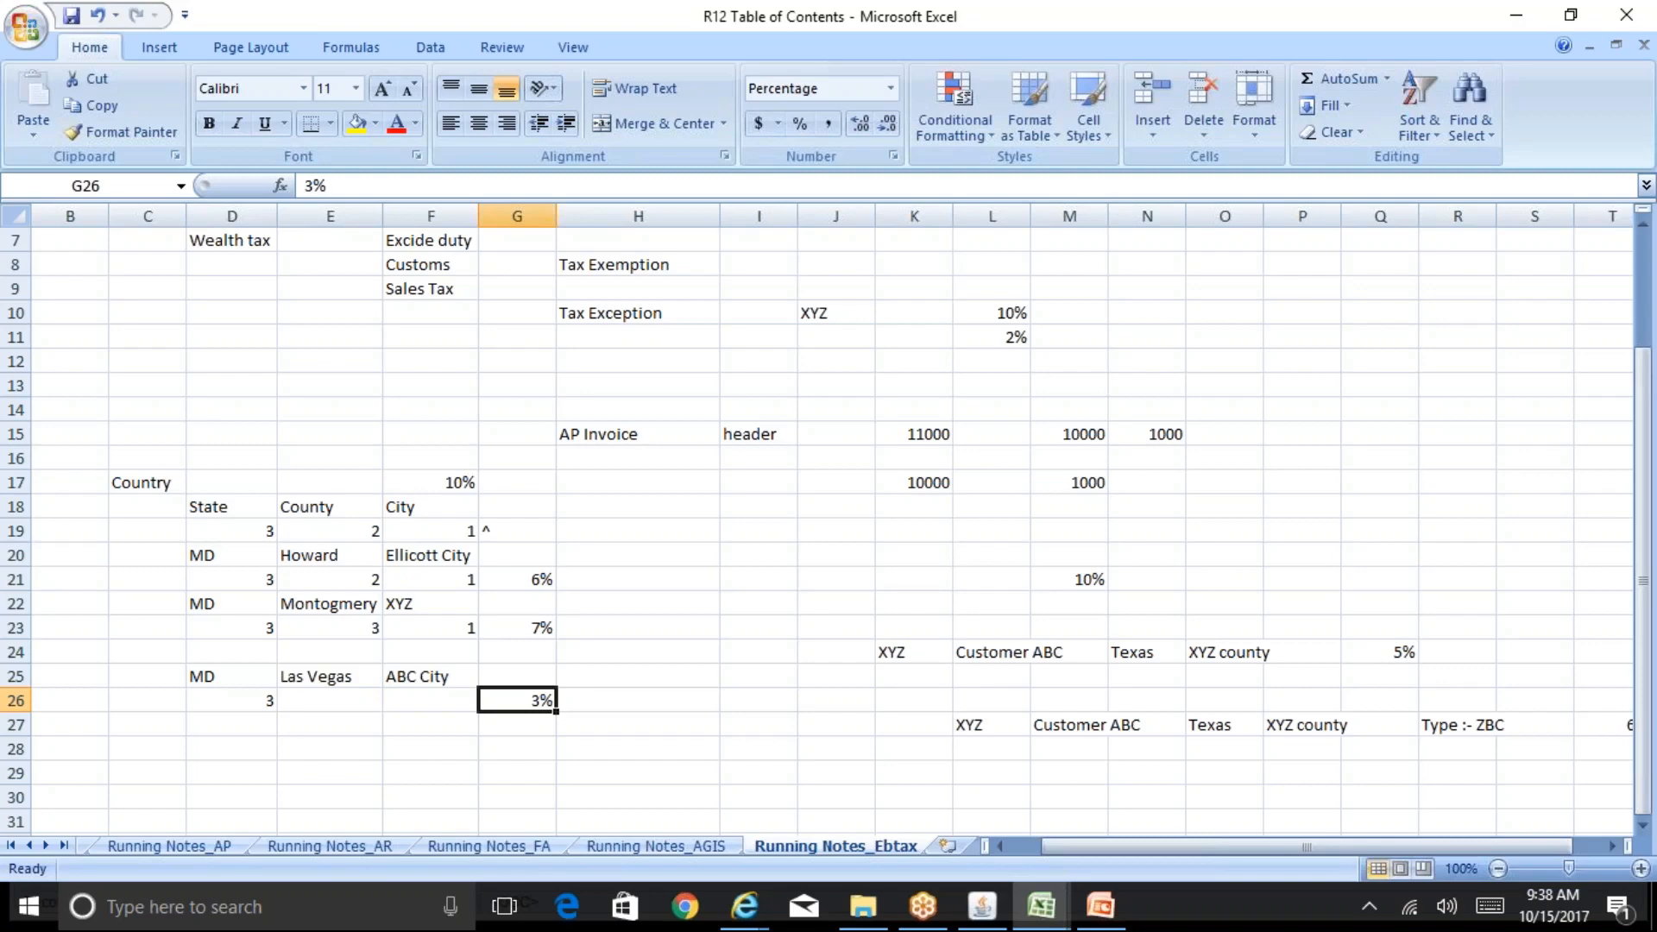
key(Left)
key(Left)
key(Left)
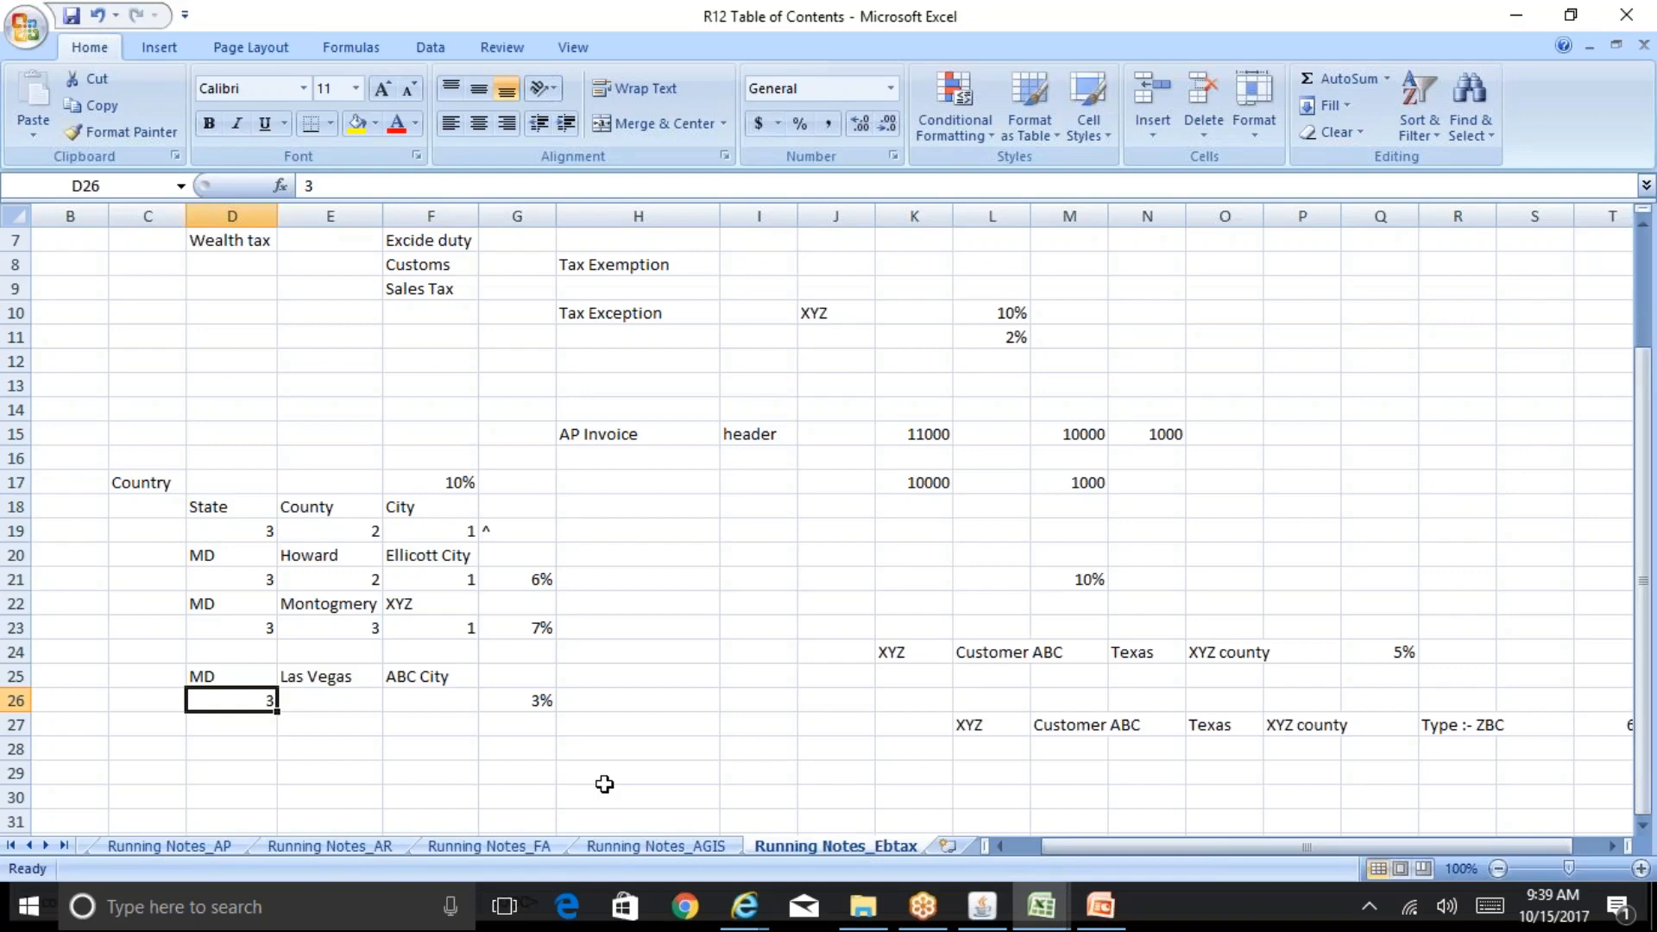
key(Up)
key(Up)
key(Up)
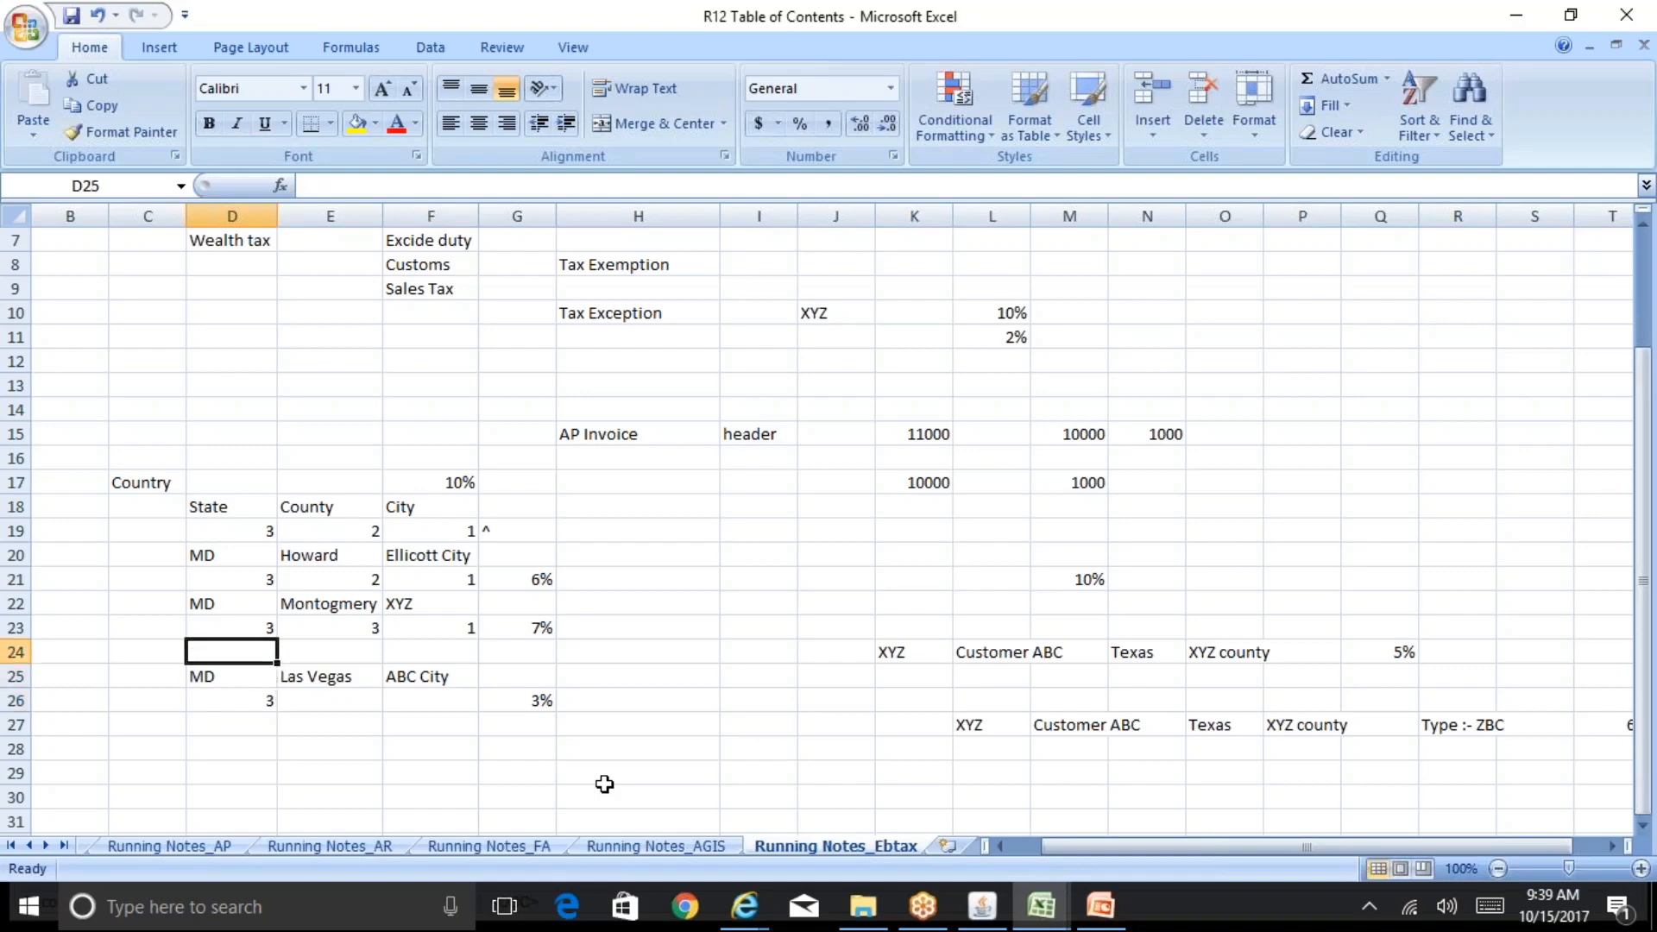
key(Right)
key(Right)
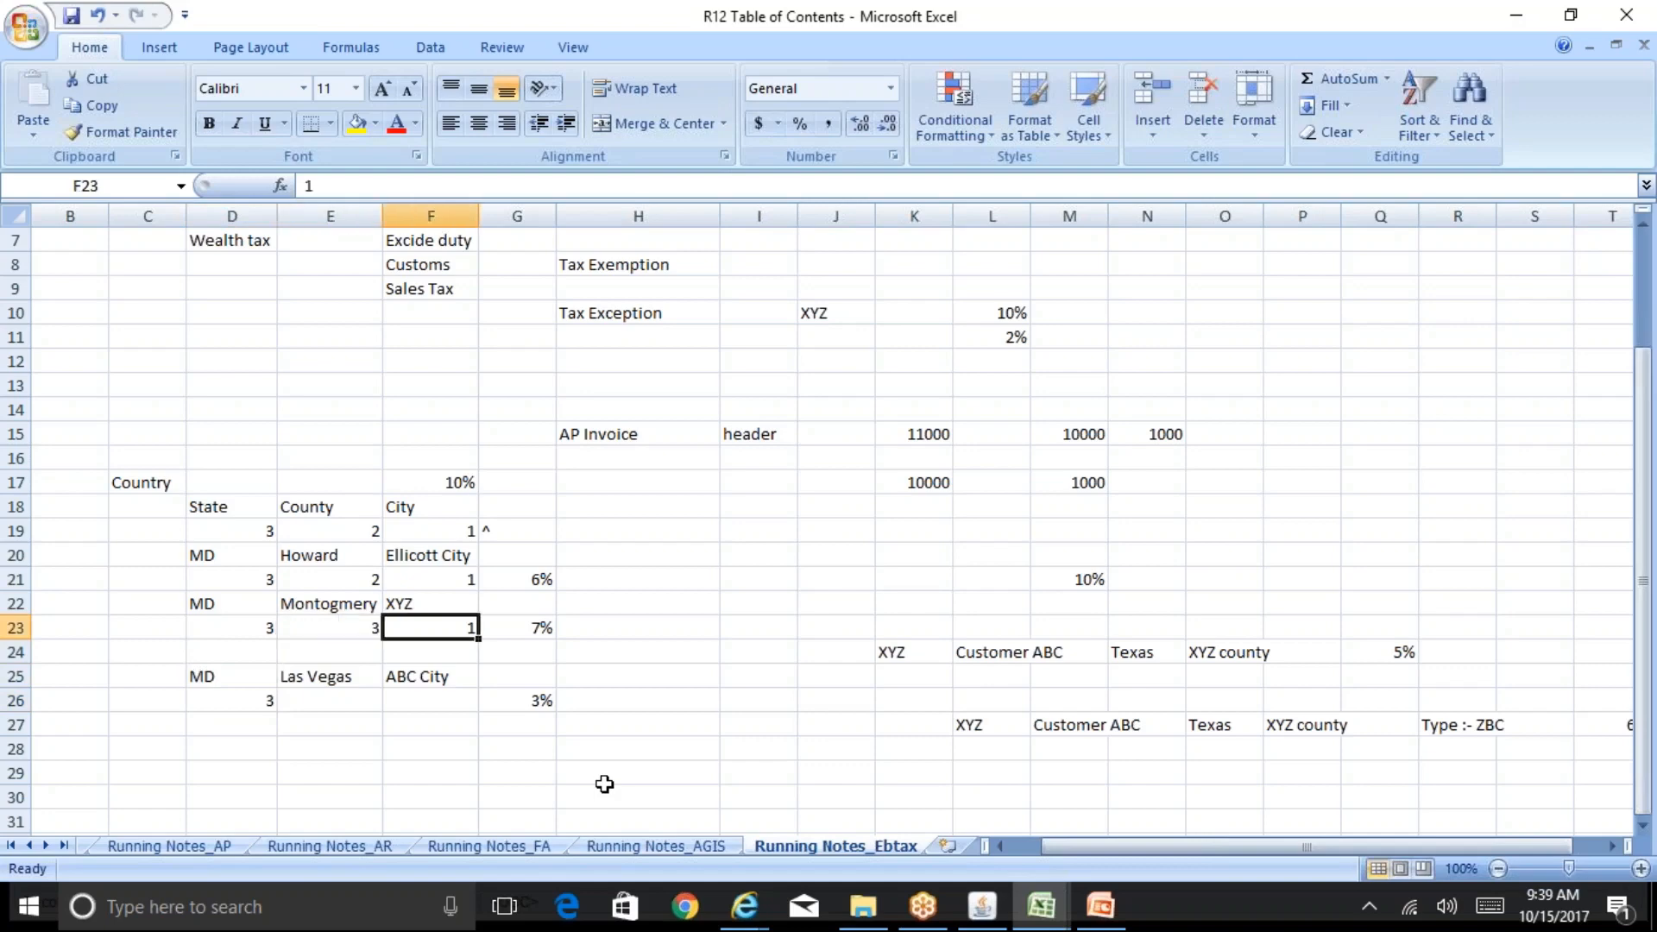
key(Up)
key(Up)
key(Up)
key(Up)
key(Up)
key(Left)
key(Left)
key(Left)
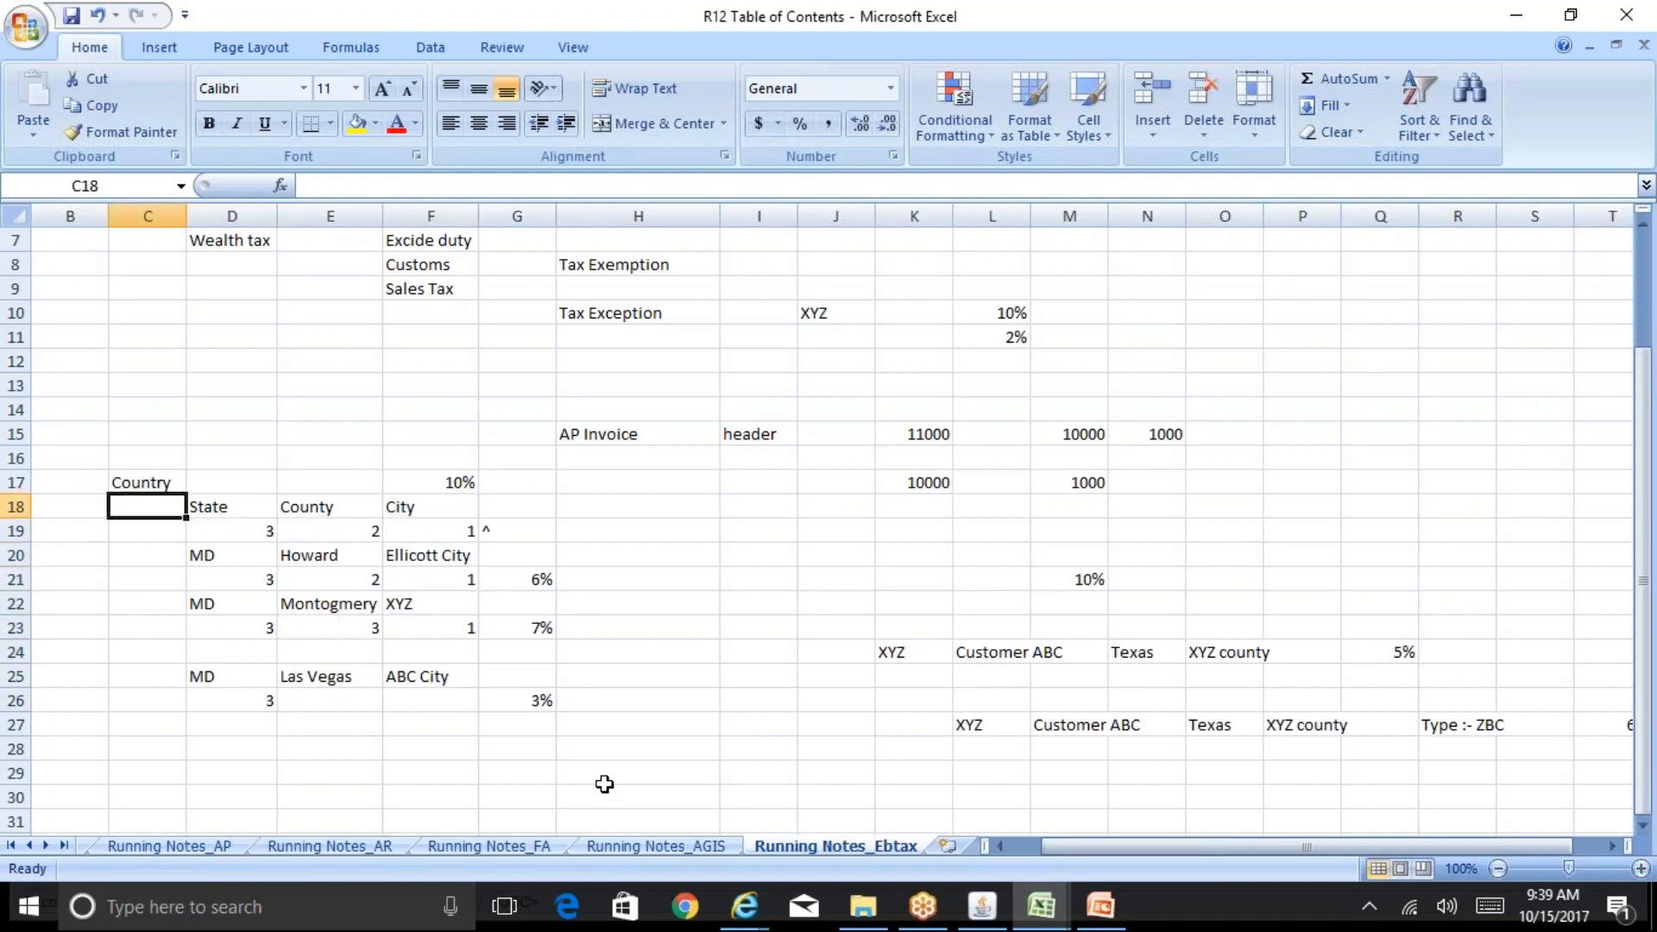
key(Up)
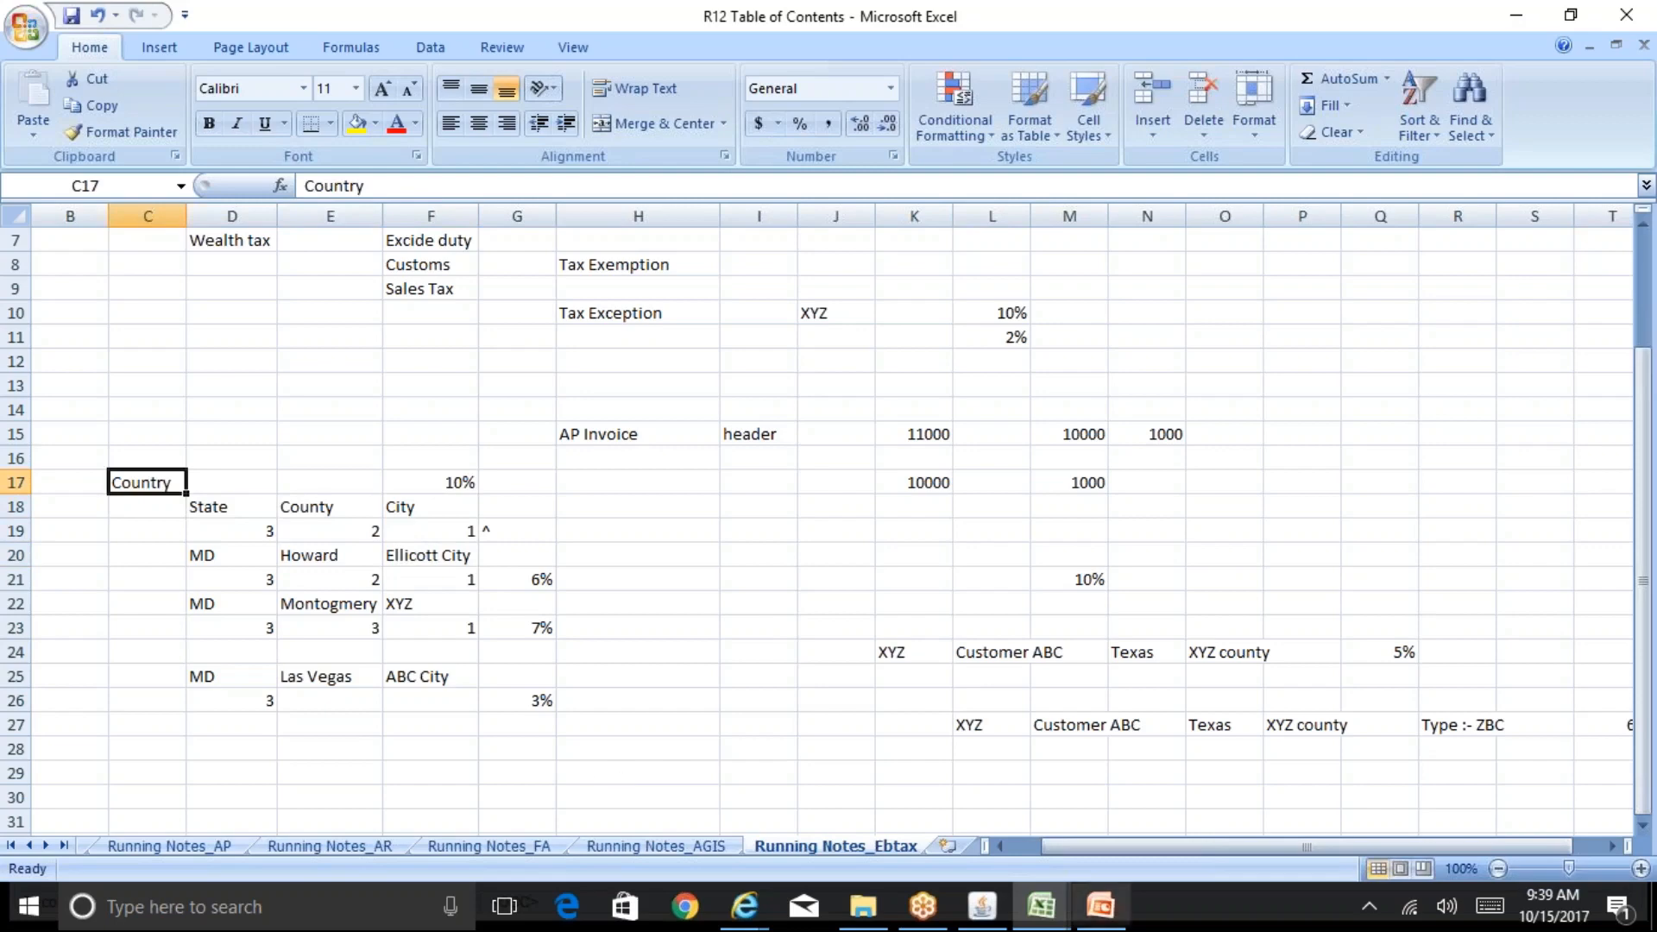
Step: Switch to Oracle Applications and view the detail tax lines of the current invoice 10065
click(982, 906)
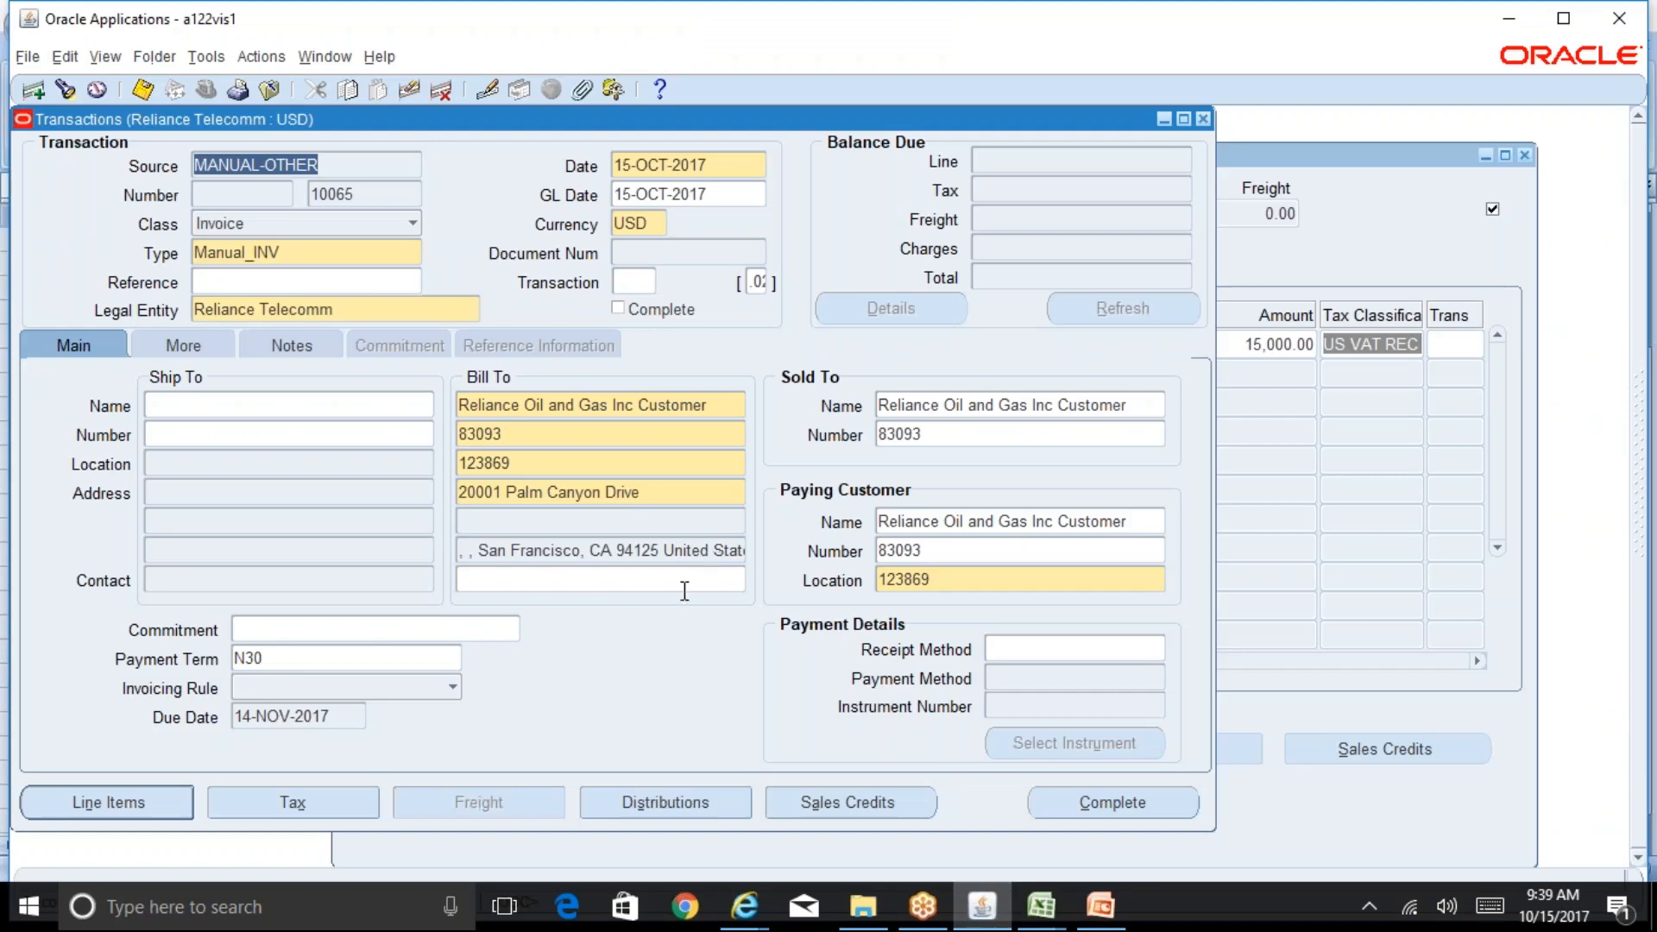
click(280, 805)
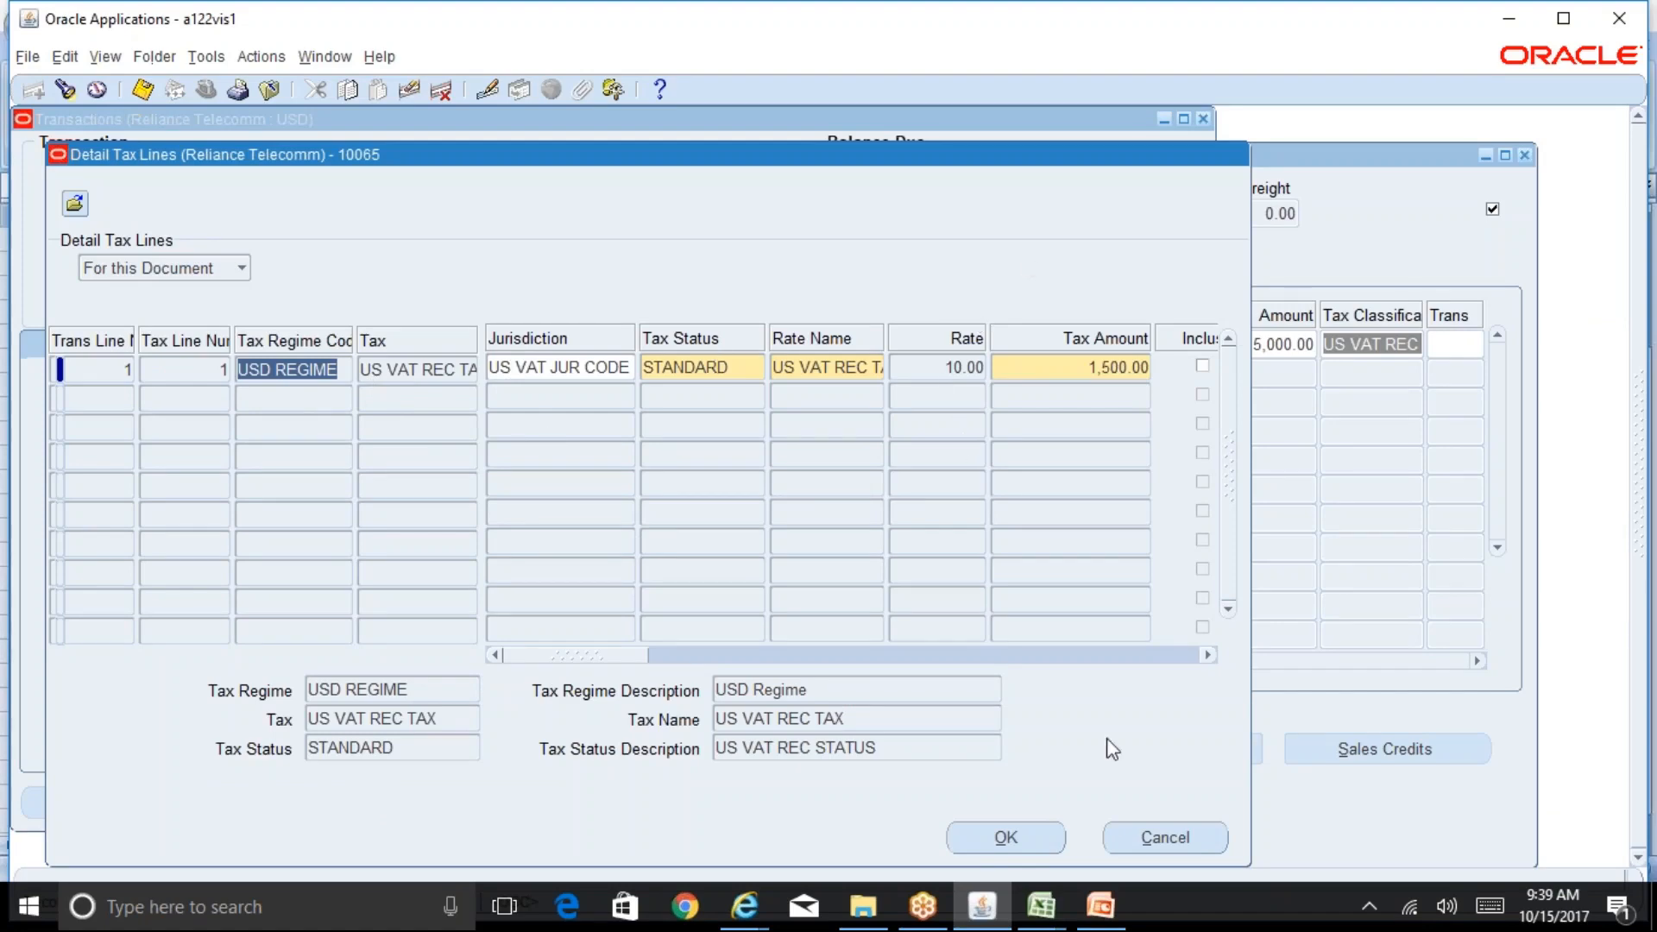
click(1185, 848)
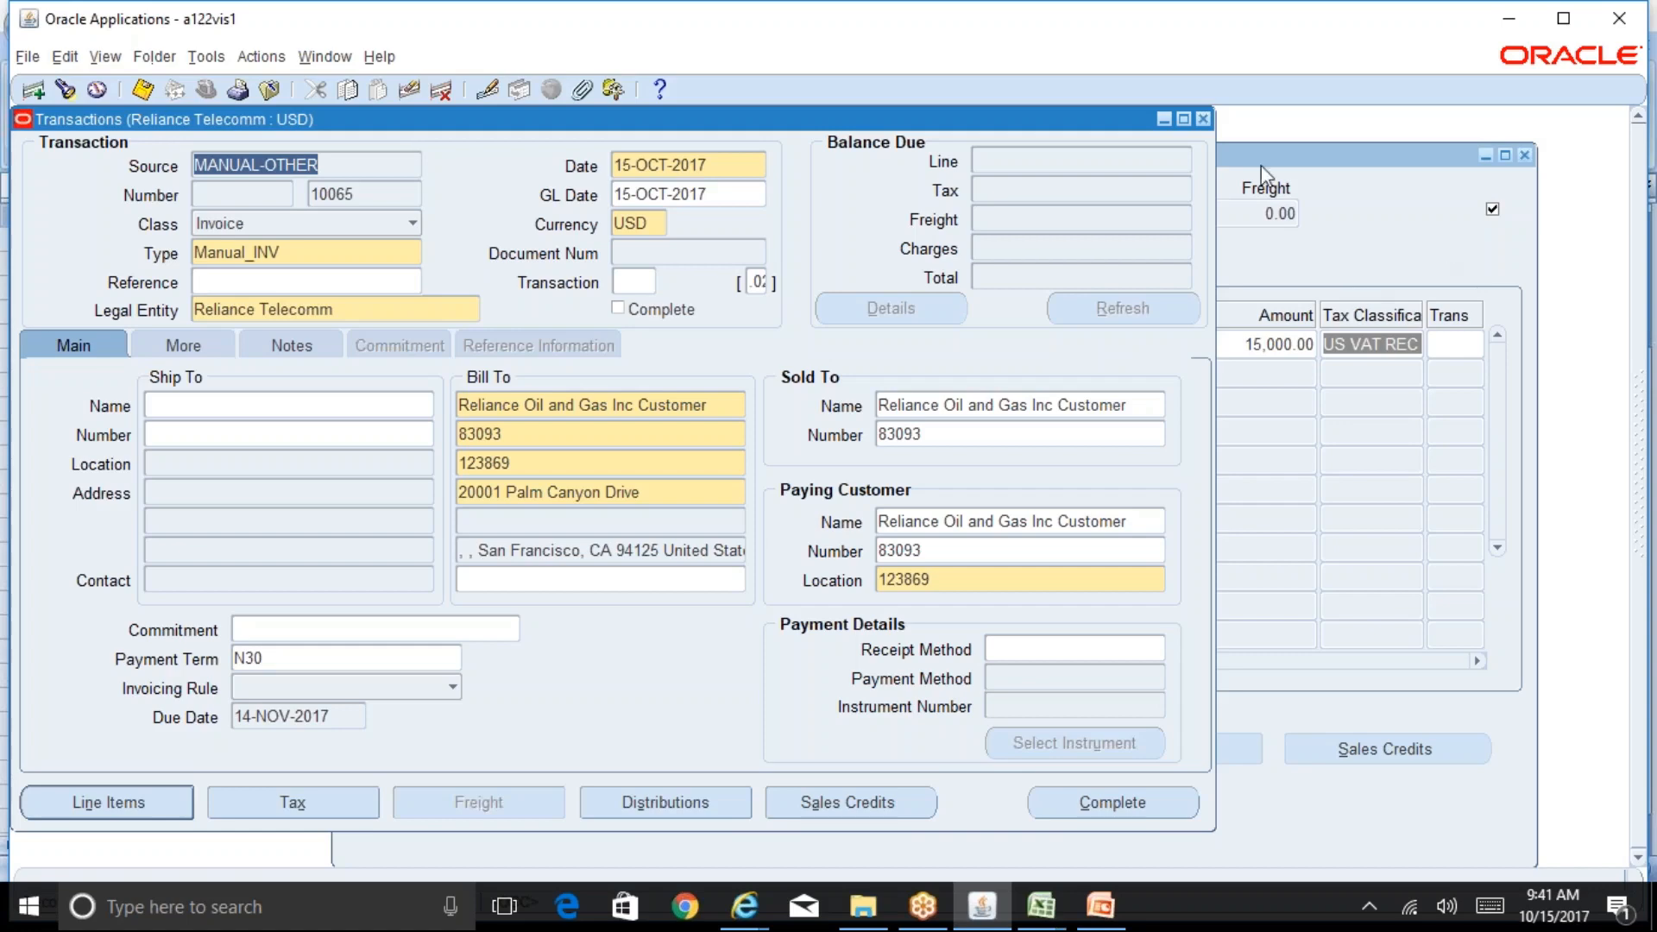
Step: Start a new transaction with source MANUAL-OTHER, class Invoice and type Manual_INV
click(1203, 119)
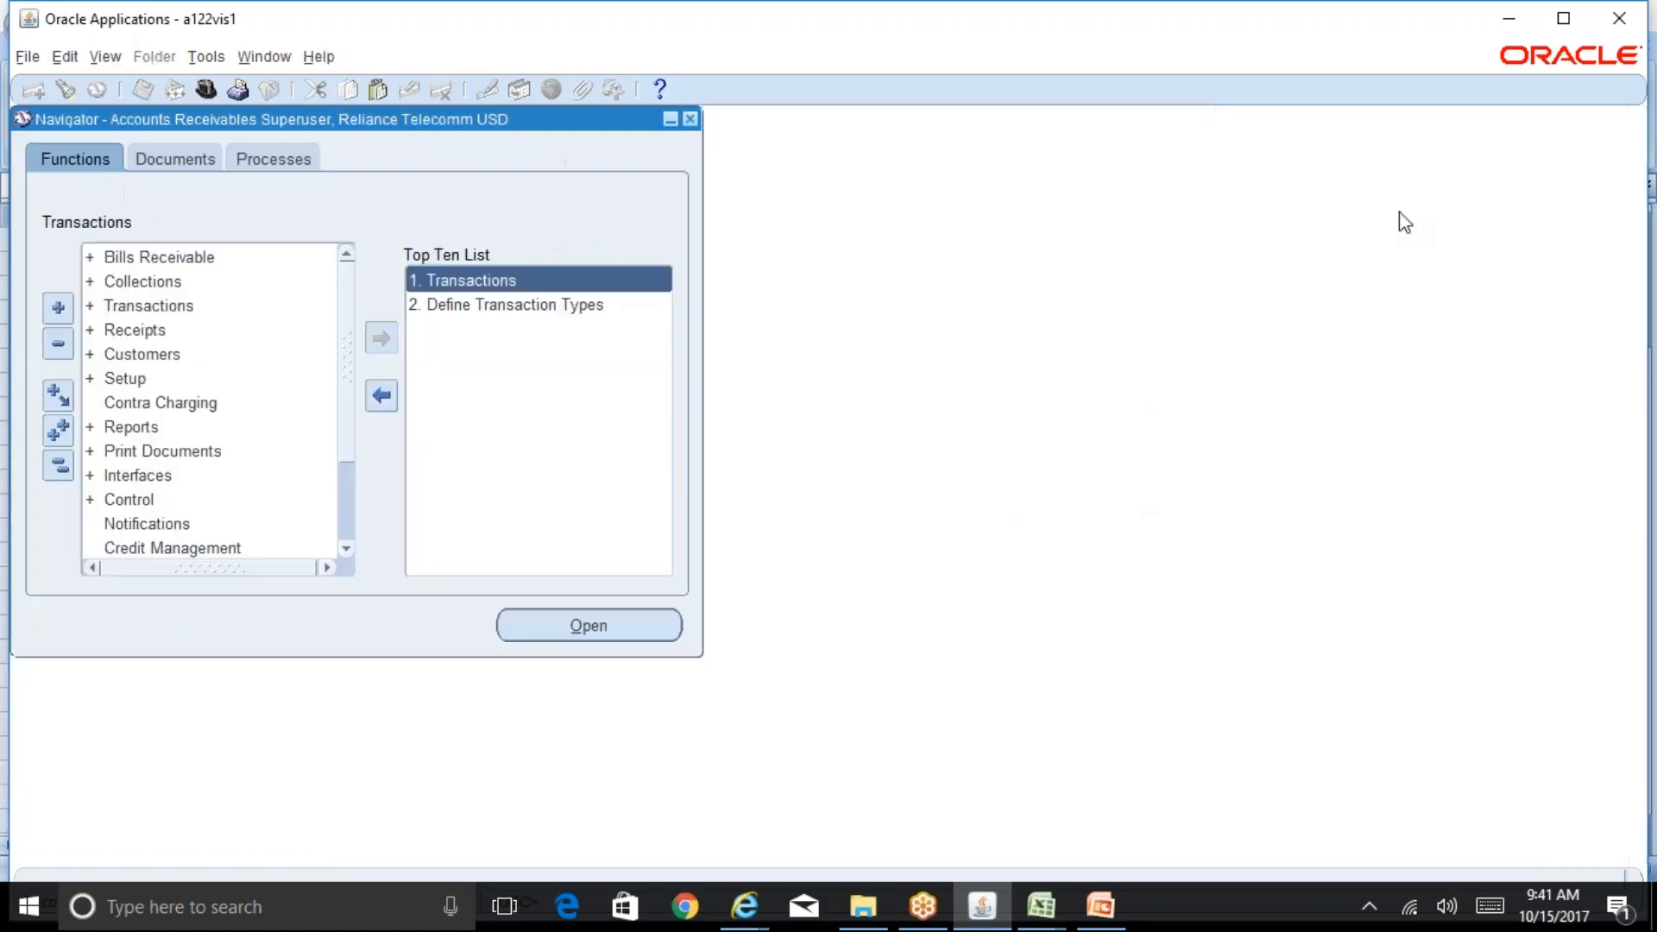
double_click(609, 281)
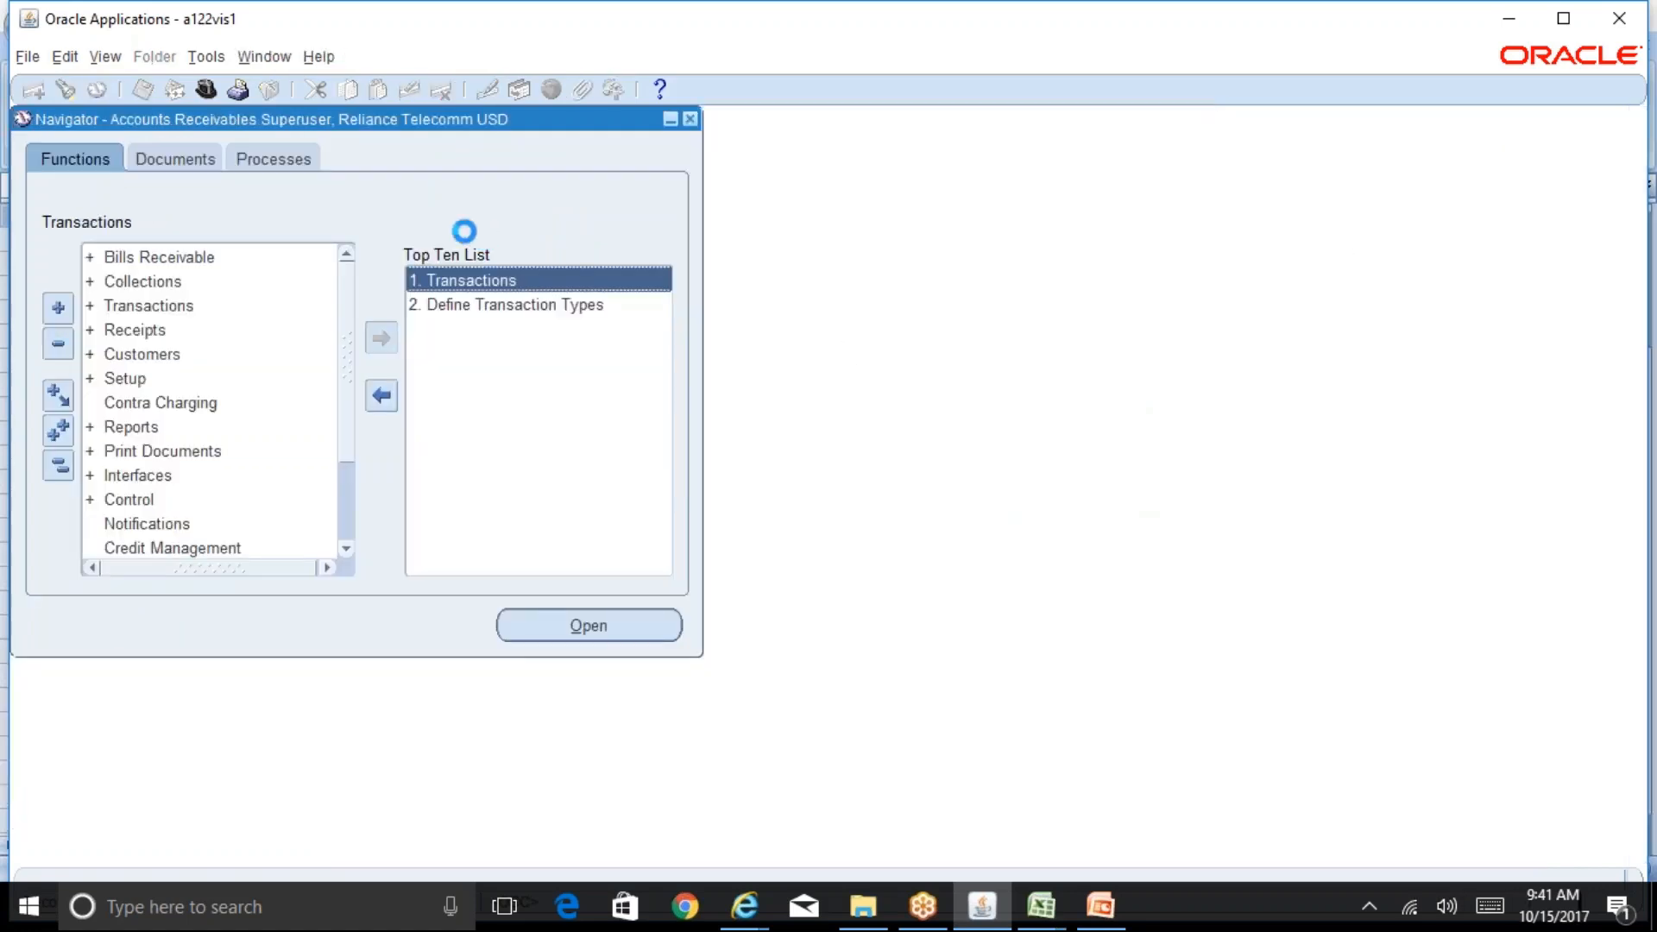
text(MA)
key(Tab)
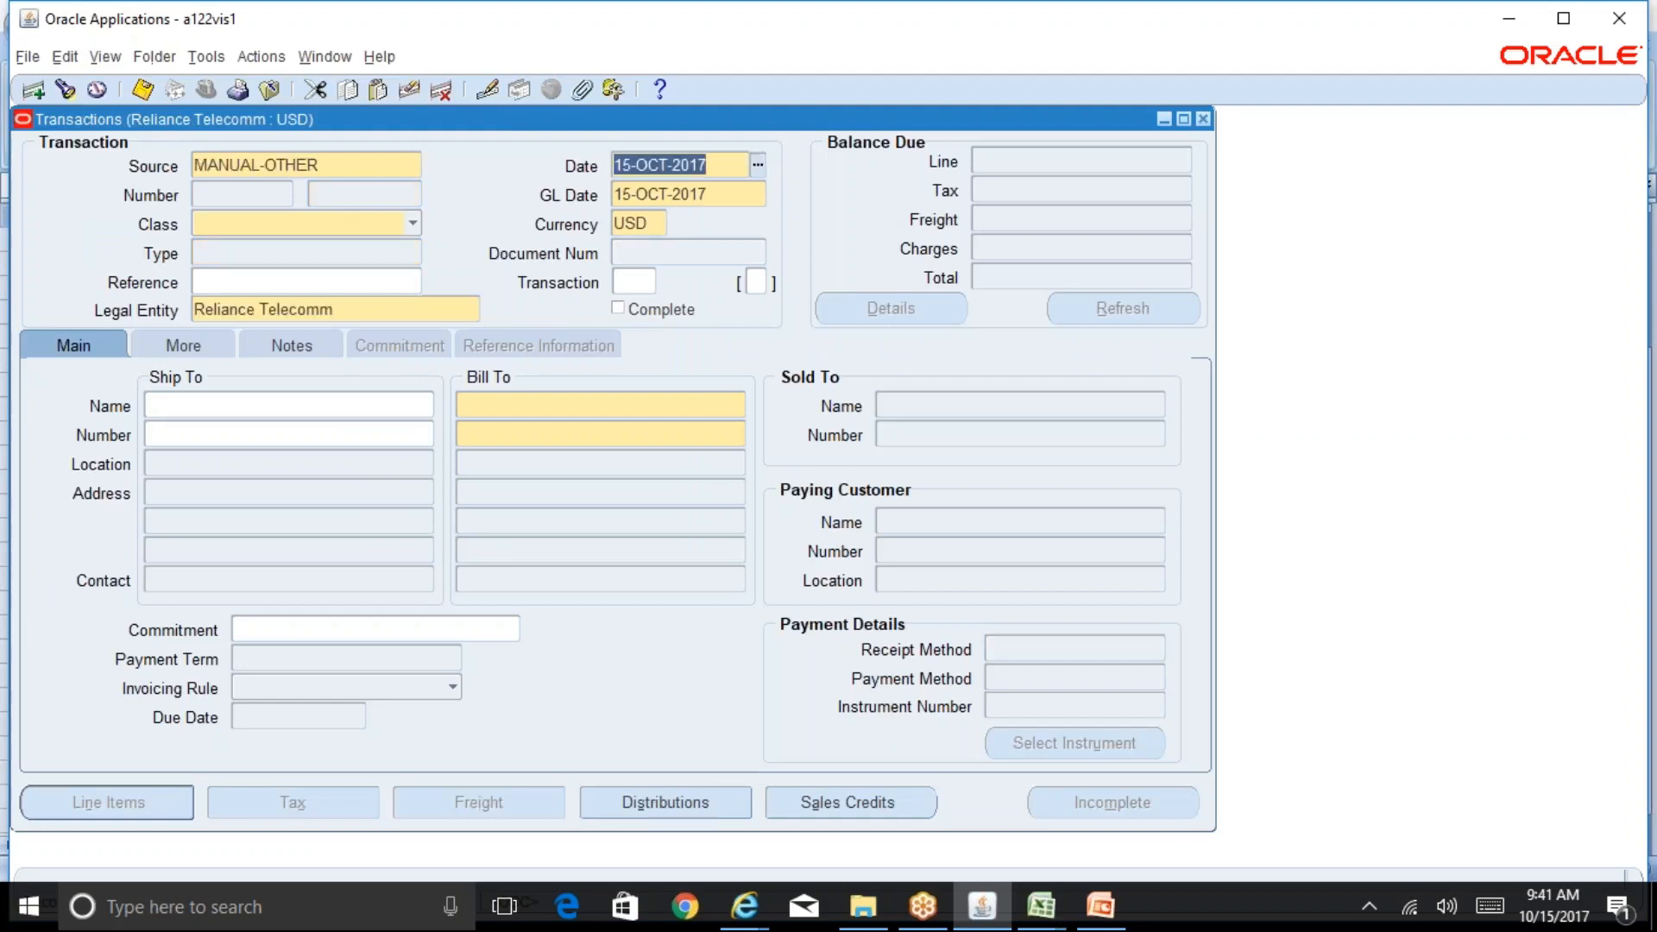
click(412, 224)
click(346, 200)
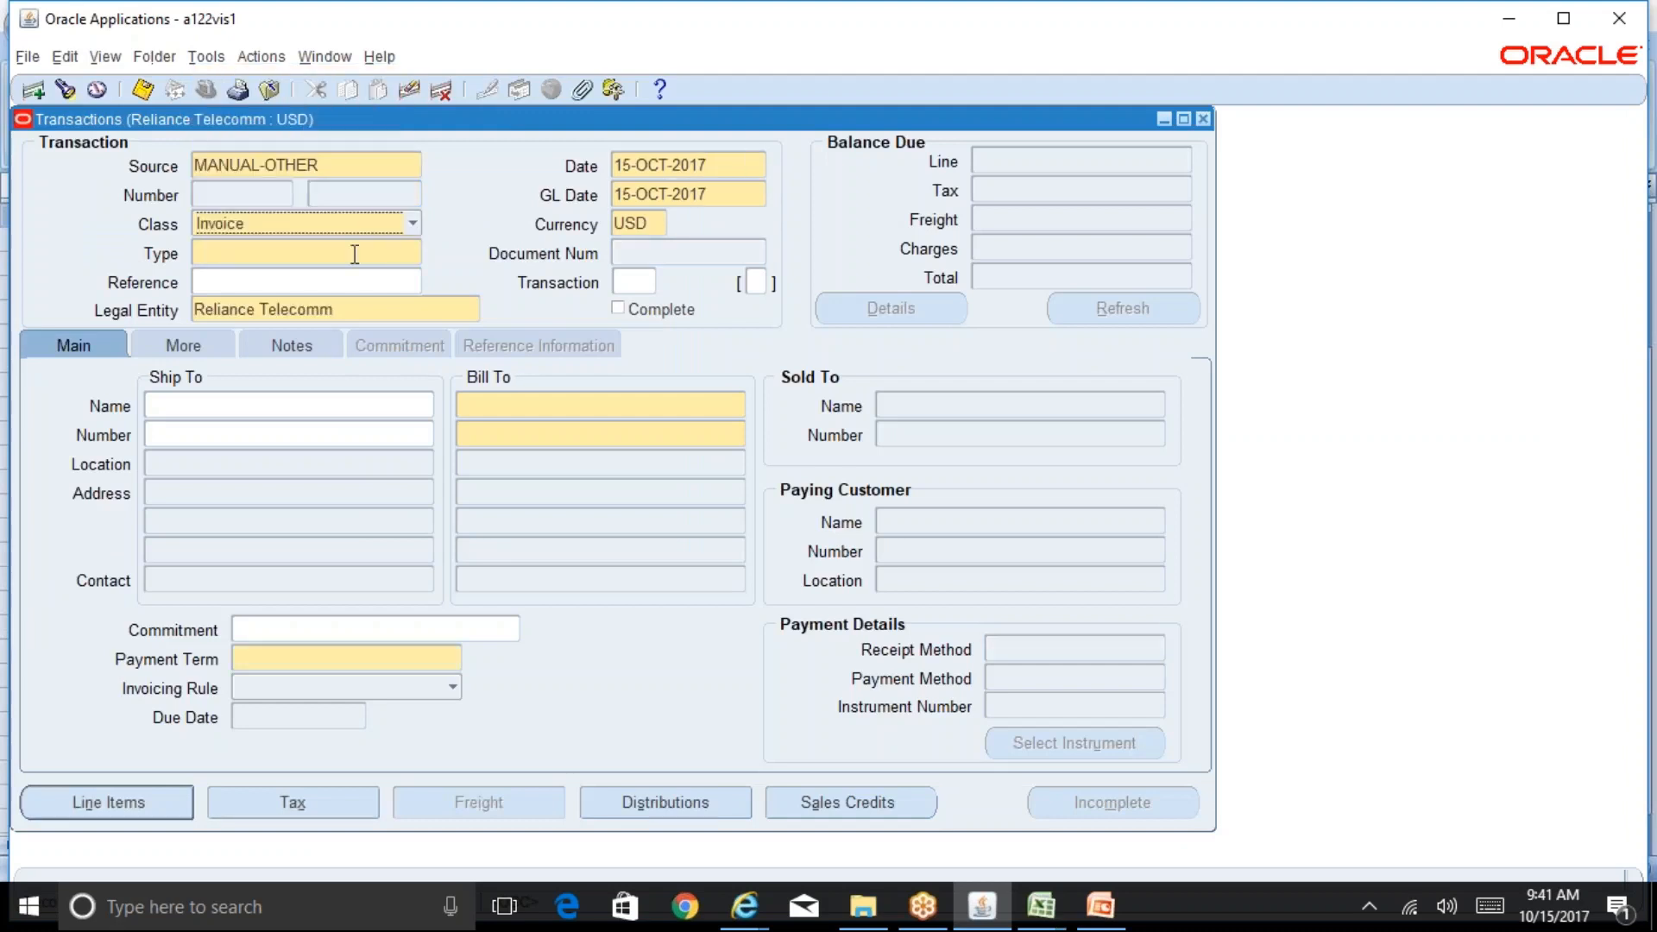
click(355, 254)
text(M)
key(Tab)
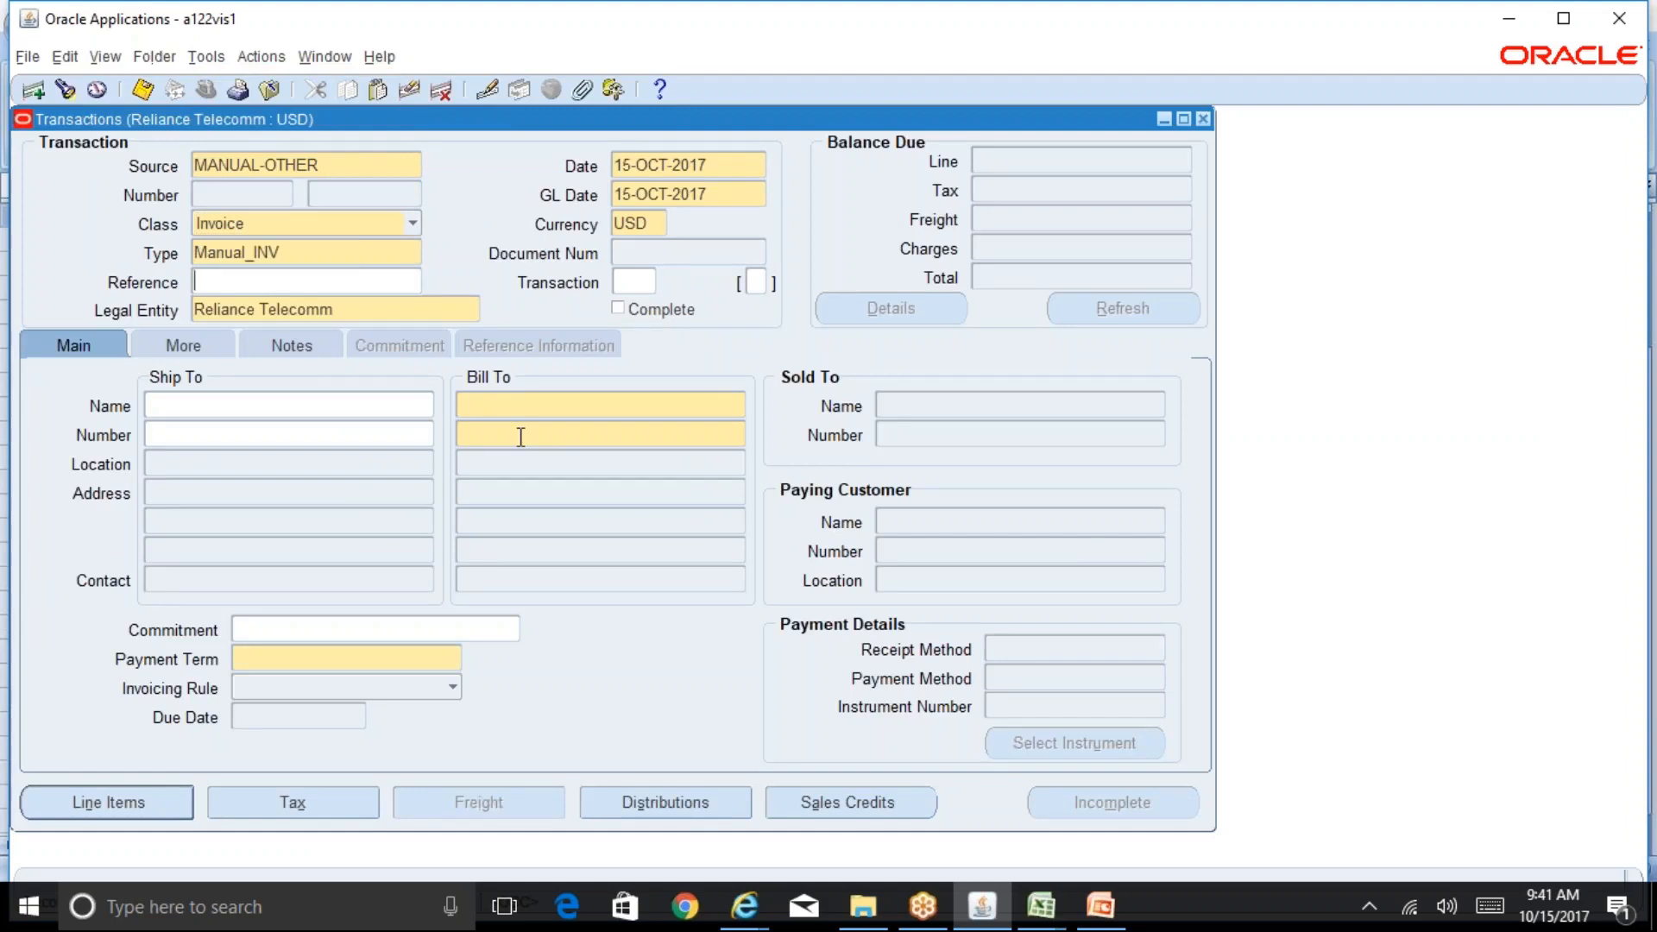
Step: Set the bill-to customer to Reliance Oil and Gas Inc Customer
click(565, 413)
text(rel)
key(Tab)
Step: Set the required Customer Type in the transaction information to 02
click(319, 803)
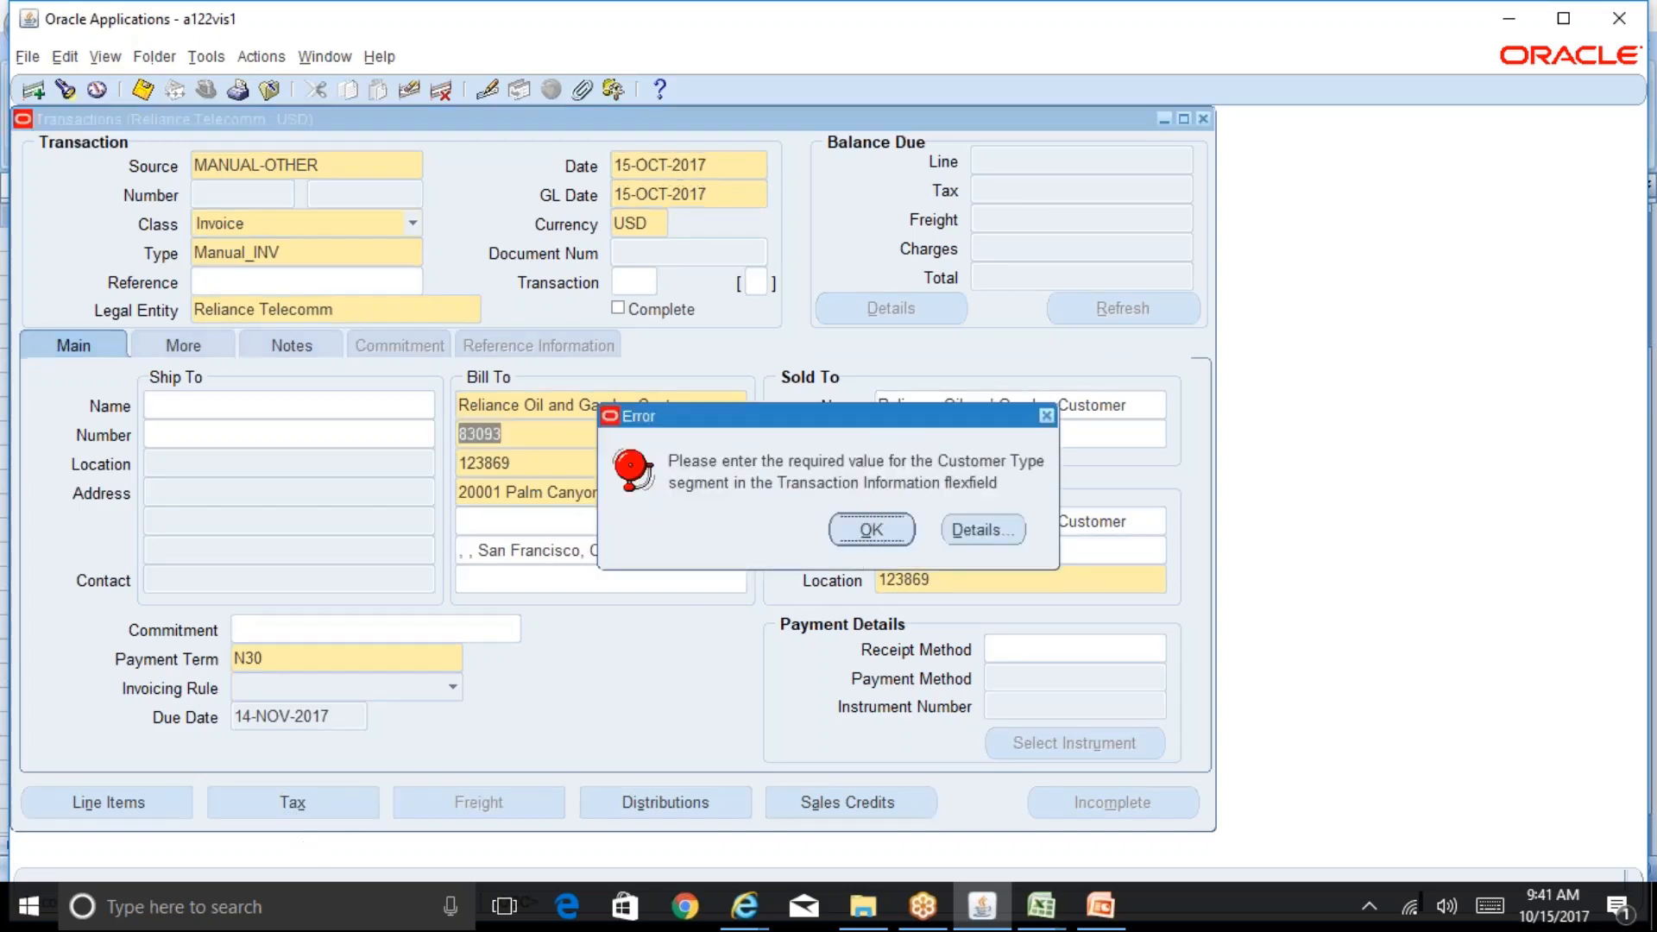
click(872, 528)
click(647, 477)
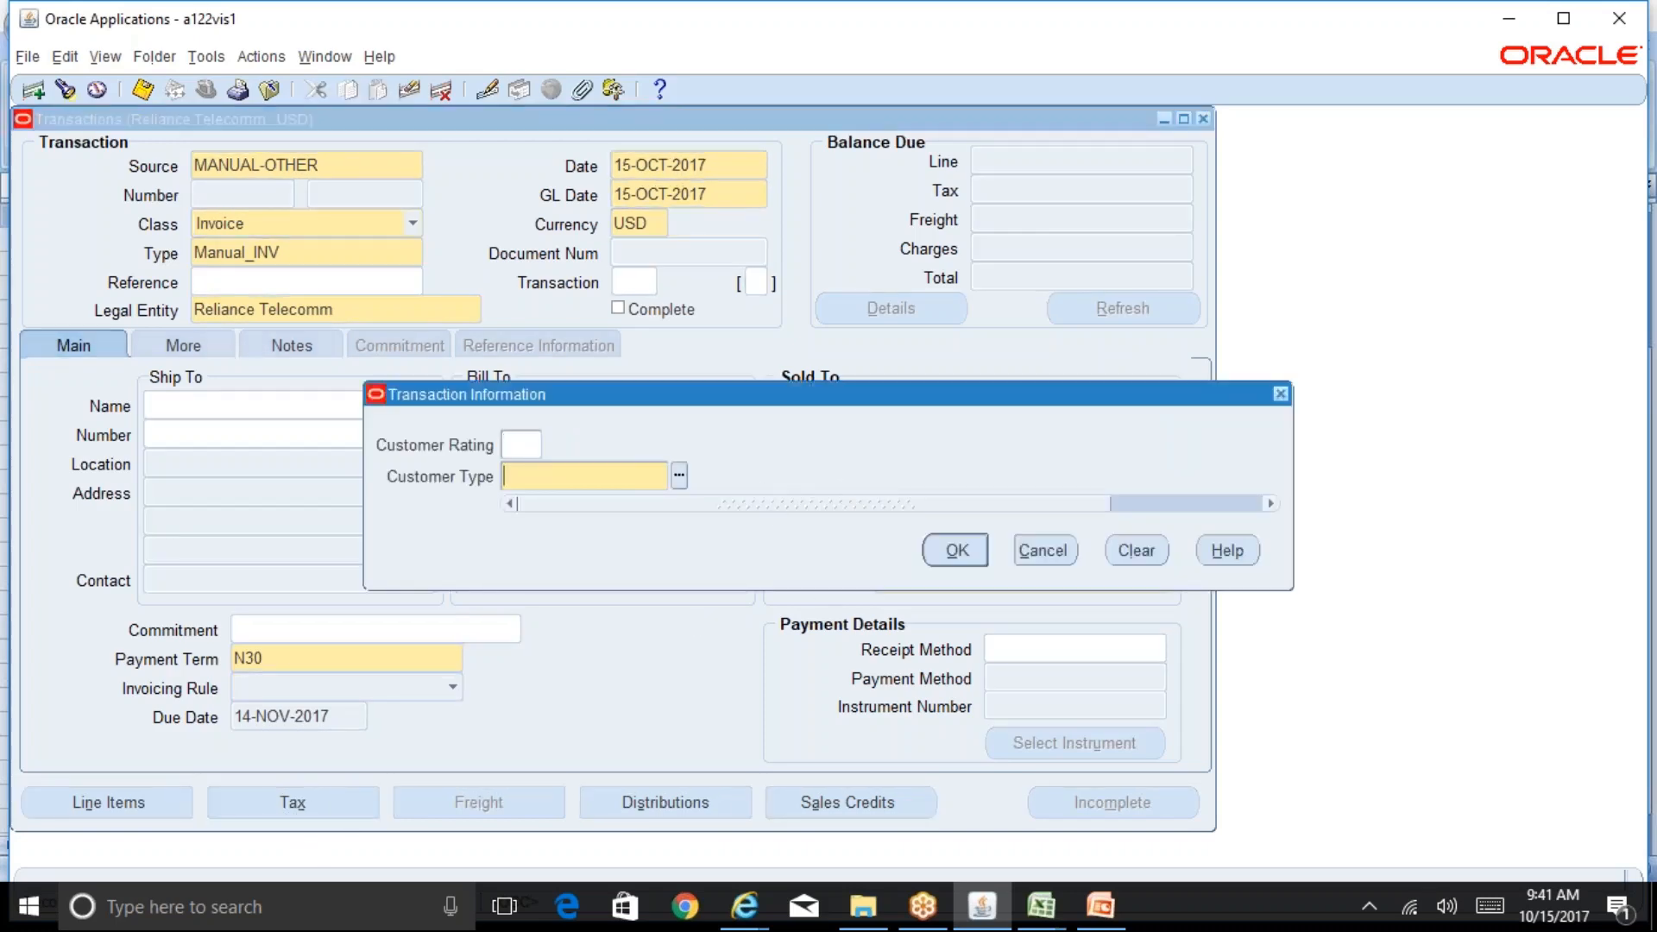
text(%)
key(Return)
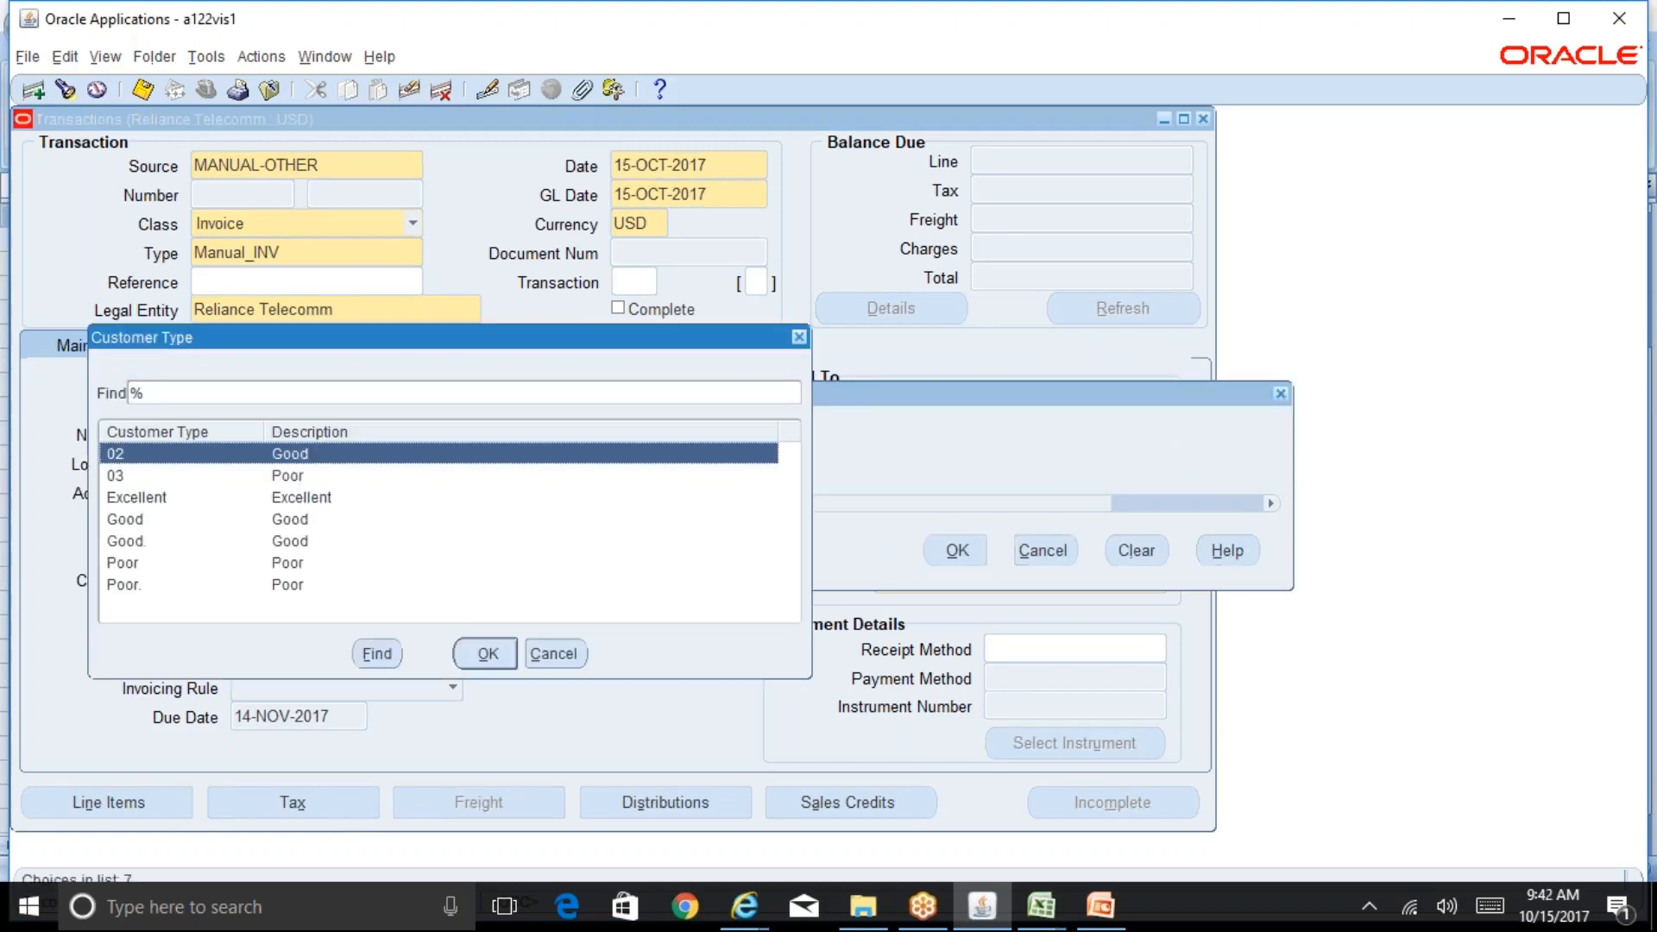
key(Return)
key(Return)
Step: Save the transaction and open its detail tax lines, then close them
click(344, 795)
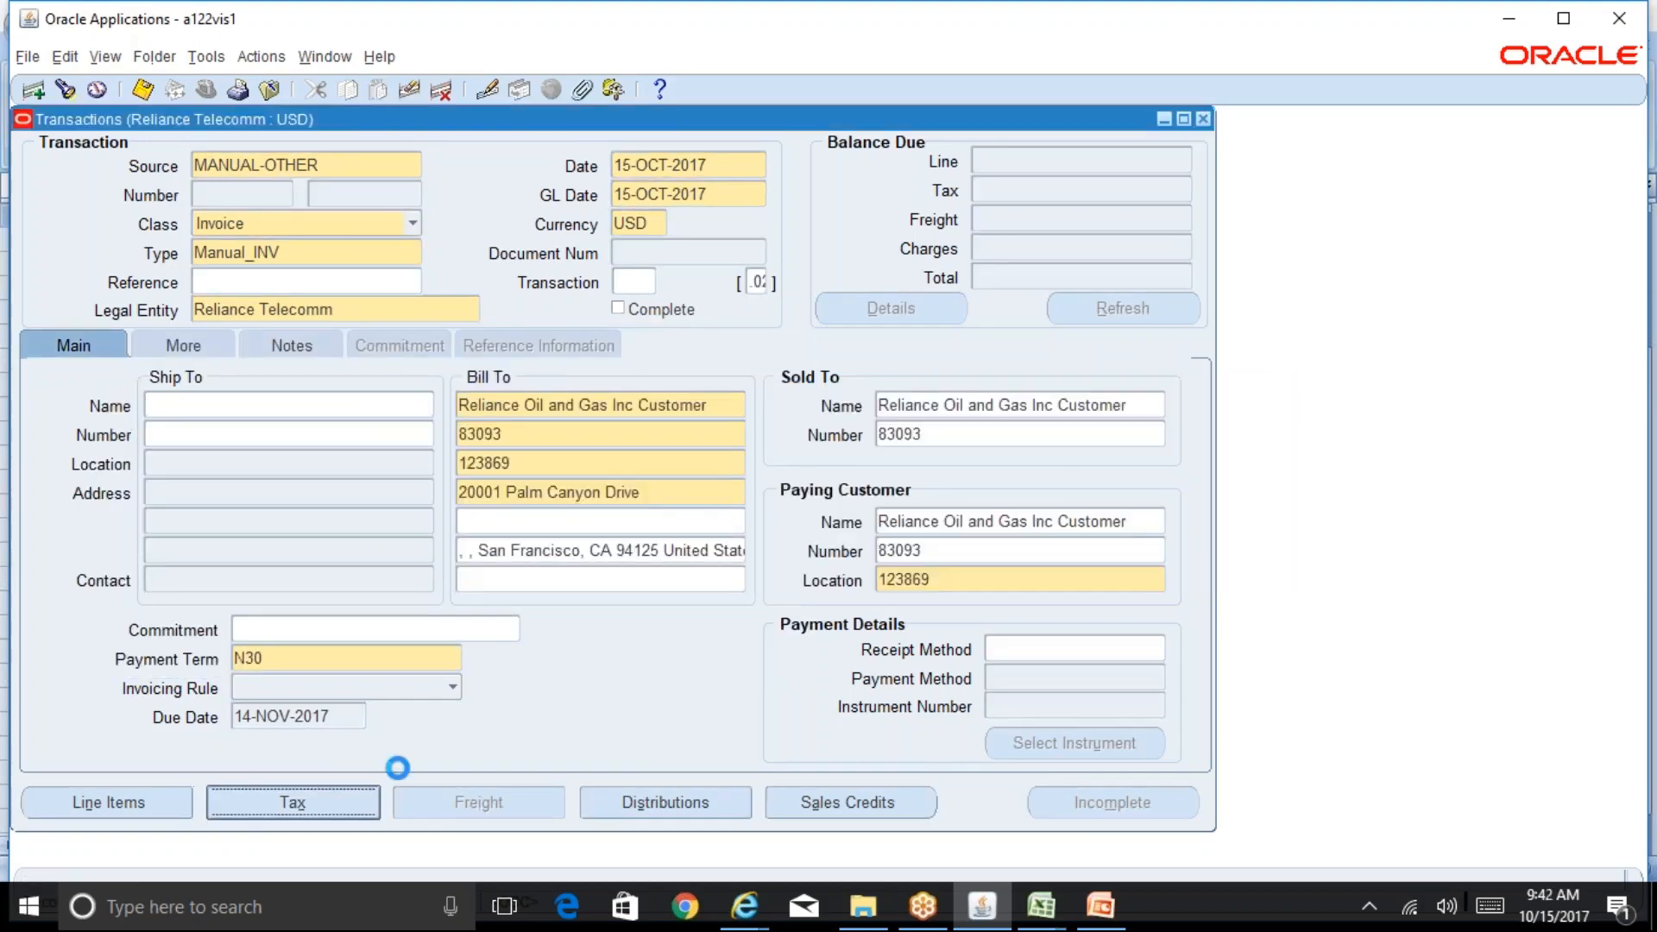
click(1041, 554)
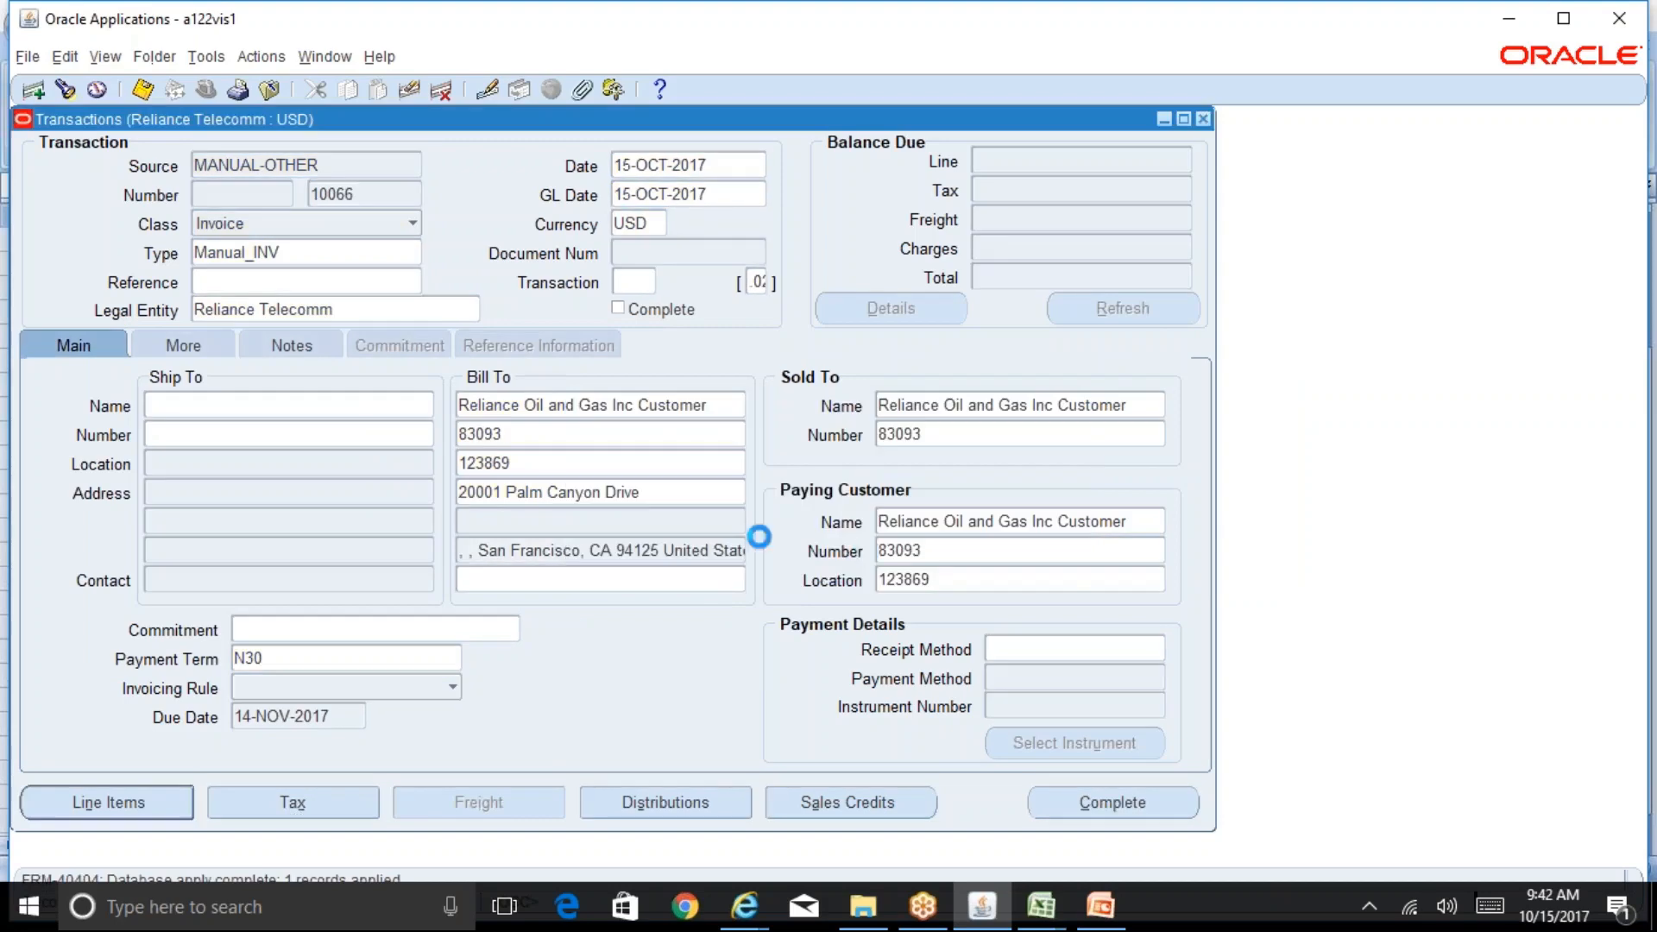
click(1027, 555)
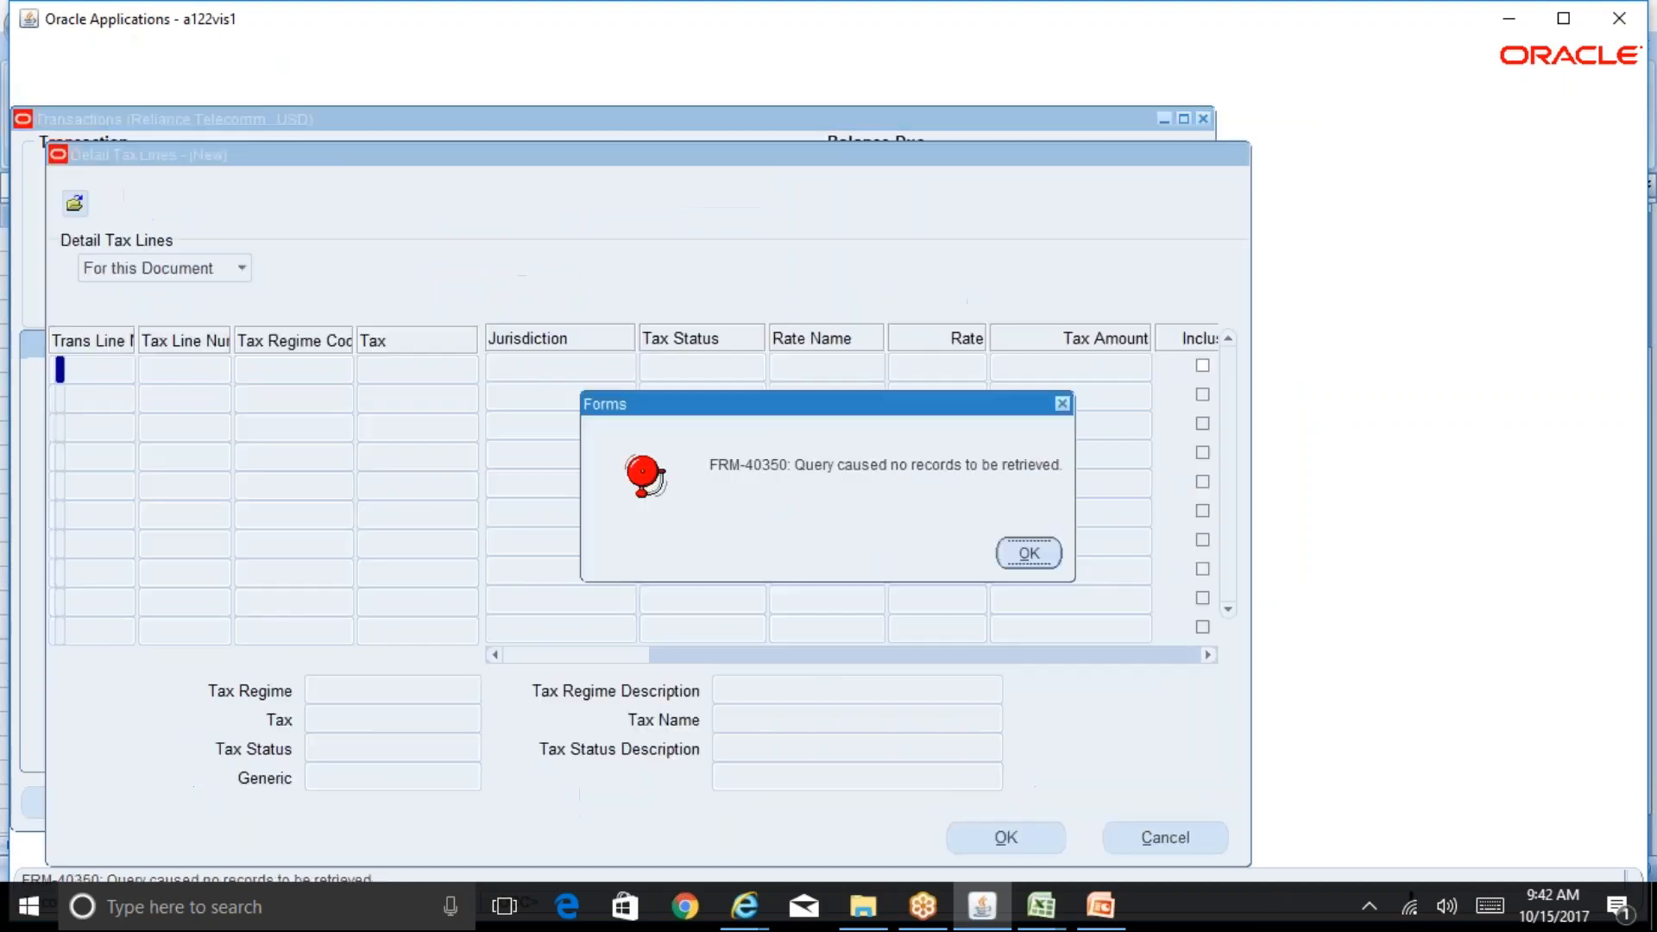
click(1029, 553)
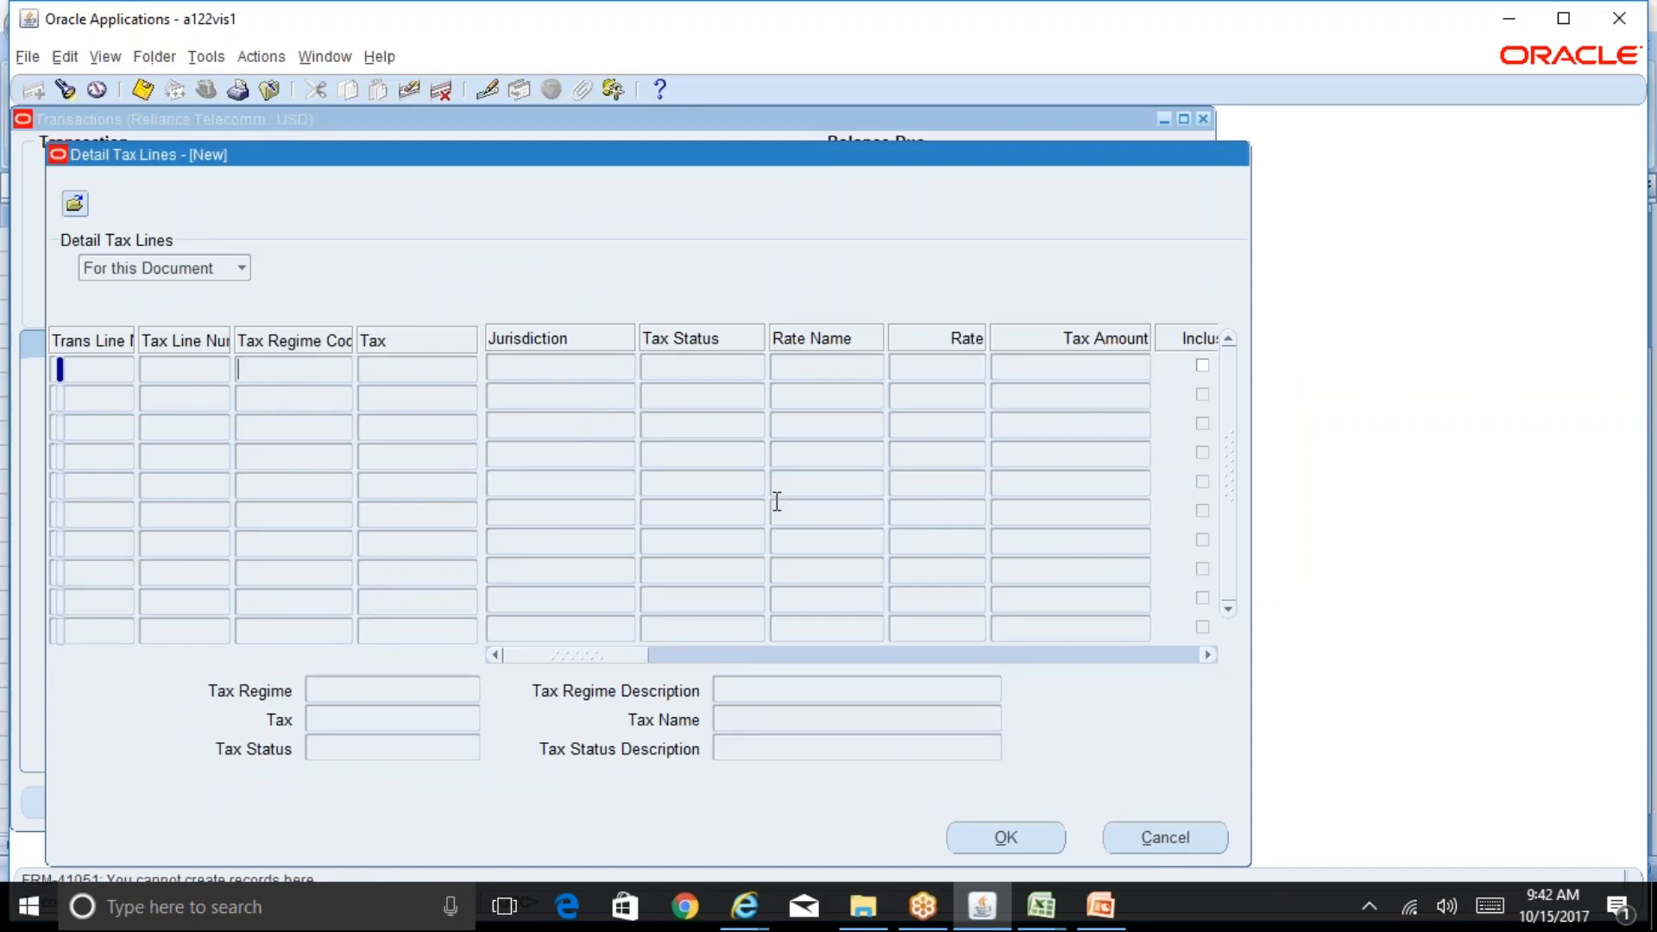
click(1141, 834)
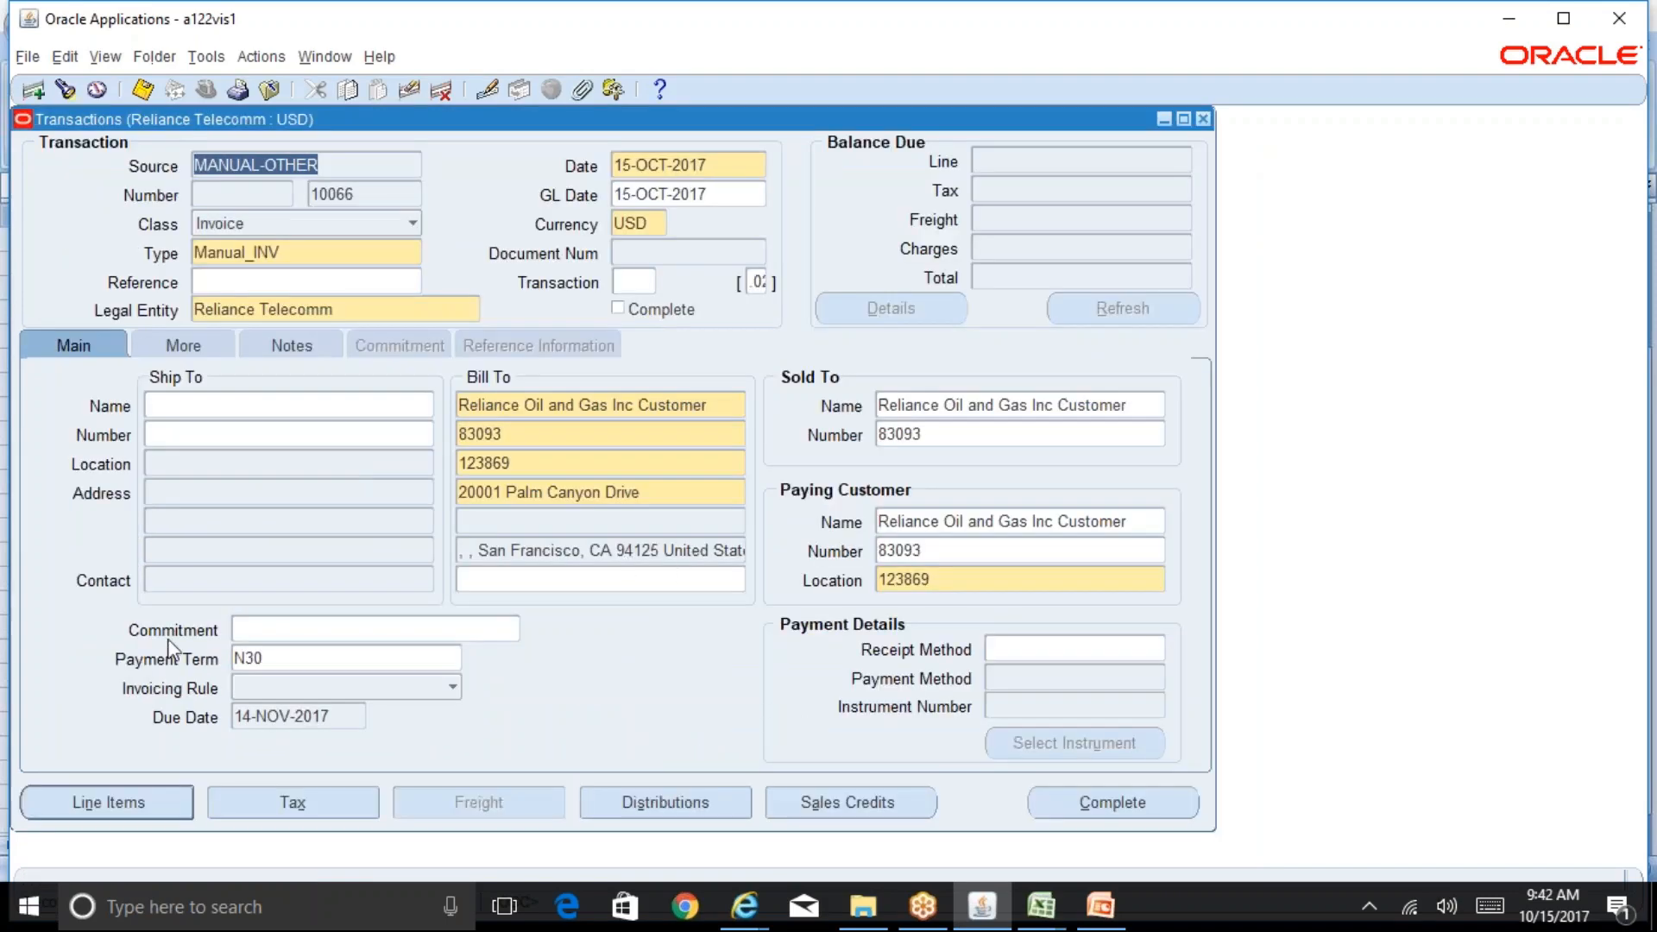
Step: Set the ship-to customer to Reliance Oil and Gas Inc Customer with the Ahmedabad location
click(224, 406)
text(rel%)
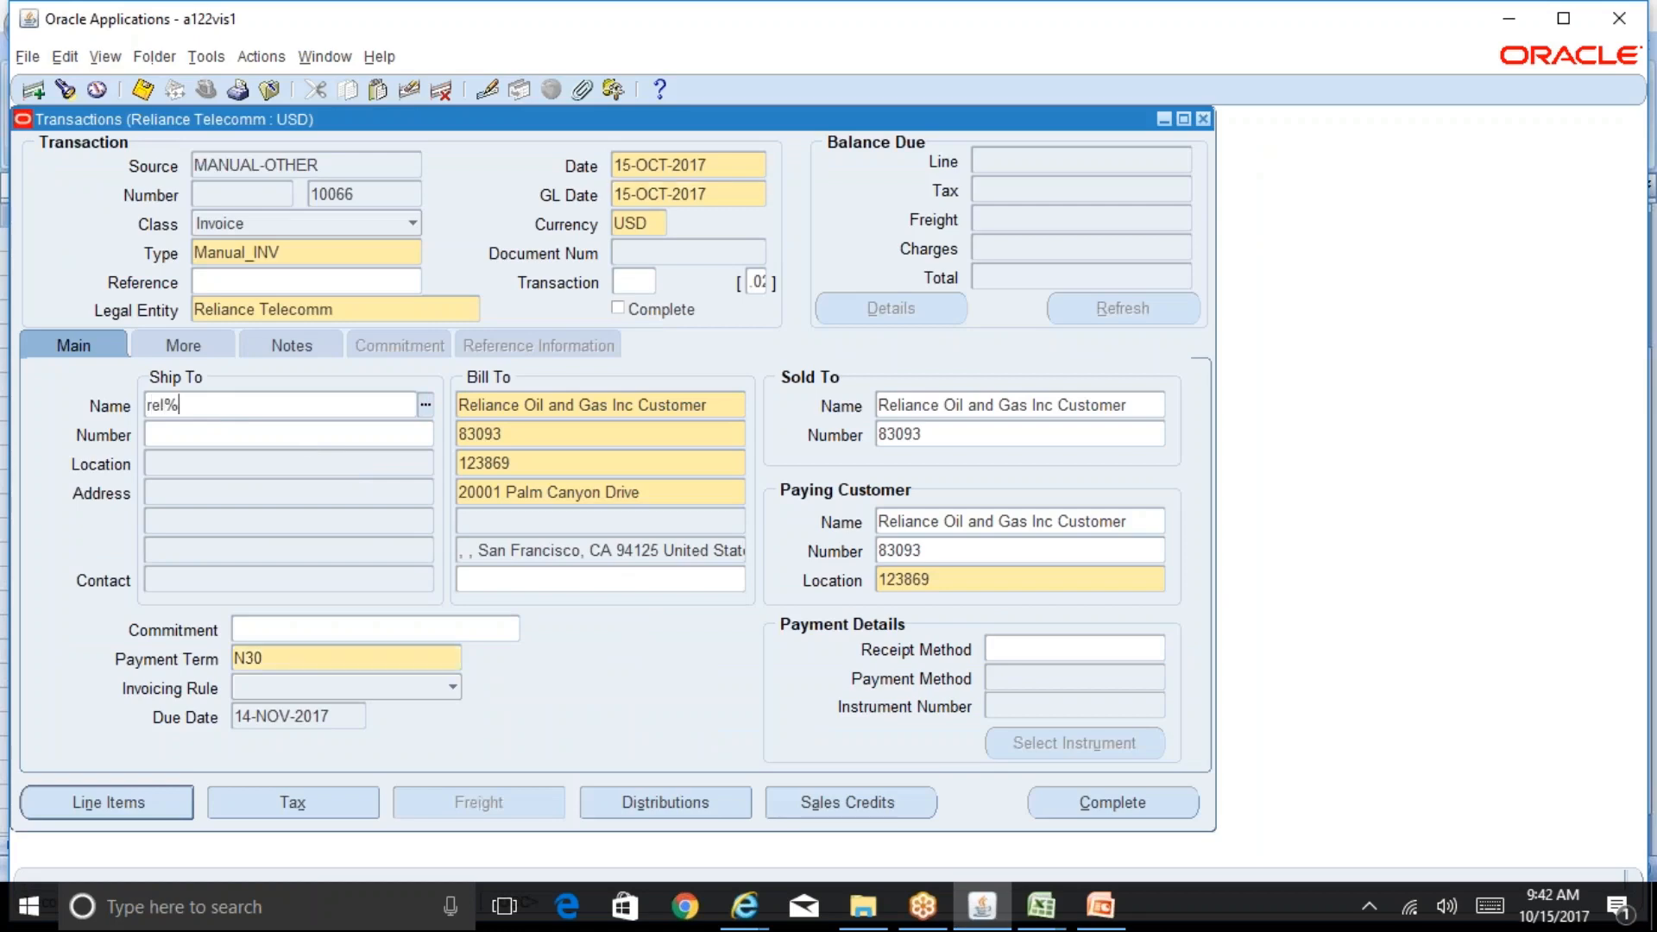
key(Tab)
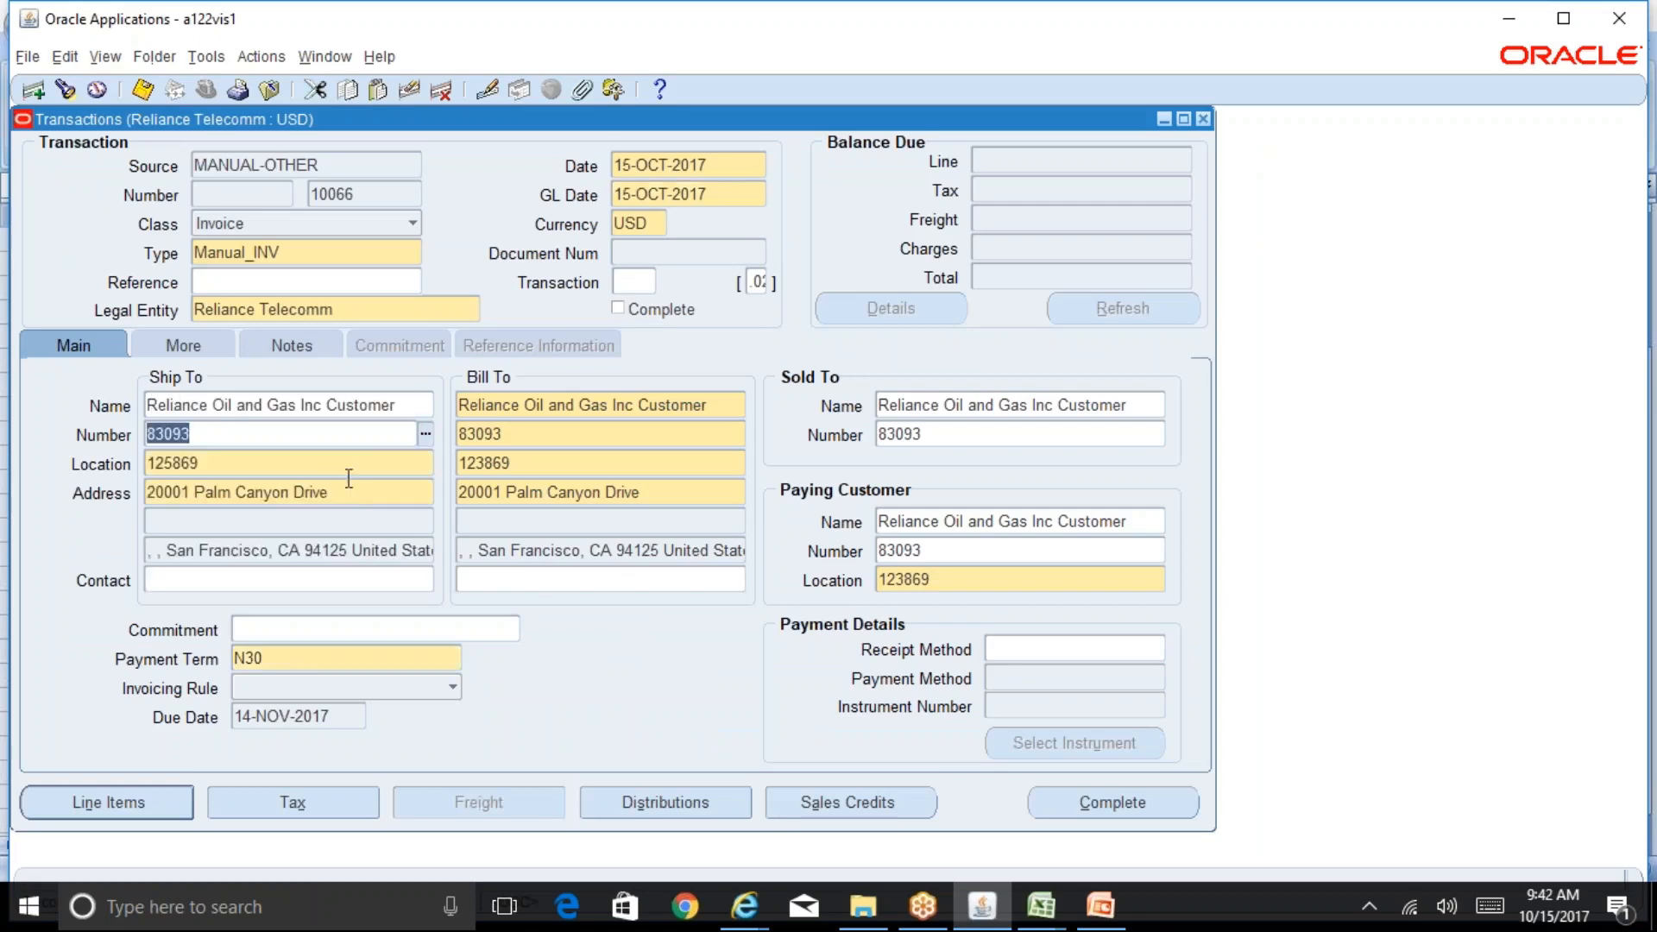
key(Tab)
click(425, 463)
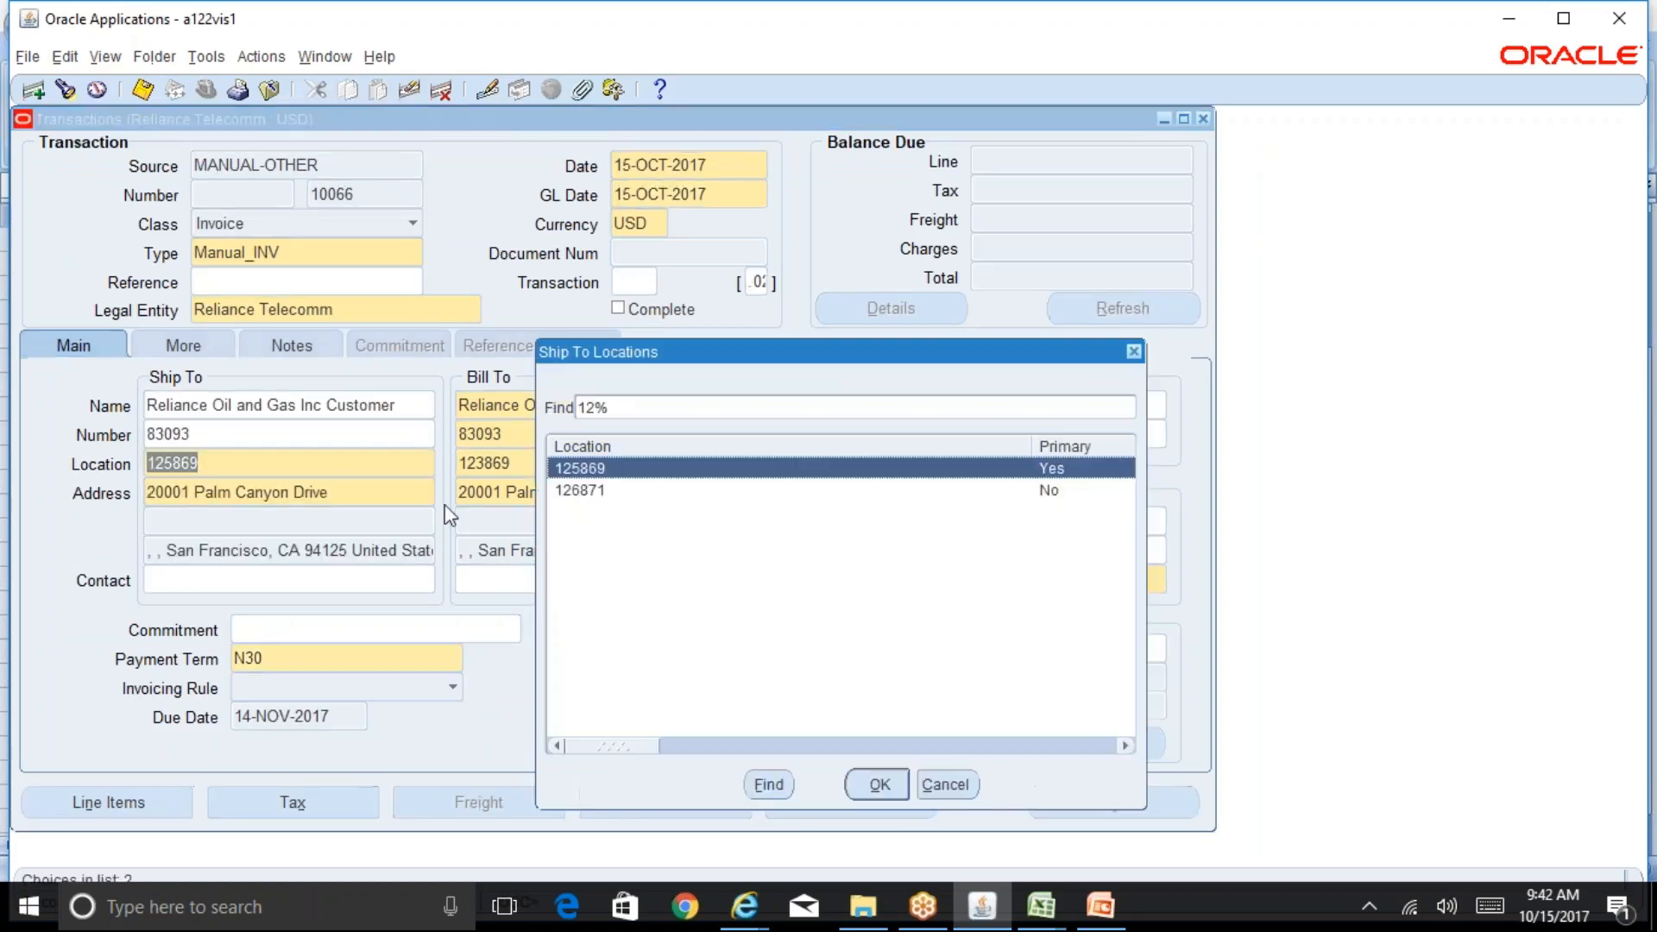
key(Down)
key(Return)
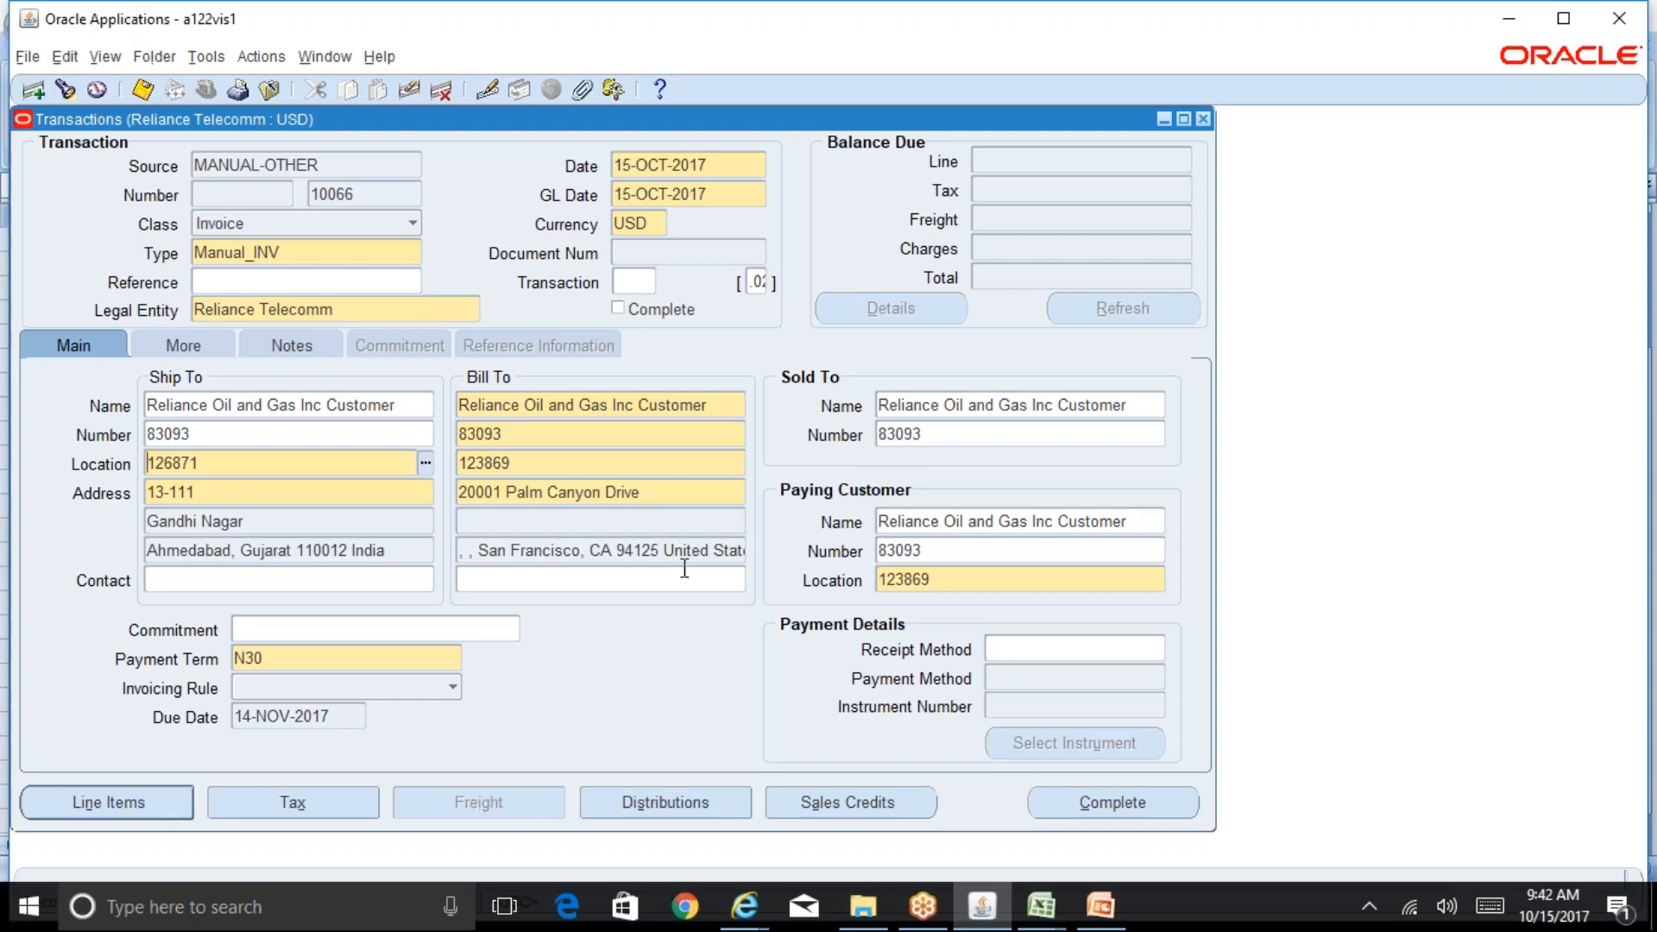
Step: Add an invoice line described as test with quantity 1 and unit price 15000, and save
click(108, 803)
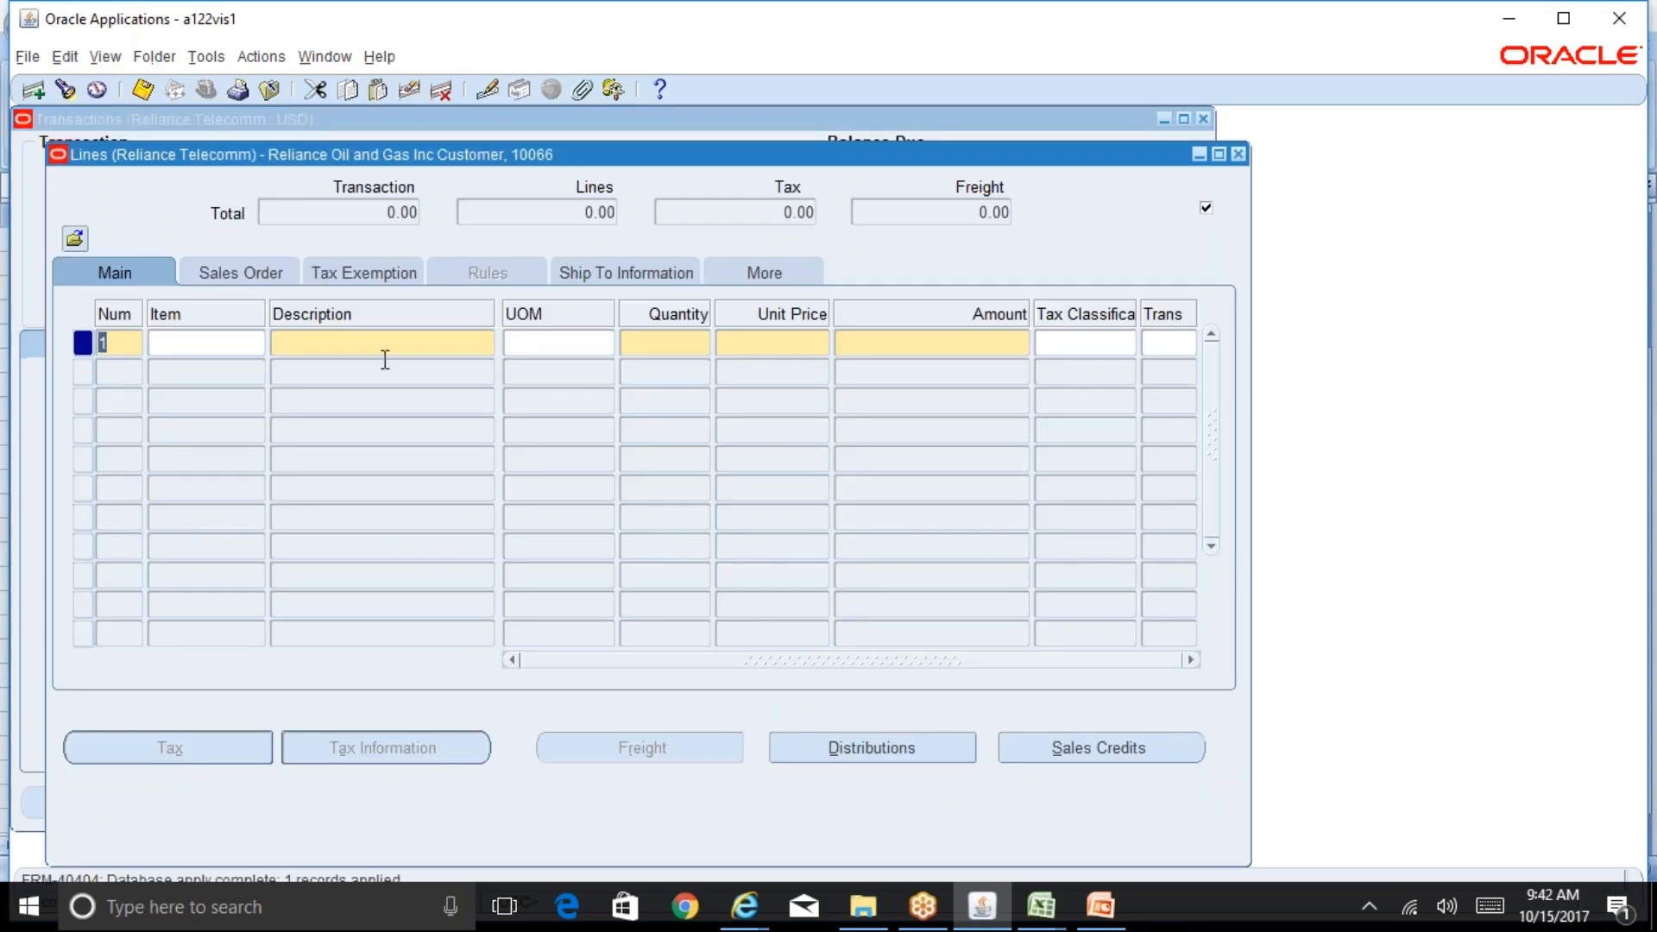
click(385, 357)
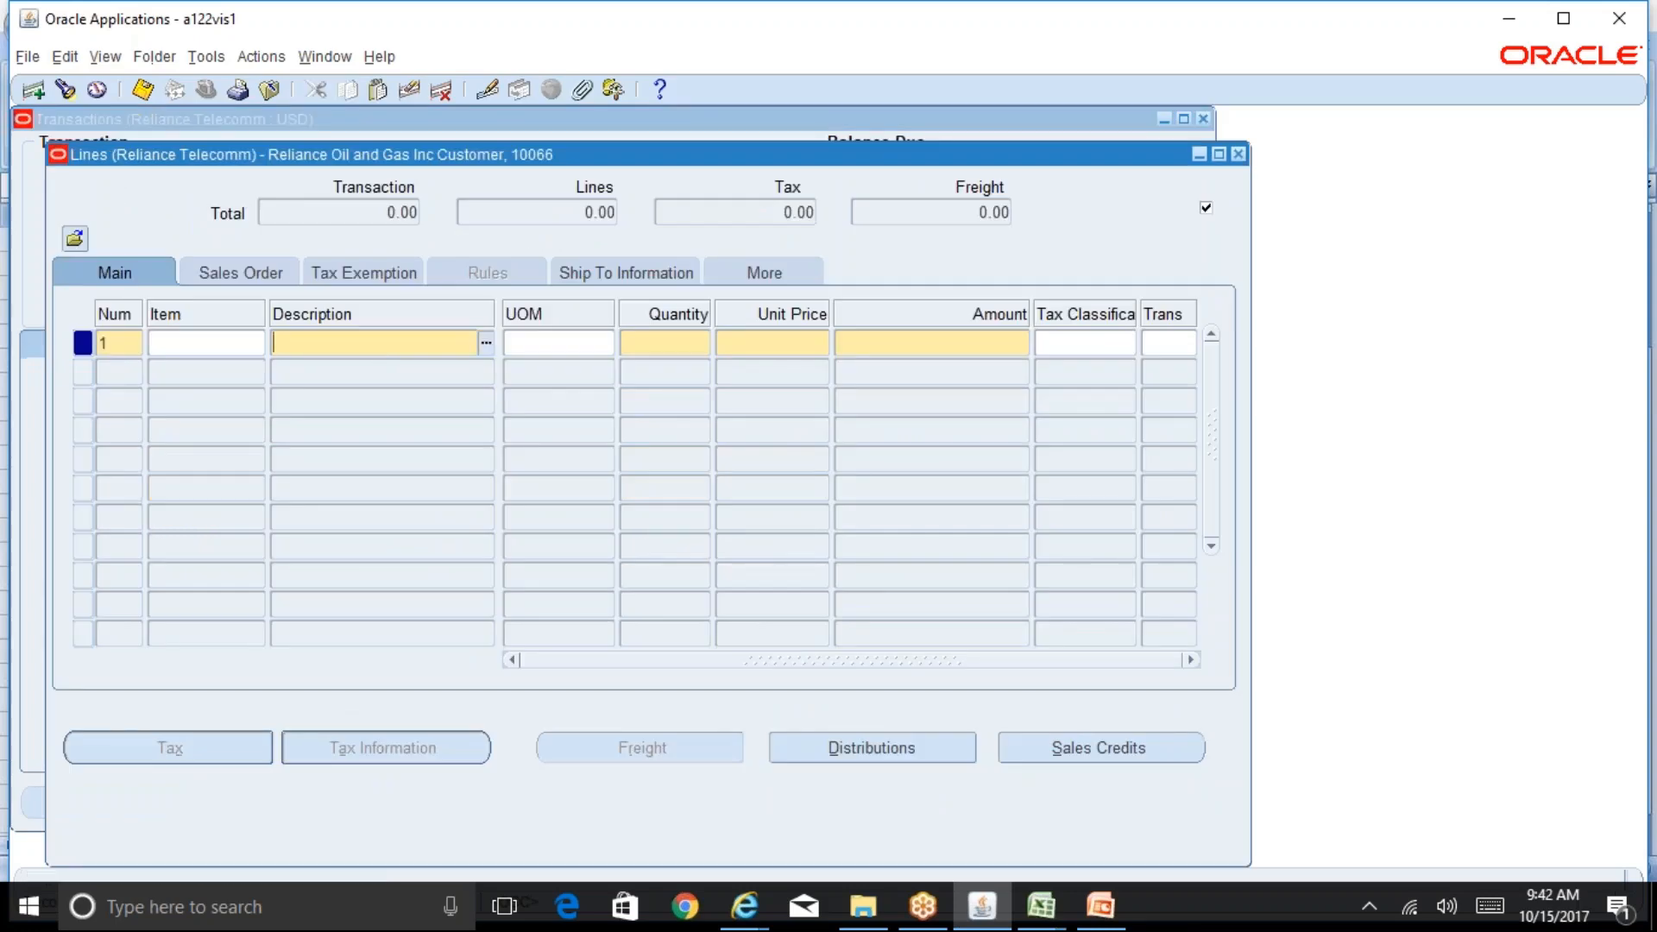
text(test)
key(Tab)
key(Tab)
text(1)
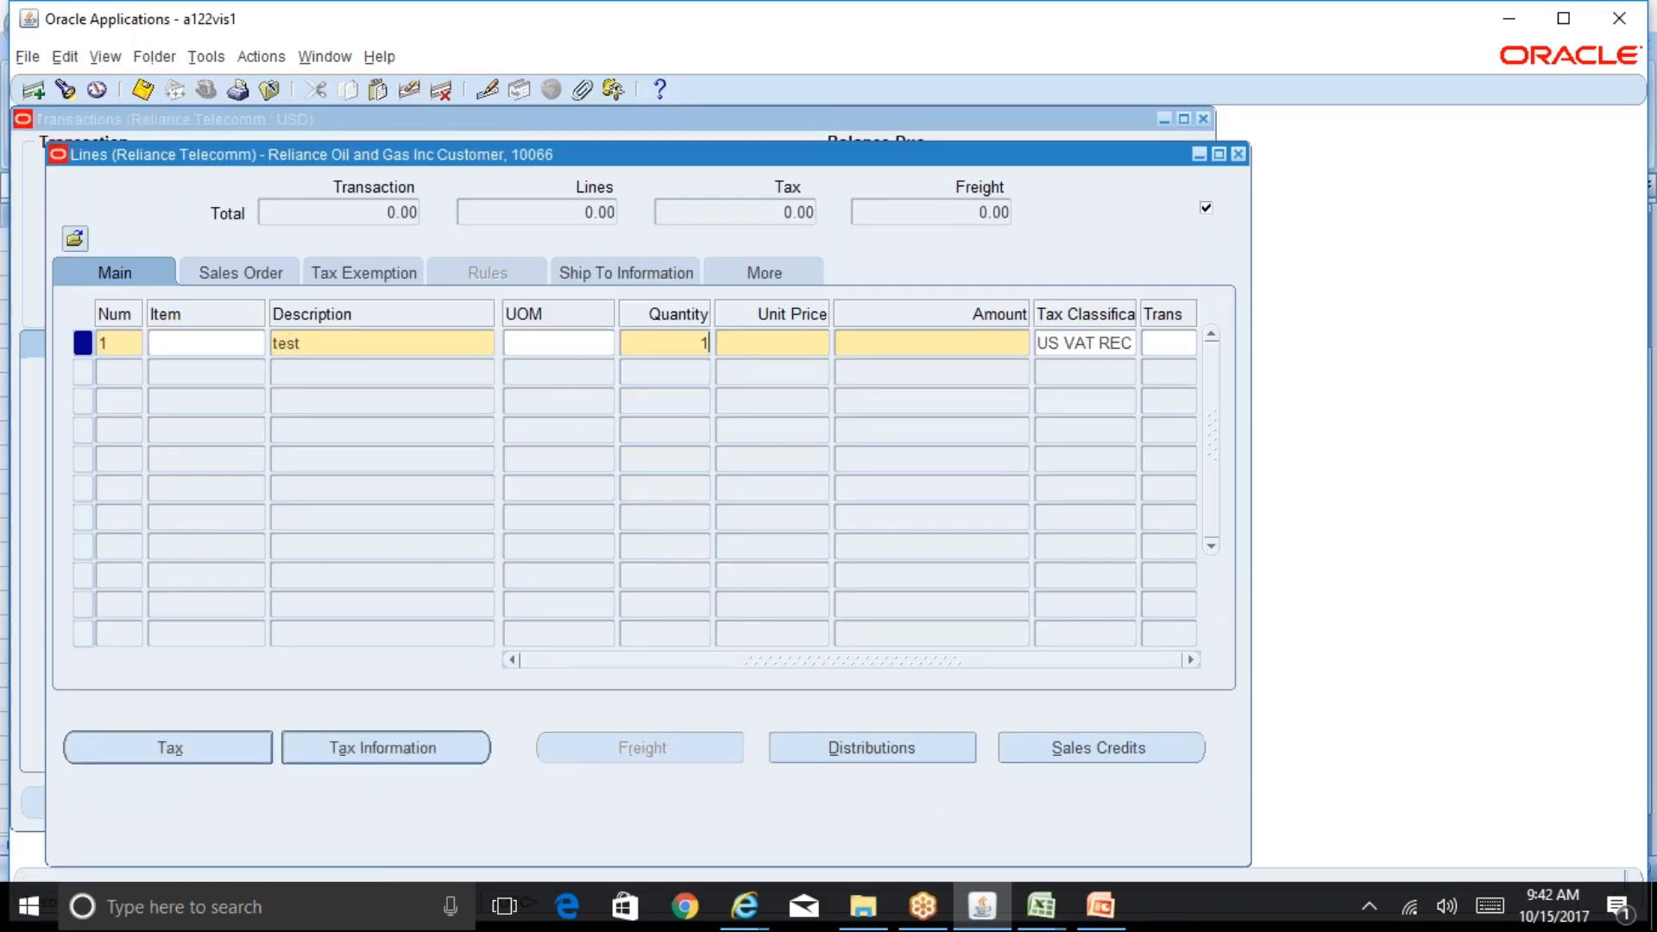
key(Tab)
text(15000)
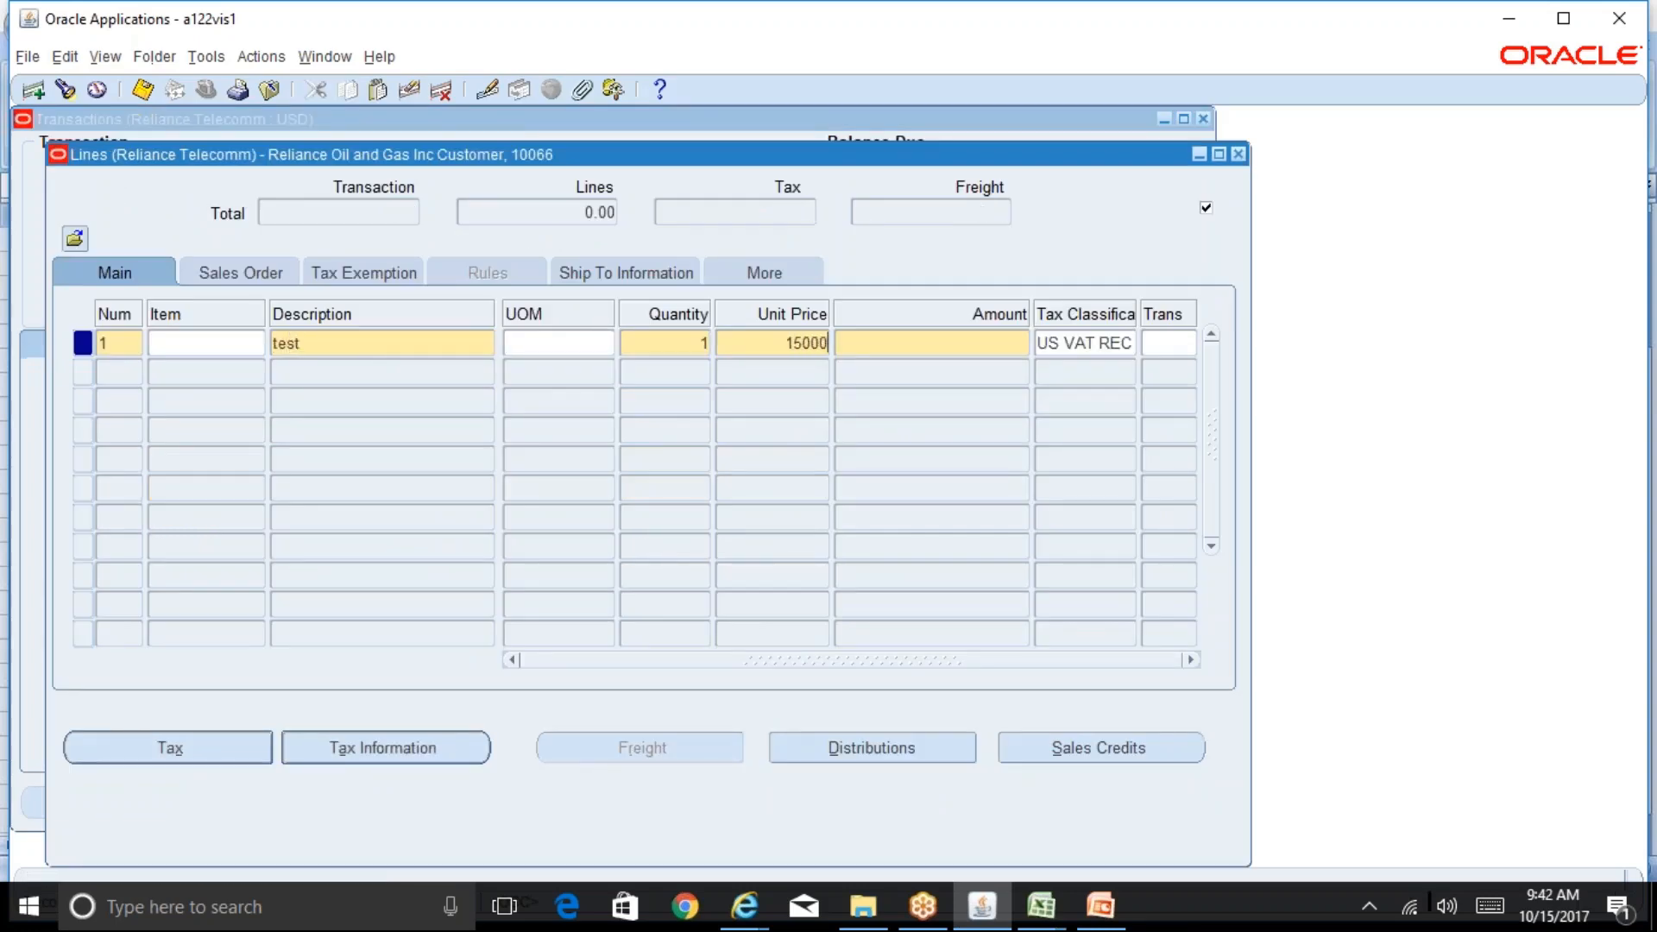
key(Tab)
key(ctrl+s)
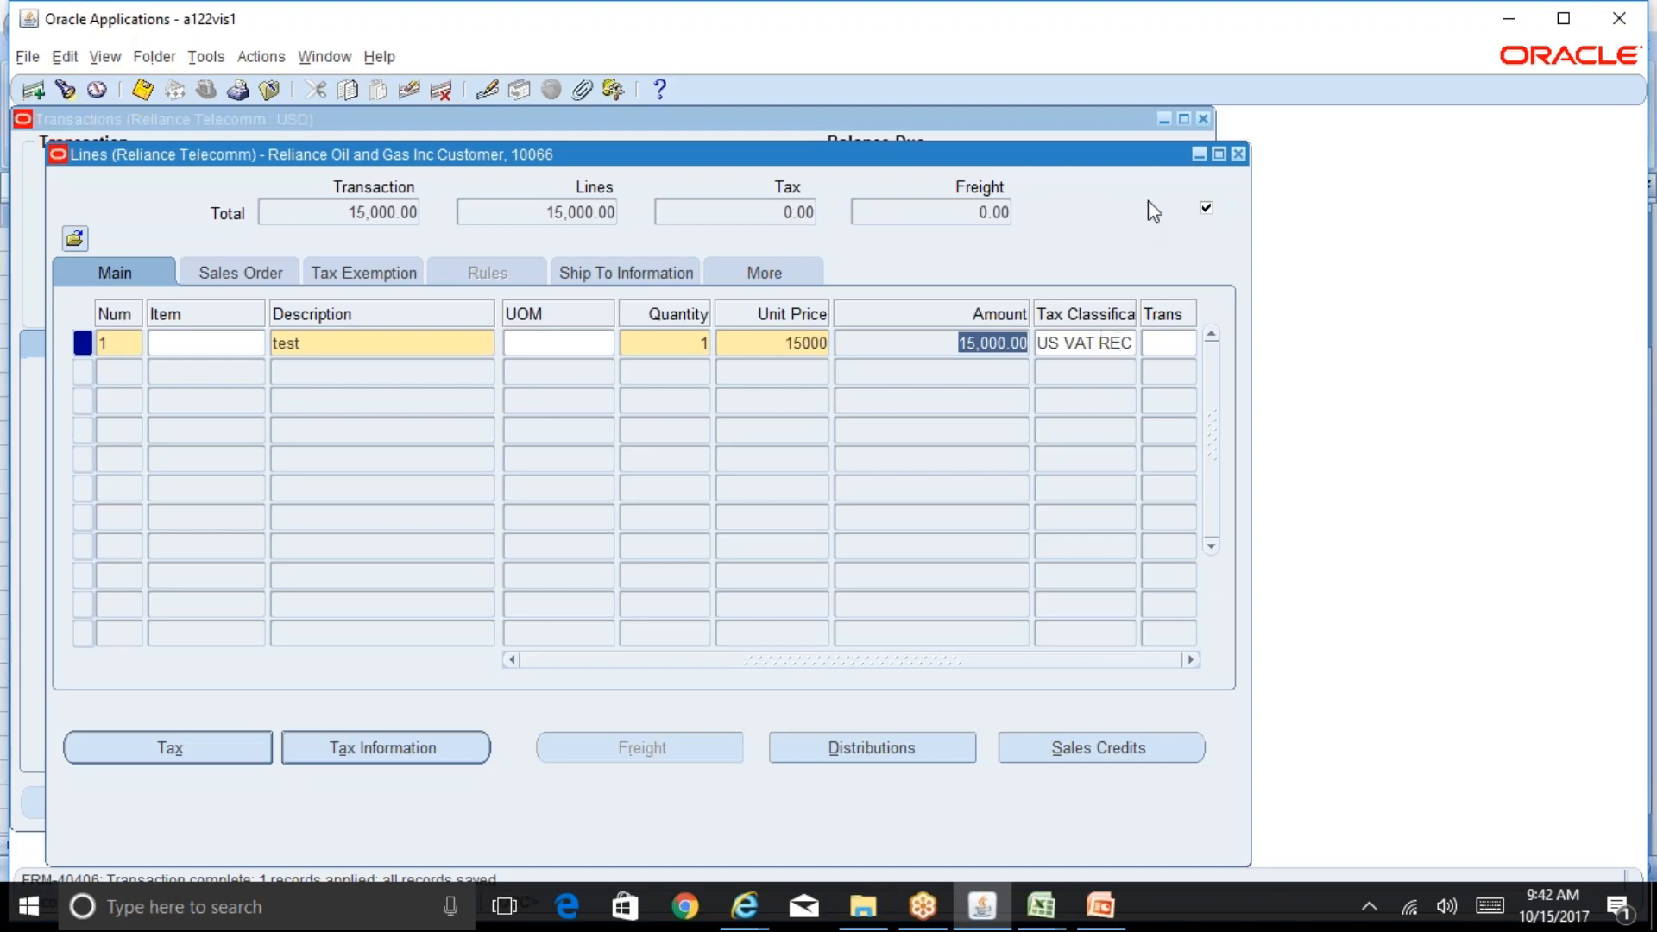
Step: Open the invoice's detail tax lines to check the calculated tax, then close them
click(1239, 154)
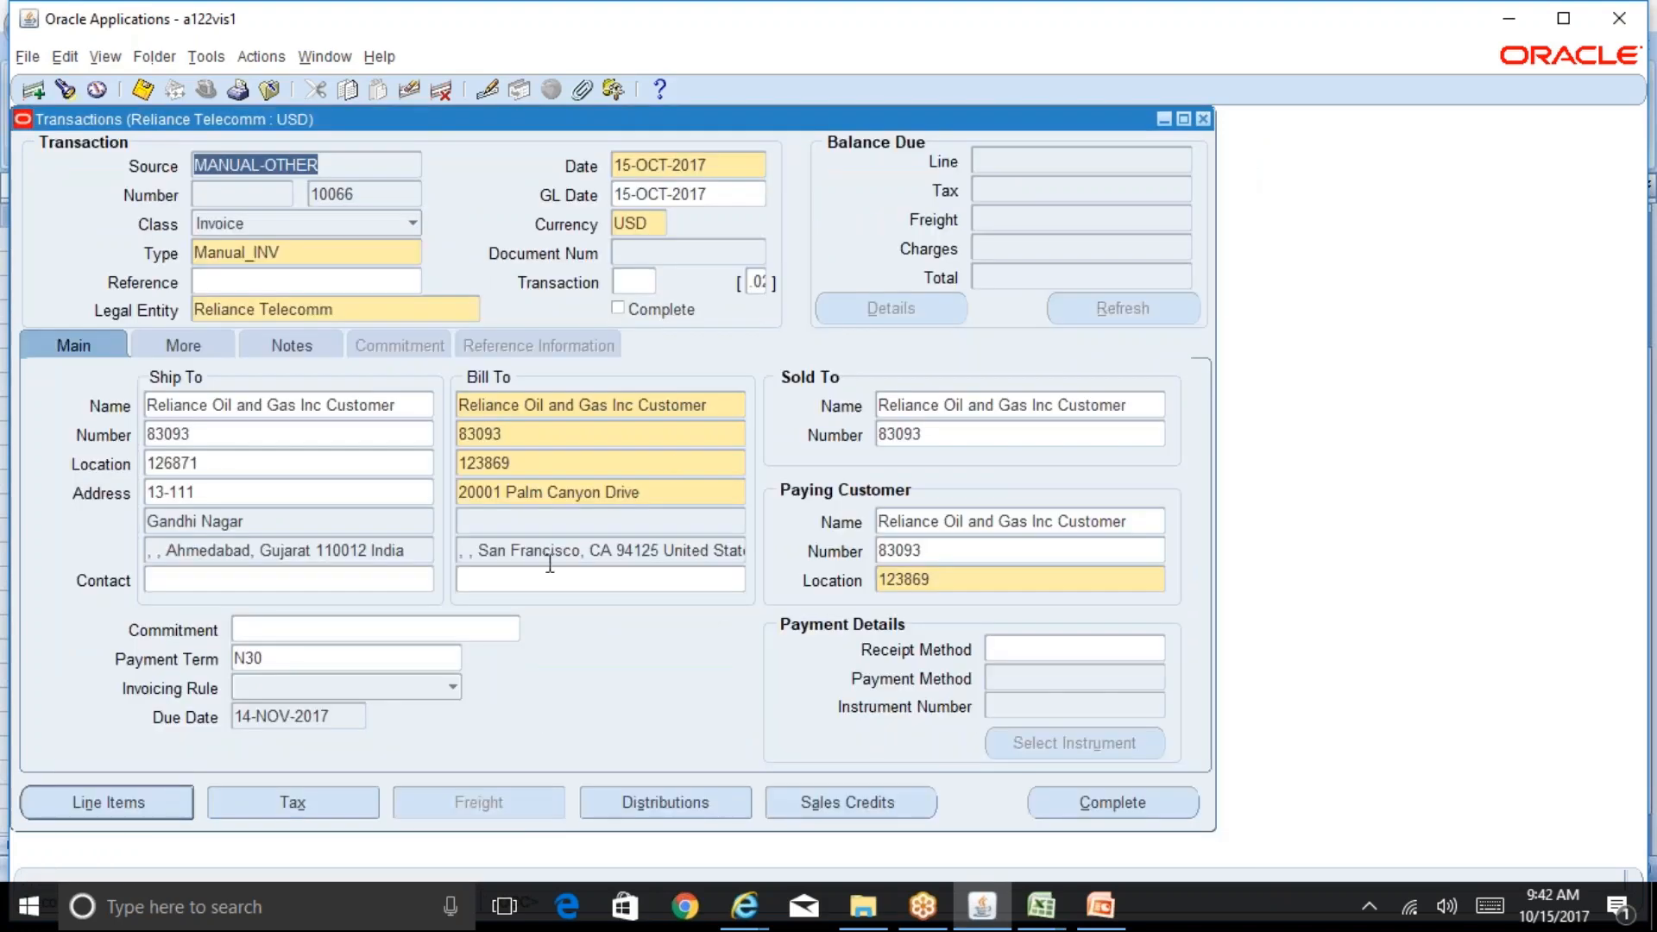
click(293, 802)
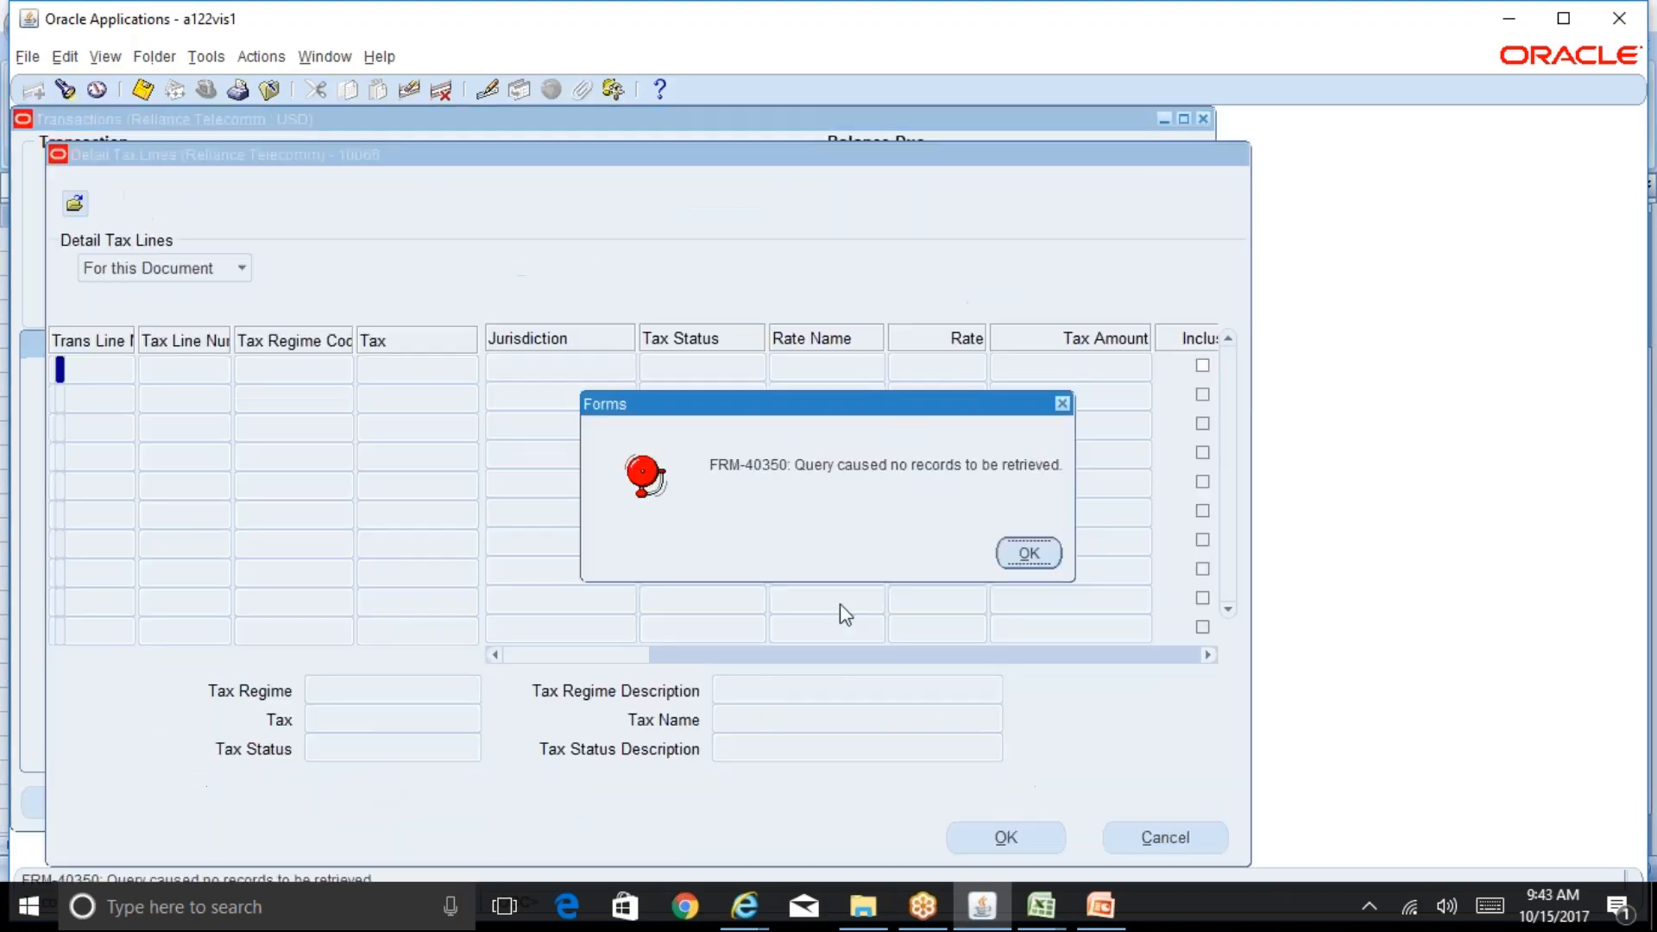
click(1030, 554)
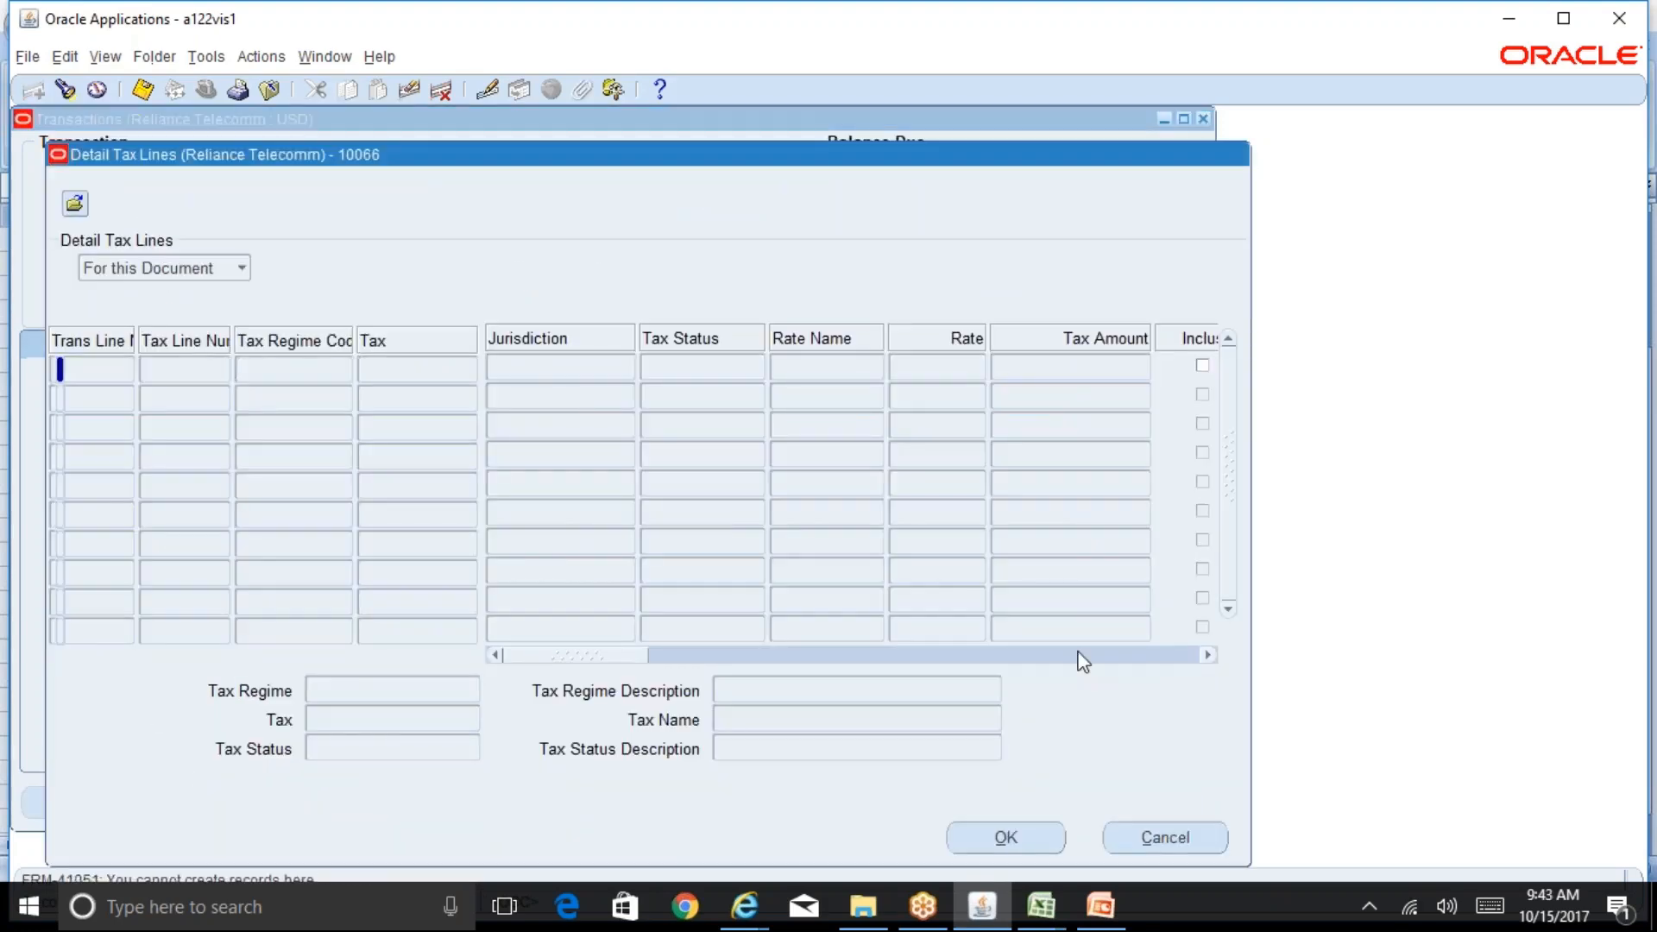
click(1199, 839)
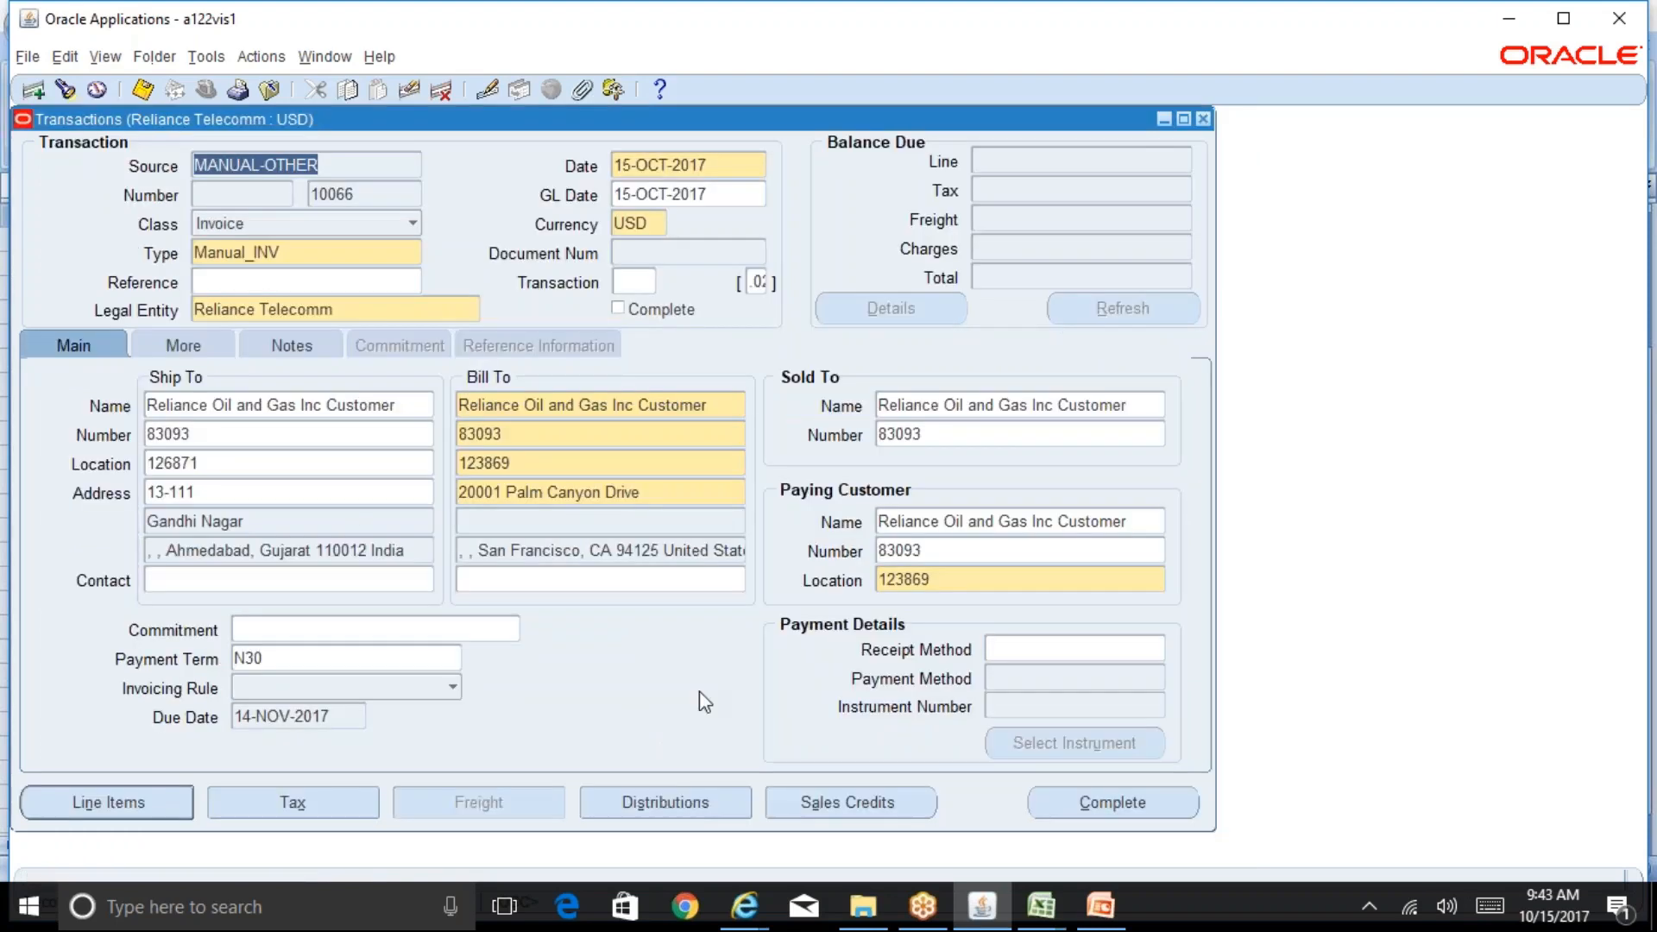
Step: Clear the ship-to customer from the invoice and save the transaction
click(412, 404)
key(BackSpace)
key(Tab)
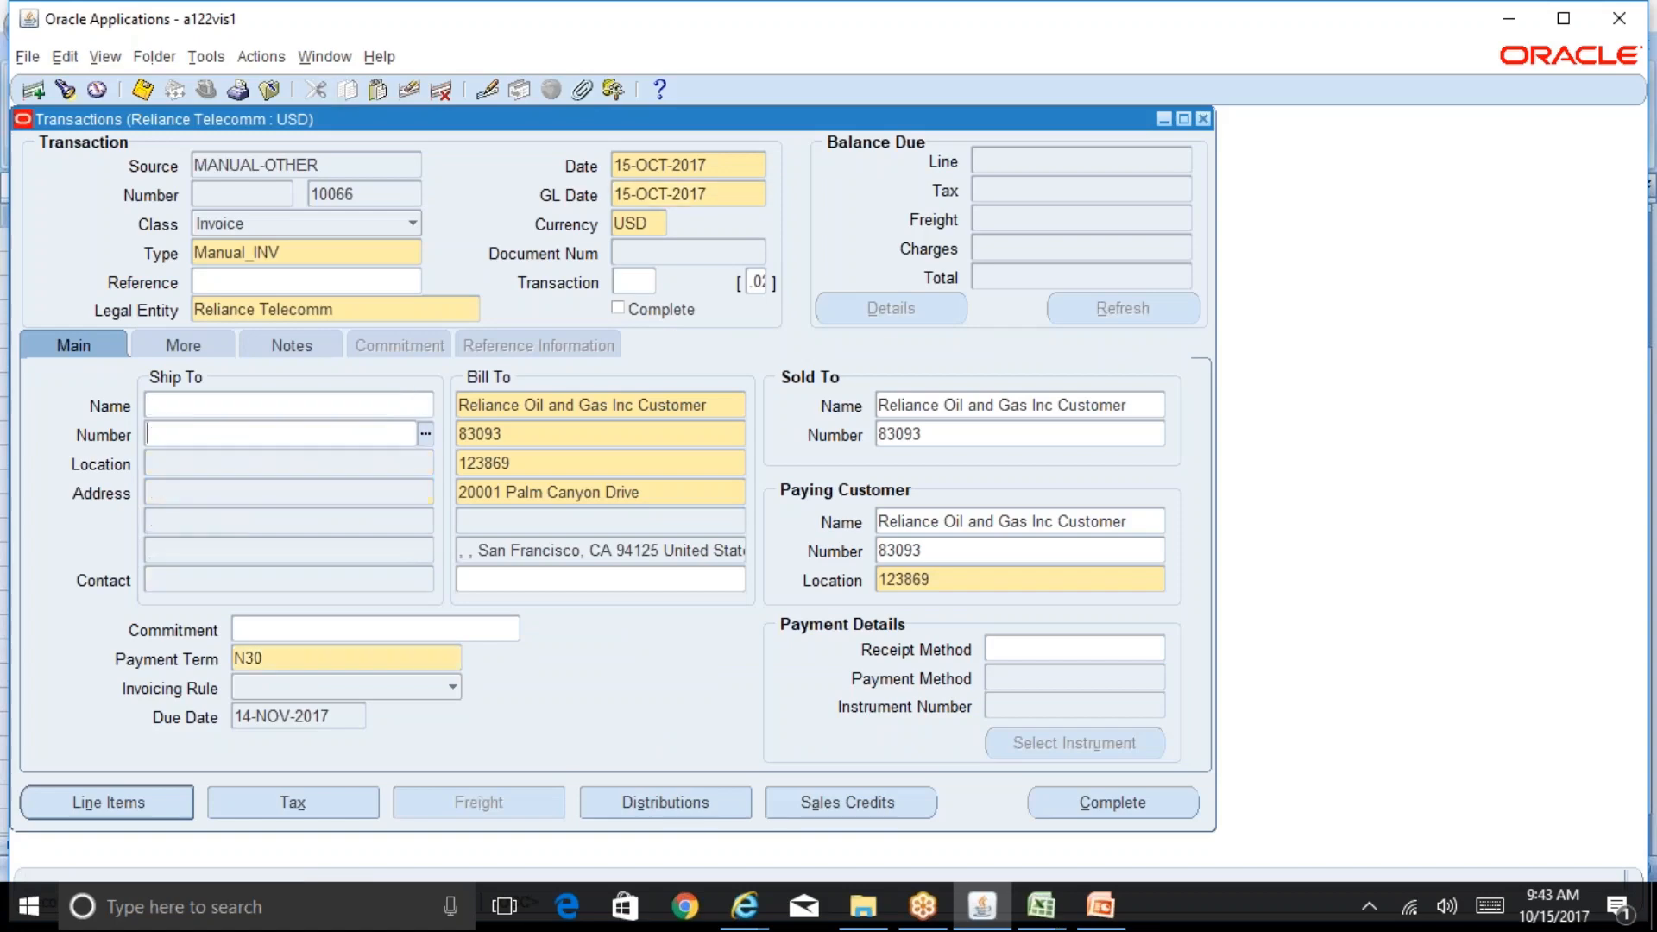
click(687, 550)
key(ctrl+s)
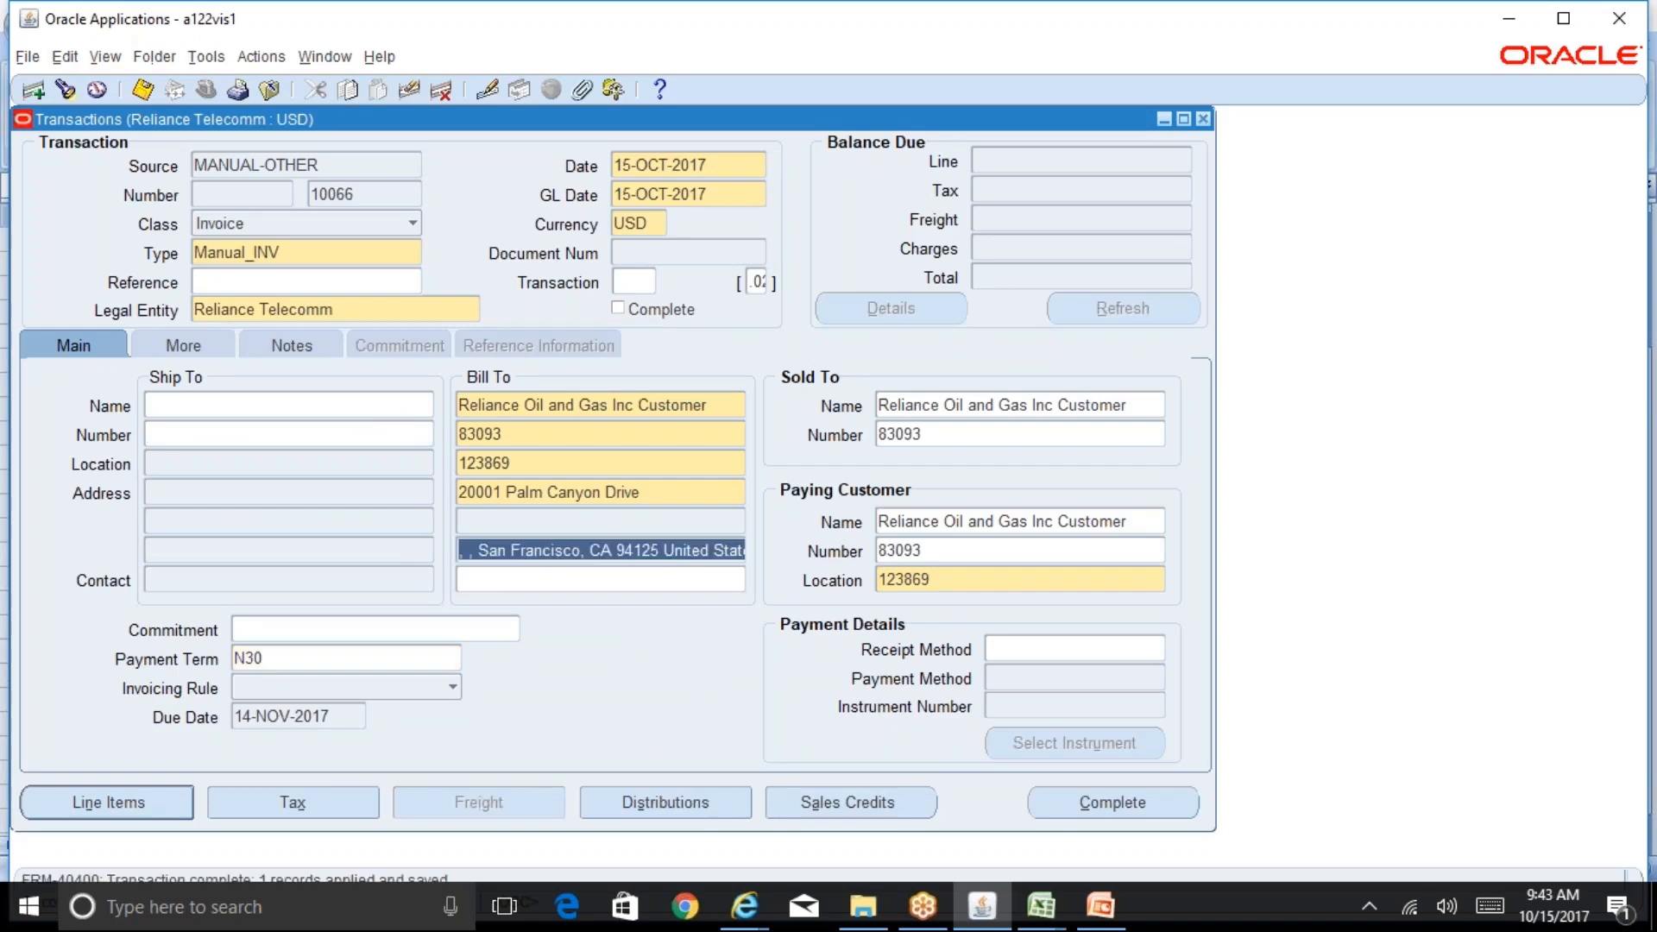
Step: Open the invoice's detail tax lines to review the calculated tax, then close them
click(339, 789)
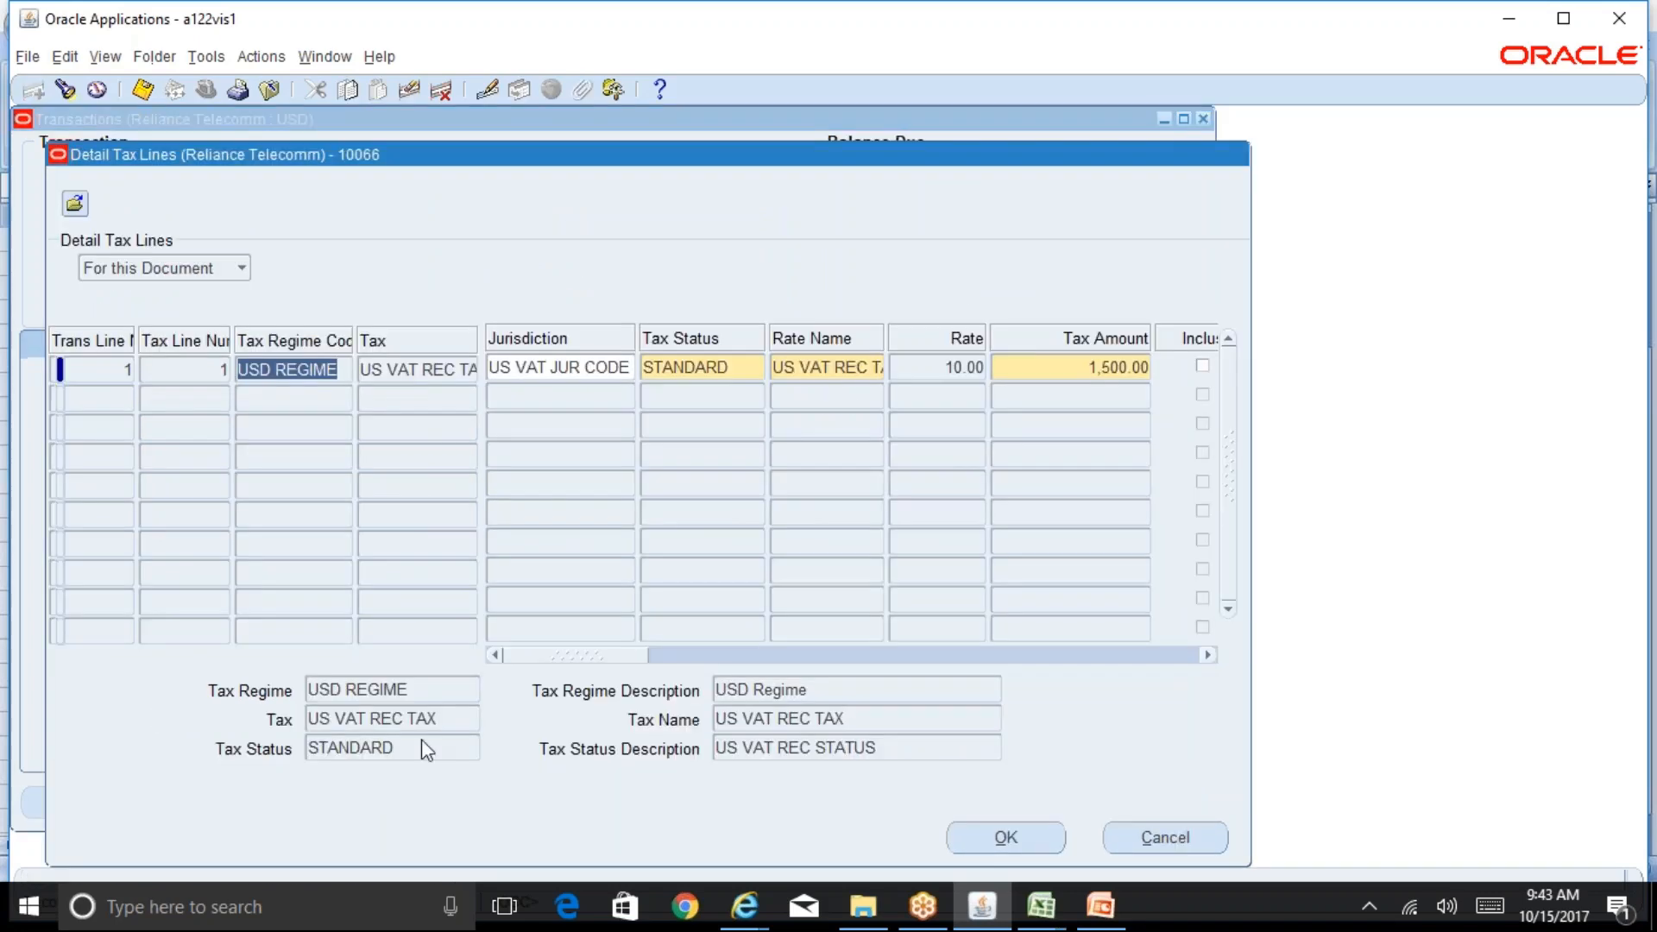
drag(600, 656, 546, 692)
click(1128, 837)
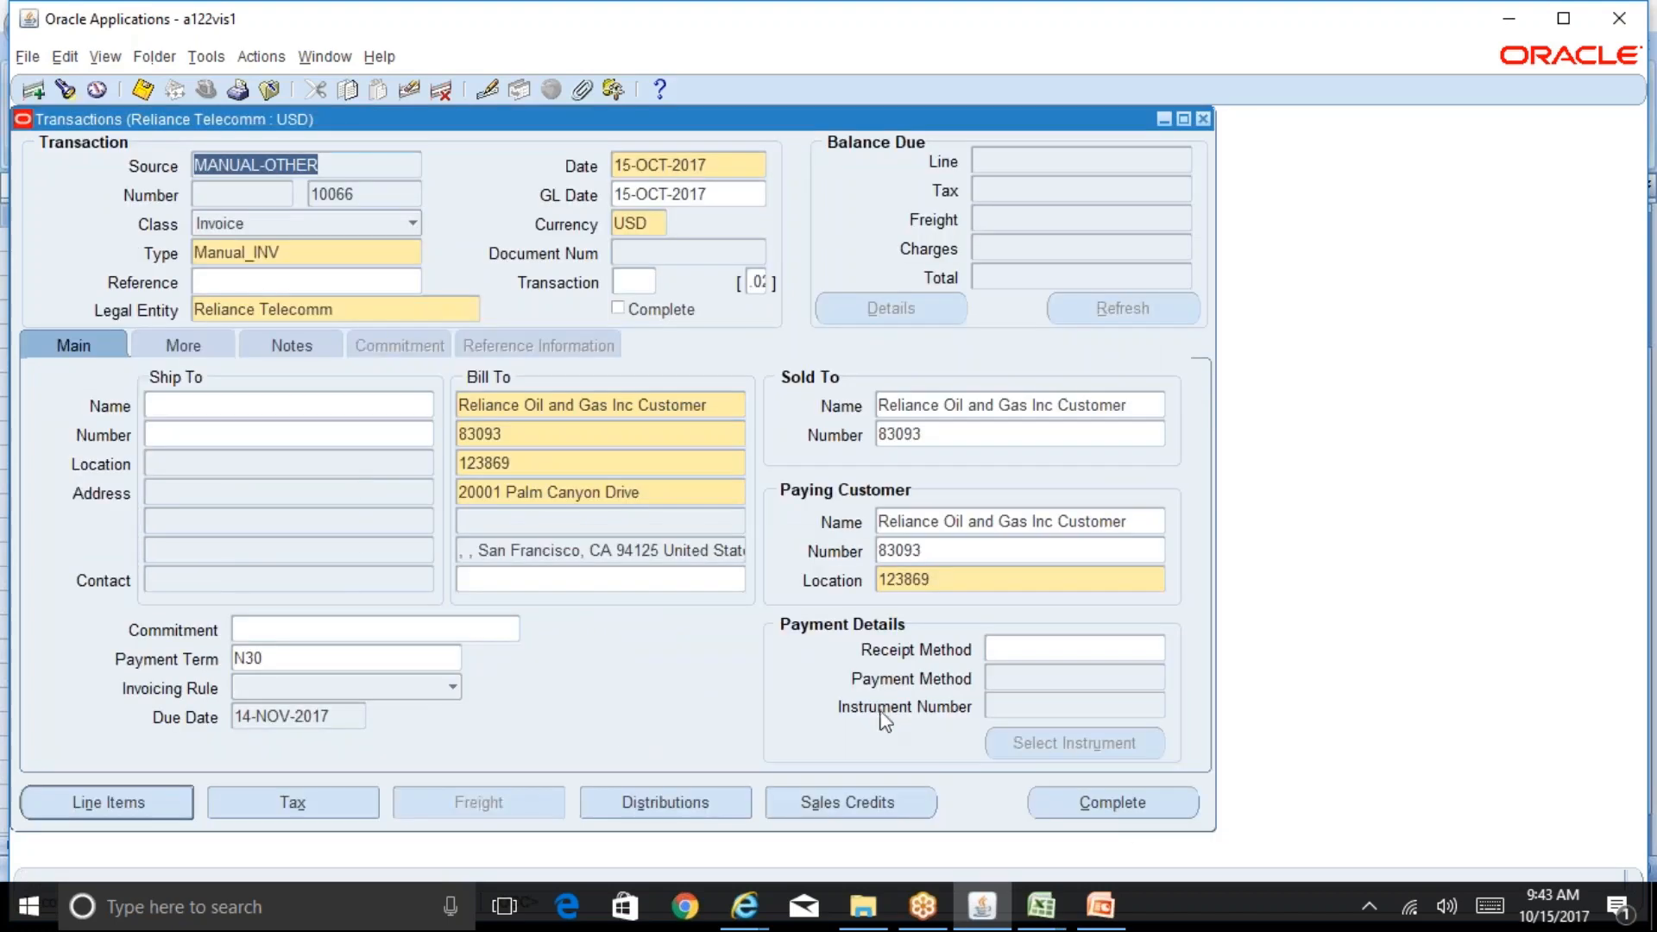
Step: Change the bill-to location to 126870 in Ahmedabad and save the transaction
click(575, 463)
click(738, 462)
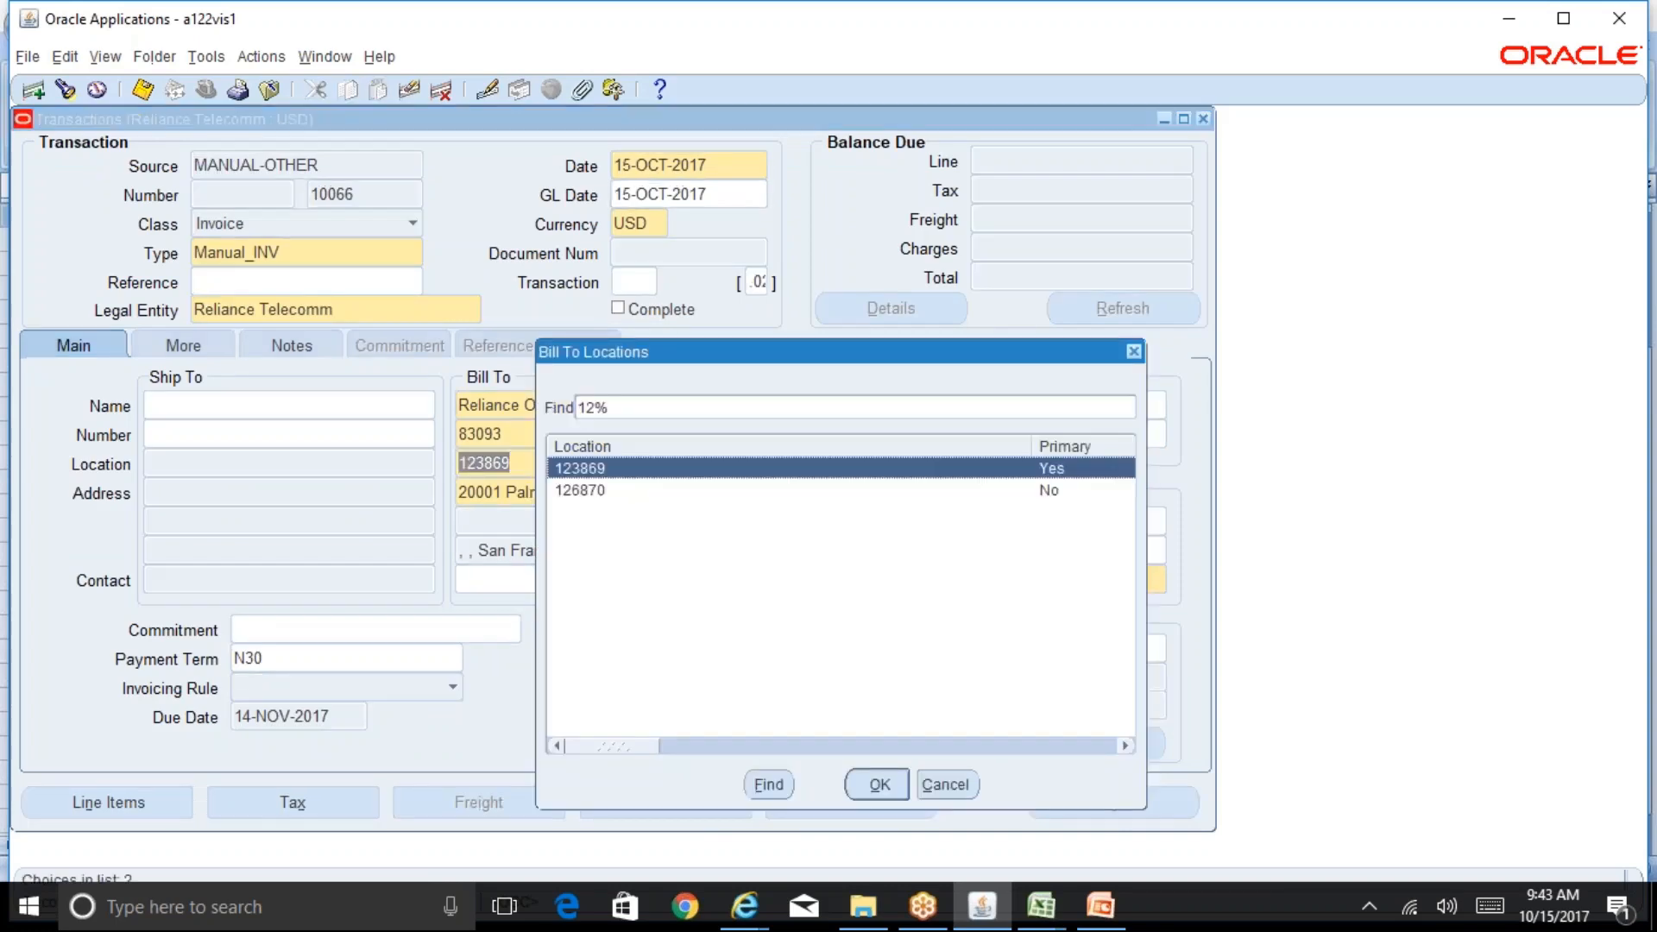
click(604, 484)
click(873, 787)
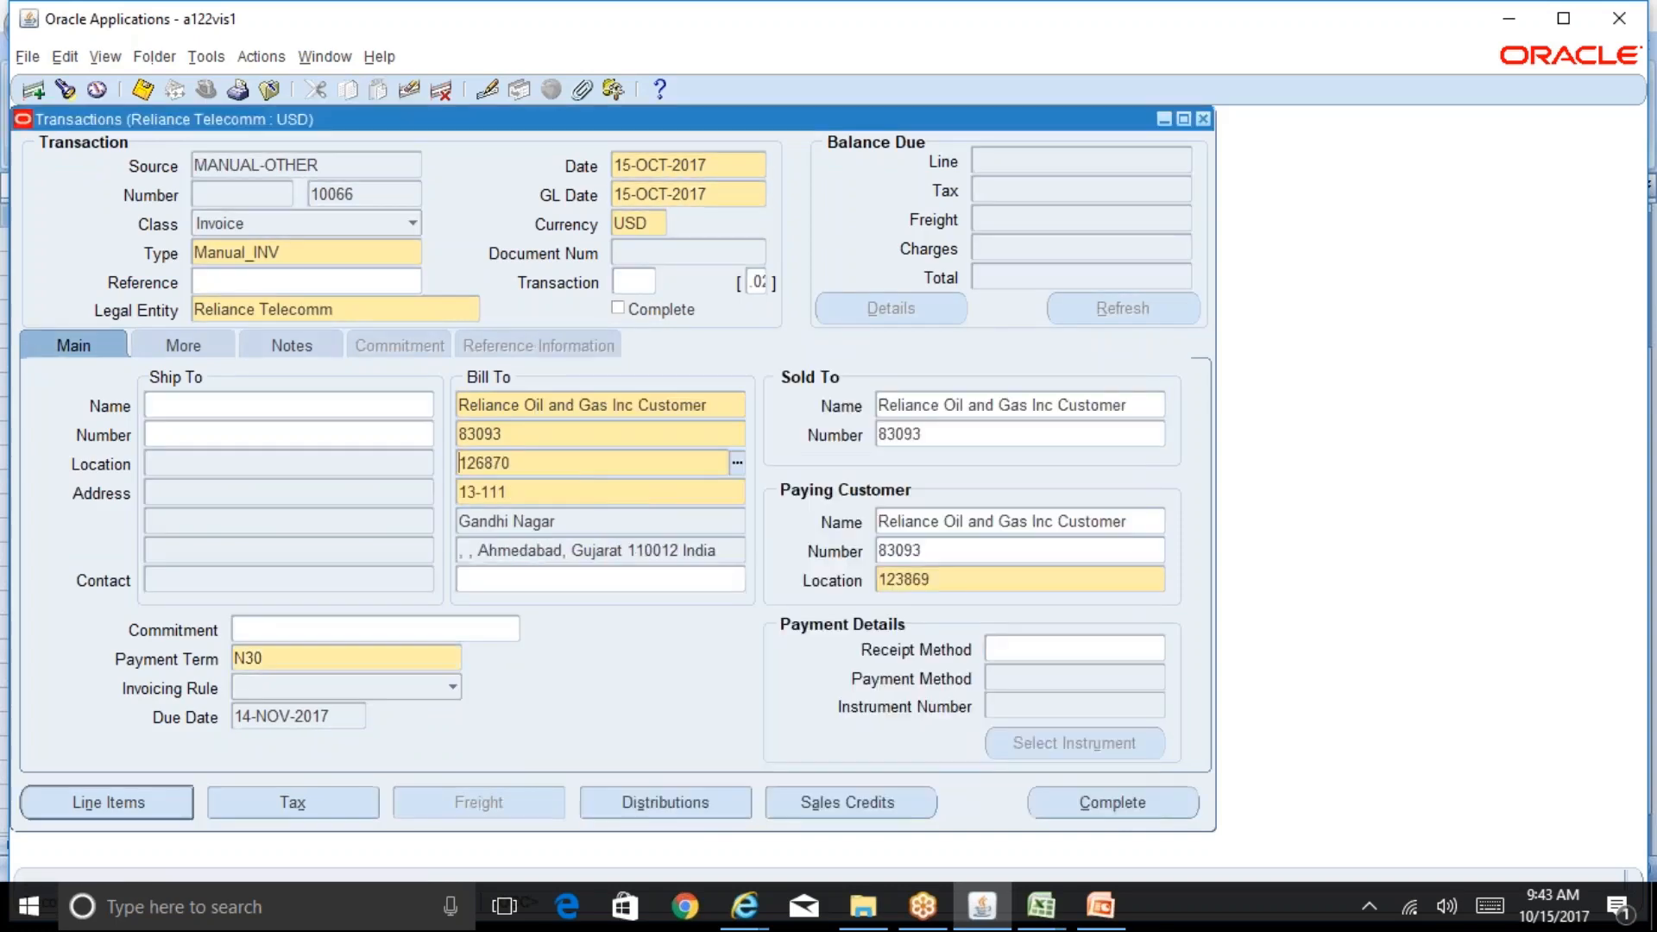
click(720, 550)
key(ctrl+s)
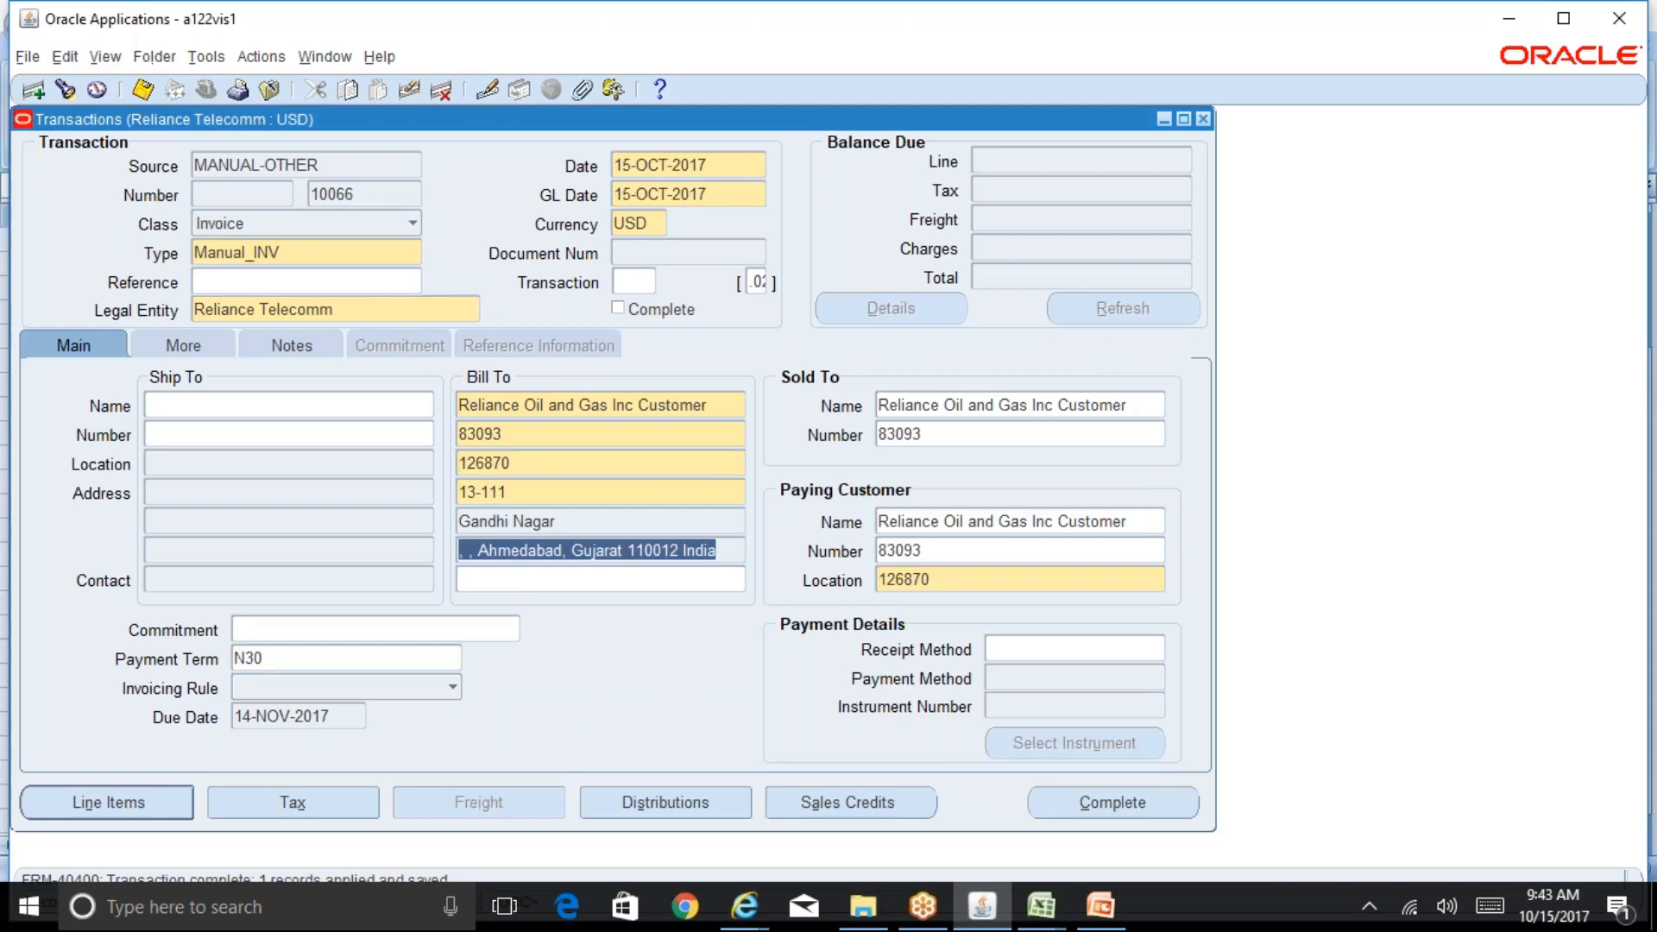
Step: Open the detail tax lines for the invoice to check its tax, then close them
click(290, 815)
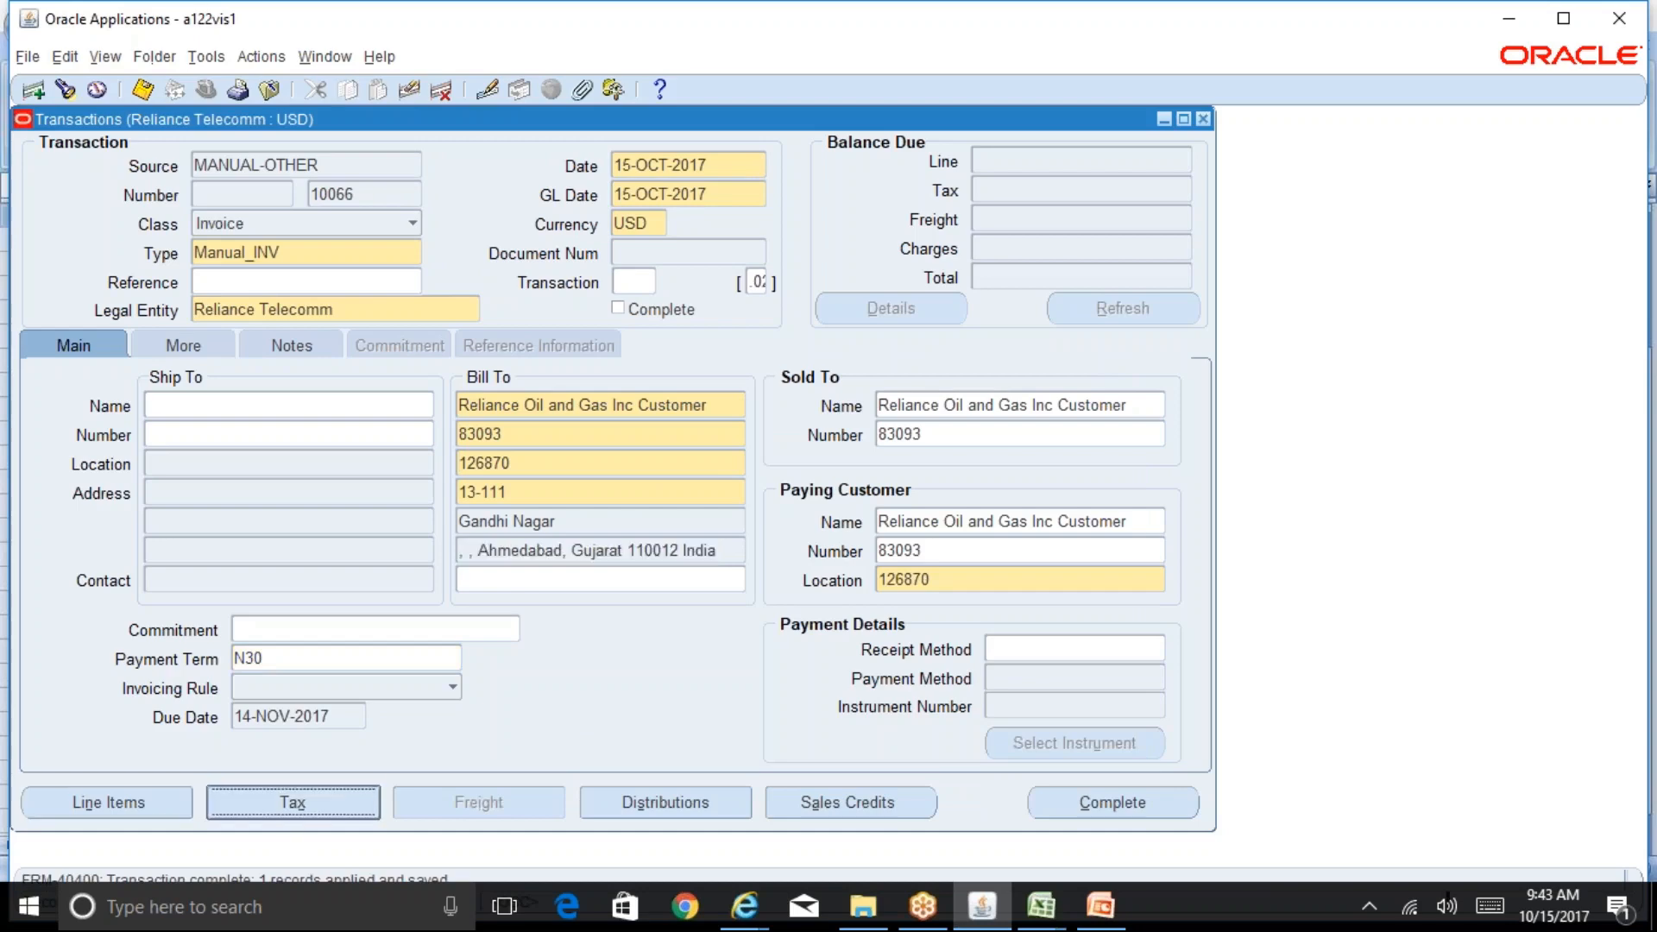
click(1029, 554)
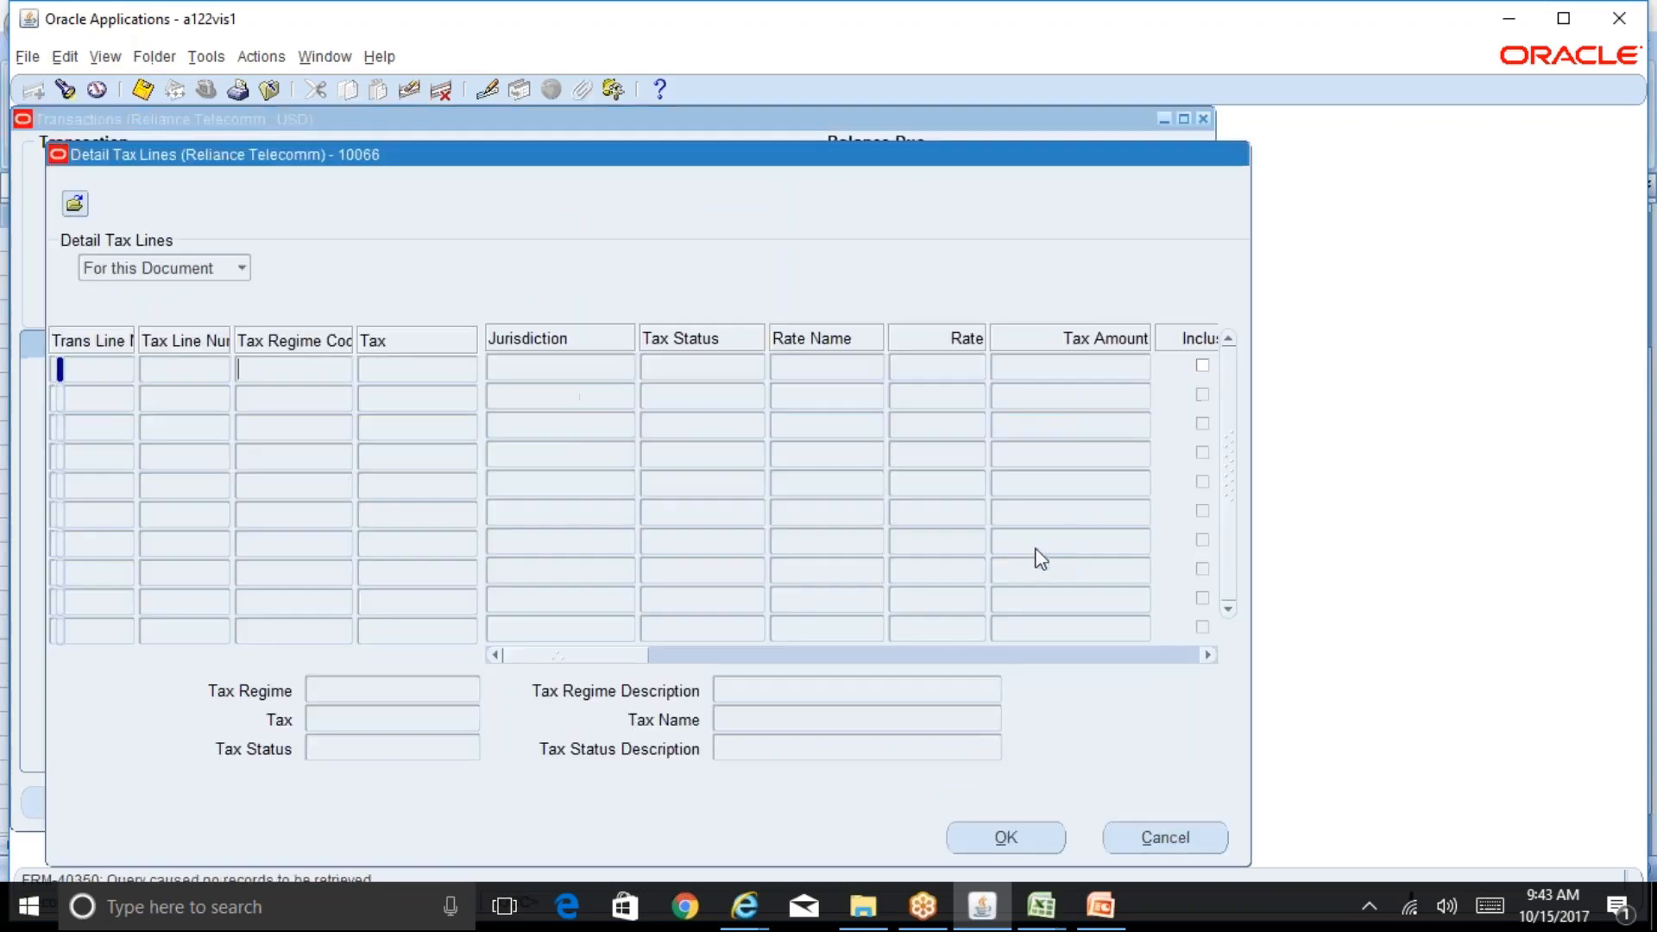
click(1168, 833)
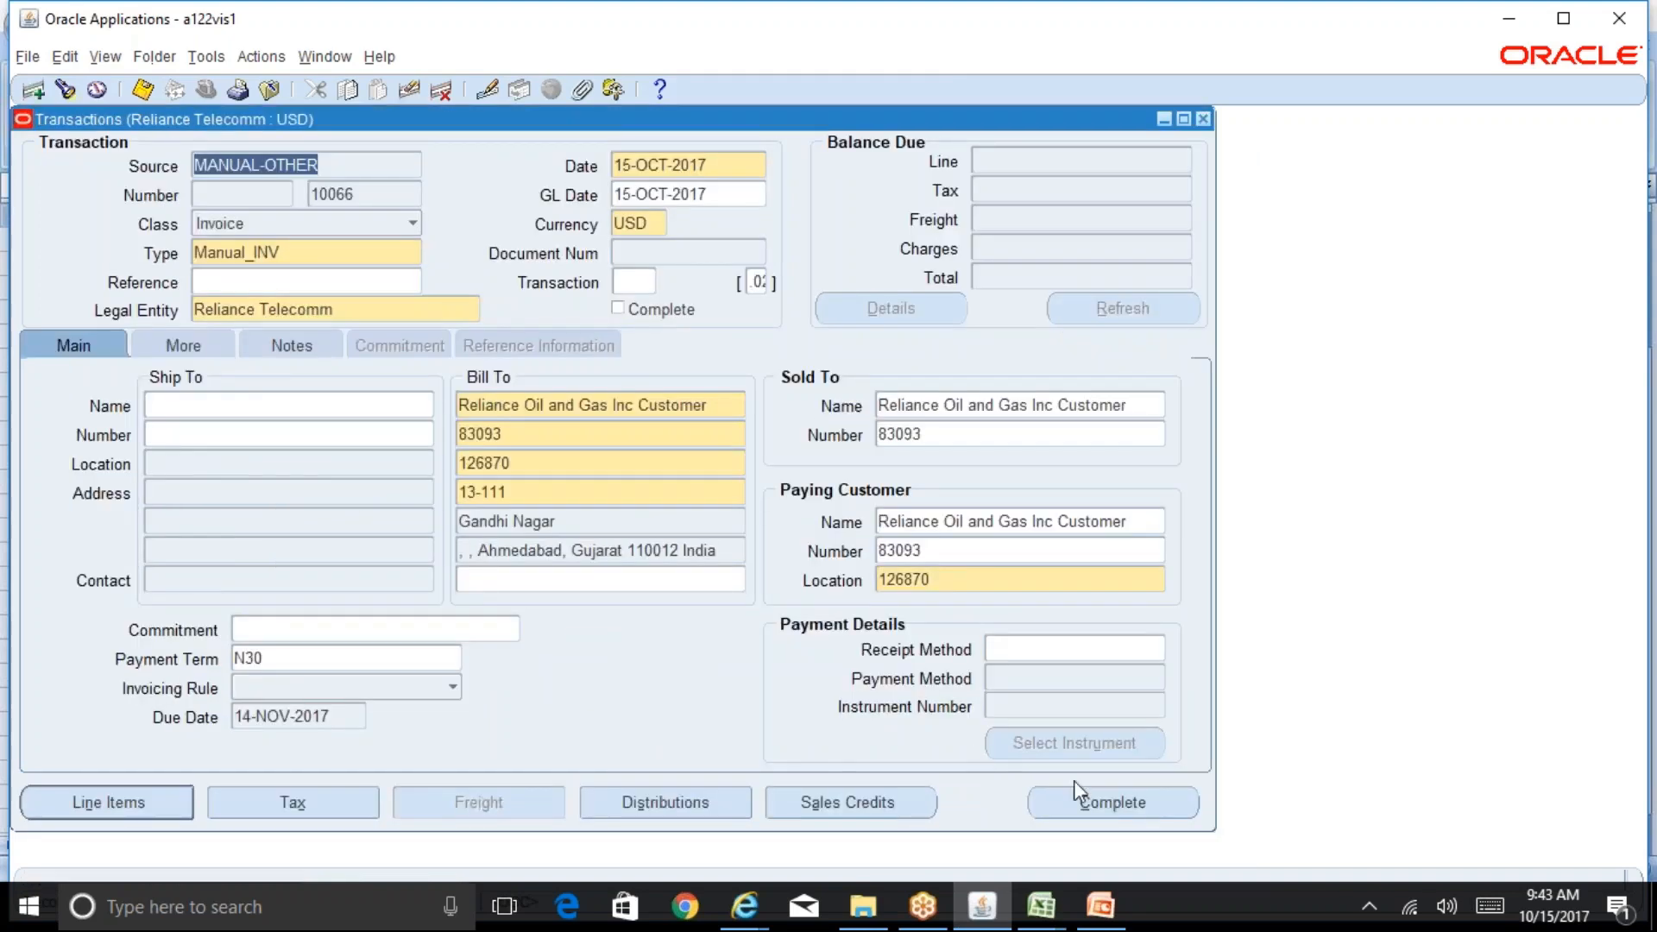
Step: Complete the invoice and inspect the tax amount in the balance due
click(1114, 801)
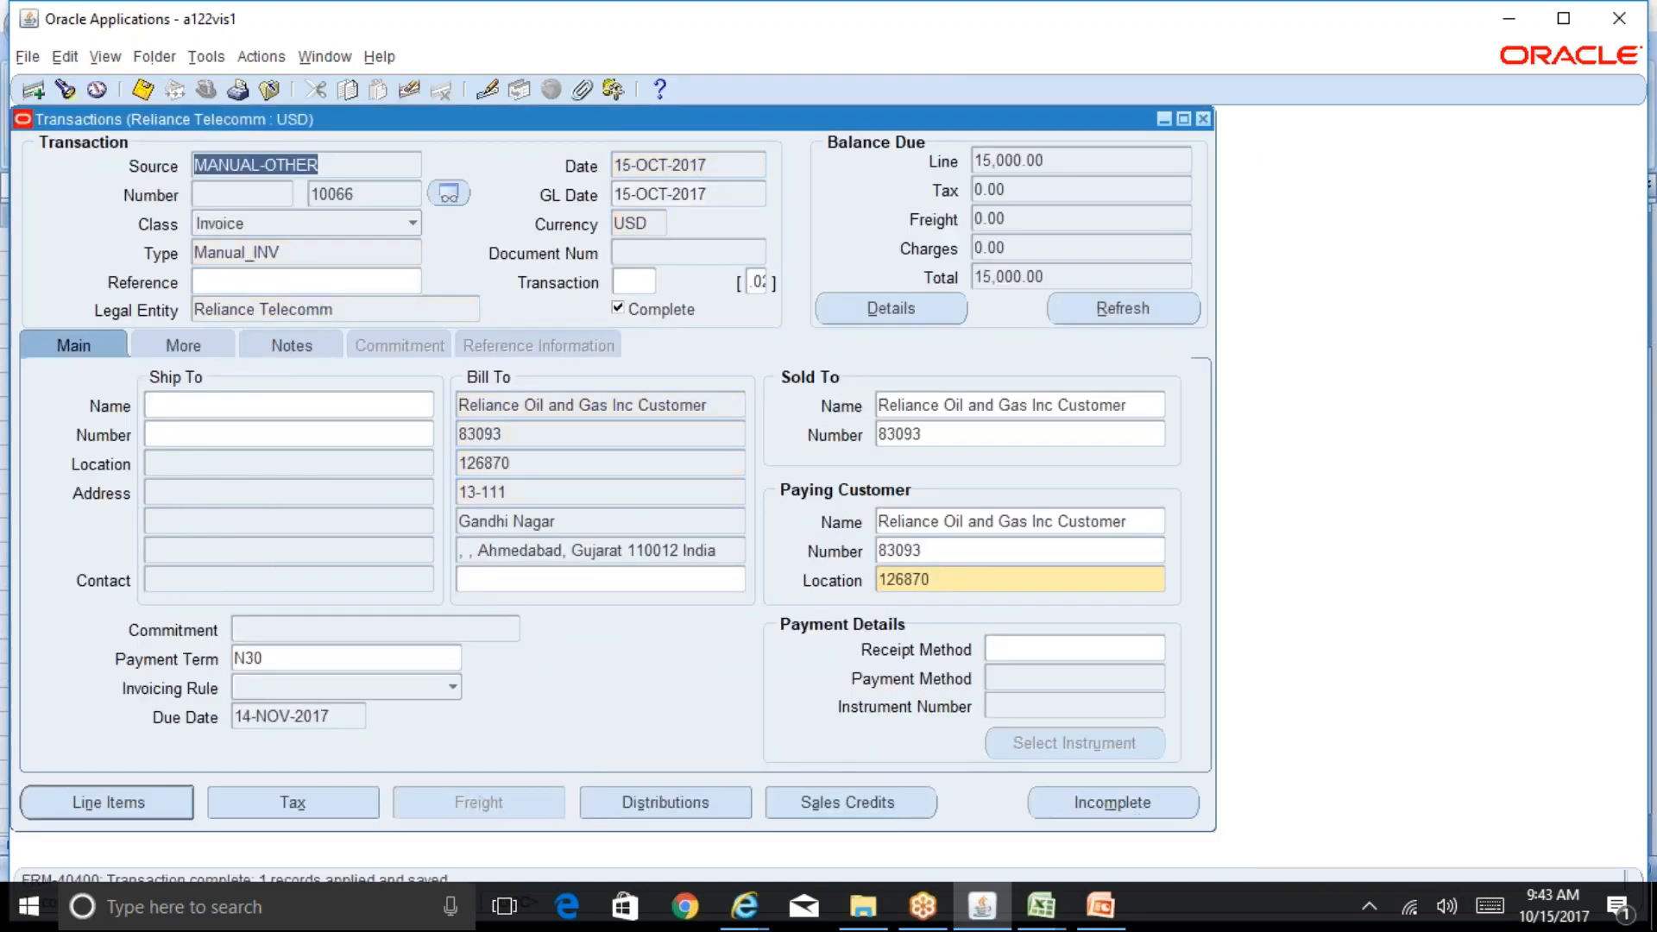
click(1011, 190)
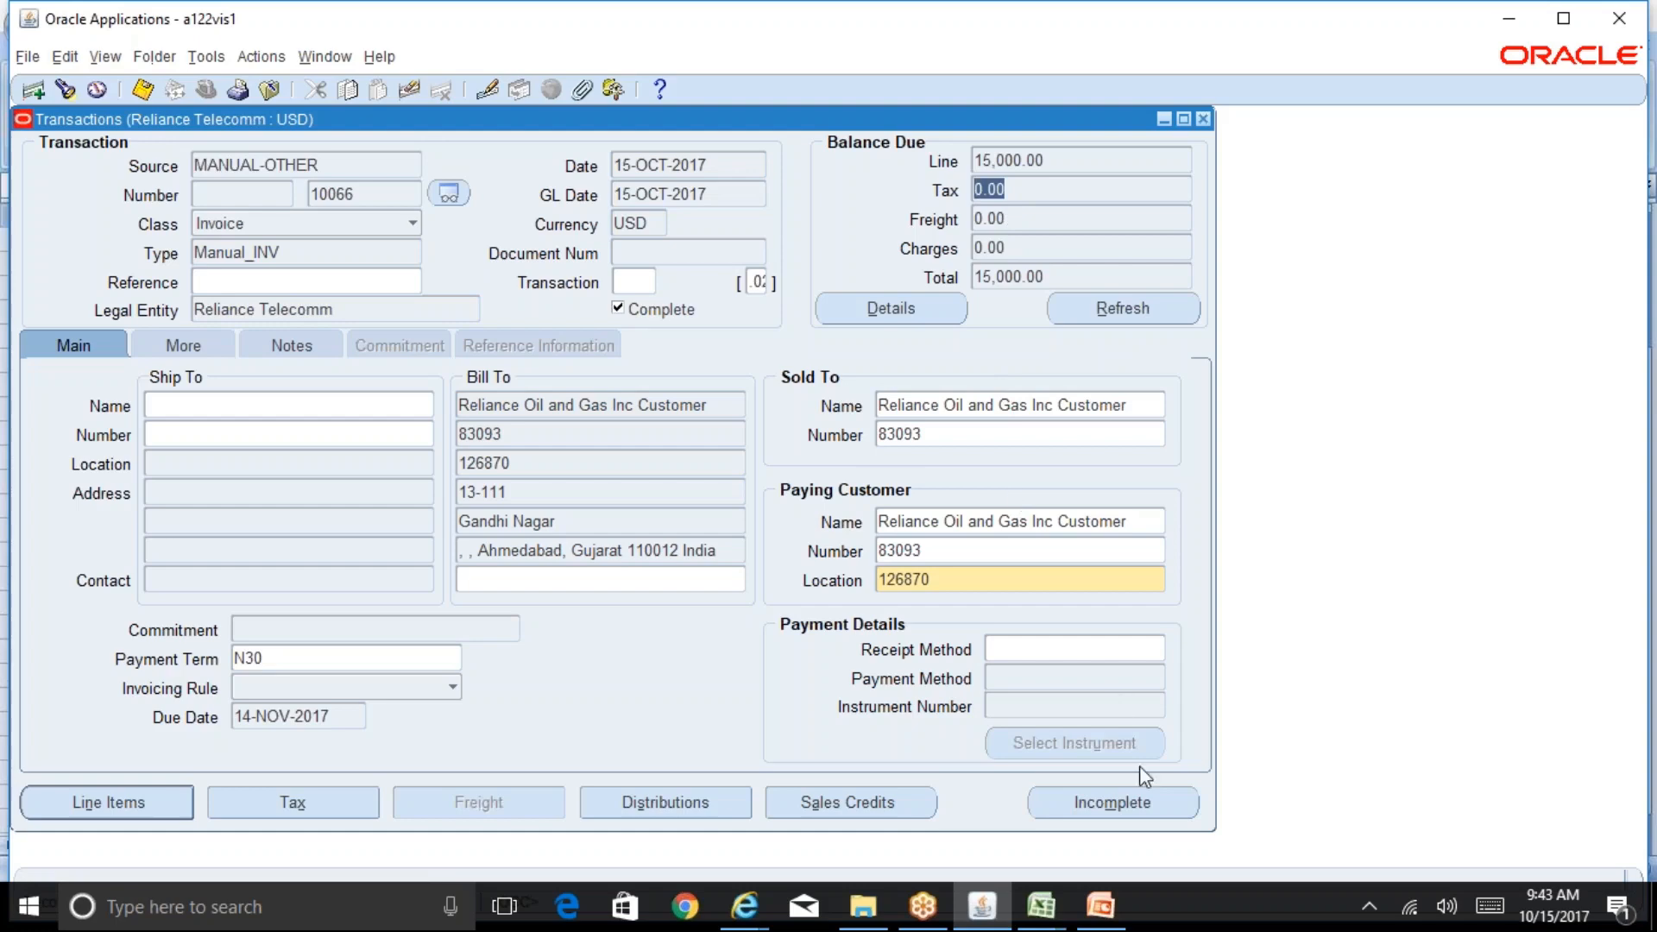
Step: Mark the invoice incomplete, set the bill-to location back to 123869, and save
click(1166, 803)
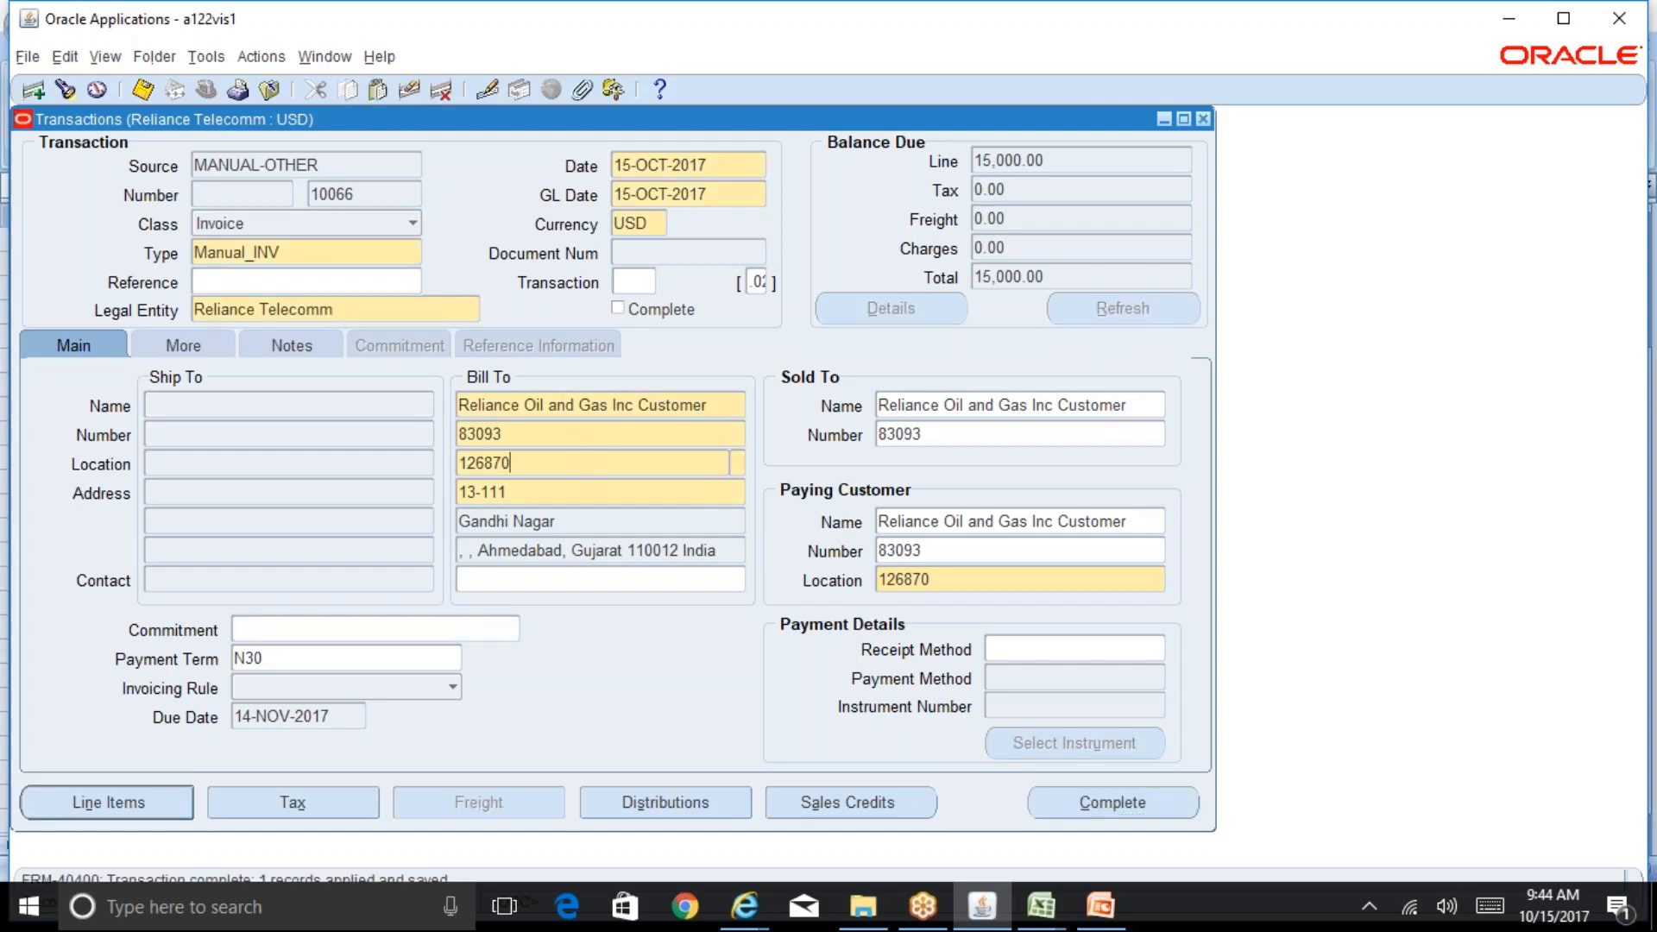
click(653, 466)
key(ctrl+l)
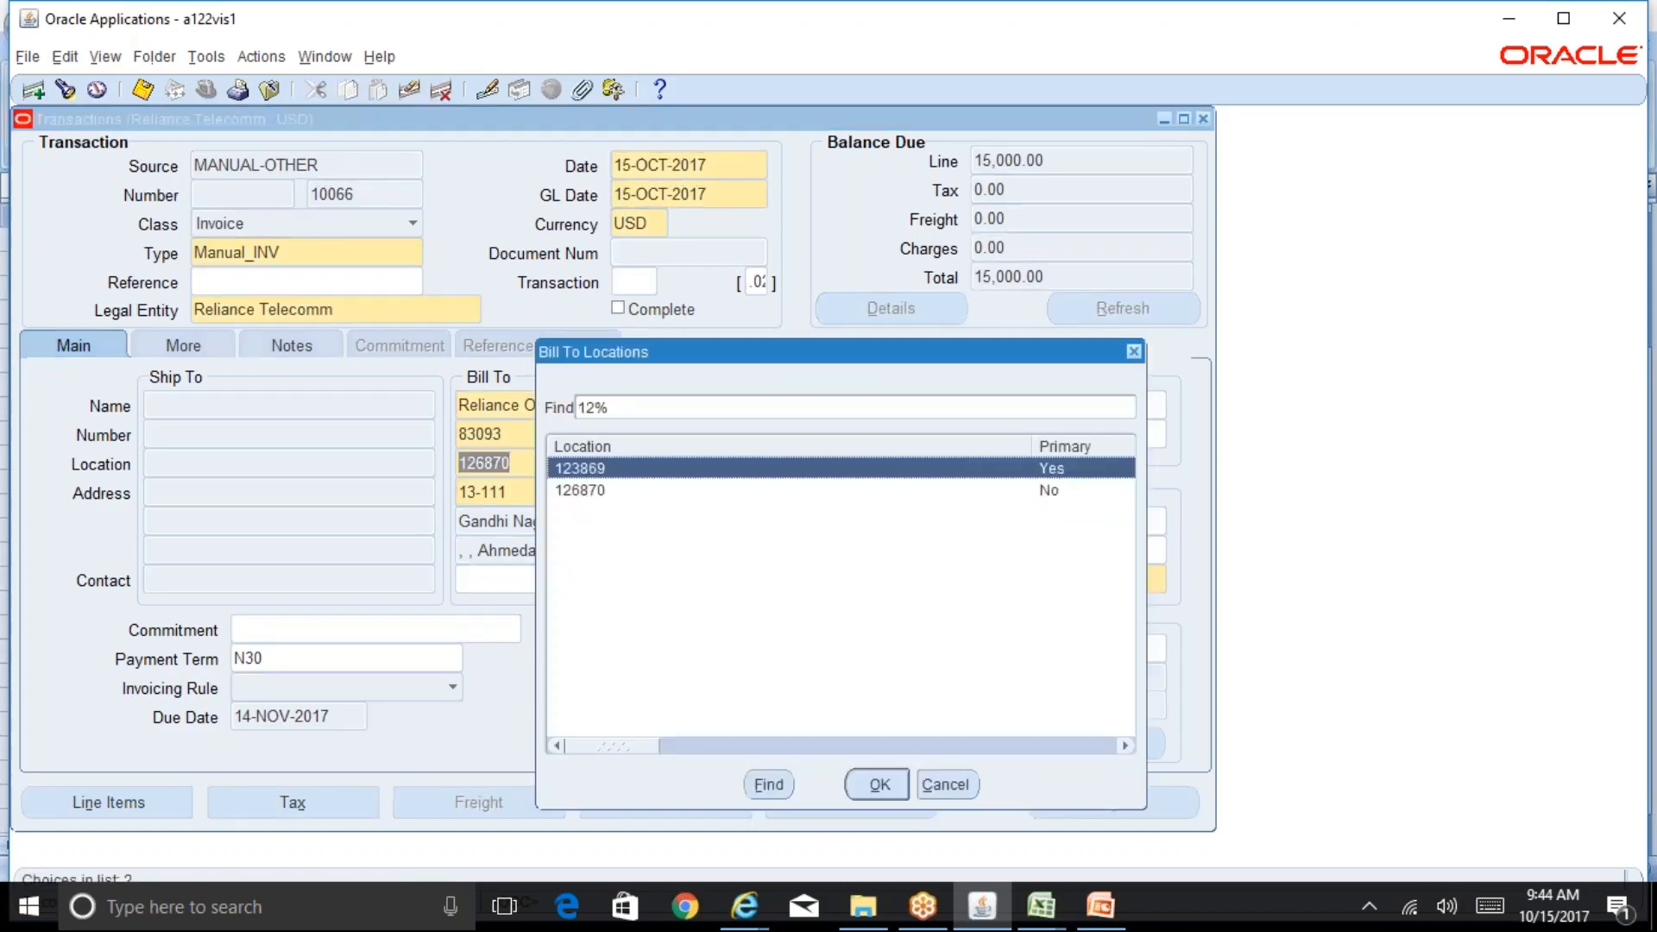
key(Return)
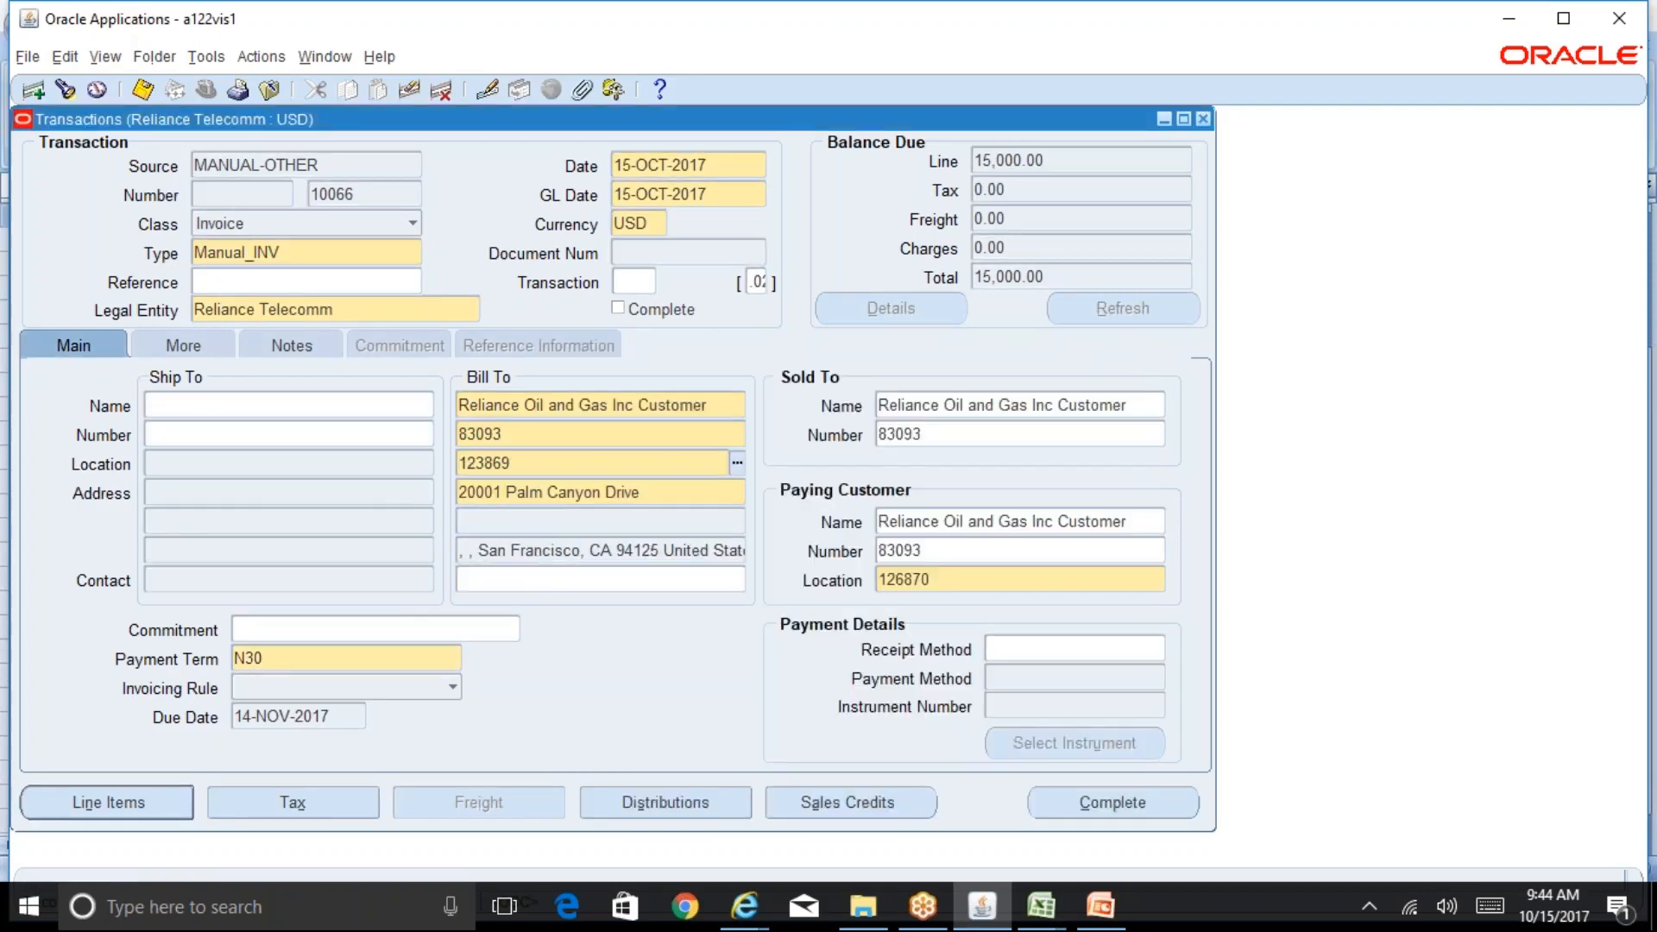
key(ctrl+s)
Step: Open and close the detail tax lines, then complete the invoice
click(348, 800)
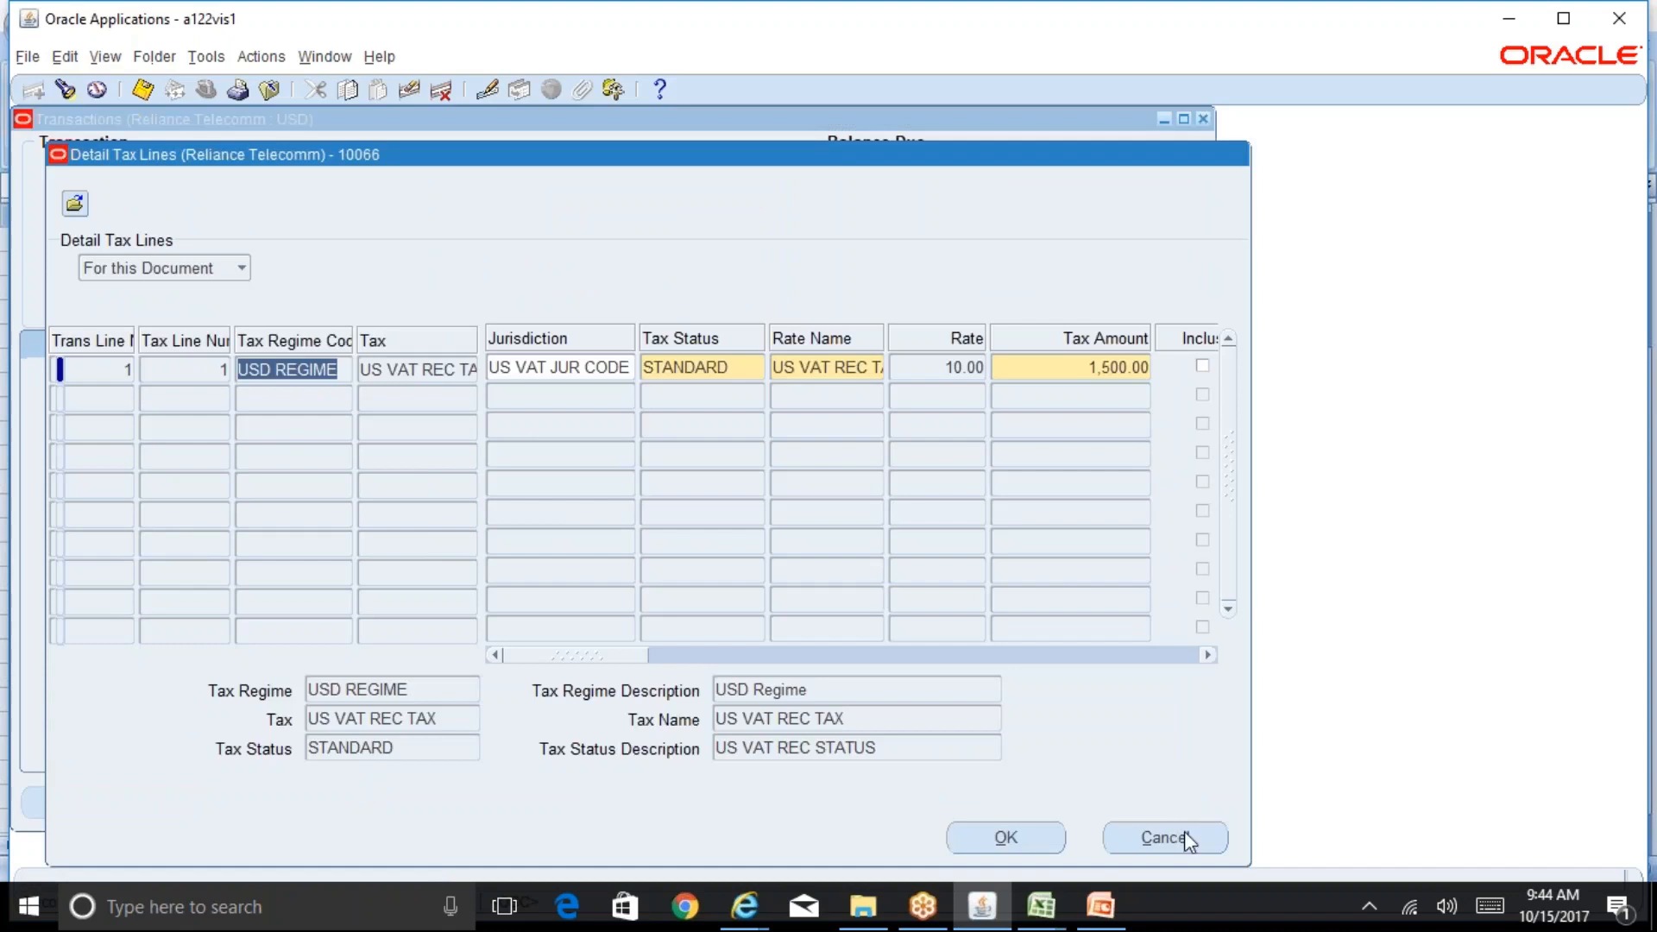
click(1184, 837)
click(1182, 805)
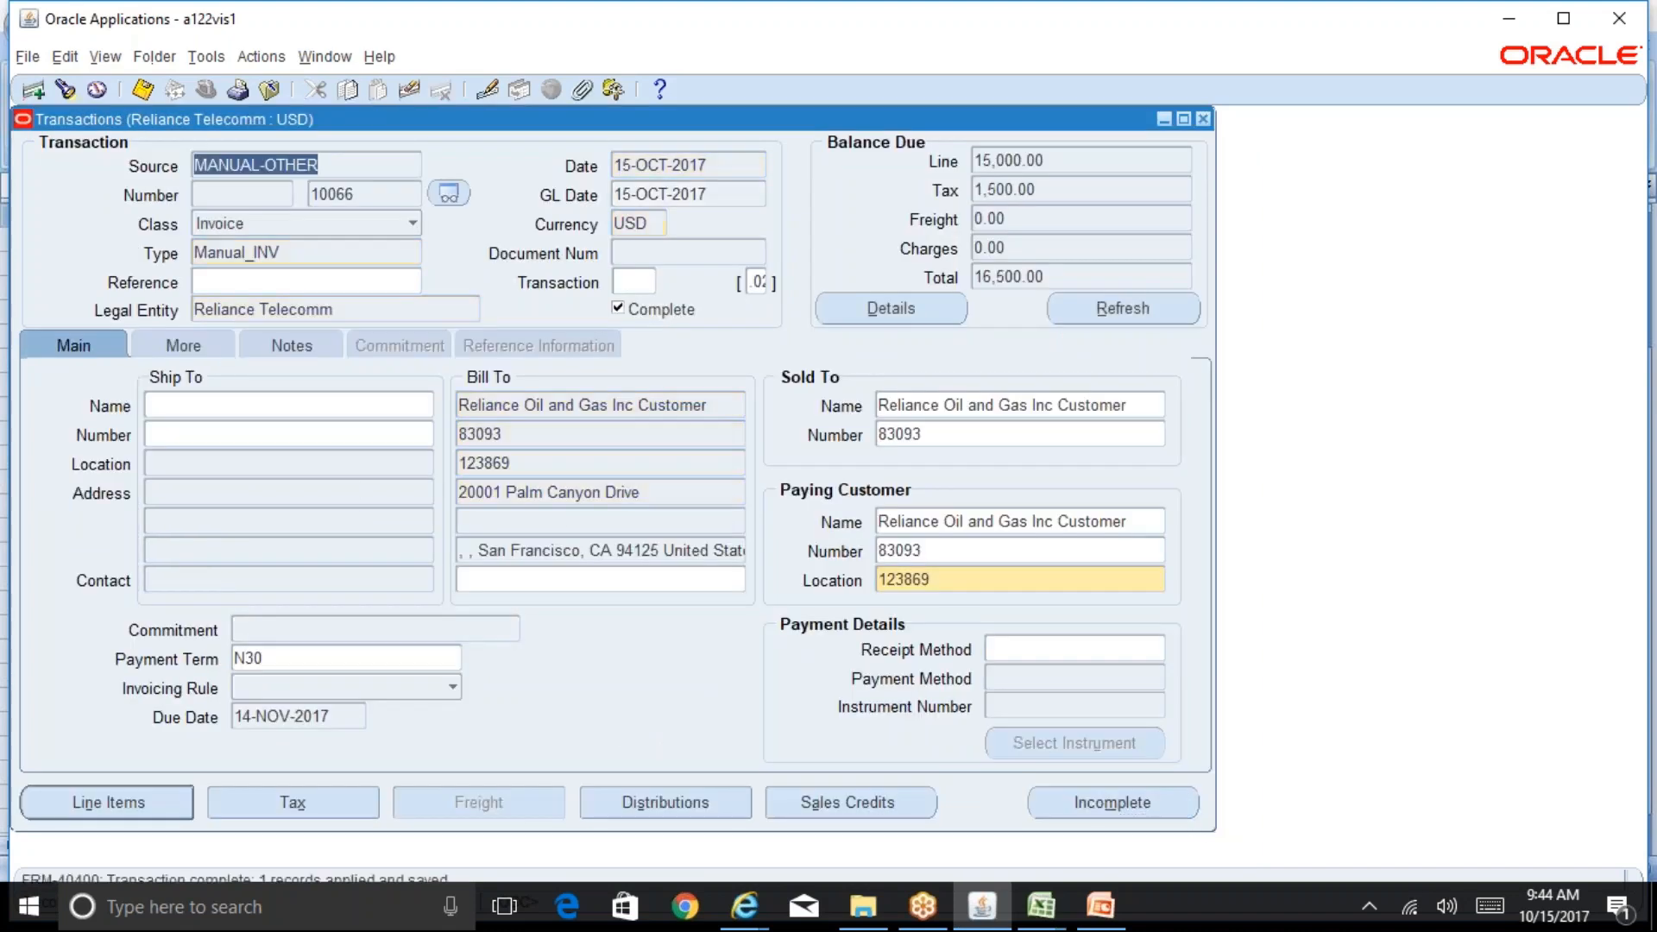
Step: Review the balance due tax and the detail tax lines of the completed invoice, then close them
click(1065, 192)
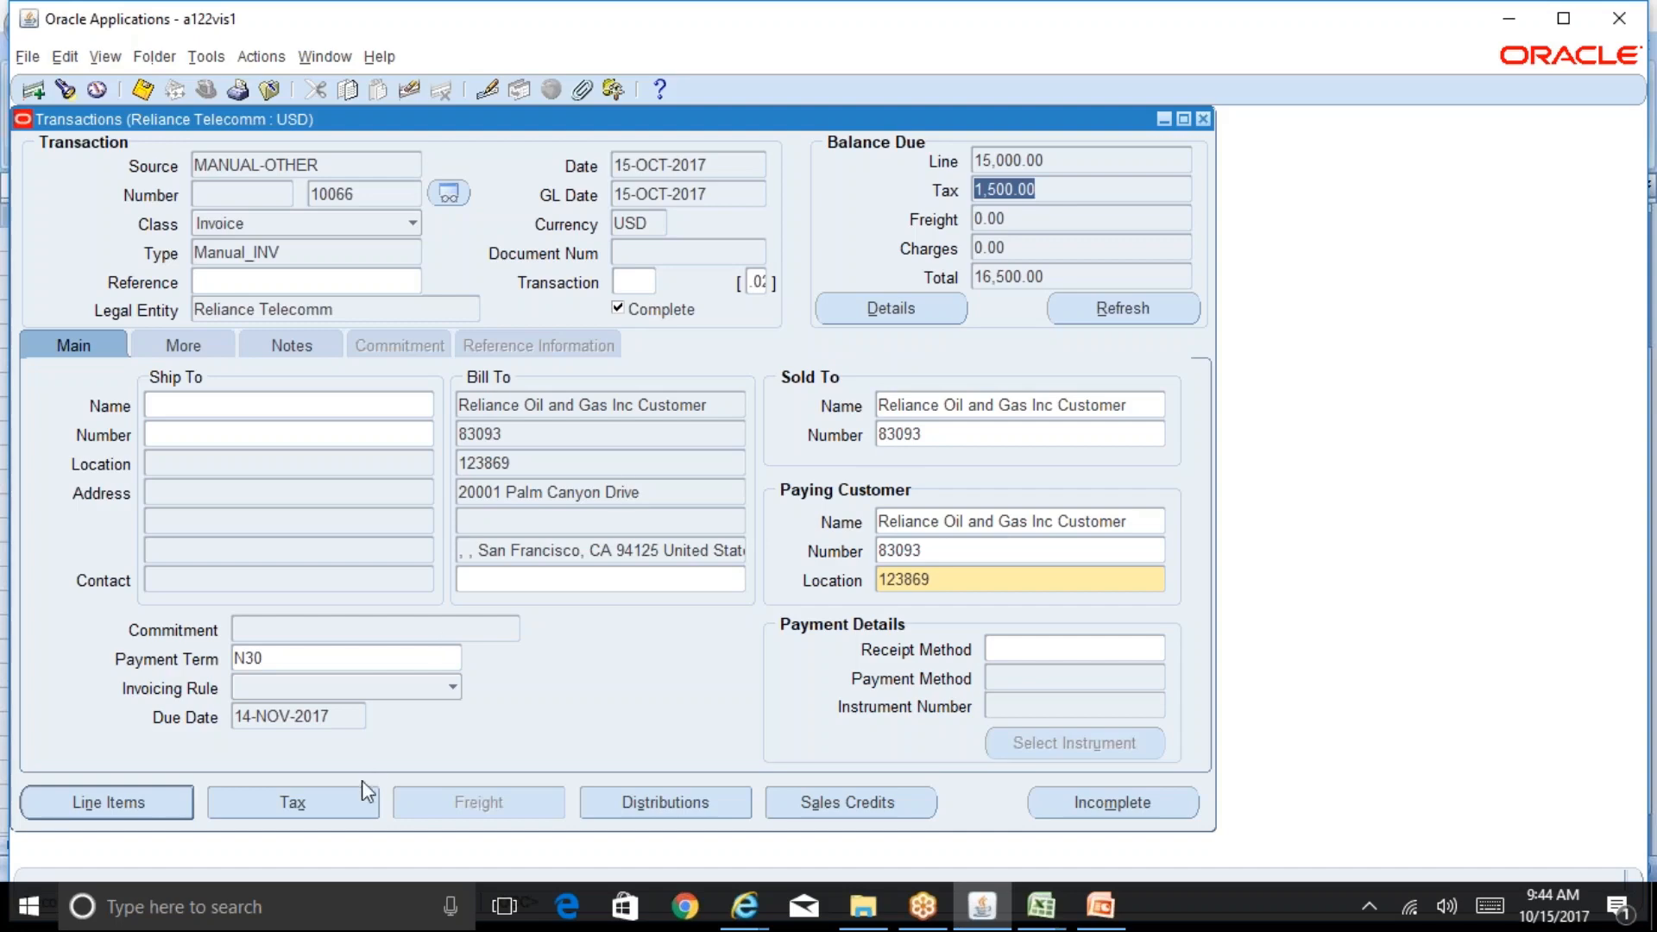
click(341, 801)
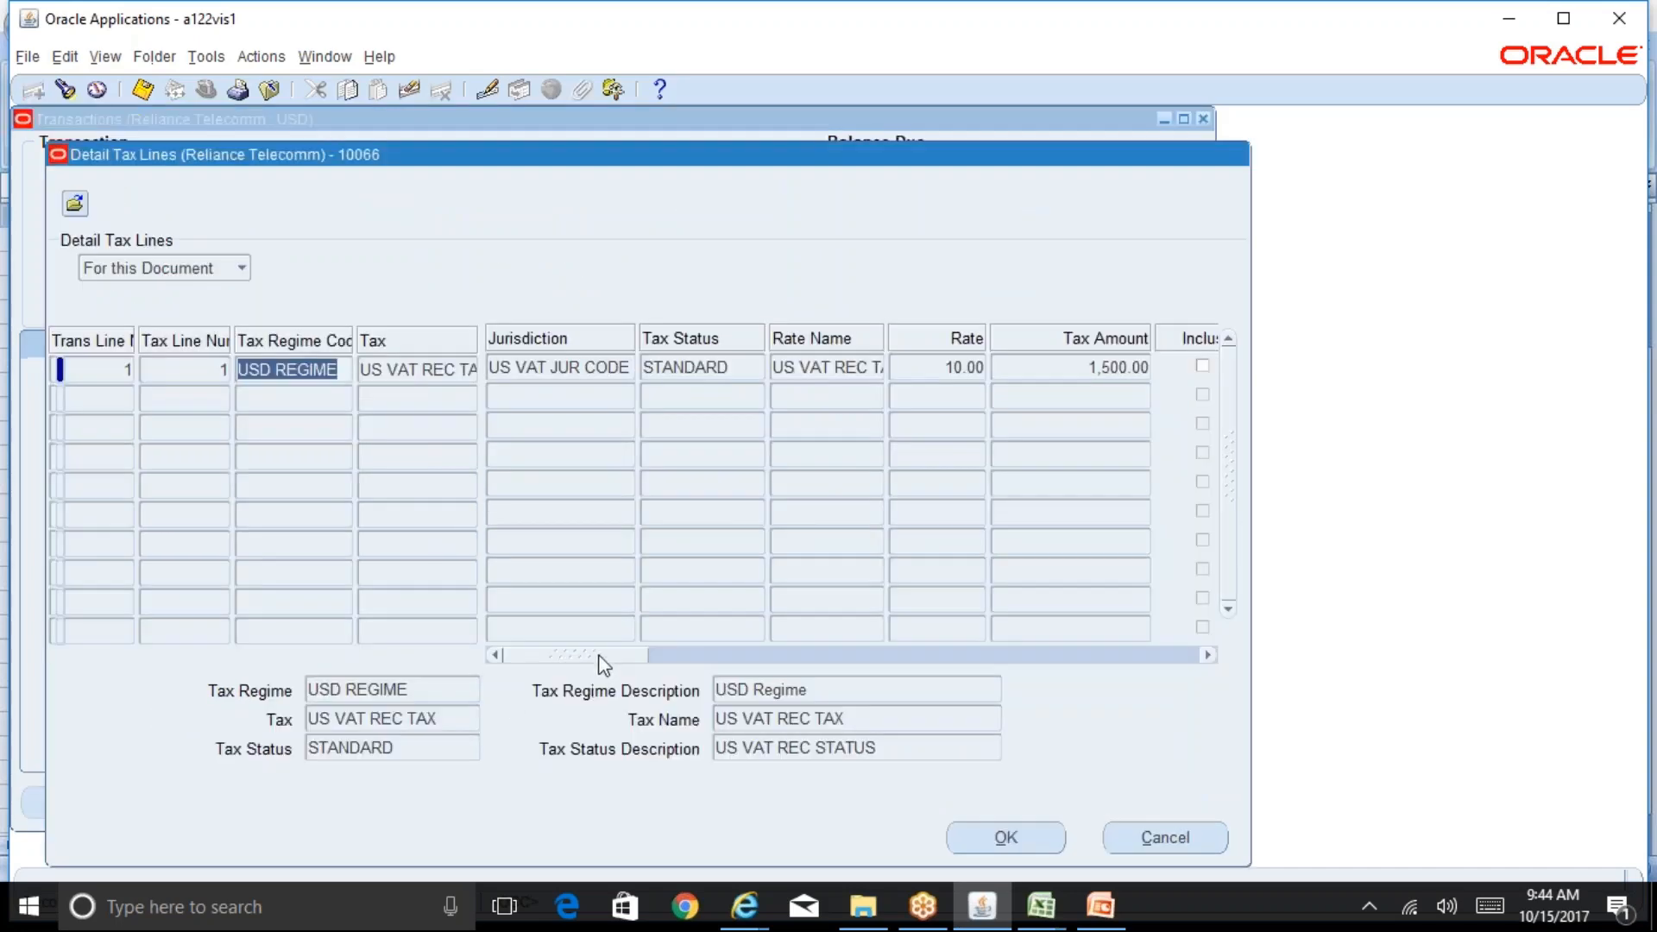
drag(601, 666, 567, 666)
click(1164, 839)
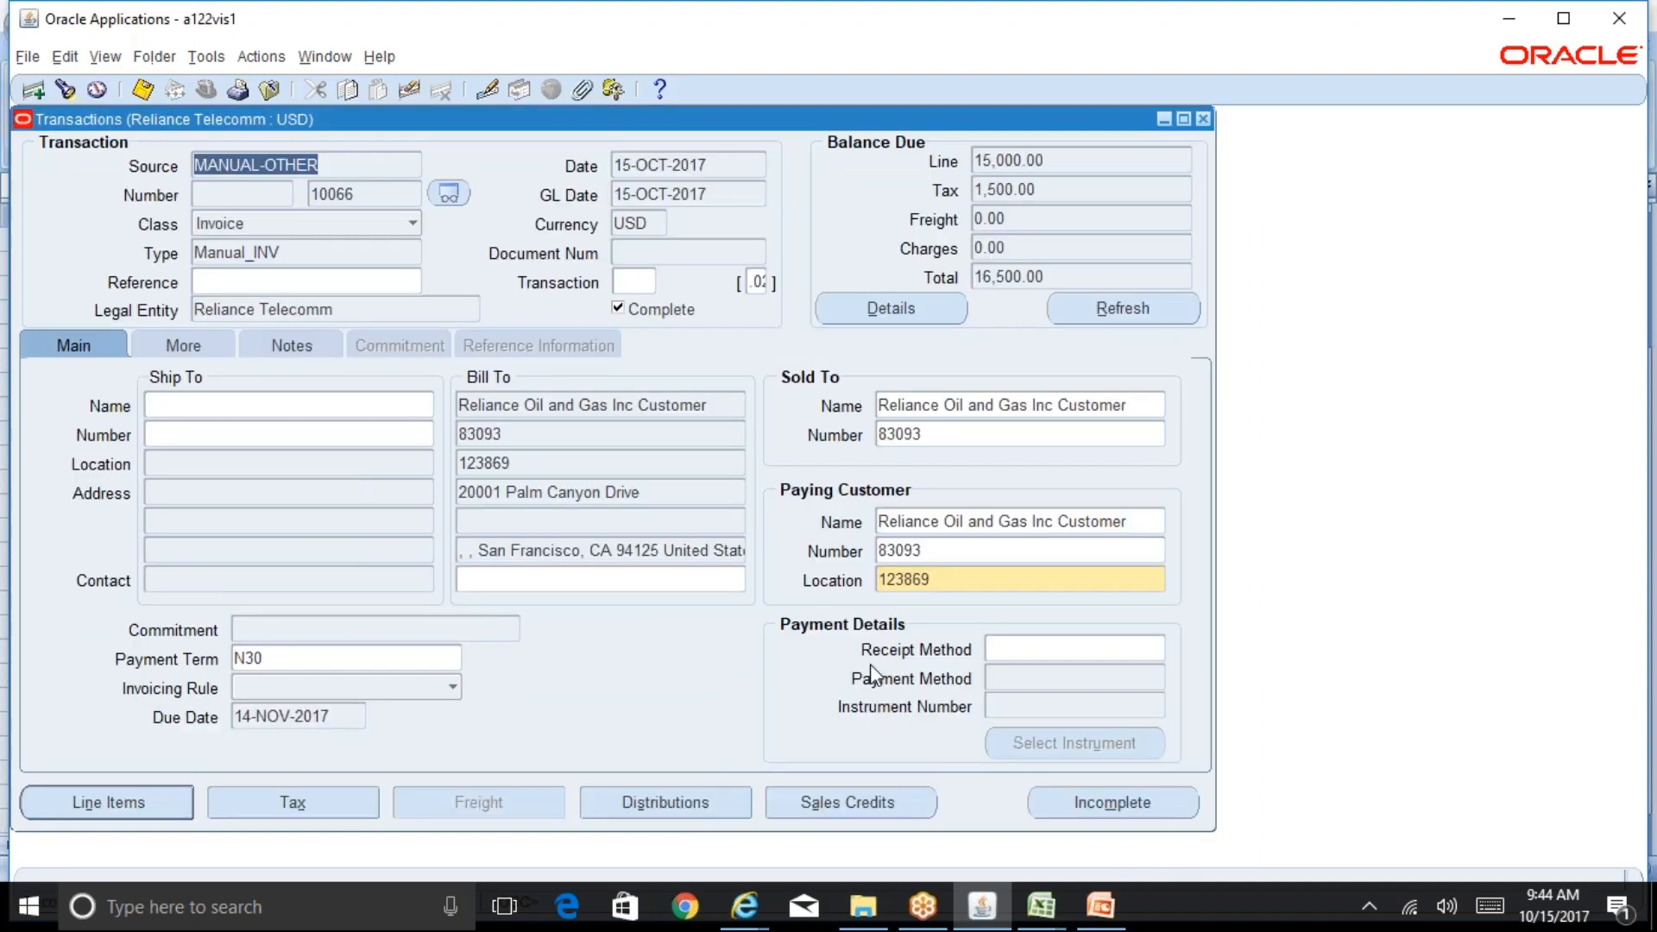